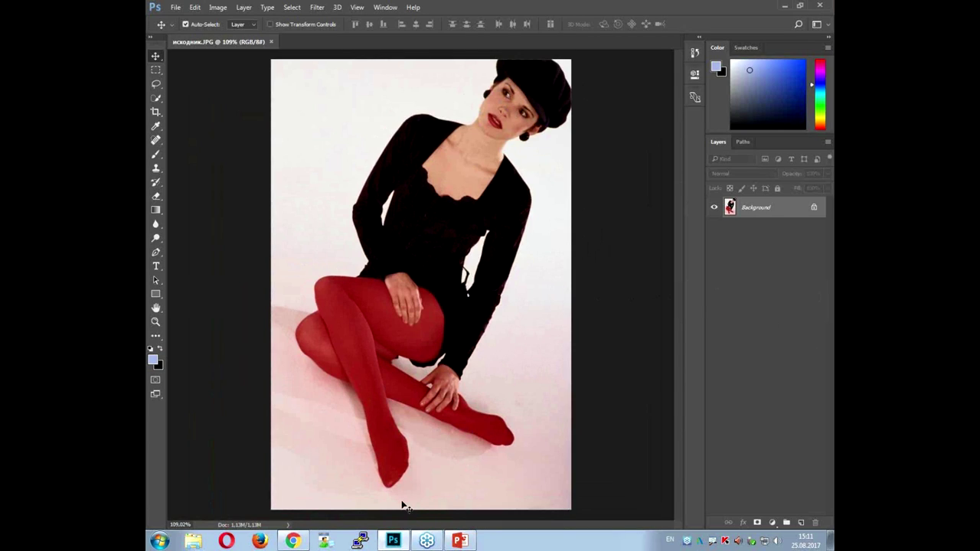
# - Bring the seminar presentation '00_Информация о семинаре.pptx' to the front in PowerPoint
pyautogui.click(457, 543)
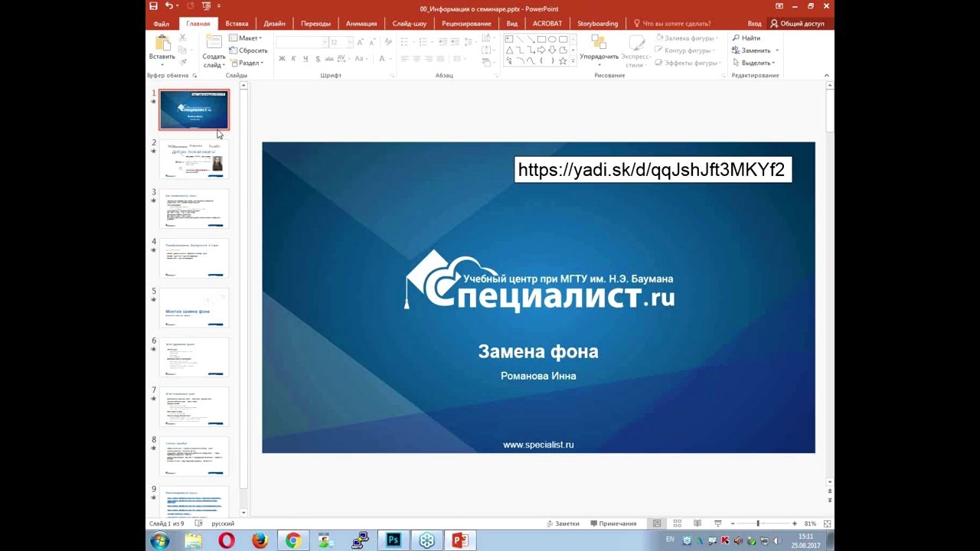
# - On slide 2, move the e-mail text box from behind the photo to below COREL DRAW, then show slide 3
pyautogui.click(197, 164)
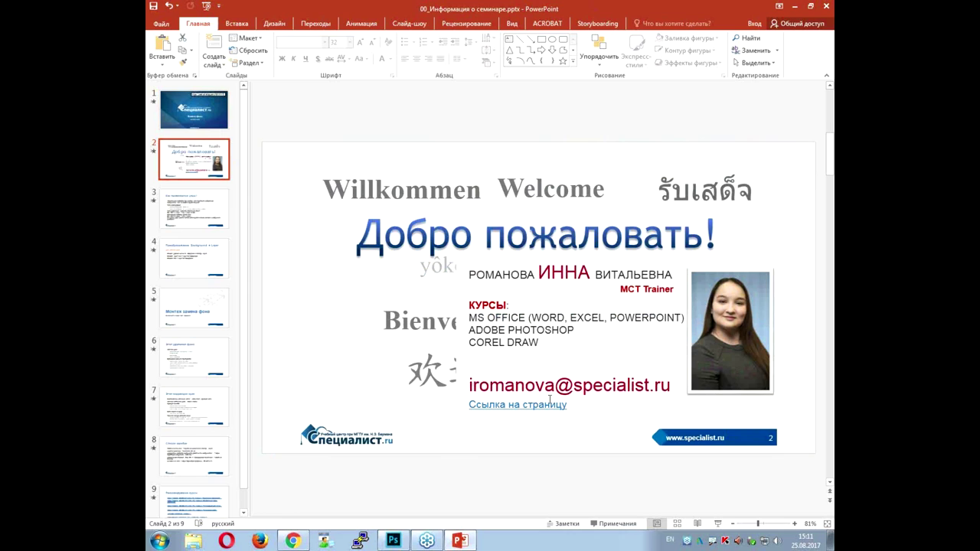
pyautogui.click(459, 383)
pyautogui.hotkey('ctrl', 'r')
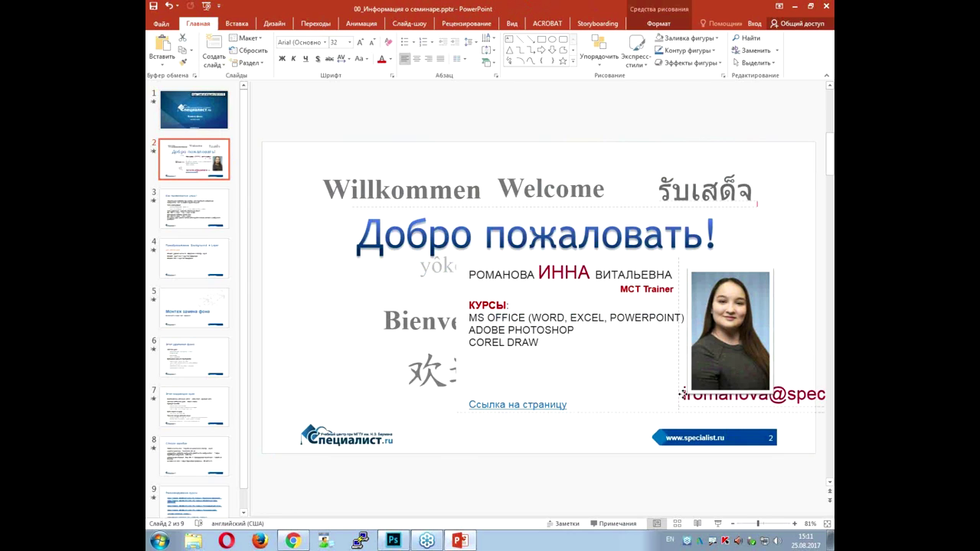
pyautogui.moveTo(455, 378)
pyautogui.mouseDown()
pyautogui.moveTo(464, 364)
pyautogui.moveTo(470, 378)
pyautogui.mouseUp()
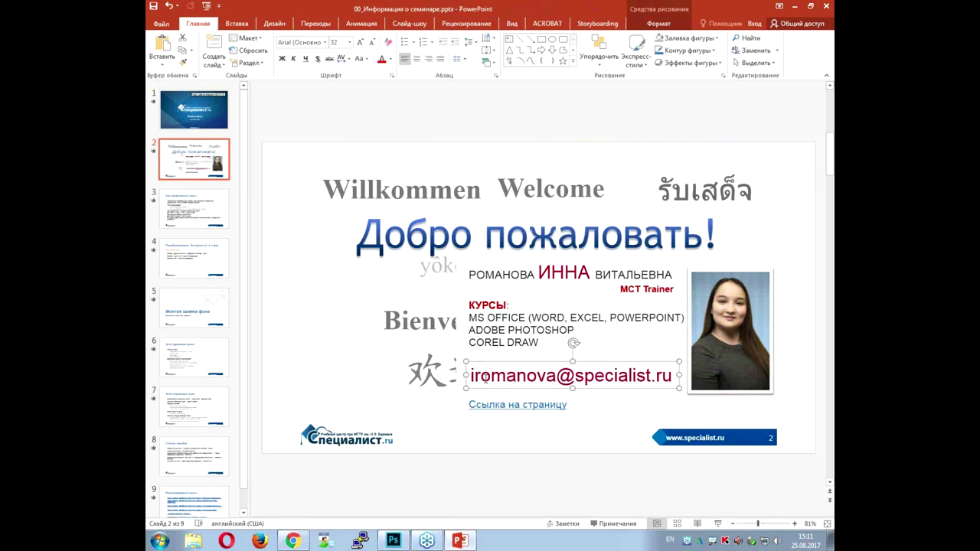
pyautogui.click(597, 424)
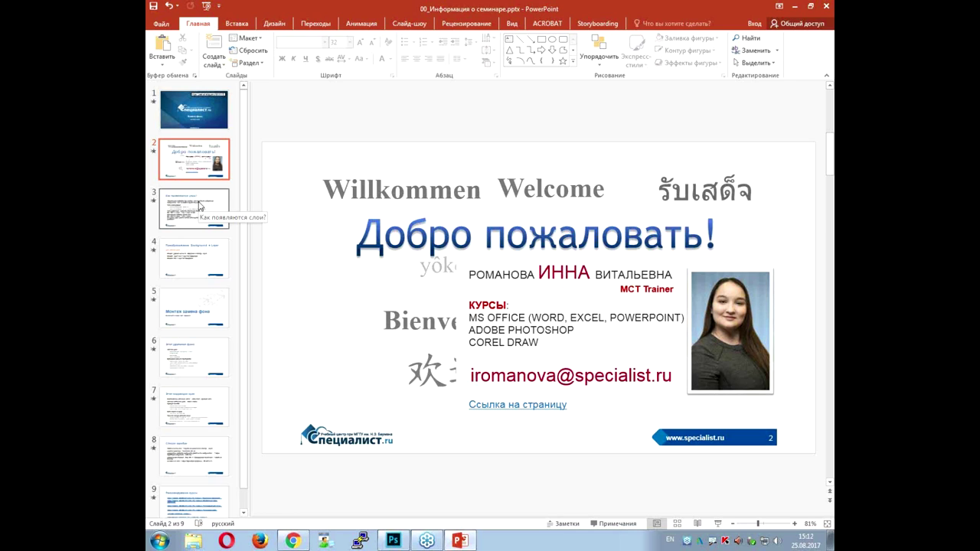
pyautogui.click(199, 205)
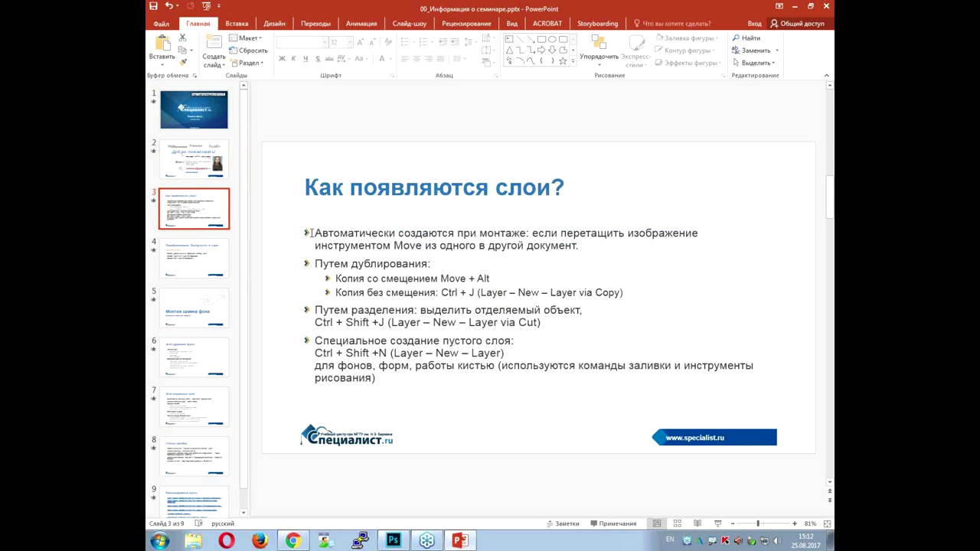
# - Highlight the 'Автоматически' and 'Специальное создание пустого слоя' bullets on slide 3
pyautogui.moveTo(316, 232); pyautogui.dragTo(378, 233)
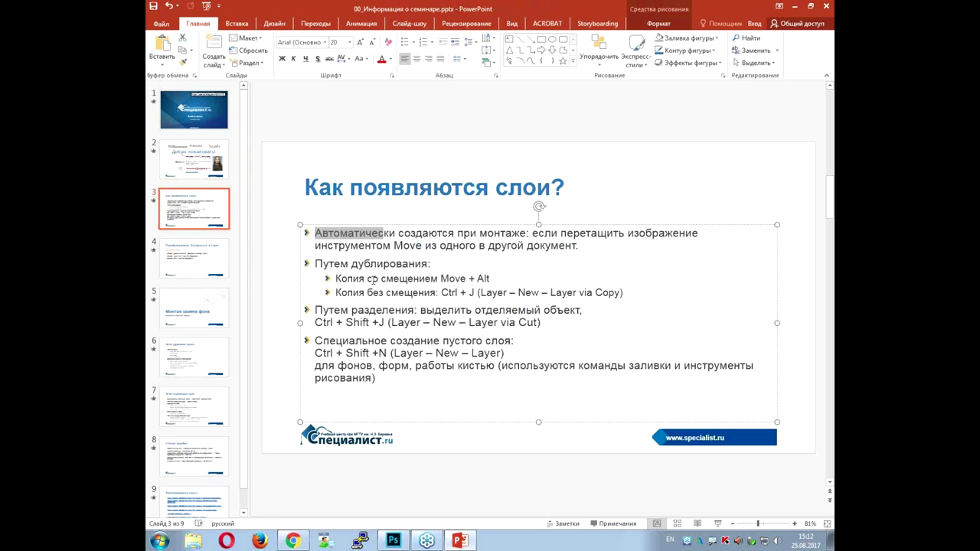
pyautogui.click(374, 258)
pyautogui.press('Down')
pyautogui.press('Down')
pyautogui.press('Down')
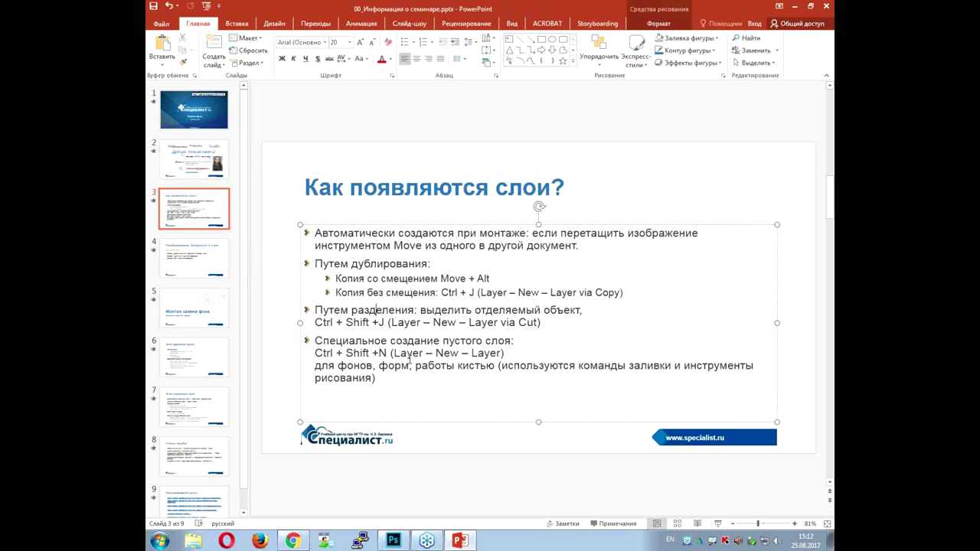
pyautogui.moveTo(532, 342); pyautogui.dragTo(314, 341)
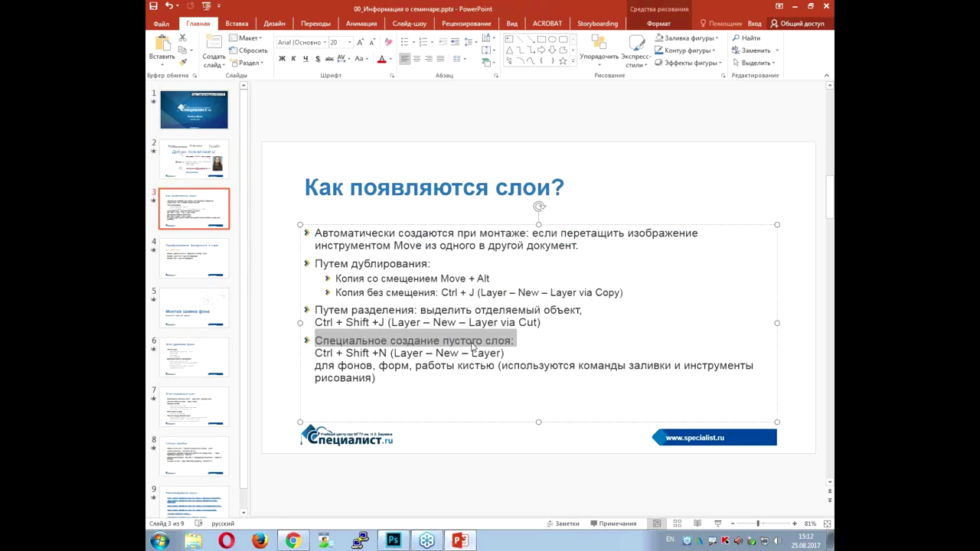
pyautogui.click(519, 342)
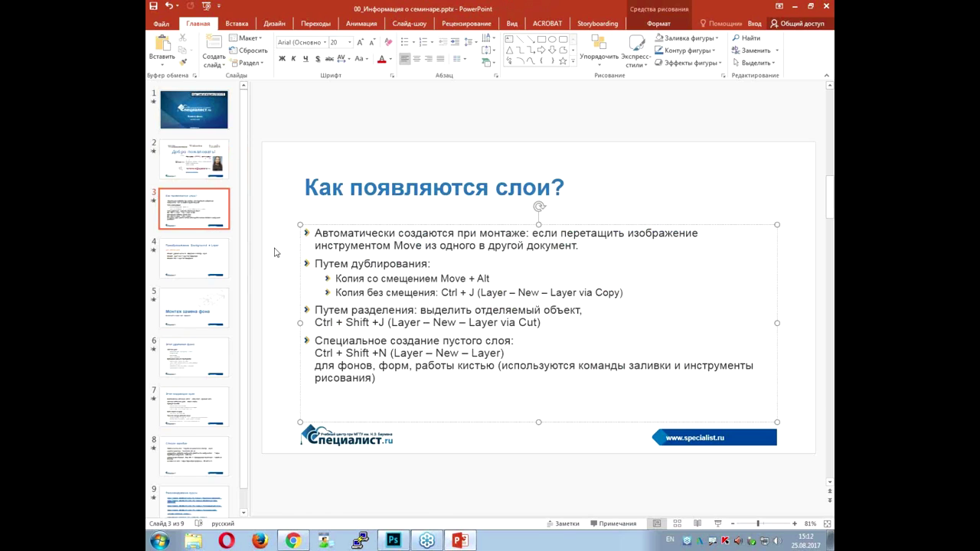
pyautogui.click(276, 253)
# - Browse slides 4 and 5, highlight 'Background в Layer' in slide 4's title, then return to Photoshop
pyautogui.click(202, 261)
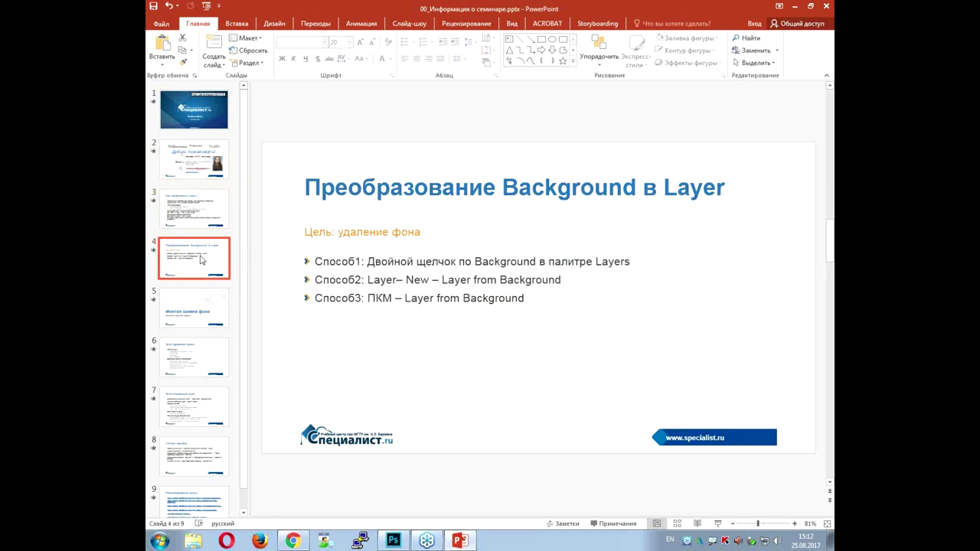
pyautogui.click(200, 306)
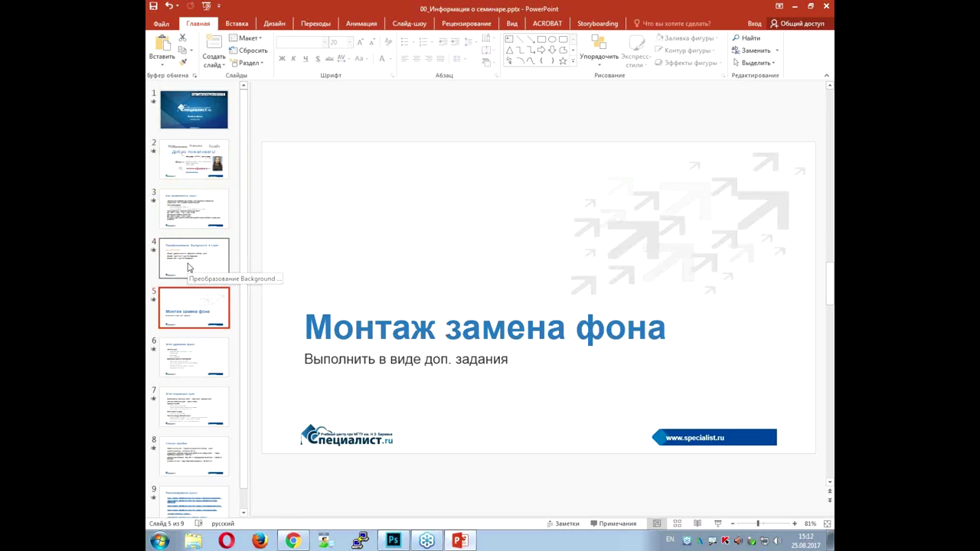
pyautogui.click(189, 267)
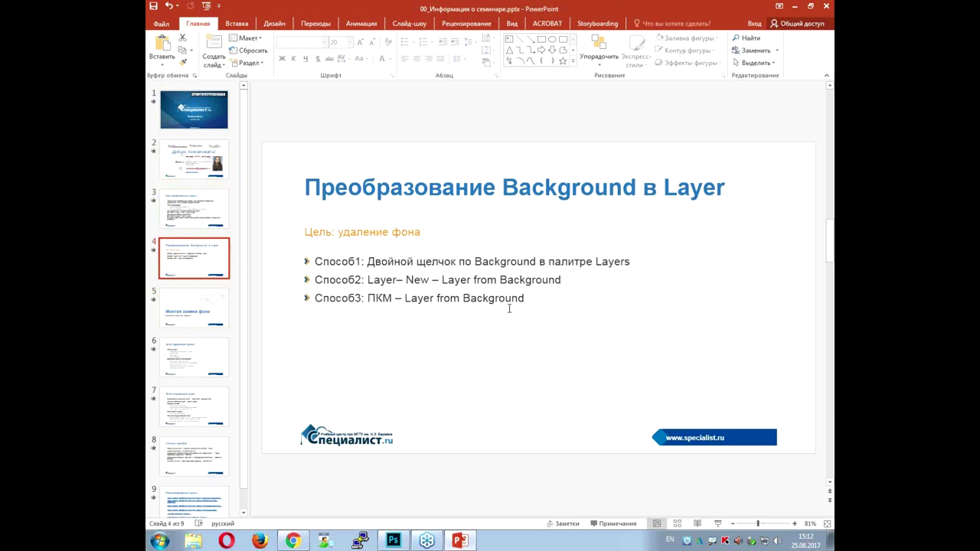
pyautogui.moveTo(504, 187); pyautogui.dragTo(732, 188)
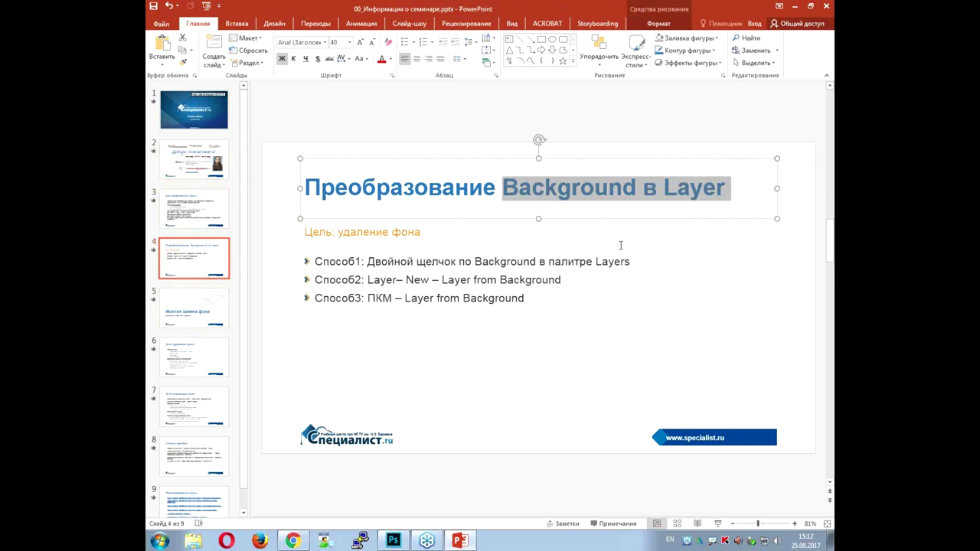
pyautogui.moveTo(393, 540)
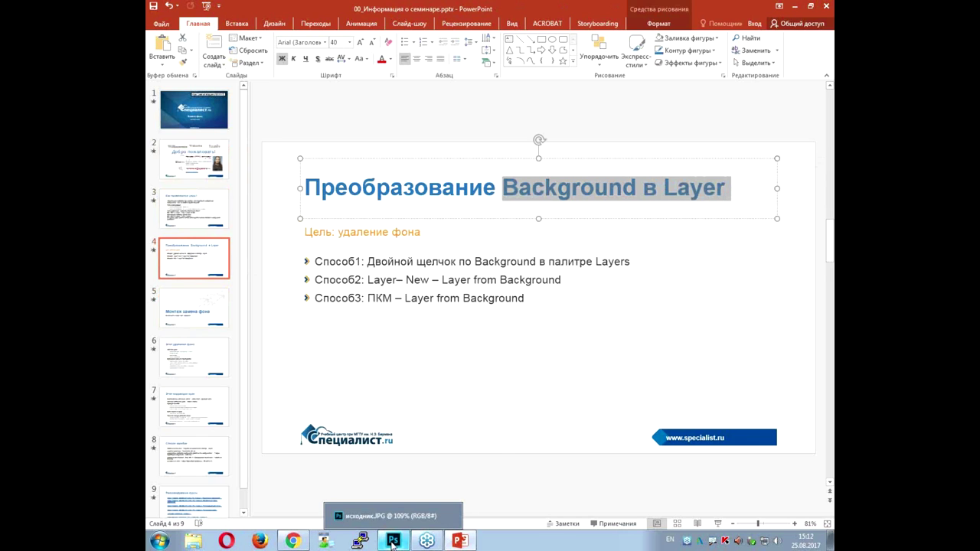
pyautogui.click(393, 542)
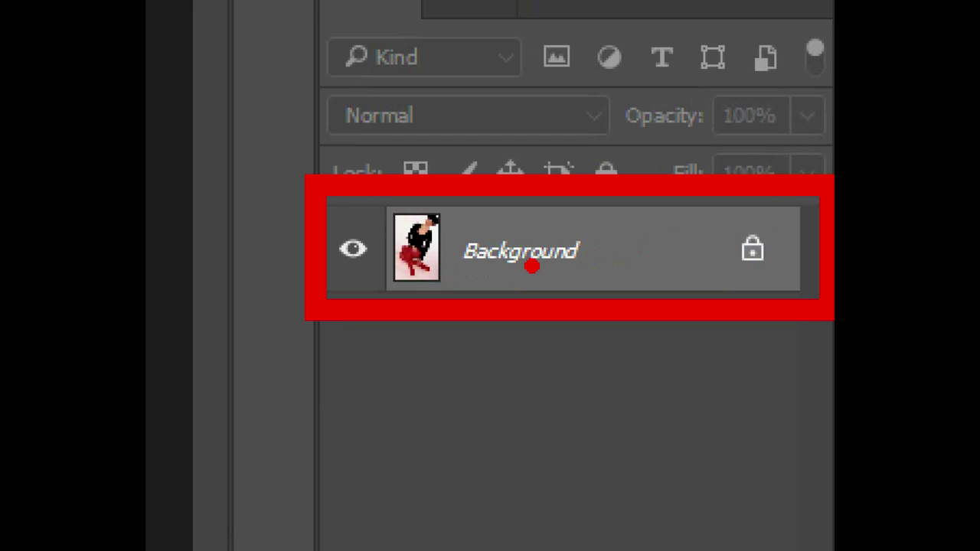
pyautogui.moveTo(505, 212); pyautogui.dragTo(609, 203)
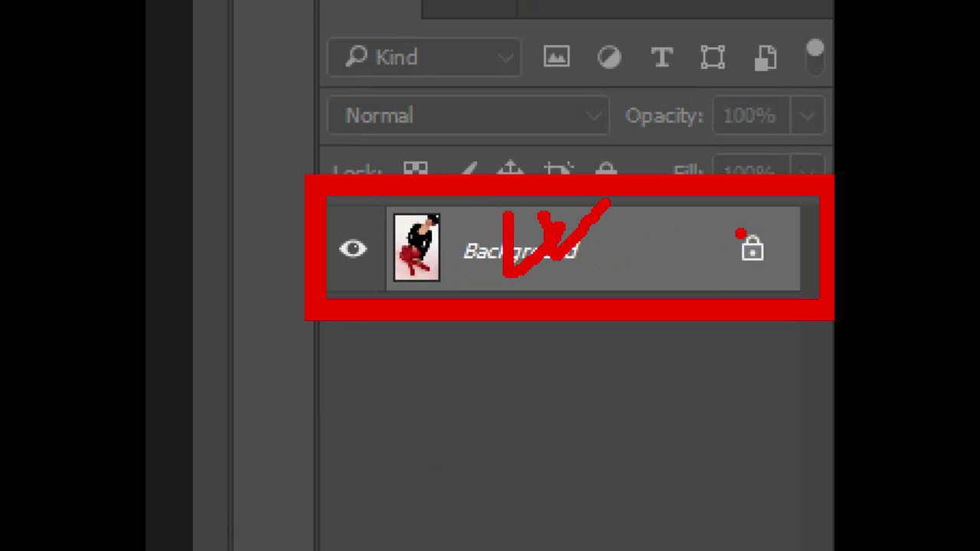
pyautogui.moveTo(718, 214)
pyautogui.mouseDown()
pyautogui.moveTo(794, 281)
pyautogui.moveTo(778, 373)
pyautogui.mouseUp()
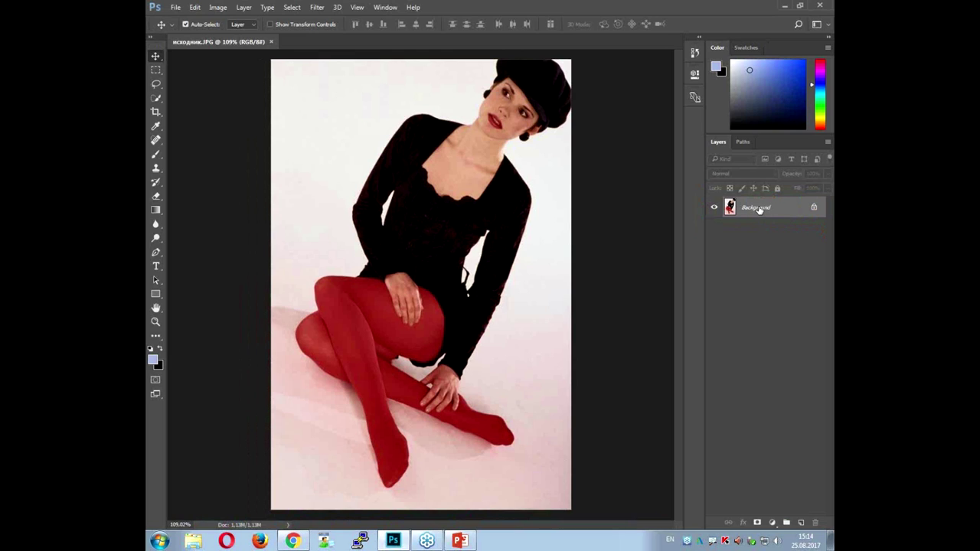
# - Convert the locked Background into a normal layer named 'girl'
pyautogui.doubleClick(756, 208)
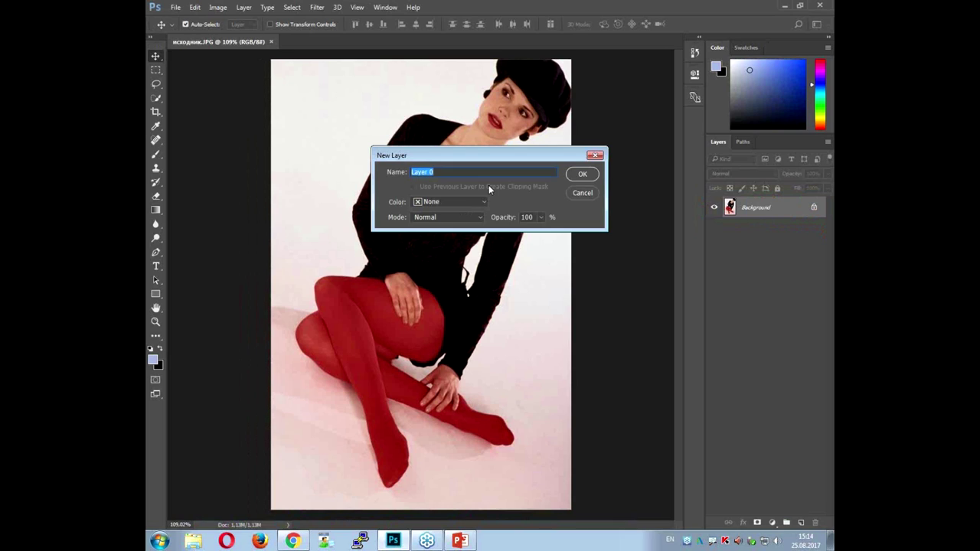
pyautogui.write('gi')
pyautogui.press('Return')
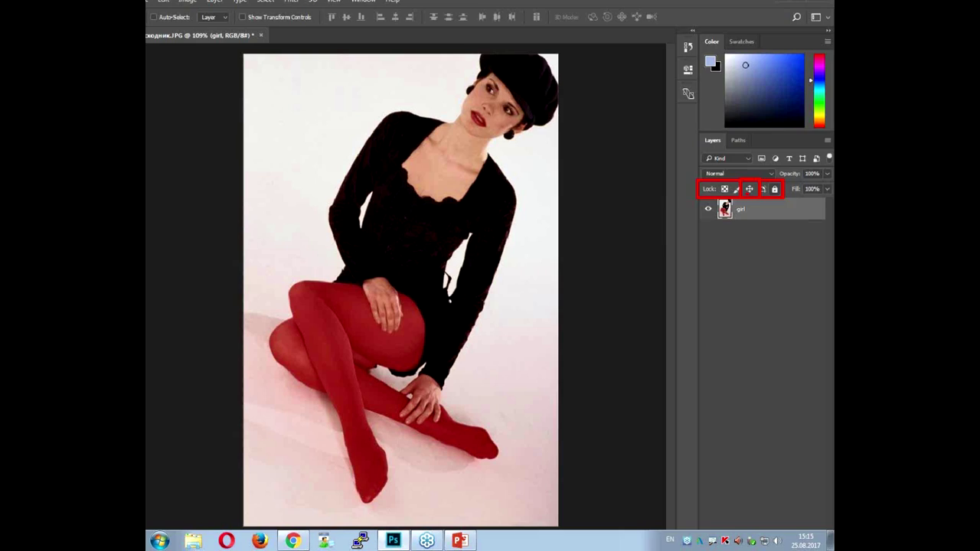
# - Lock the girl layer's position and open the Quick Selection tool flyout
pyautogui.click(754, 188)
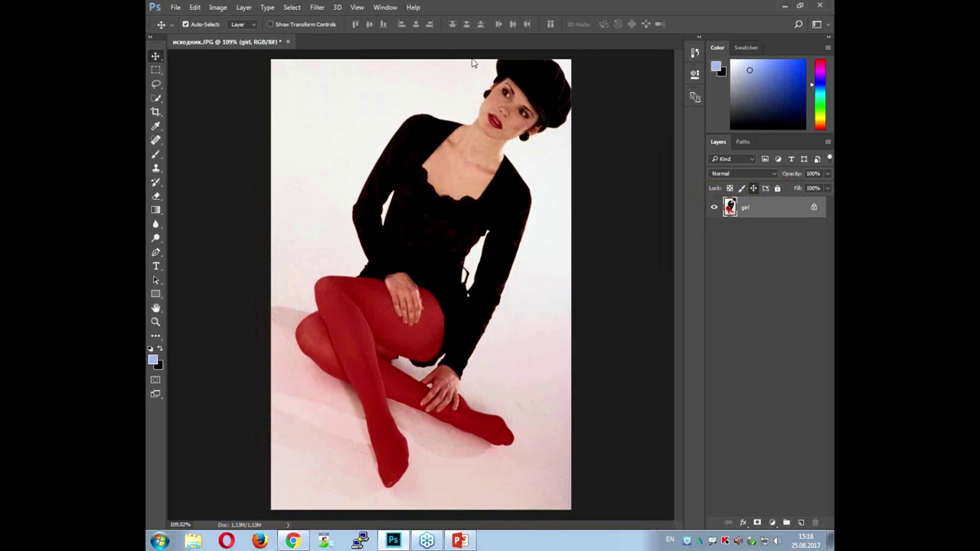
pyautogui.click(157, 98)
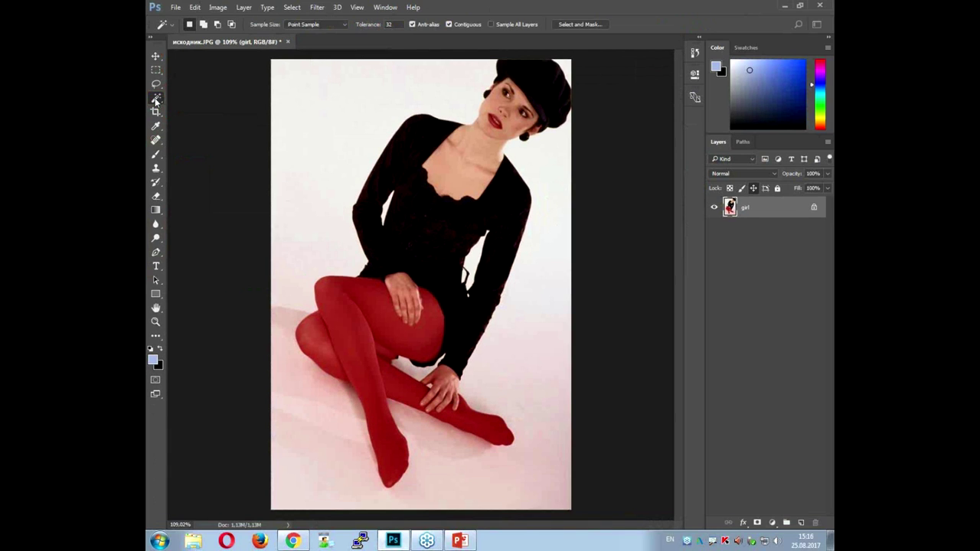
# - With the Magic Wand, delete the white background left, right, and between arm and body
pyautogui.rightClick(156, 98)
pyautogui.click(194, 107)
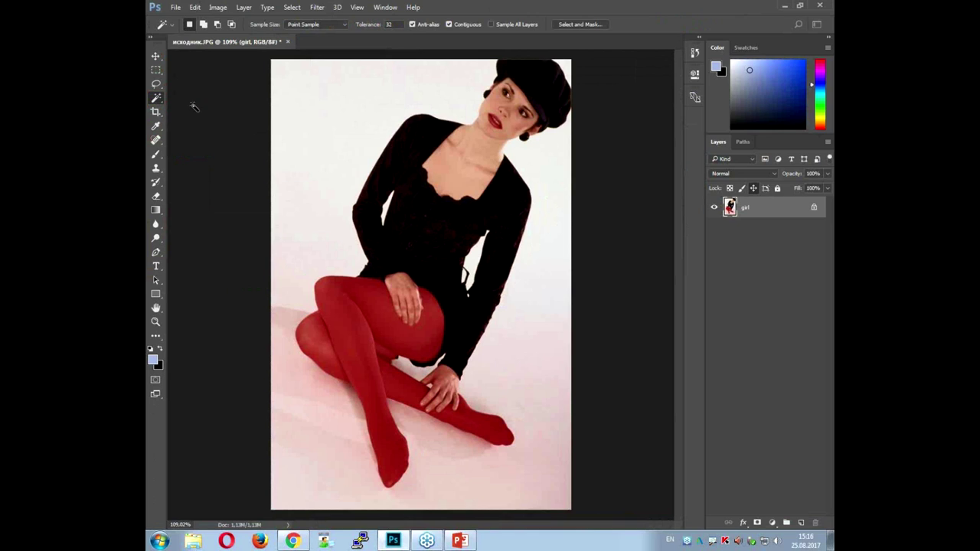
pyautogui.click(352, 94)
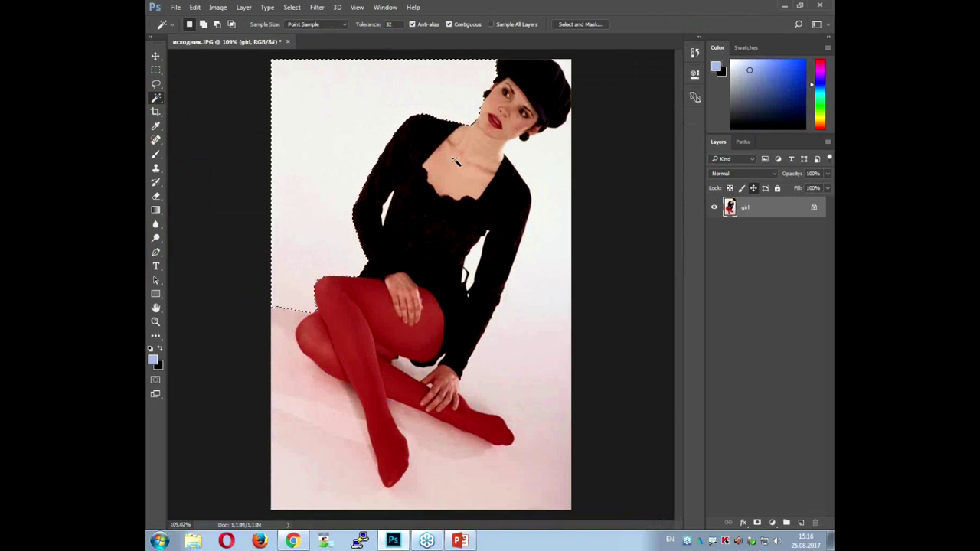
pyautogui.press('Delete')
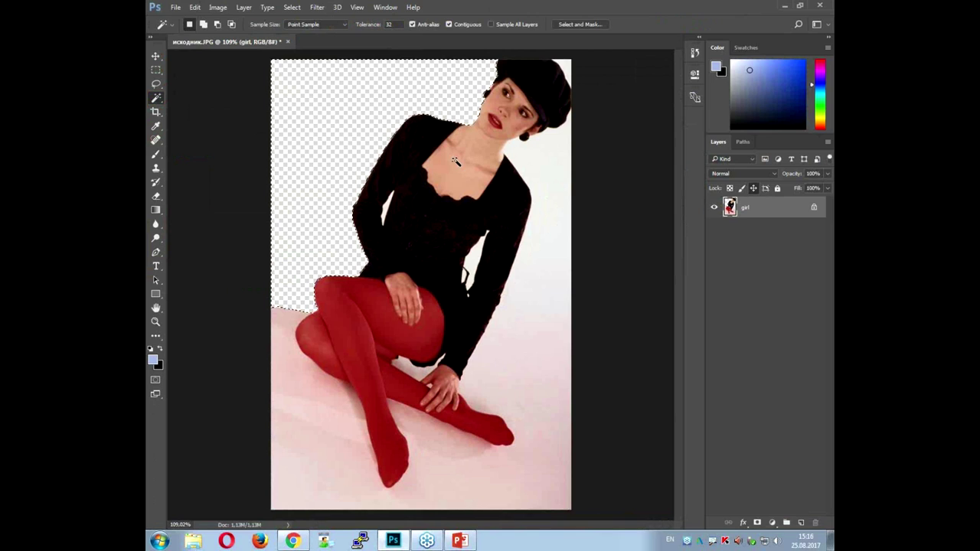
pyautogui.click(548, 209)
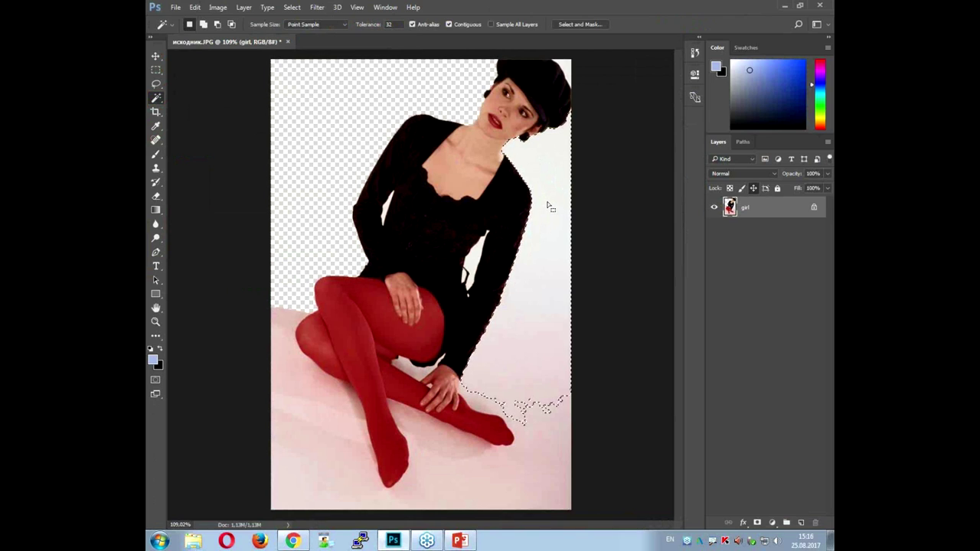
pyautogui.press('Delete')
pyautogui.click(475, 263)
pyautogui.press('Delete')
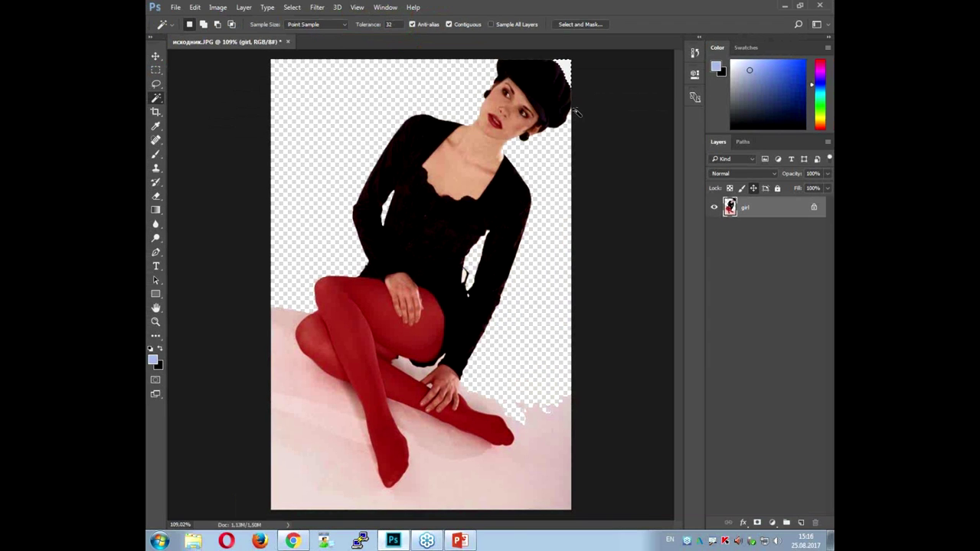
pyautogui.click(302, 388)
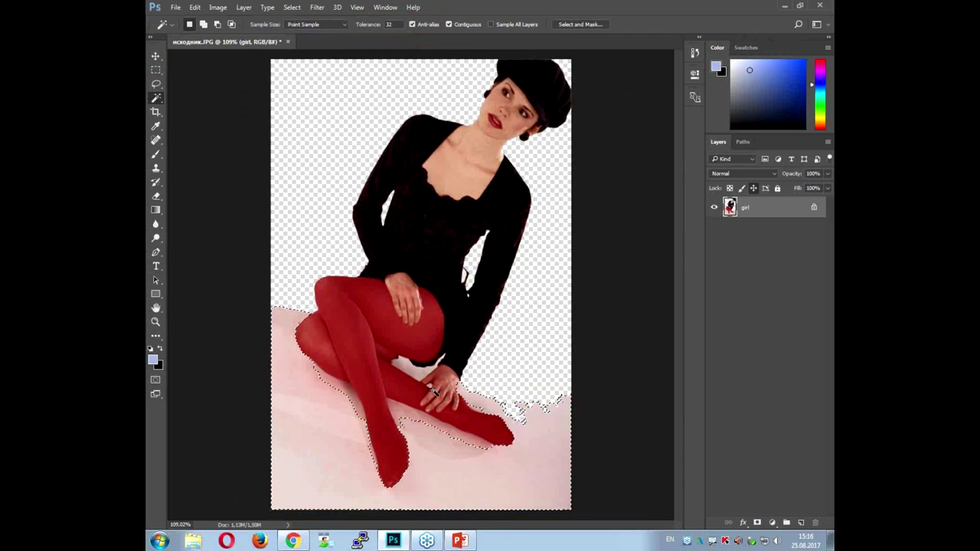
# - Delete the pink floor and the pink fringe beside the left leg
pyautogui.press('Delete')
pyautogui.hotkey('ctrl', 'd')
pyautogui.click(352, 400)
pyautogui.press('Delete')
pyautogui.hotkey('ctrl', 'd')
# - Delete the pink fringe along the lower left leg and under the right leg
pyautogui.click(370, 456)
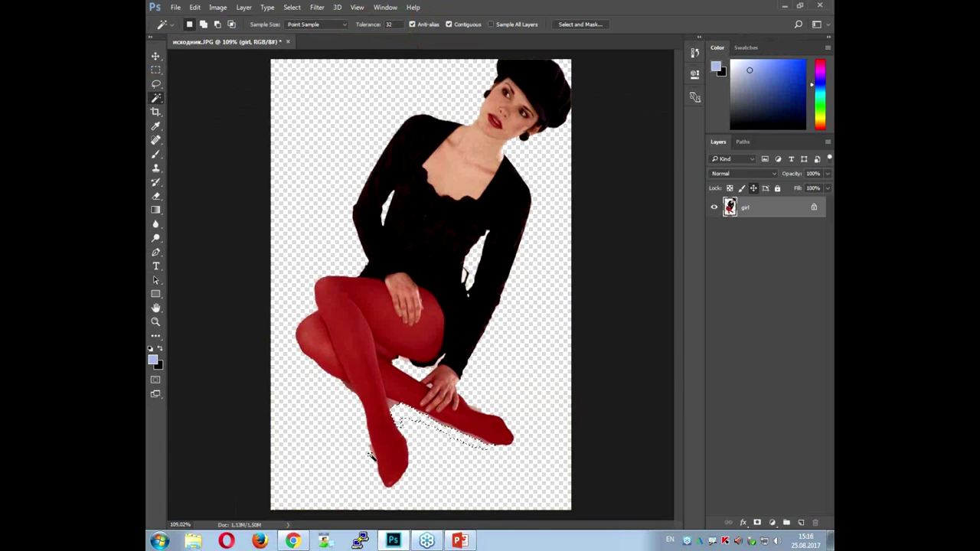
pyautogui.scroll(5, 371, 456)
pyautogui.click(377, 451)
pyautogui.press('Delete')
pyautogui.hotkey('ctrl', 'd')
pyautogui.click(514, 430)
pyautogui.press('Delete')
pyautogui.hotkey('ctrl', 'd')
# - Zoom in and delete the white fringe under the thigh
pyautogui.click(545, 385)
pyautogui.scroll(5, 430, 318)
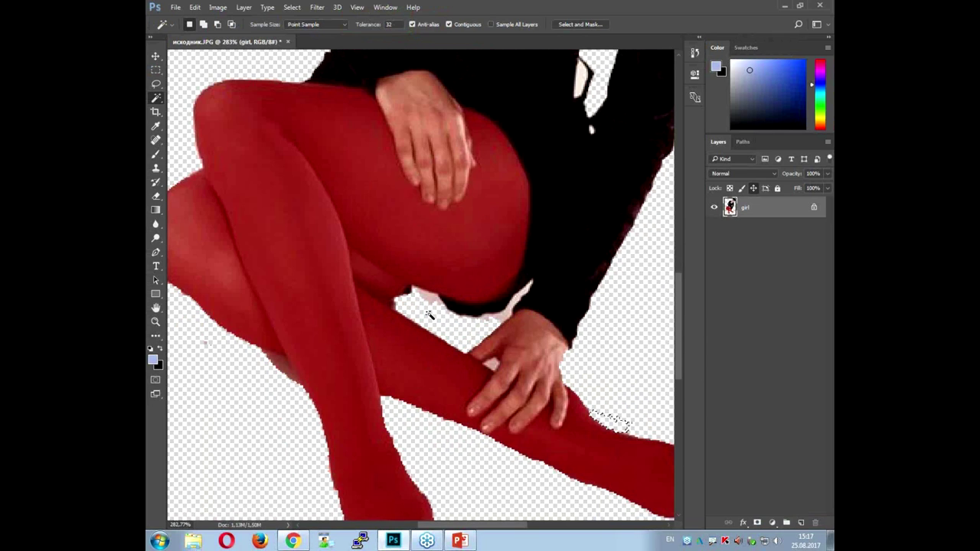
pyautogui.scroll(5, 431, 318)
pyautogui.click(538, 328)
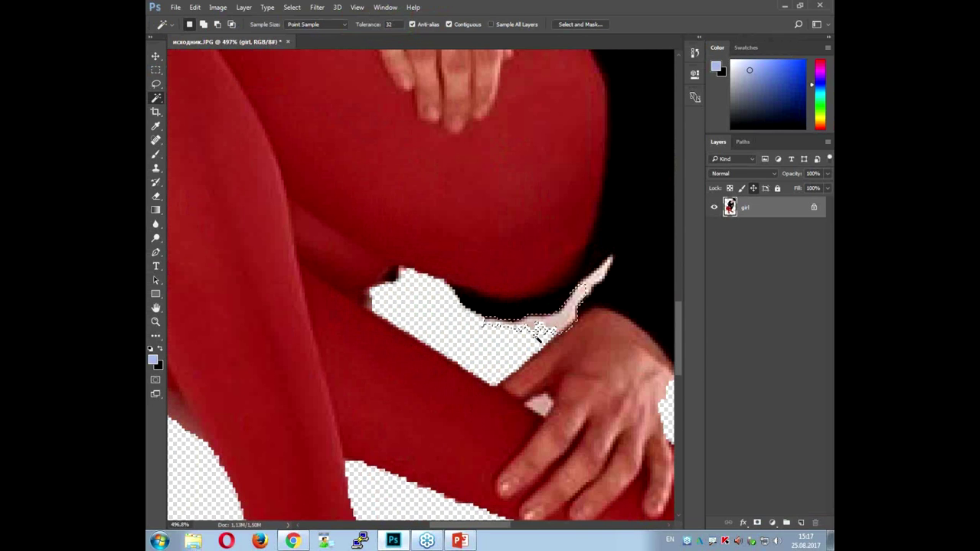
pyautogui.press('Delete')
pyautogui.hotkey('ctrl', 'd')
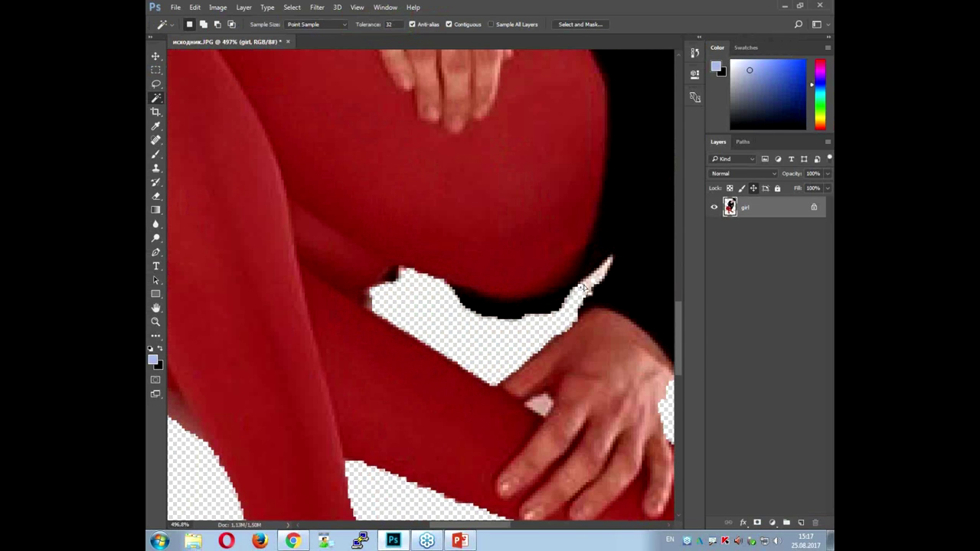
# - Zoom around the figure to inspect edges and select the small white speck by the torso
pyautogui.scroll(-5, 573, 348)
pyautogui.scroll(-3, 572, 349)
pyautogui.scroll(2, 519, 232)
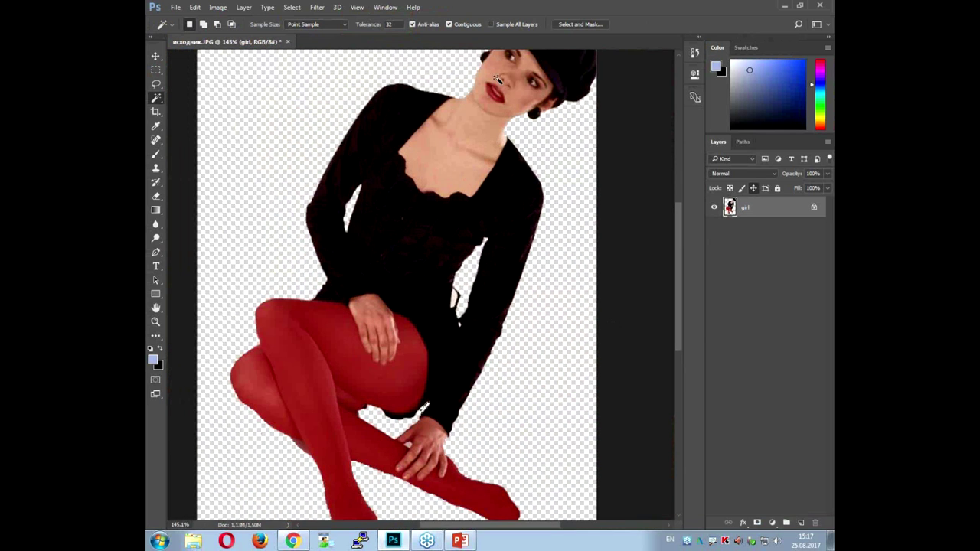
pyautogui.scroll(-2, 435, 375)
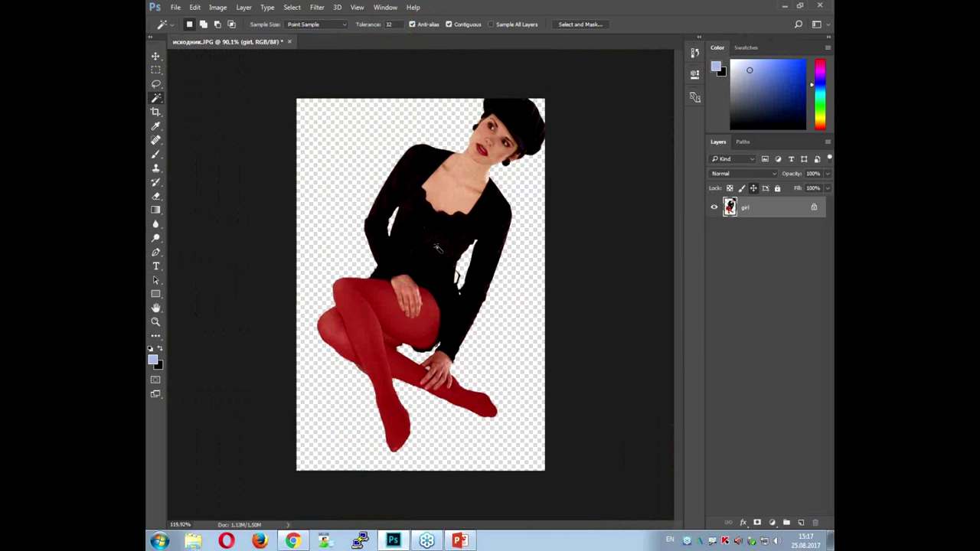
pyautogui.scroll(1, 376, 396)
pyautogui.scroll(2, 379, 394)
pyautogui.scroll(2, 387, 387)
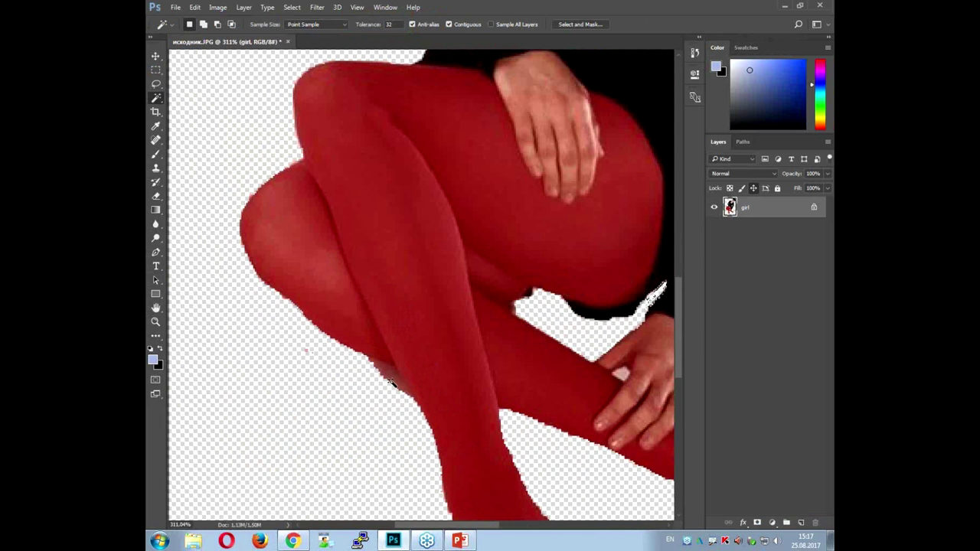
pyautogui.scroll(2, 303, 369)
pyautogui.scroll(2, 320, 320)
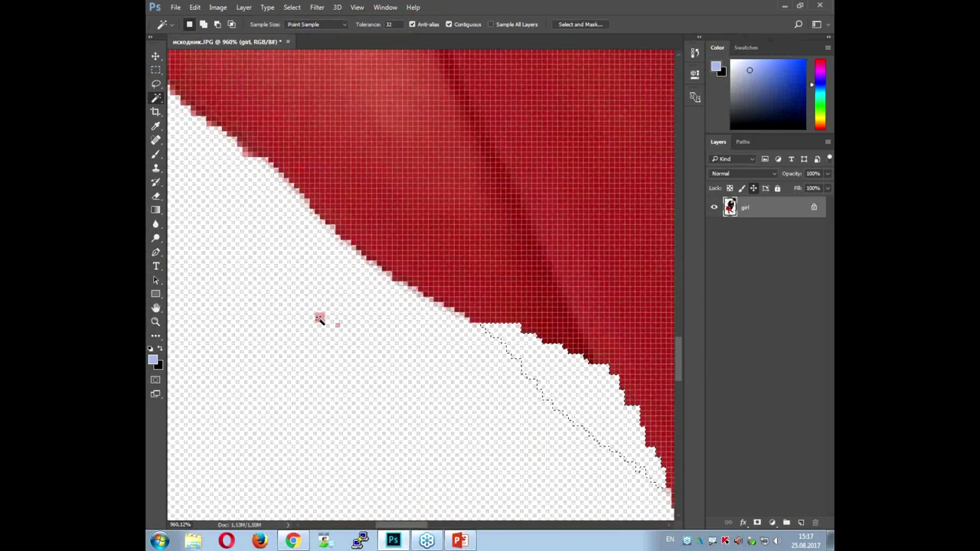
pyautogui.scroll(-5, 328, 329)
pyautogui.scroll(-2, 334, 345)
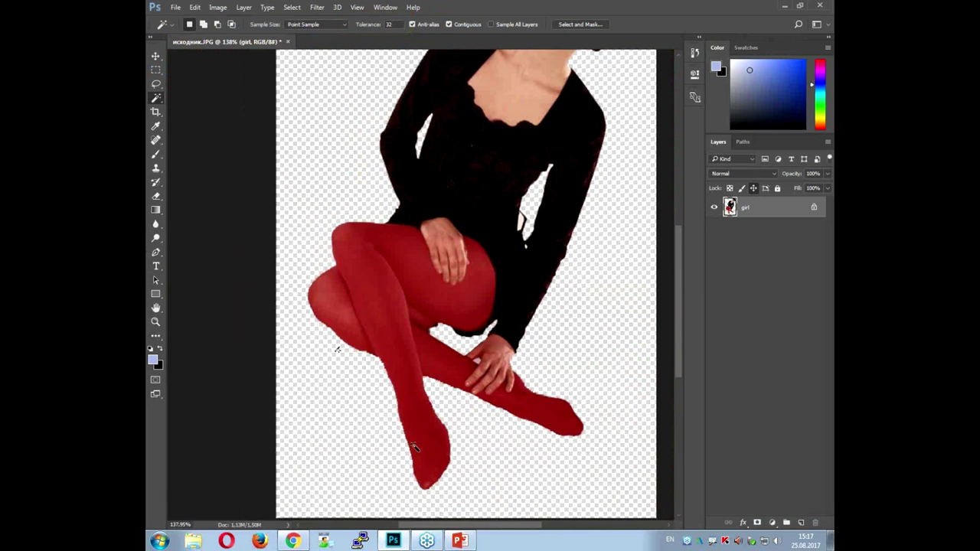
pyautogui.scroll(1, 494, 428)
pyautogui.scroll(-2, 437, 379)
pyautogui.scroll(1, 497, 376)
pyautogui.scroll(-2, 482, 360)
pyautogui.scroll(1, 471, 329)
pyautogui.scroll(2, 461, 297)
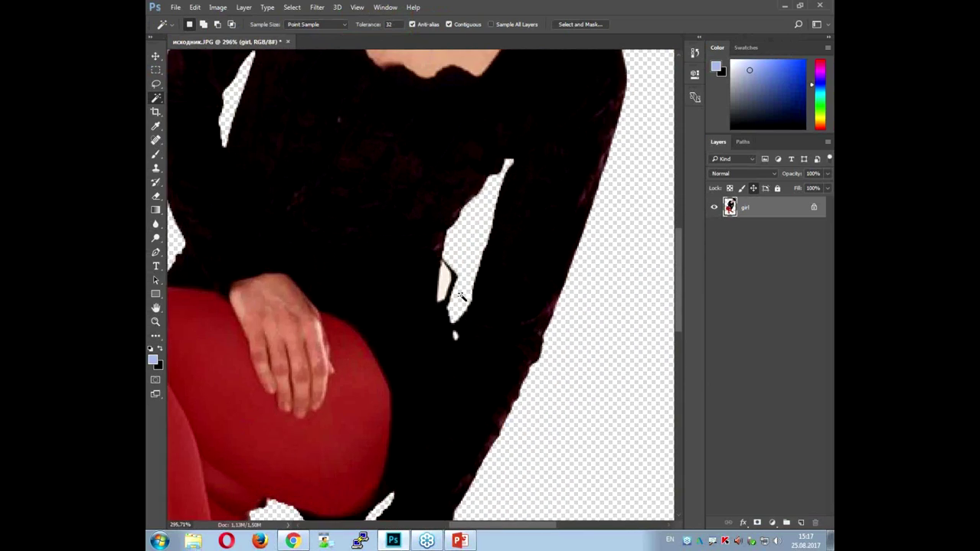
pyautogui.scroll(2, 461, 297)
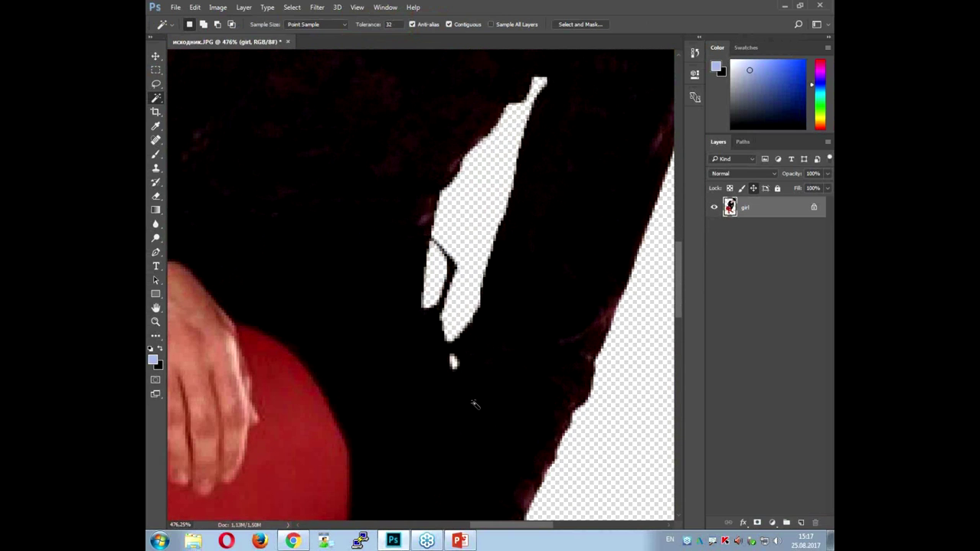
pyautogui.click(453, 362)
pyautogui.scroll(-5, 453, 363)
pyautogui.scroll(-2, 453, 363)
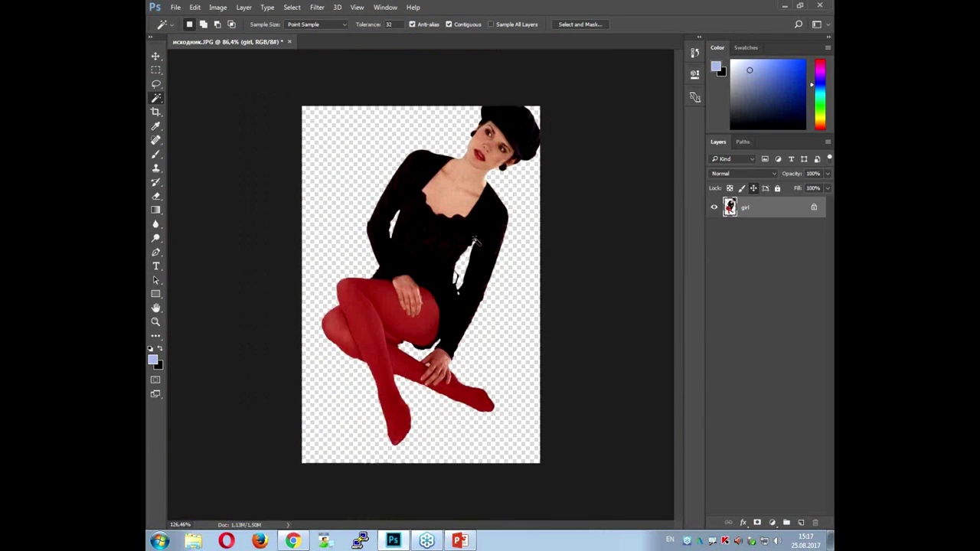
pyautogui.scroll(-1, 417, 291)
pyautogui.scroll(2, 429, 248)
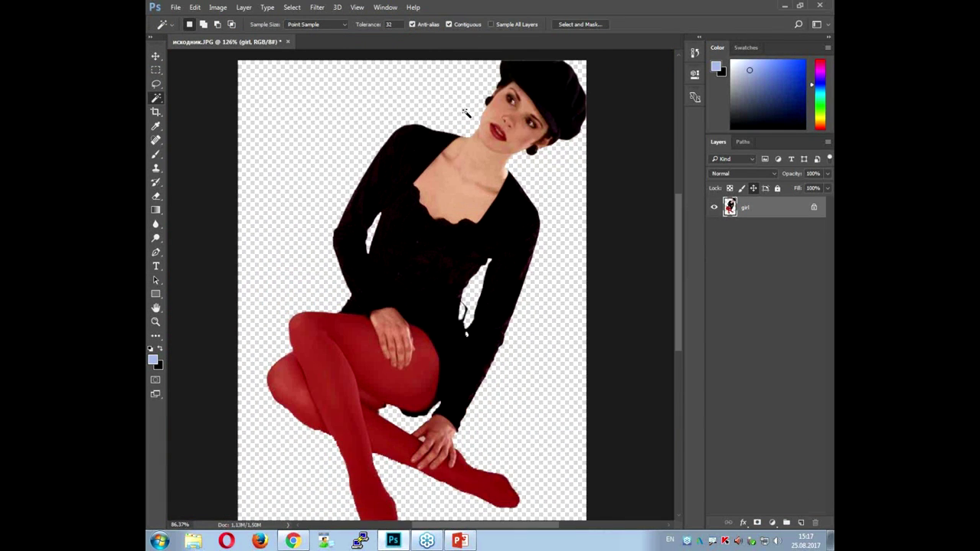
pyautogui.scroll(1, 464, 113)
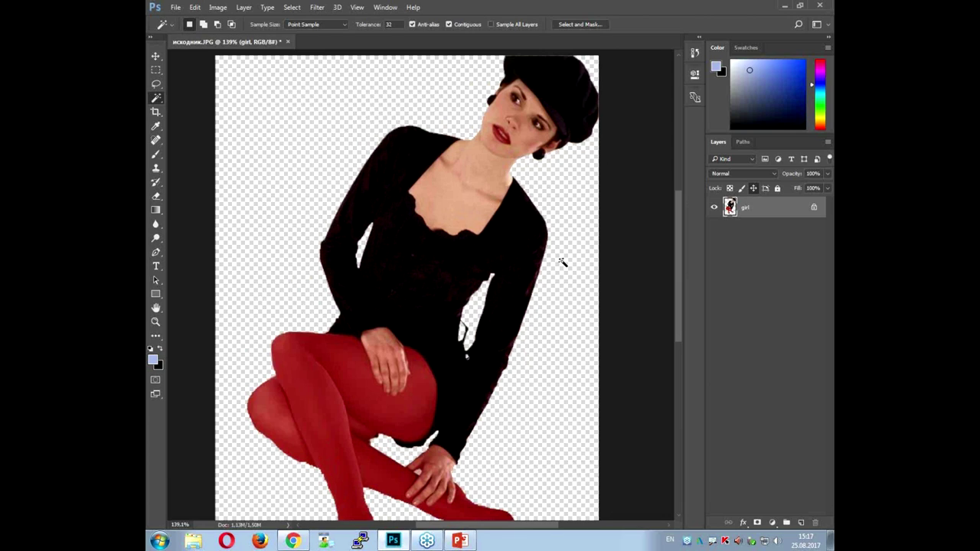
# - Draw a red annotation over the figure, check the Select menu, then return to PowerPoint
pyautogui.moveTo(316, 74)
pyautogui.mouseDown()
pyautogui.moveTo(348, 164)
pyautogui.moveTo(380, 139)
pyautogui.mouseUp()
pyautogui.moveTo(262, 156); pyautogui.dragTo(284, 159)
pyautogui.click(292, 7)
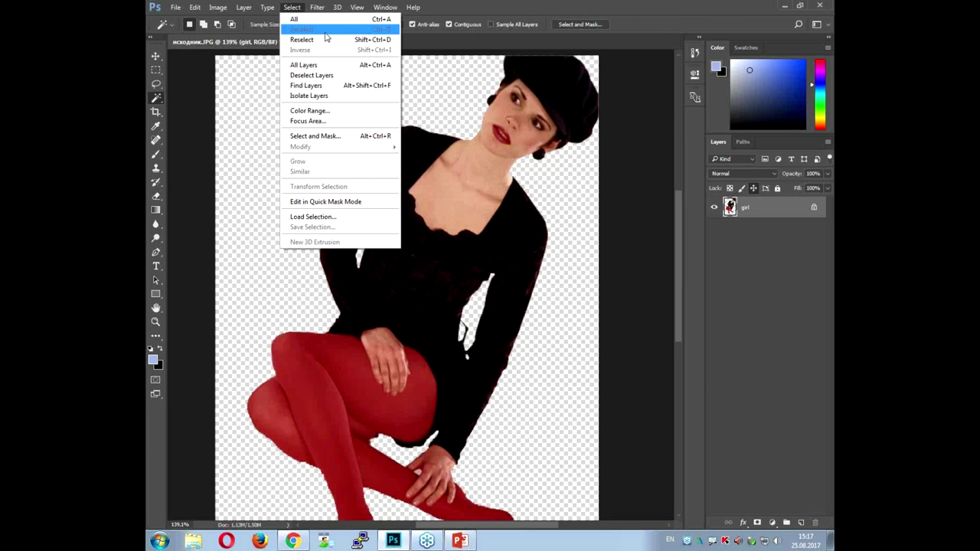
pyautogui.click(515, 6)
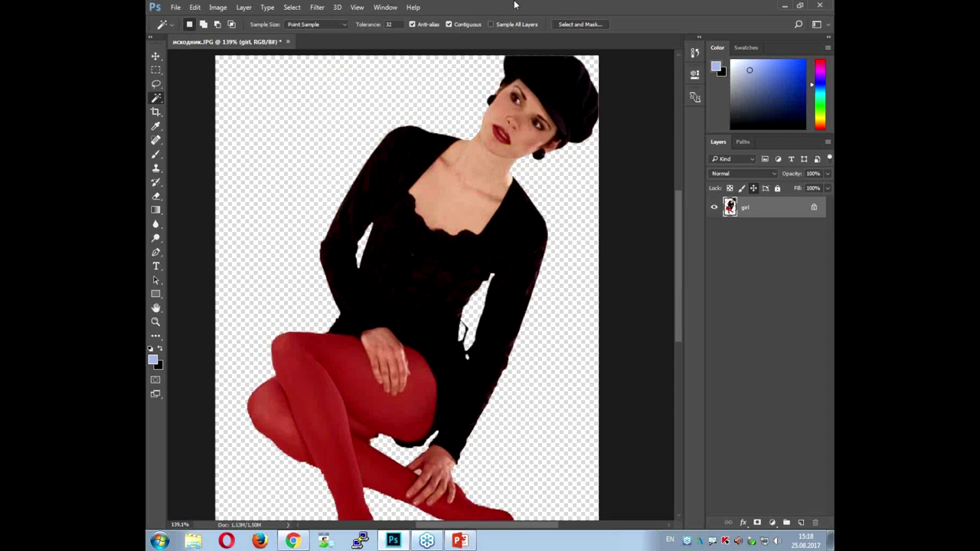
pyautogui.click(463, 543)
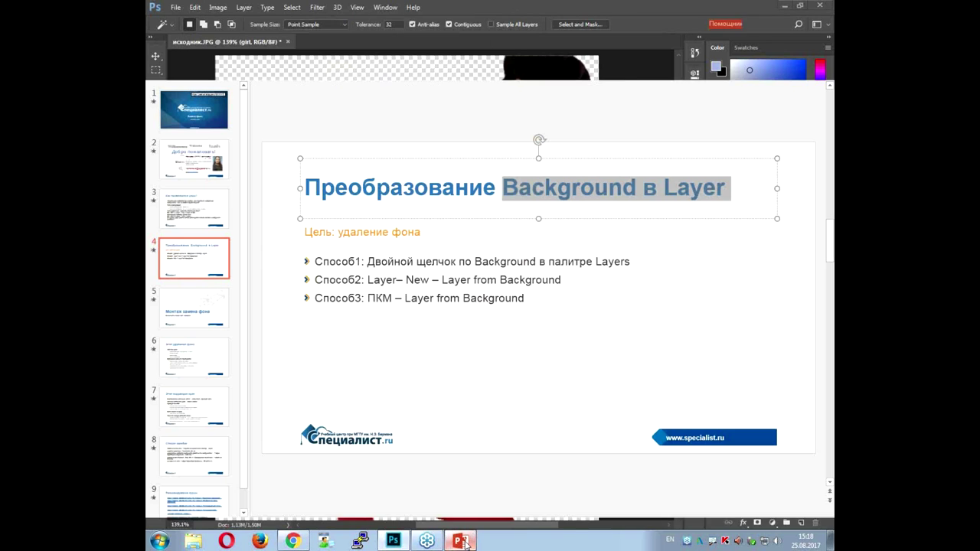
# - On slide 3, mark up the bullet about creating an empty layer, then clear the annotations
pyautogui.click(197, 223)
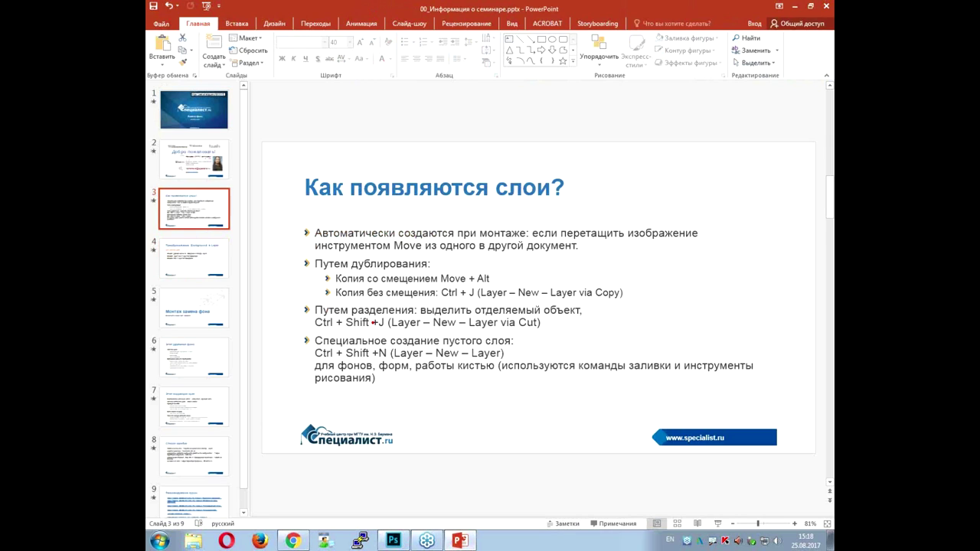
pyautogui.moveTo(286, 330); pyautogui.dragTo(772, 395)
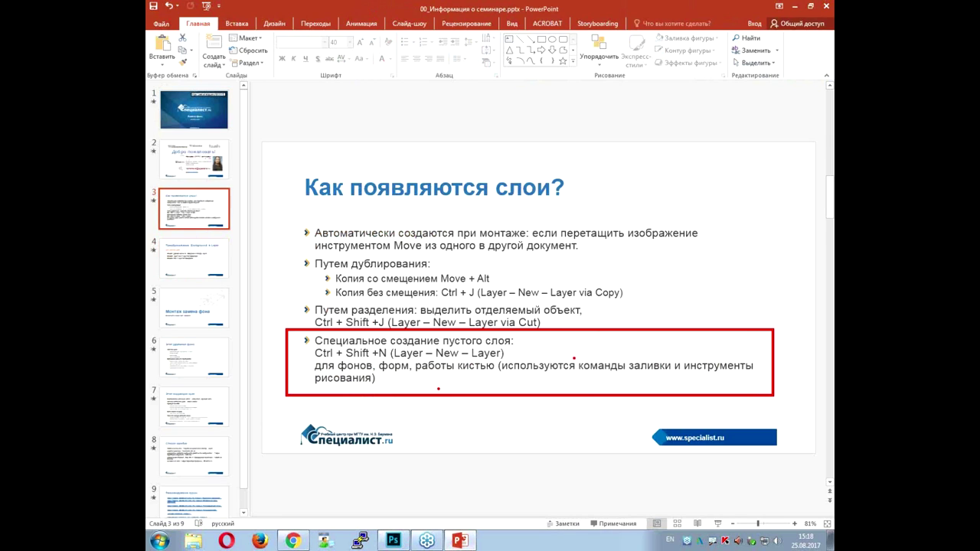
pyautogui.moveTo(511, 350); pyautogui.dragTo(546, 333)
pyautogui.press('Escape')
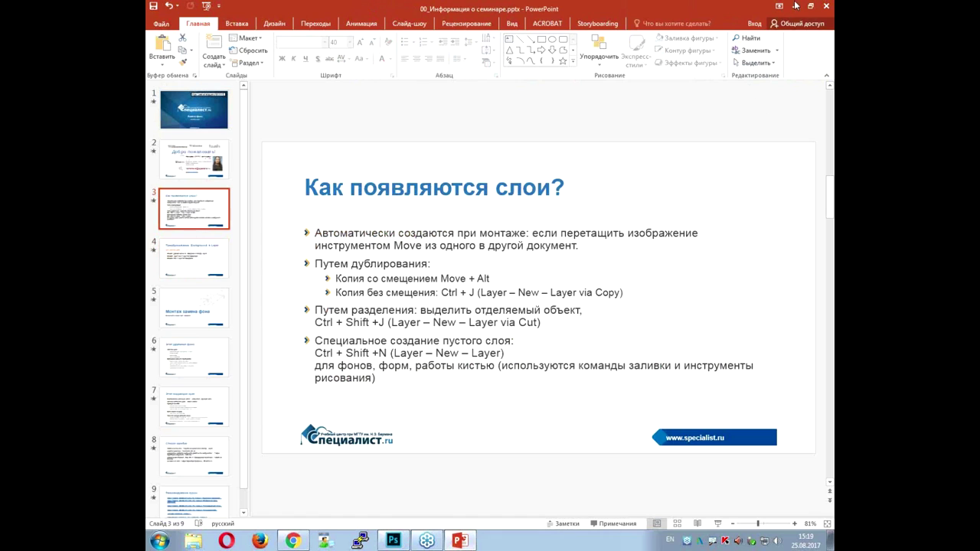
# - Mark the 'Организация рабочего пространства' bullets on slide 6, minimize PowerPoint, and add a new empty layer
pyautogui.click(202, 356)
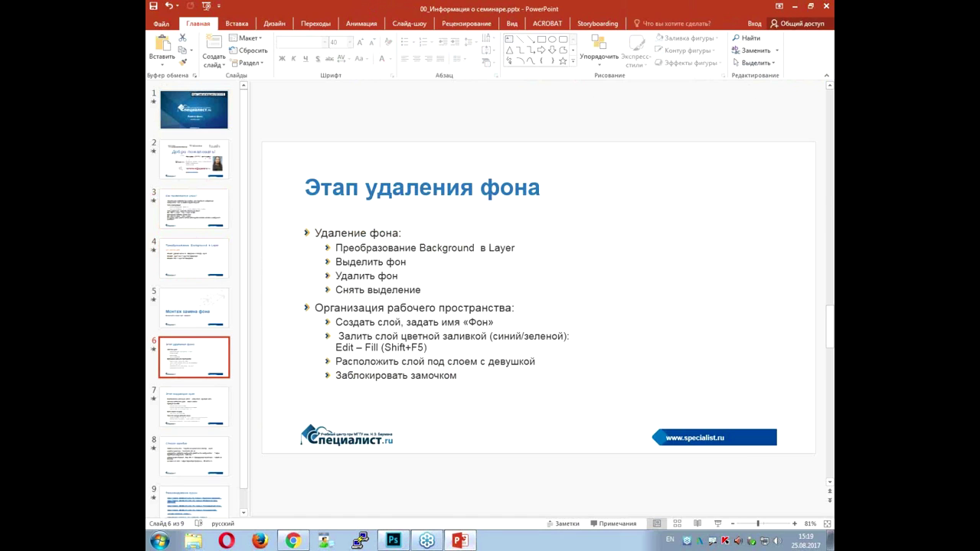
pyautogui.moveTo(274, 298); pyautogui.dragTo(591, 394)
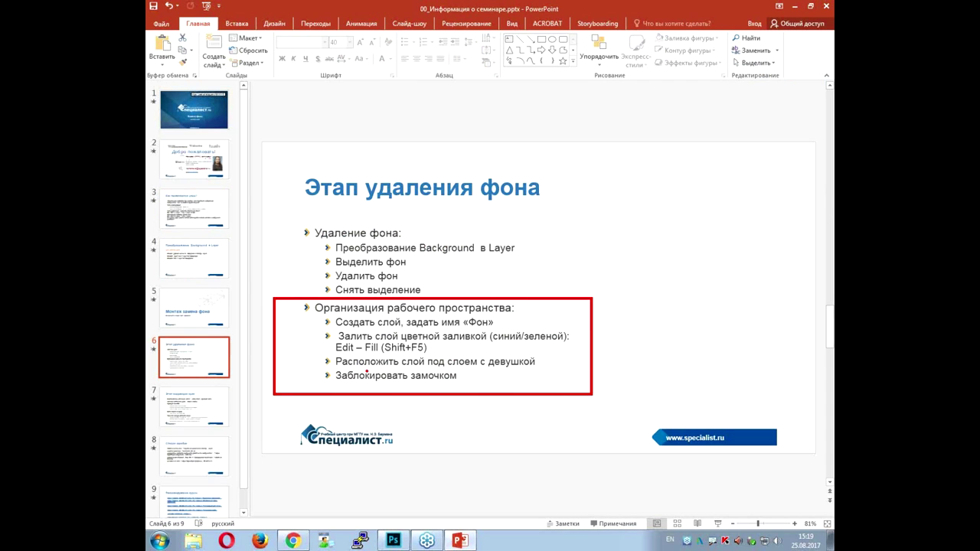
pyautogui.press('Escape')
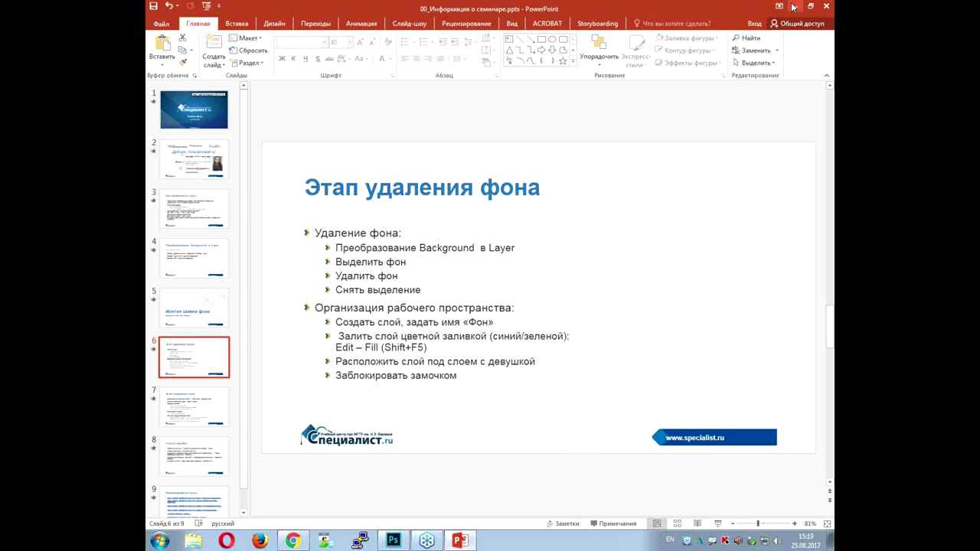
pyautogui.click(793, 6)
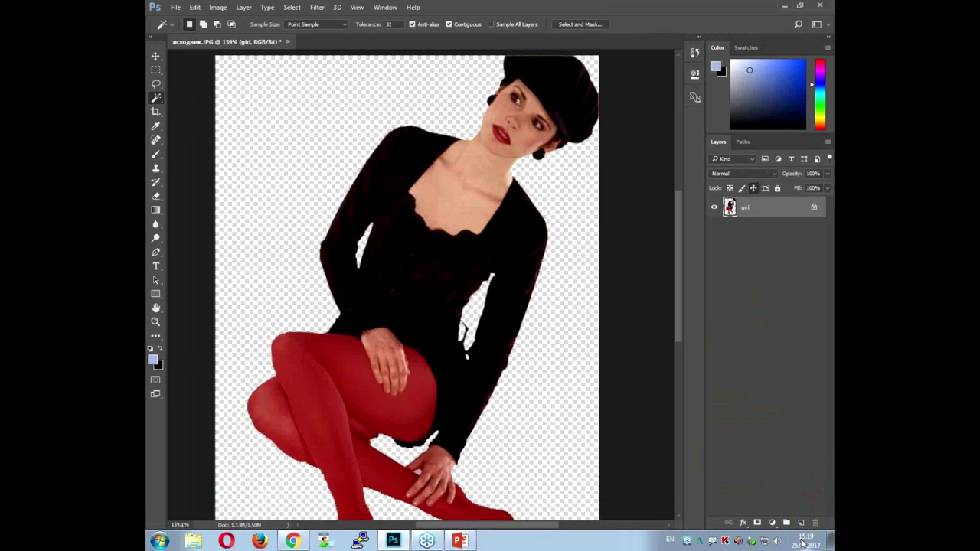
pyautogui.click(801, 523)
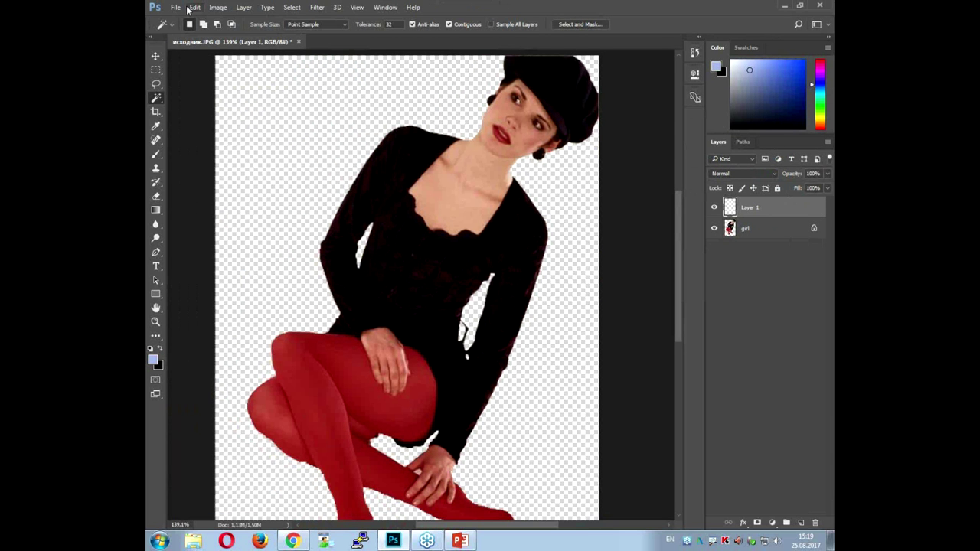
# - Start a Fill of the new layer with Contents set to Color
pyautogui.click(192, 8)
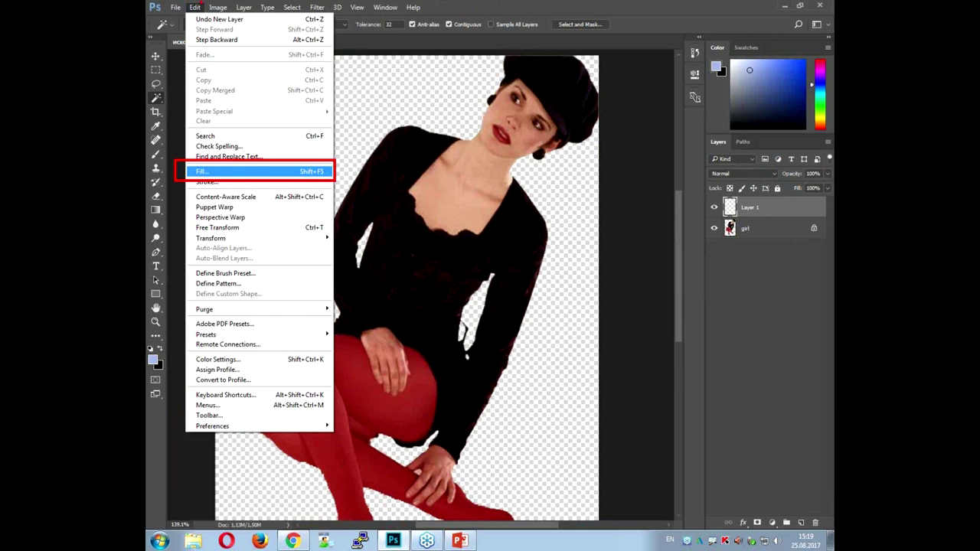
pyautogui.click(198, 12)
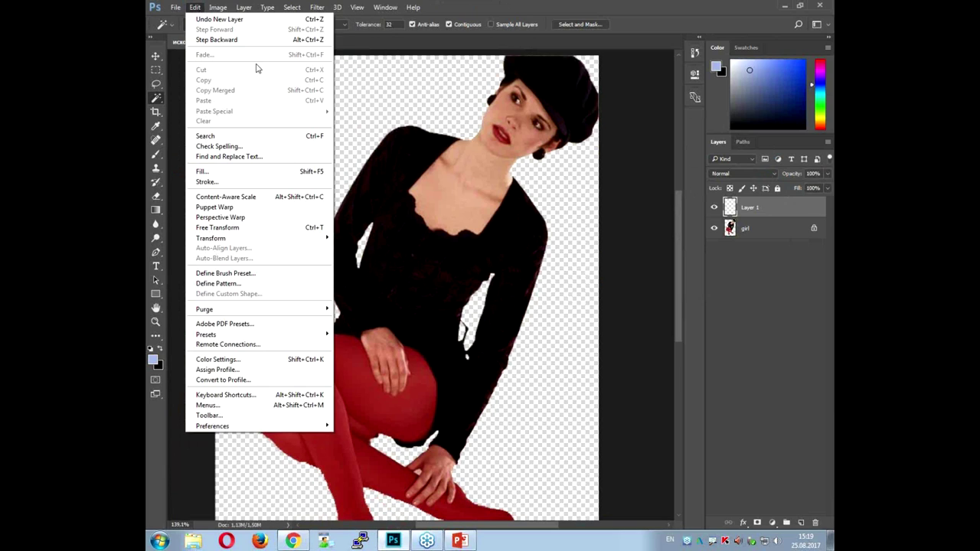
pyautogui.click(277, 172)
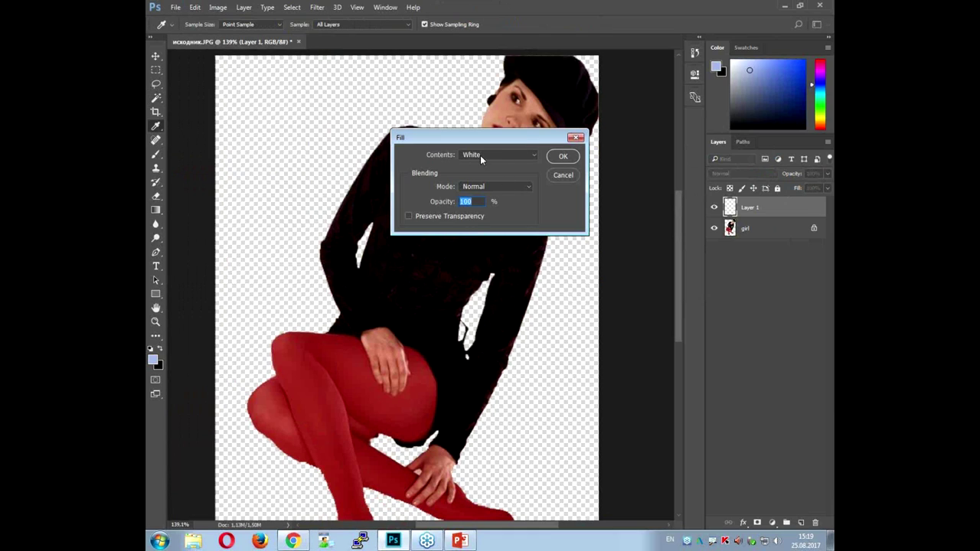
pyautogui.click(507, 155)
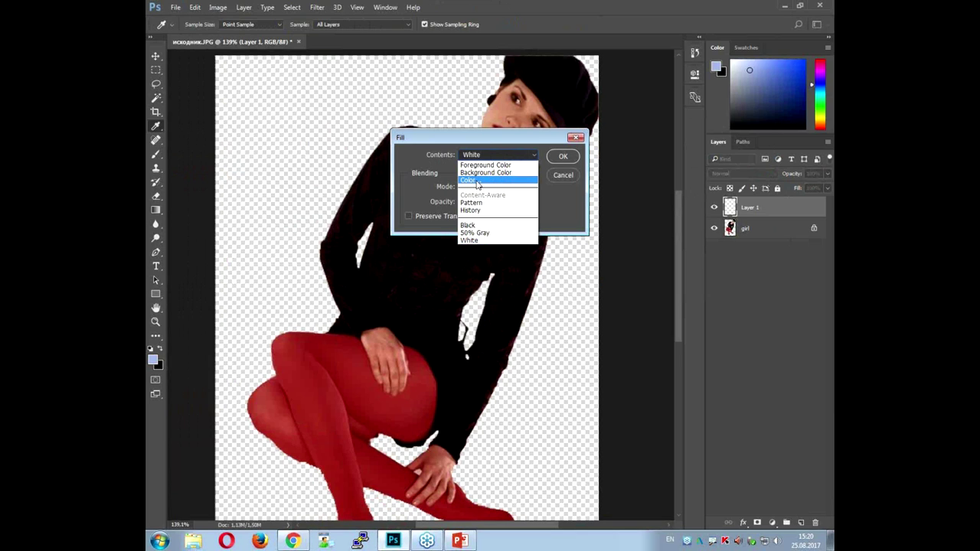
pyautogui.click(477, 182)
# - Fill Layer 1 with bright green #08ff5f and move it below the girl layer
pyautogui.click(499, 222)
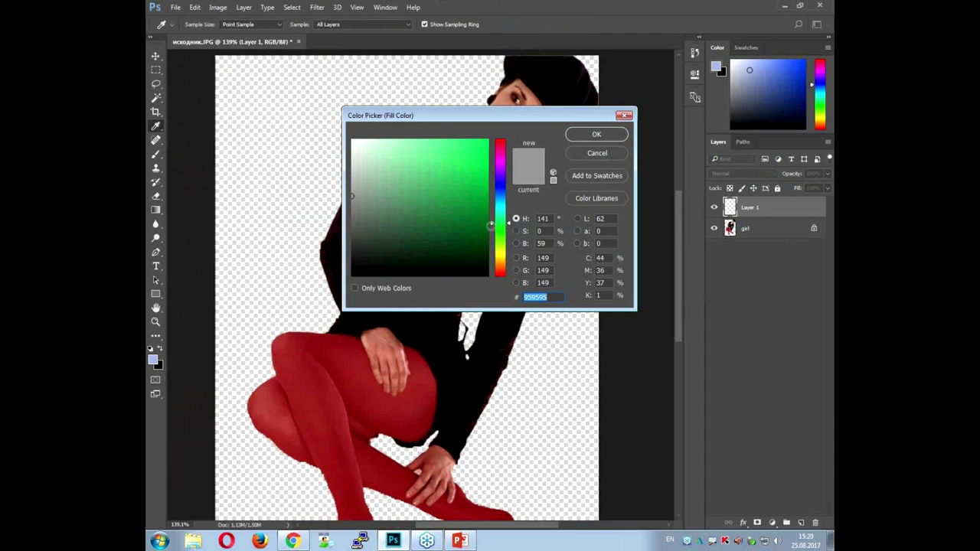
pyautogui.click(488, 140)
pyautogui.click(483, 140)
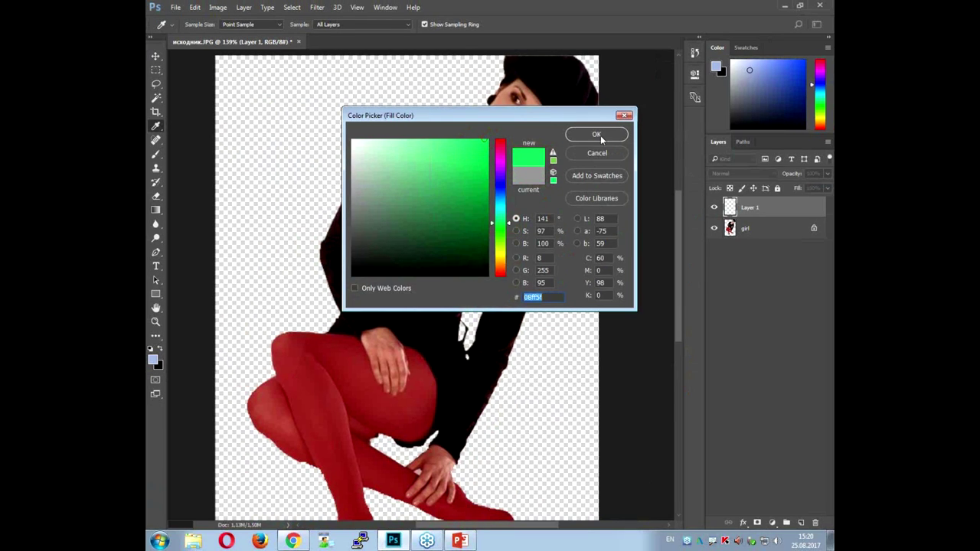
pyautogui.click(594, 134)
pyautogui.click(563, 157)
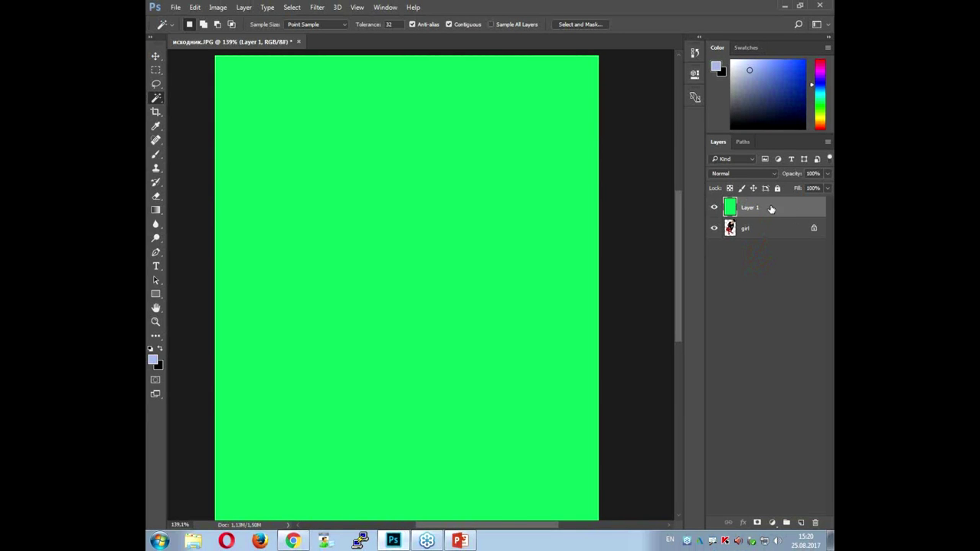
pyautogui.moveTo(772, 212); pyautogui.dragTo(777, 245)
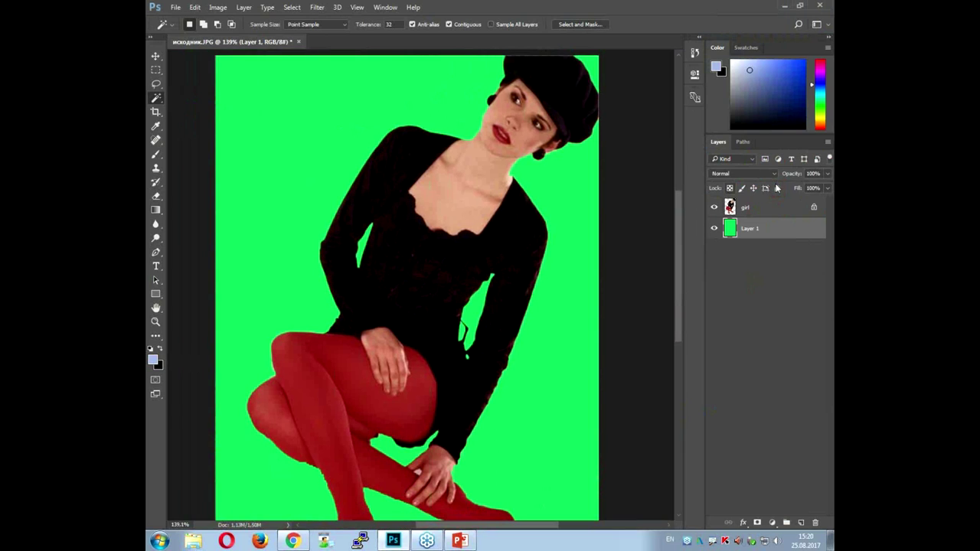
# - Apply Lock All to the green Layer 1 and make the girl layer active again
pyautogui.click(778, 188)
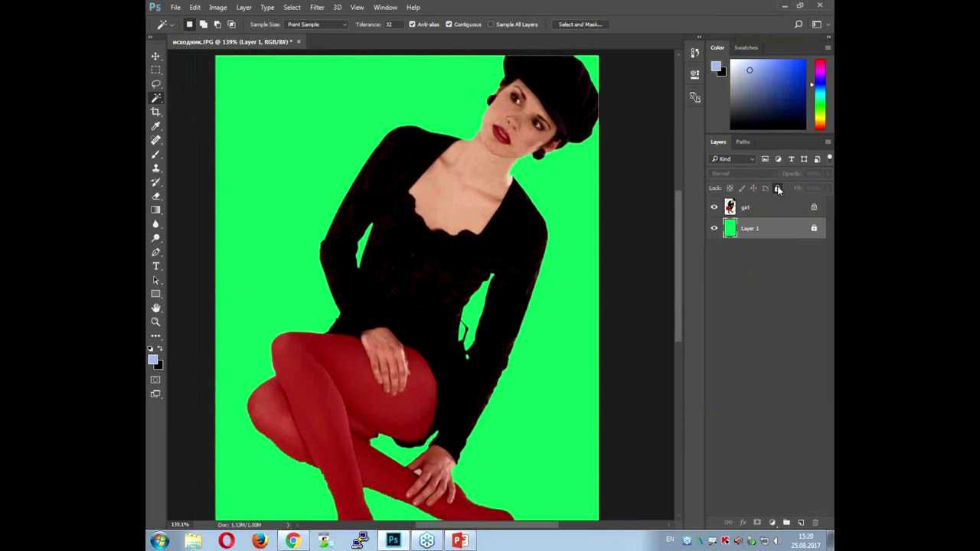
pyautogui.click(769, 211)
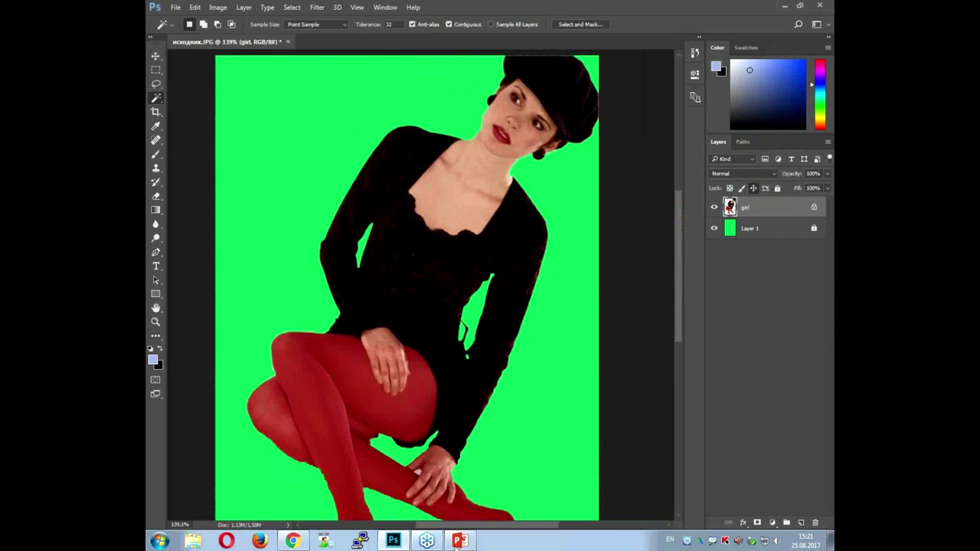
pyautogui.click(459, 540)
pyautogui.click(200, 418)
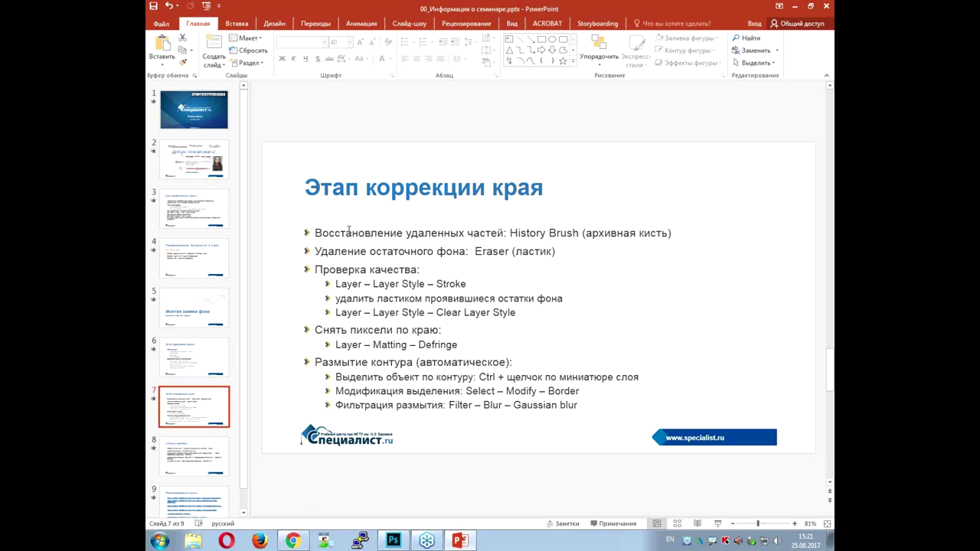
pyautogui.moveTo(348, 232); pyautogui.dragTo(712, 233)
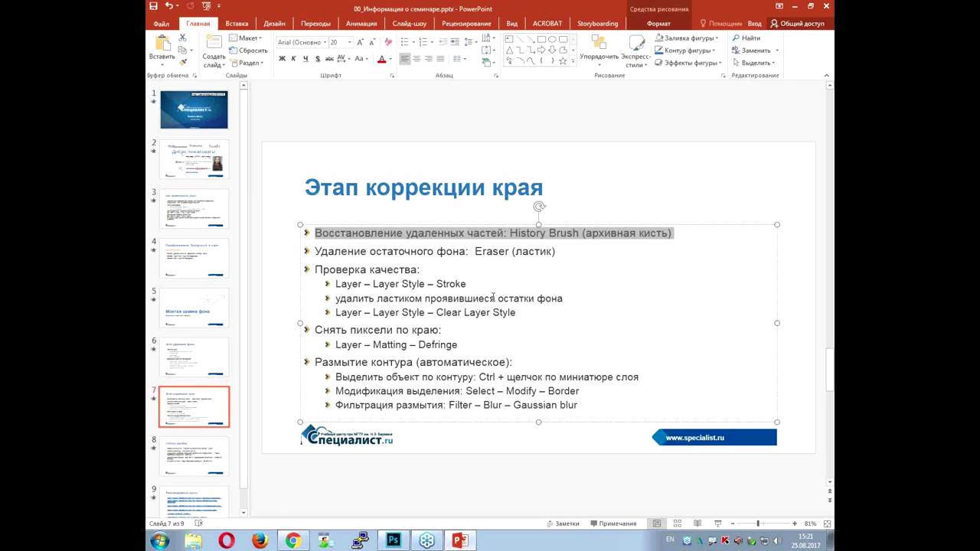
pyautogui.click(797, 8)
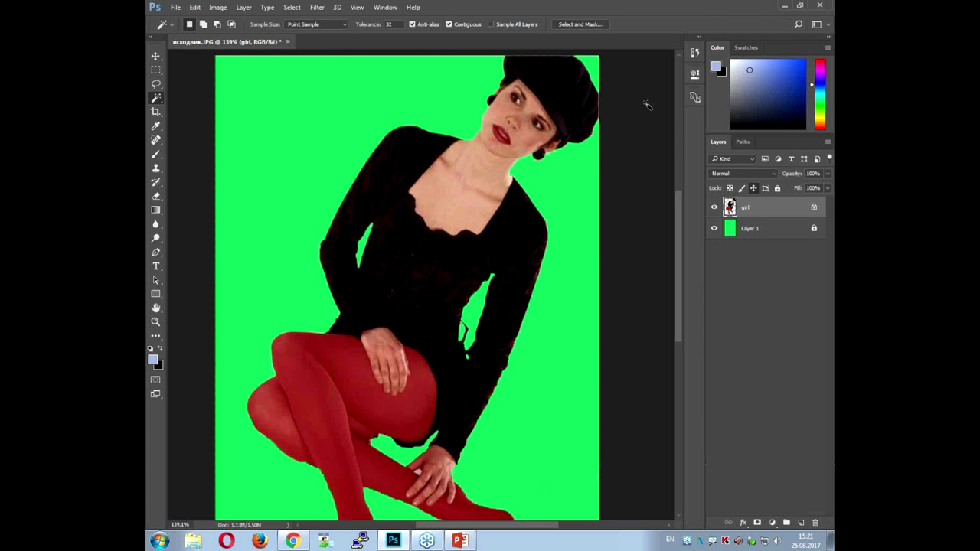
pyautogui.click(155, 56)
pyautogui.scroll(2, 538, 69)
pyautogui.scroll(2, 551, 77)
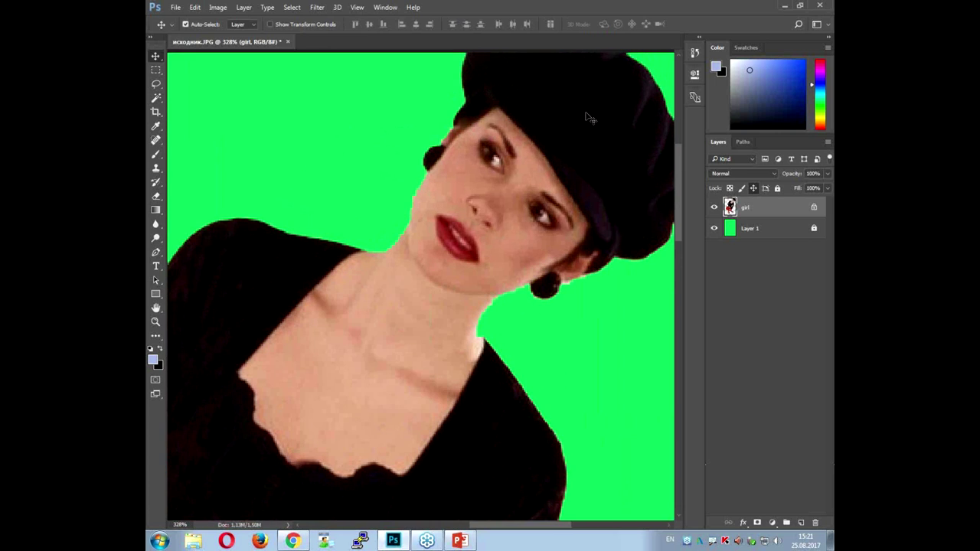
pyautogui.scroll(1, 591, 123)
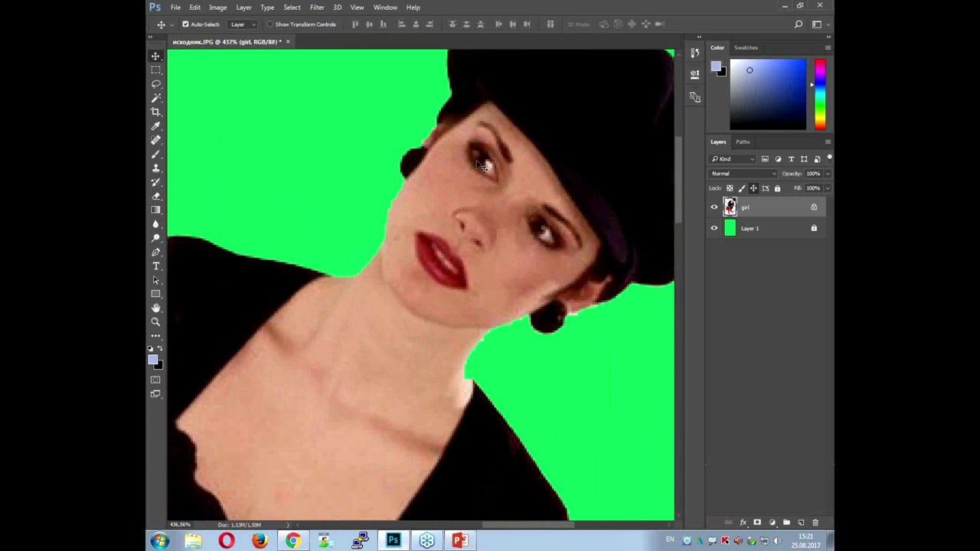
pyautogui.scroll(2, 513, 153)
pyautogui.press('ctrl')
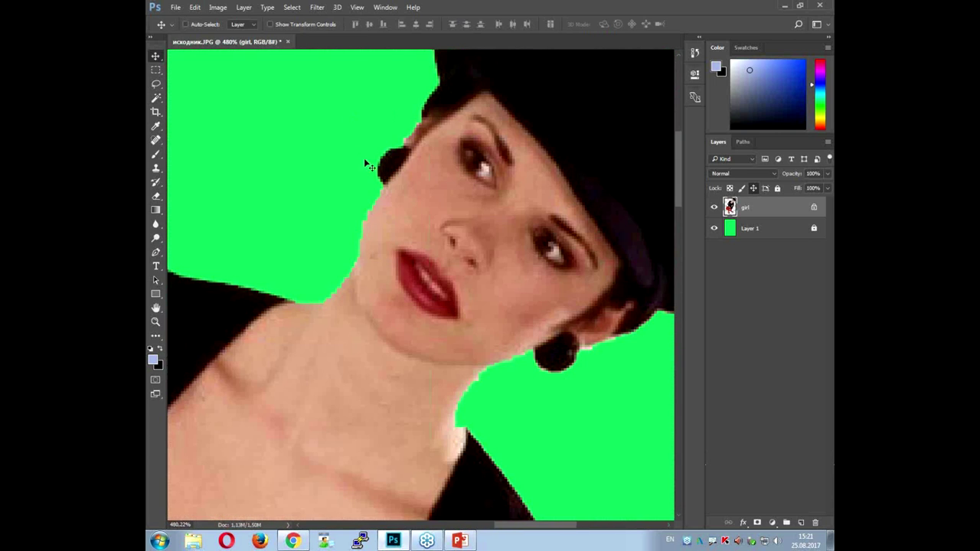
pyautogui.moveTo(409, 105)
pyautogui.mouseDown()
pyautogui.moveTo(329, 230)
pyautogui.moveTo(314, 310)
pyautogui.moveTo(444, 165)
pyautogui.moveTo(405, 102)
pyautogui.mouseUp()
pyautogui.press('ctrl')
pyautogui.scroll(2, 561, 414)
pyautogui.scroll(2, 561, 413)
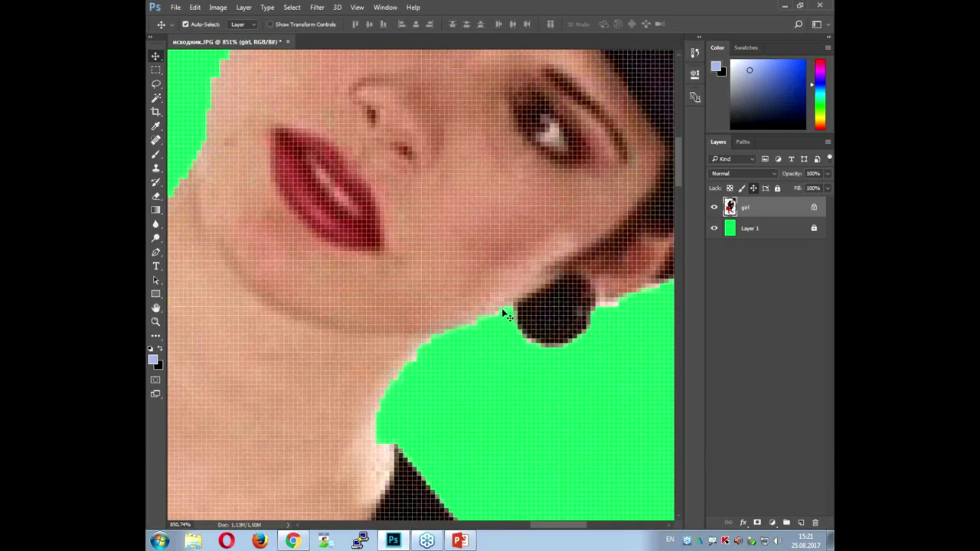
pyautogui.moveTo(416, 351); pyautogui.dragTo(400, 367)
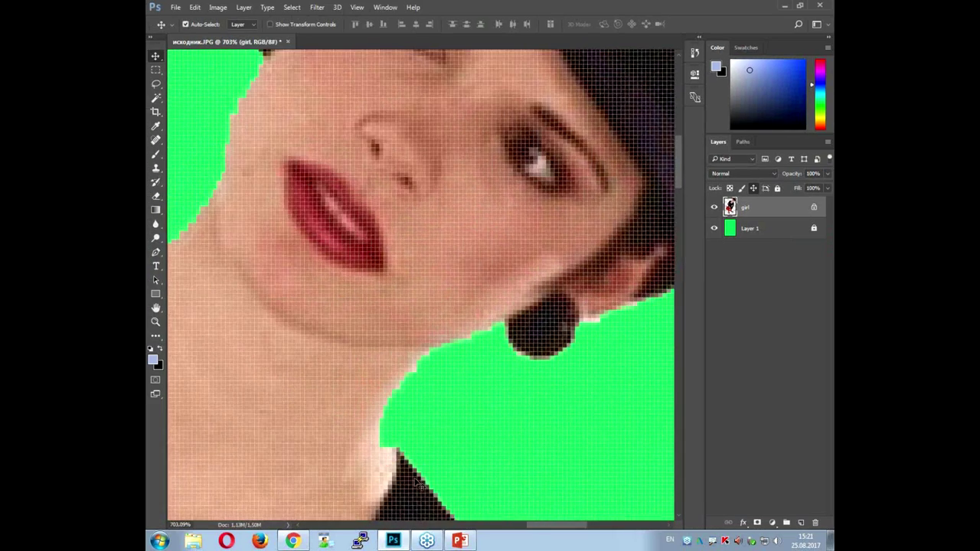
pyautogui.scroll(-5, 421, 480)
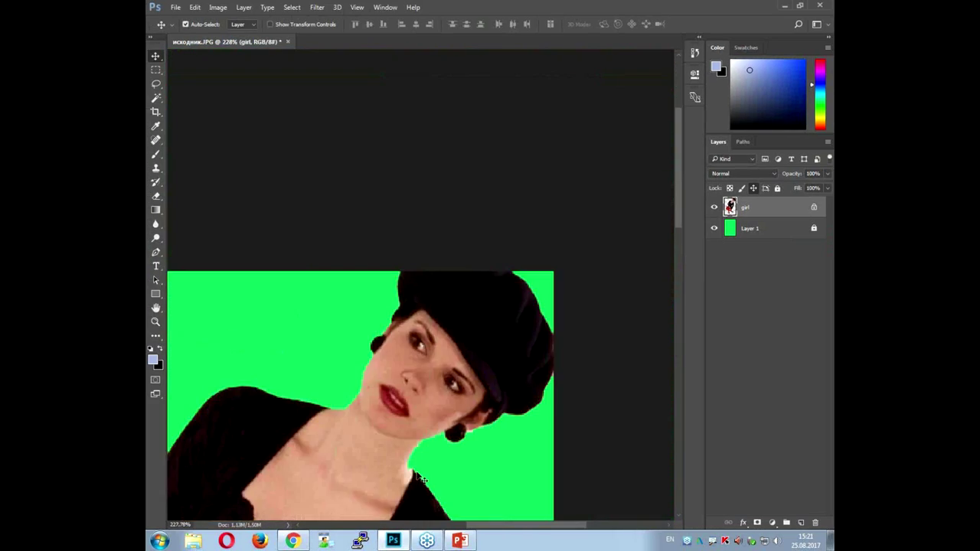
pyautogui.scroll(-1, 422, 480)
pyautogui.scroll(-4, 421, 428)
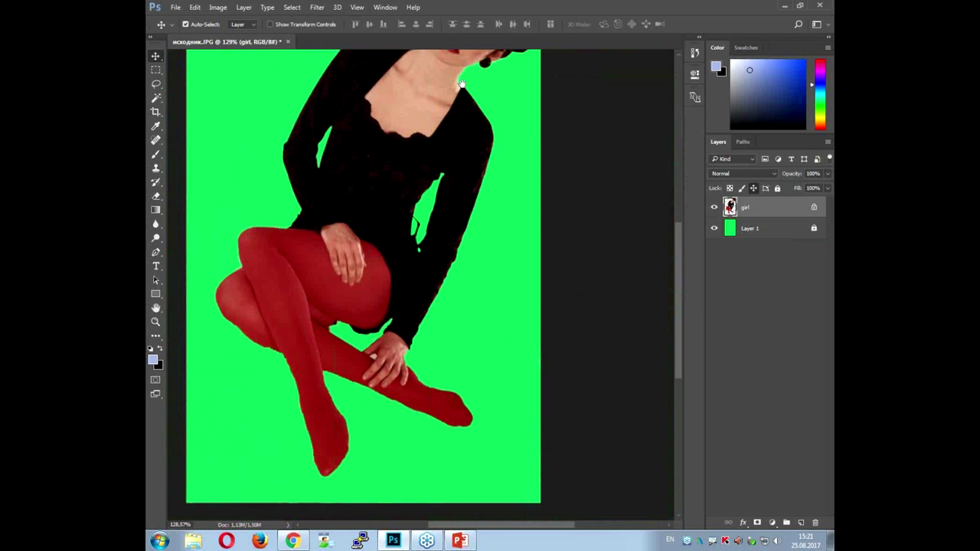
pyautogui.scroll(3, 419, 375)
pyautogui.scroll(2, 403, 351)
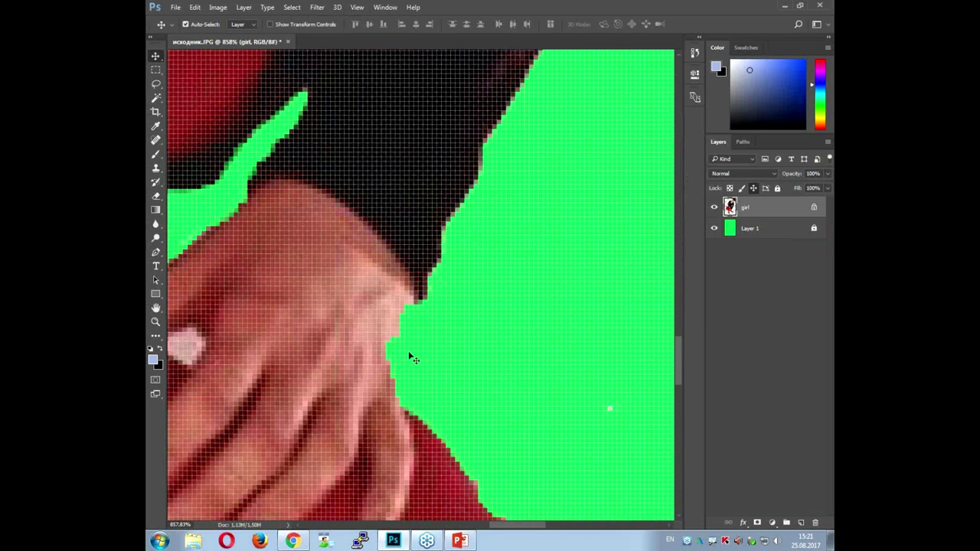
pyautogui.scroll(-1, 406, 322)
pyautogui.scroll(-1, 403, 351)
pyautogui.scroll(-3, 405, 350)
pyautogui.scroll(-2, 339, 284)
pyautogui.scroll(-1, 339, 284)
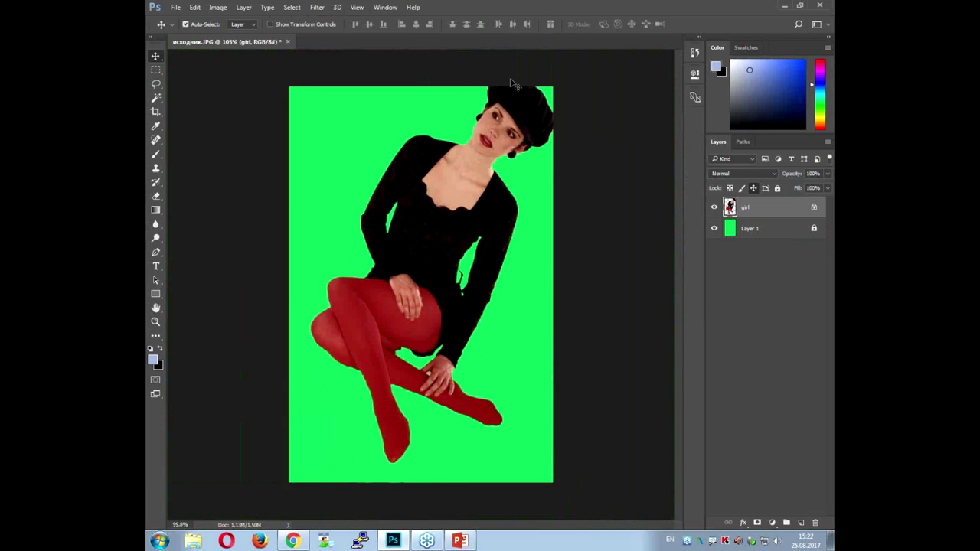
pyautogui.scroll(1, 471, 92)
pyautogui.scroll(2, 513, 84)
pyautogui.scroll(1, 505, 96)
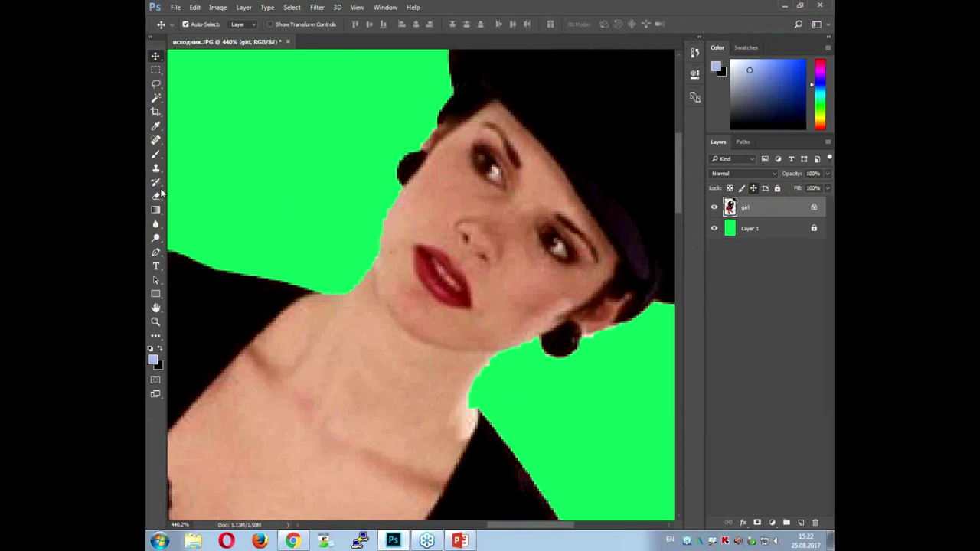
# - Switch to the History Brush and set the original photo state as its source
pyautogui.click(156, 183)
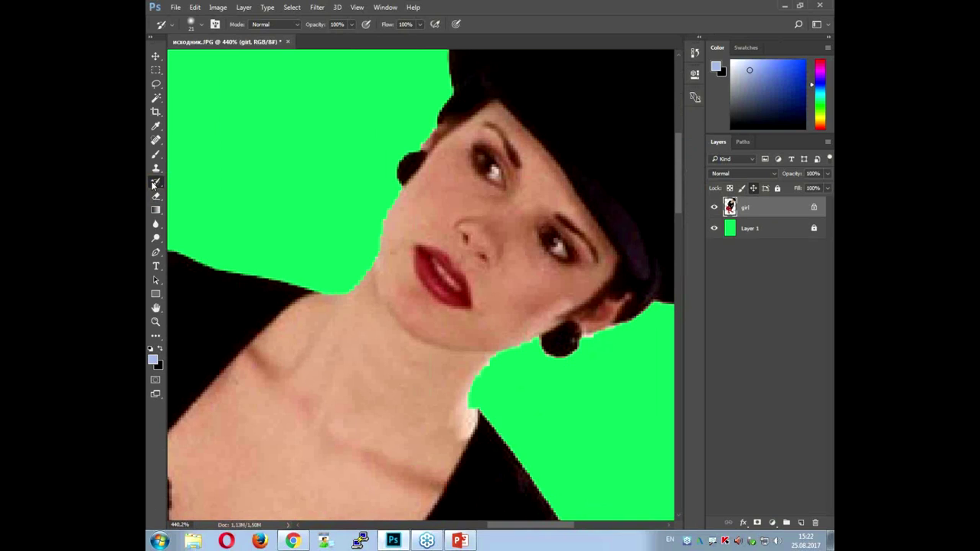
pyautogui.click(153, 183)
pyautogui.click(694, 51)
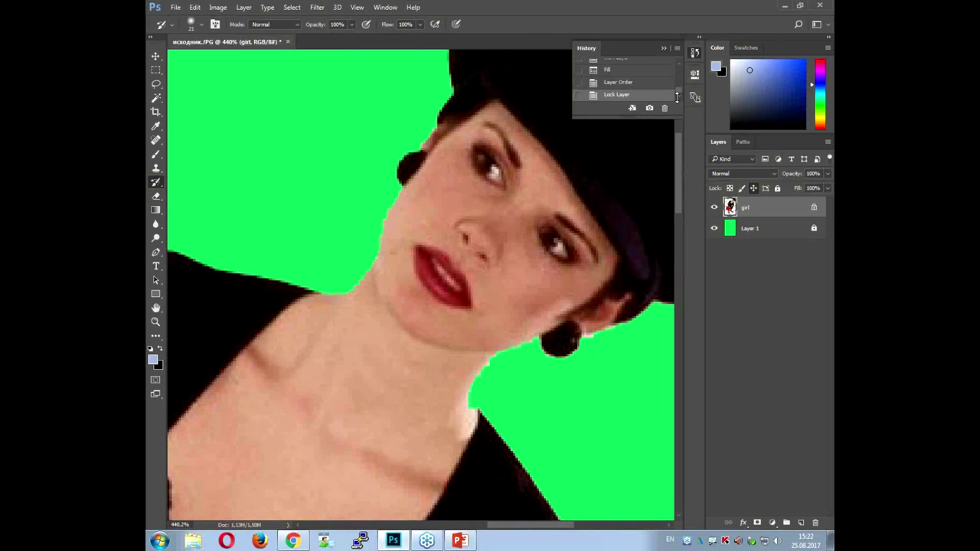
pyautogui.moveTo(682, 120); pyautogui.dragTo(638, 497)
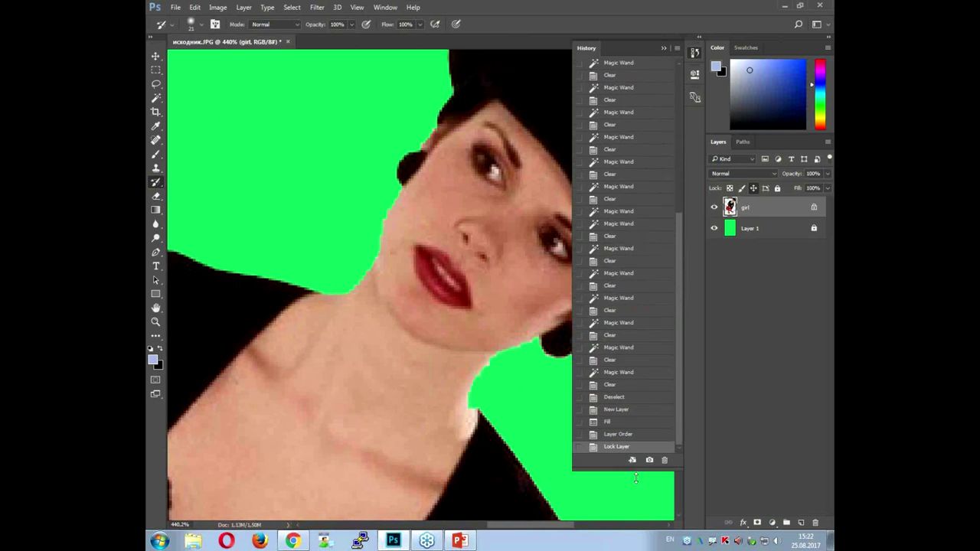
pyautogui.scroll(5, 621, 245)
pyautogui.scroll(5, 635, 184)
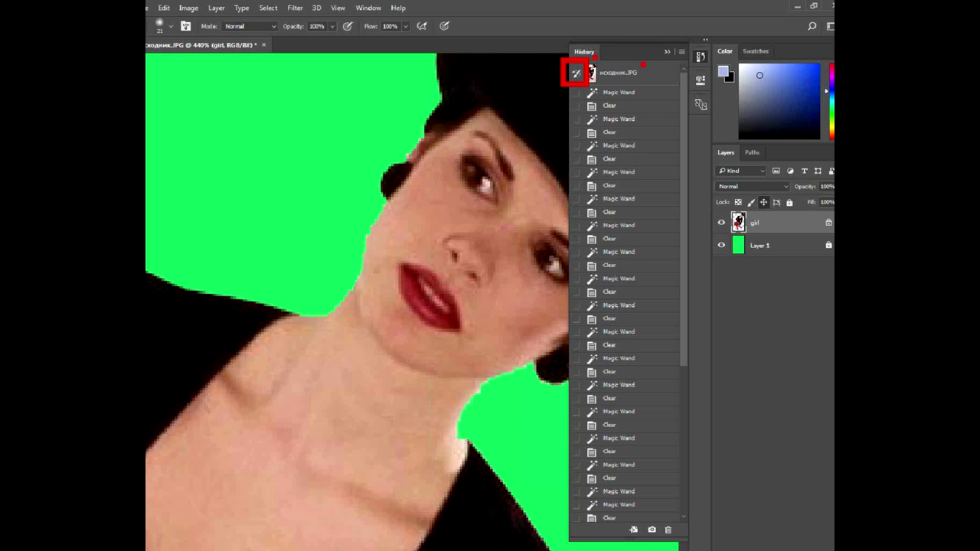
pyautogui.click(694, 52)
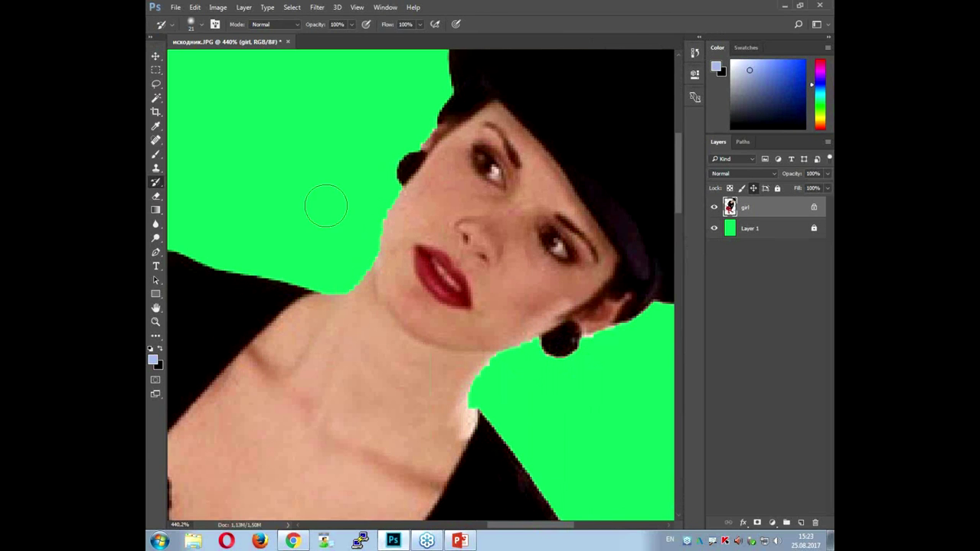
# - Restore original pixels along the hair edge, earring and neck
pyautogui.scroll(2, 346, 195)
pyautogui.moveTo(401, 177)
pyautogui.mouseDown()
pyautogui.moveTo(455, 112)
pyautogui.moveTo(357, 306)
pyautogui.moveTo(298, 318)
pyautogui.mouseUp()
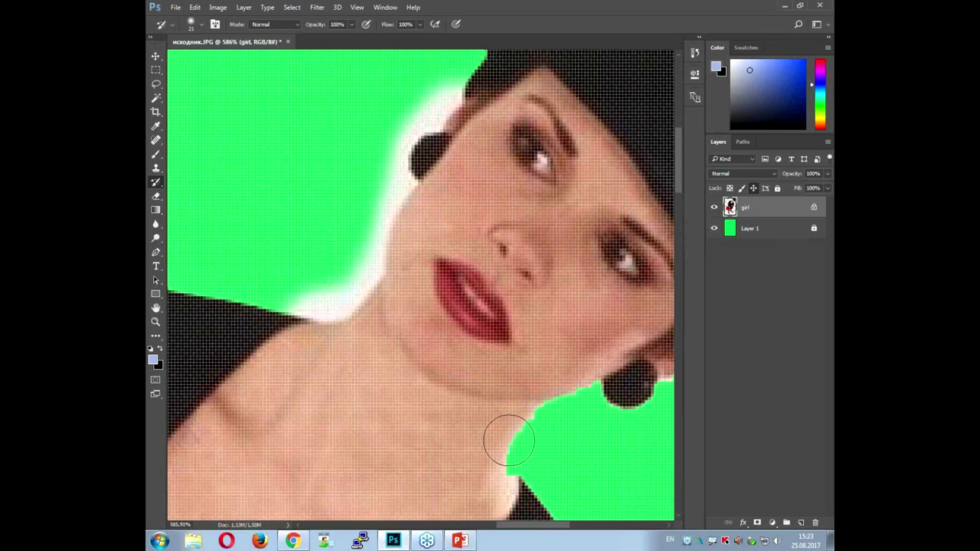
pyautogui.moveTo(513, 435); pyautogui.dragTo(392, 275)
pyautogui.moveTo(536, 222)
pyautogui.mouseDown()
pyautogui.moveTo(505, 253)
pyautogui.moveTo(464, 216)
pyautogui.moveTo(407, 291)
pyautogui.moveTo(394, 337)
pyautogui.mouseUp()
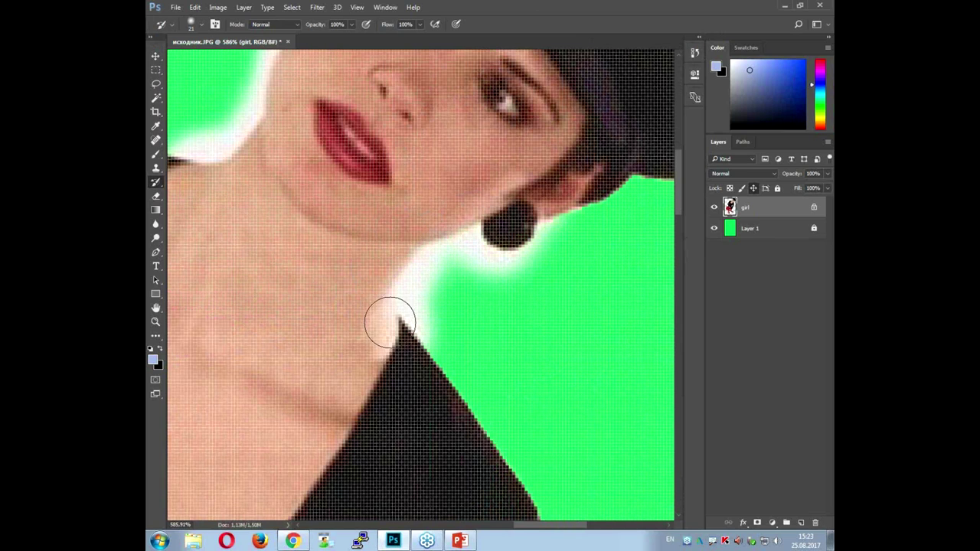
pyautogui.scroll(-4, 386, 321)
pyautogui.scroll(-1, 387, 340)
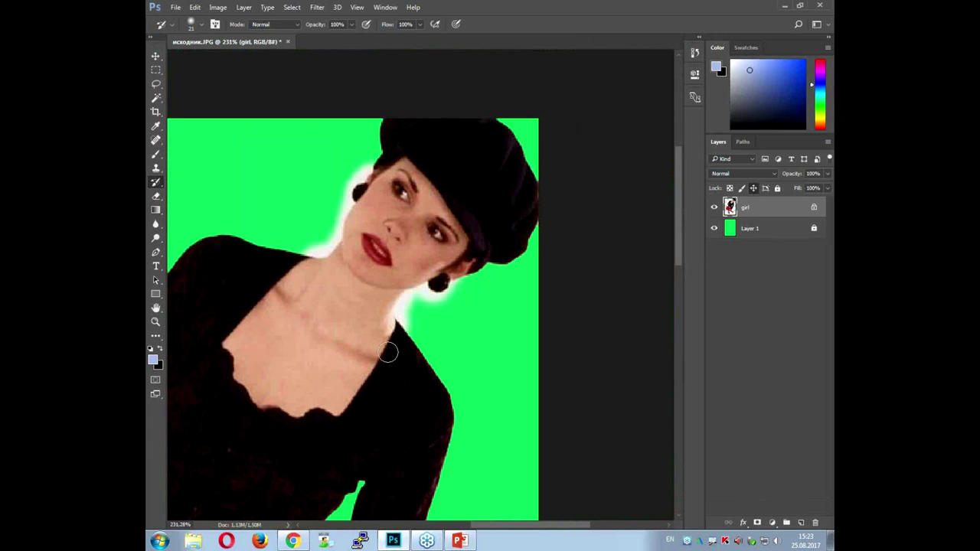
# - Restore original pixels beside the hand
pyautogui.moveTo(488, 444)
pyautogui.mouseDown()
pyautogui.moveTo(474, 273)
pyautogui.moveTo(516, 166)
pyautogui.mouseUp()
pyautogui.moveTo(417, 520)
pyautogui.mouseDown()
pyautogui.moveTo(444, 463)
pyautogui.moveTo(468, 360)
pyautogui.mouseUp()
pyautogui.scroll(2, 469, 360)
pyautogui.scroll(2, 469, 356)
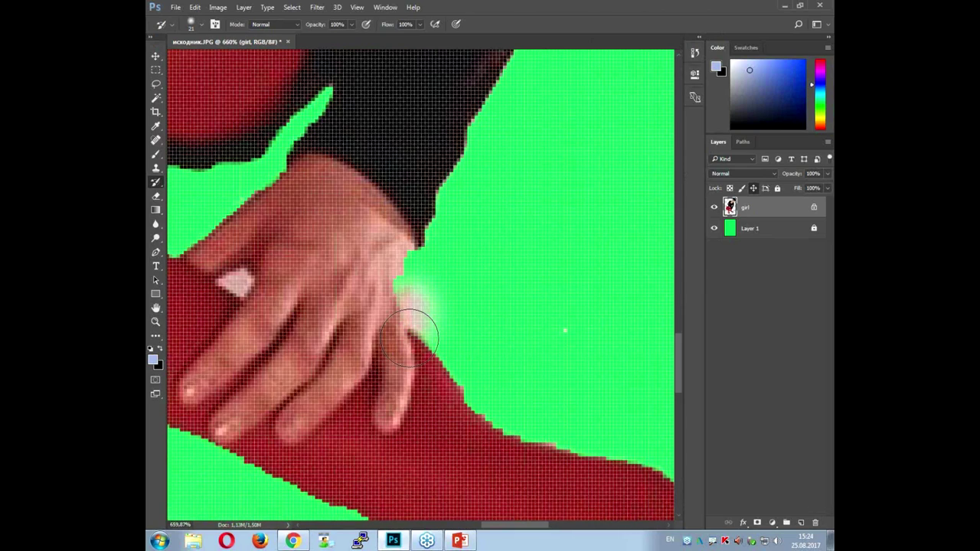
pyautogui.moveTo(416, 324); pyautogui.dragTo(409, 262)
# - Restore original pixels along the red leg's edge, including the lower-left side
pyautogui.moveTo(390, 427); pyautogui.dragTo(460, 444)
pyautogui.moveTo(192, 153); pyautogui.dragTo(455, 329)
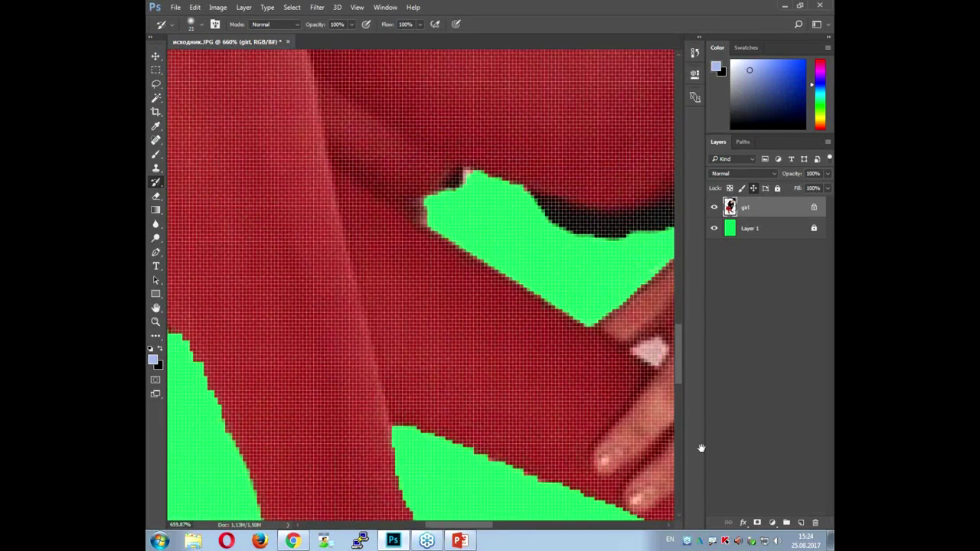
pyautogui.moveTo(335, 280); pyautogui.dragTo(647, 423)
pyautogui.moveTo(333, 168); pyautogui.dragTo(424, 313)
pyautogui.moveTo(406, 191)
pyautogui.mouseDown()
pyautogui.moveTo(394, 225)
pyautogui.moveTo(321, 282)
pyautogui.moveTo(387, 497)
pyautogui.mouseUp()
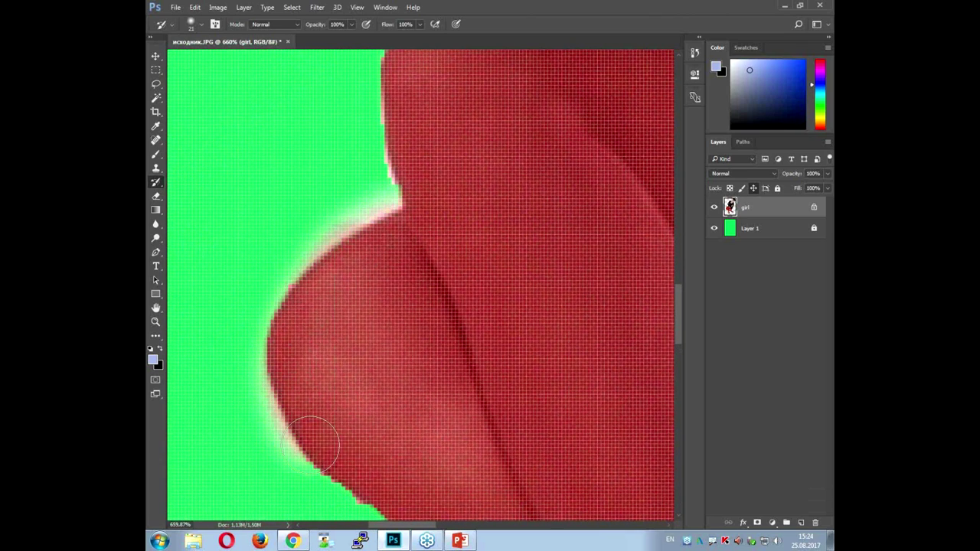
pyautogui.moveTo(589, 495)
pyautogui.mouseDown()
pyautogui.moveTo(543, 333)
pyautogui.moveTo(553, 331)
pyautogui.mouseUp()
pyautogui.moveTo(324, 313)
pyautogui.mouseDown()
pyautogui.moveTo(420, 405)
pyautogui.moveTo(604, 495)
pyautogui.moveTo(574, 396)
pyautogui.moveTo(454, 195)
pyautogui.moveTo(470, 291)
pyautogui.moveTo(525, 416)
pyautogui.moveTo(562, 459)
pyautogui.mouseUp()
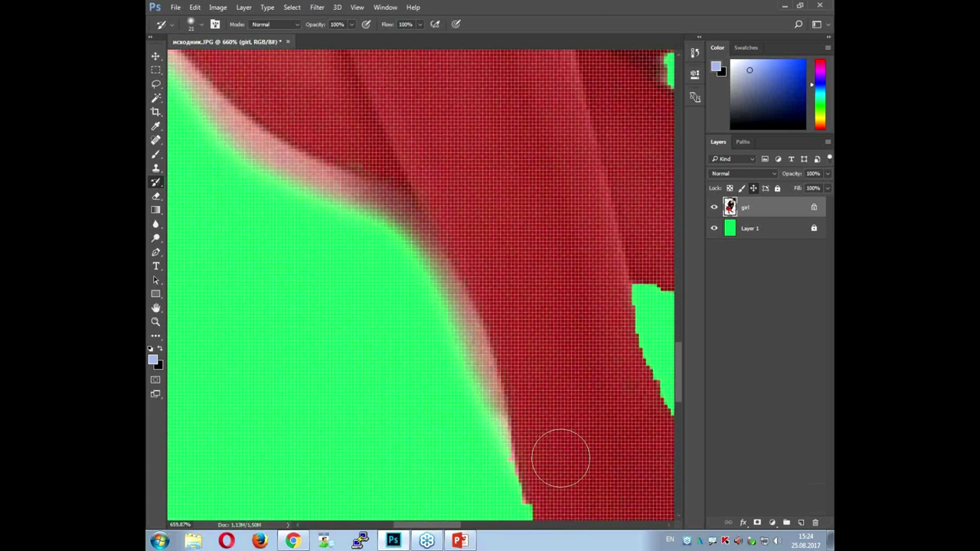
pyautogui.scroll(-5, 541, 411)
pyautogui.click(360, 9)
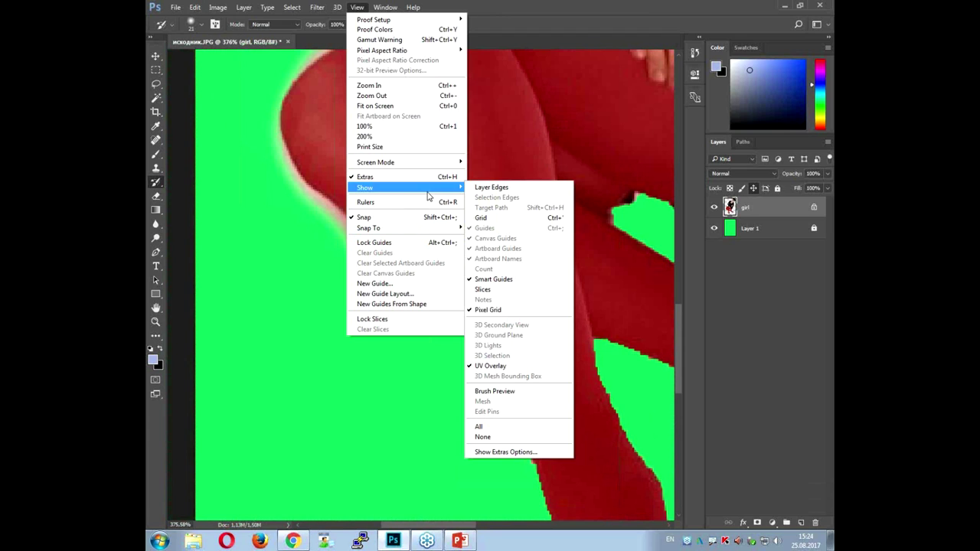
pyautogui.moveTo(365, 188)
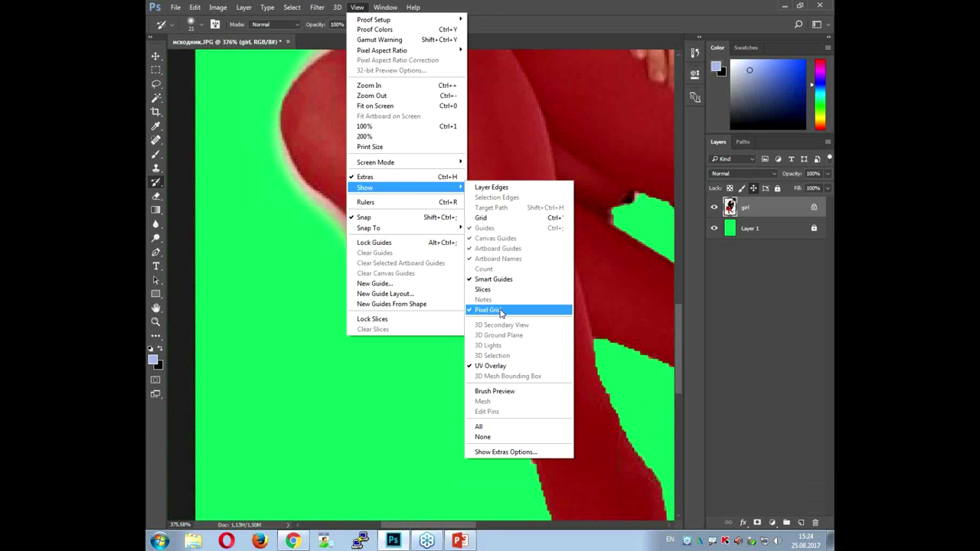
# - Turn off View > Show > Pixel Grid and zoom to review the restored edges
pyautogui.click(499, 311)
pyautogui.scroll(-3, 512, 290)
pyautogui.scroll(-3, 512, 291)
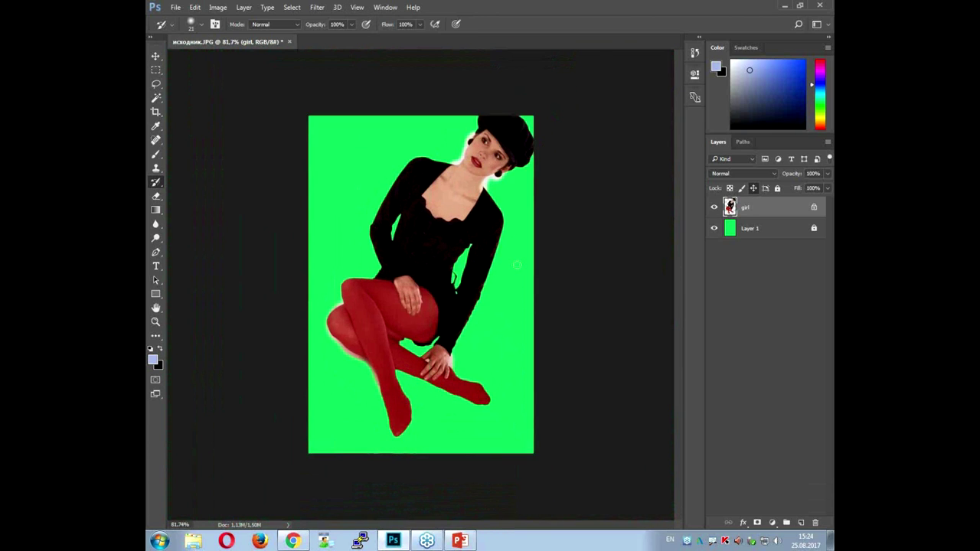
pyautogui.scroll(2, 517, 265)
pyautogui.scroll(2, 517, 264)
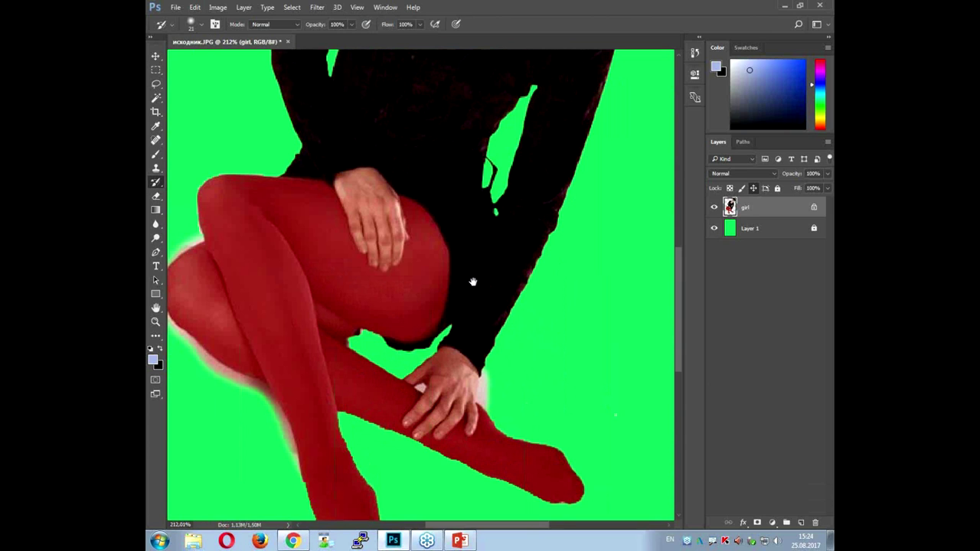
pyautogui.scroll(5, 461, 149)
pyautogui.scroll(1, 500, 268)
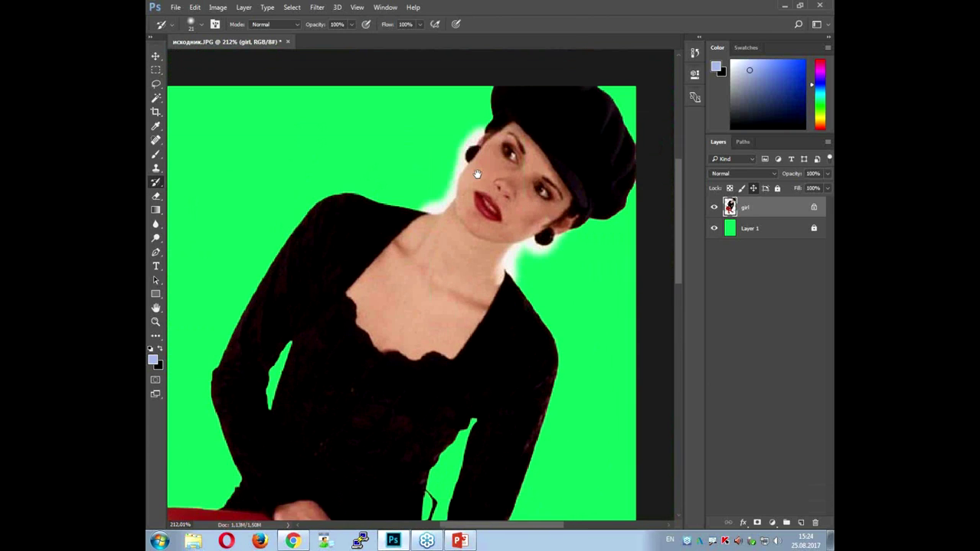
pyautogui.scroll(1, 533, 142)
pyautogui.scroll(1, 533, 142)
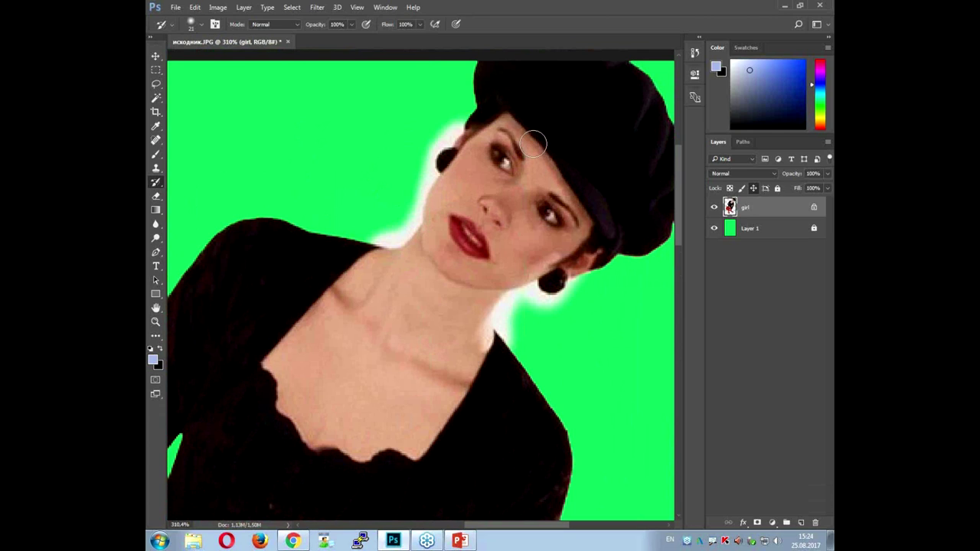
# - Select the Eraser and set its brush to 10 px at 100% hardness
pyautogui.click(156, 197)
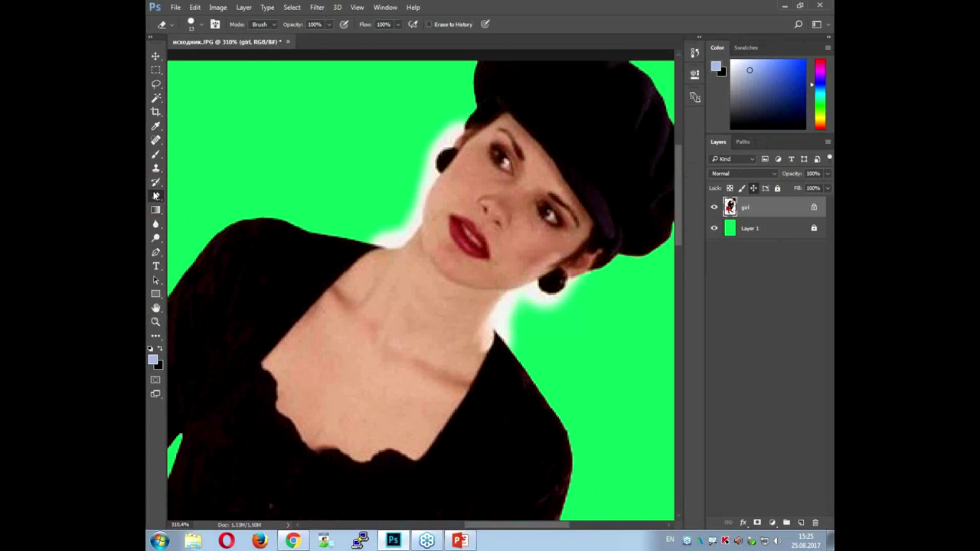
pyautogui.rightClick(156, 197)
pyautogui.click(176, 198)
pyautogui.rightClick(325, 166)
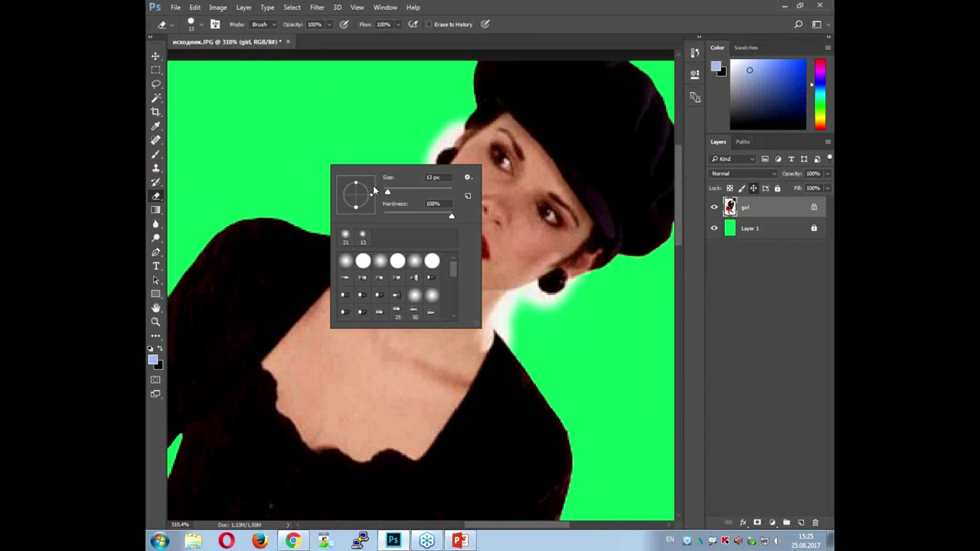
pyautogui.doubleClick(433, 203)
pyautogui.rightClick(359, 122)
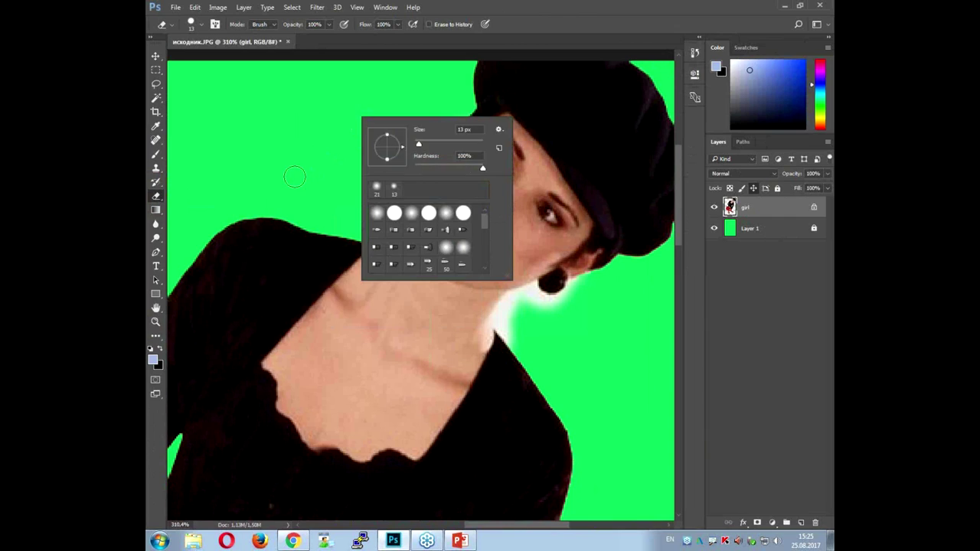
pyautogui.rightClick(295, 176)
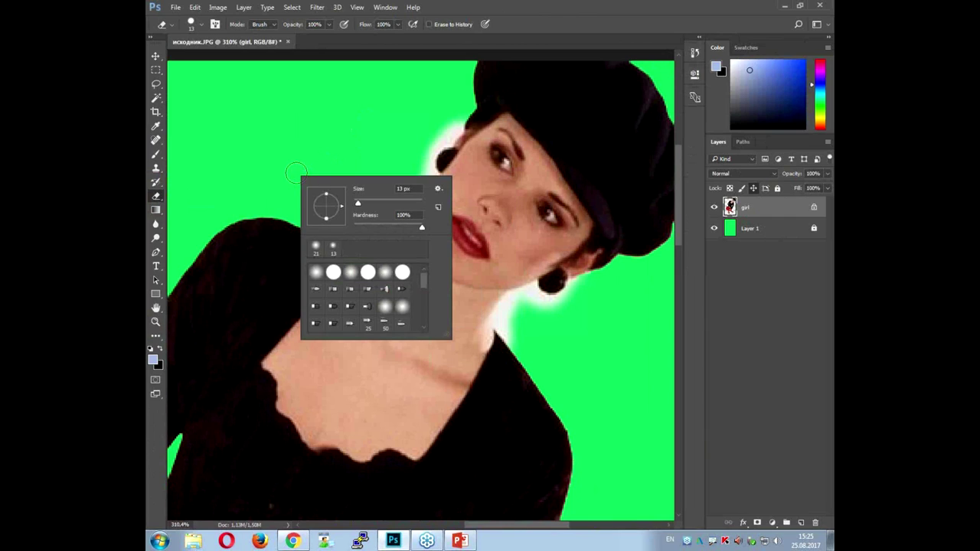
pyautogui.rightClick(313, 143)
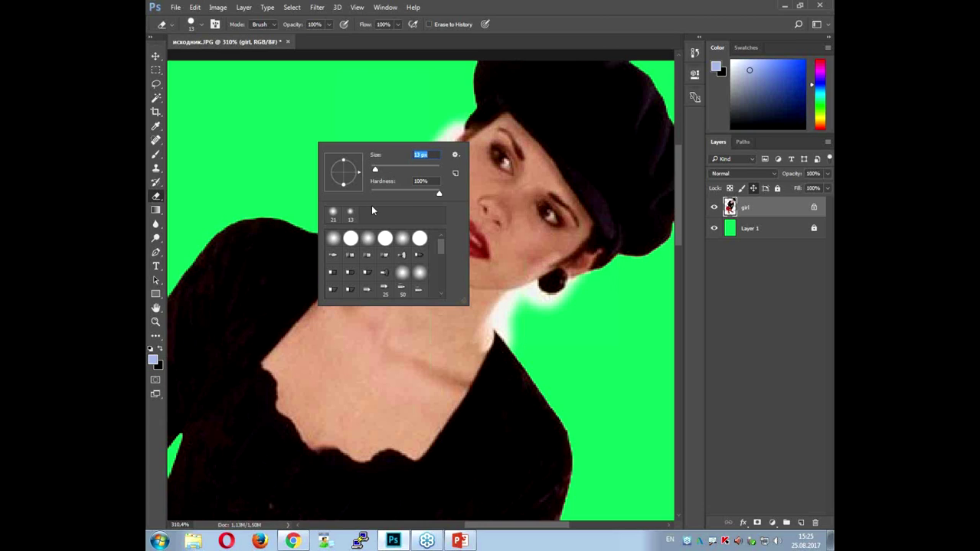
pyautogui.write('10')
pyautogui.press('Return')
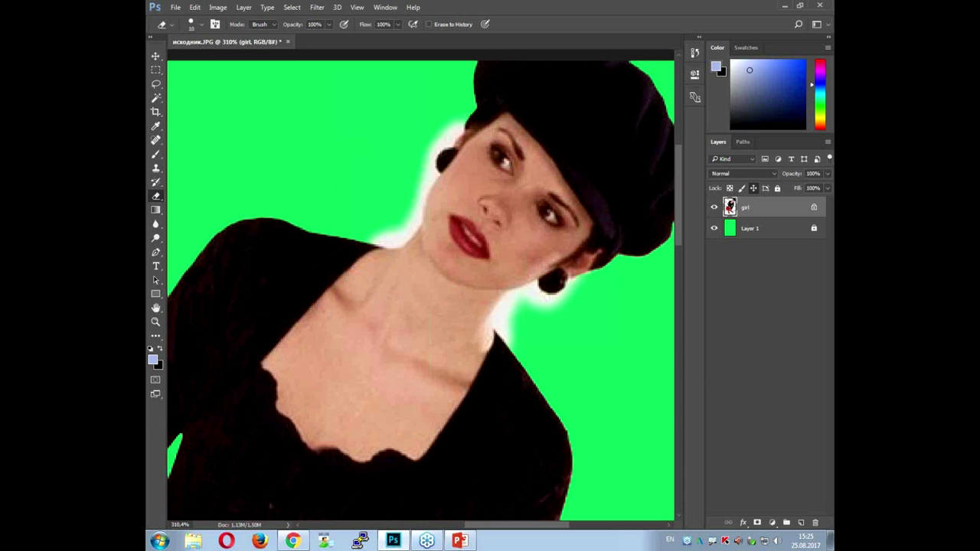
pyautogui.scroll(2, 465, 109)
# - Erase the white halo along the hat, cheek and around the earring
pyautogui.scroll(3, 466, 109)
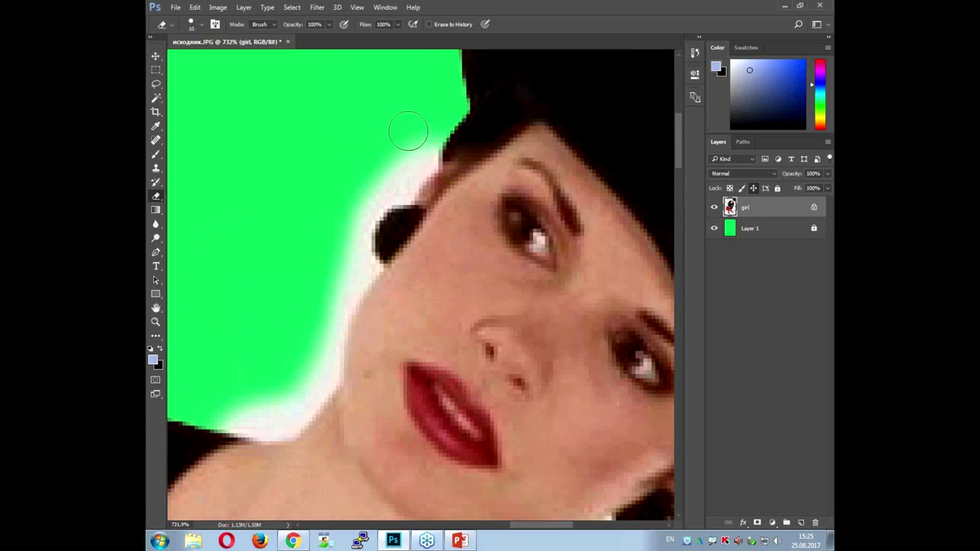
pyautogui.moveTo(427, 109)
pyautogui.mouseDown()
pyautogui.moveTo(409, 170)
pyautogui.moveTo(365, 202)
pyautogui.moveTo(353, 267)
pyautogui.moveTo(328, 306)
pyautogui.moveTo(314, 373)
pyautogui.moveTo(313, 344)
pyautogui.moveTo(298, 404)
pyautogui.moveTo(268, 416)
pyautogui.moveTo(275, 418)
pyautogui.moveTo(218, 400)
pyautogui.moveTo(255, 420)
pyautogui.mouseUp()
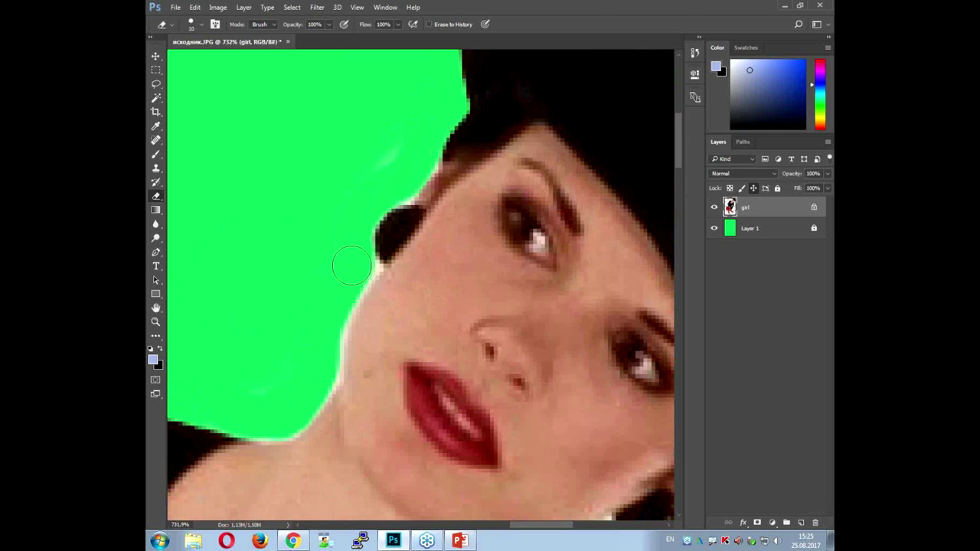
pyautogui.scroll(-3, 398, 186)
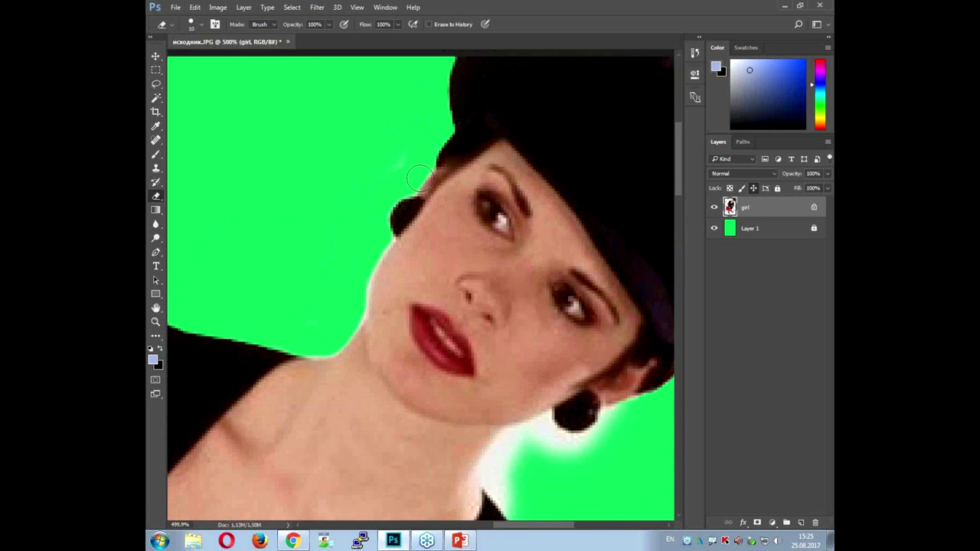
pyautogui.moveTo(507, 421)
pyautogui.mouseDown()
pyautogui.moveTo(466, 263)
pyautogui.moveTo(451, 295)
pyautogui.mouseUp()
pyautogui.scroll(3, 451, 298)
pyautogui.moveTo(601, 272)
pyautogui.mouseDown()
pyautogui.moveTo(540, 327)
pyautogui.moveTo(503, 324)
pyautogui.moveTo(470, 300)
pyautogui.moveTo(476, 307)
pyautogui.moveTo(478, 299)
pyautogui.moveTo(477, 329)
pyautogui.moveTo(574, 339)
pyautogui.moveTo(467, 314)
pyautogui.moveTo(420, 339)
pyautogui.moveTo(409, 367)
pyautogui.moveTo(420, 416)
pyautogui.moveTo(445, 441)
pyautogui.moveTo(391, 404)
pyautogui.moveTo(400, 345)
pyautogui.moveTo(408, 356)
pyautogui.mouseUp()
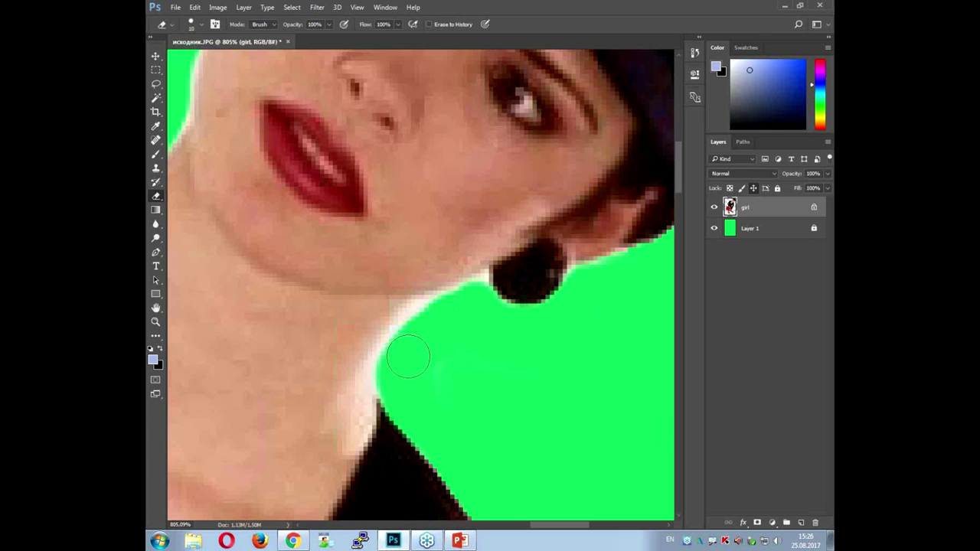
# - Erase the white halo beside the hand
pyautogui.scroll(-3, 474, 343)
pyautogui.scroll(-2, 481, 332)
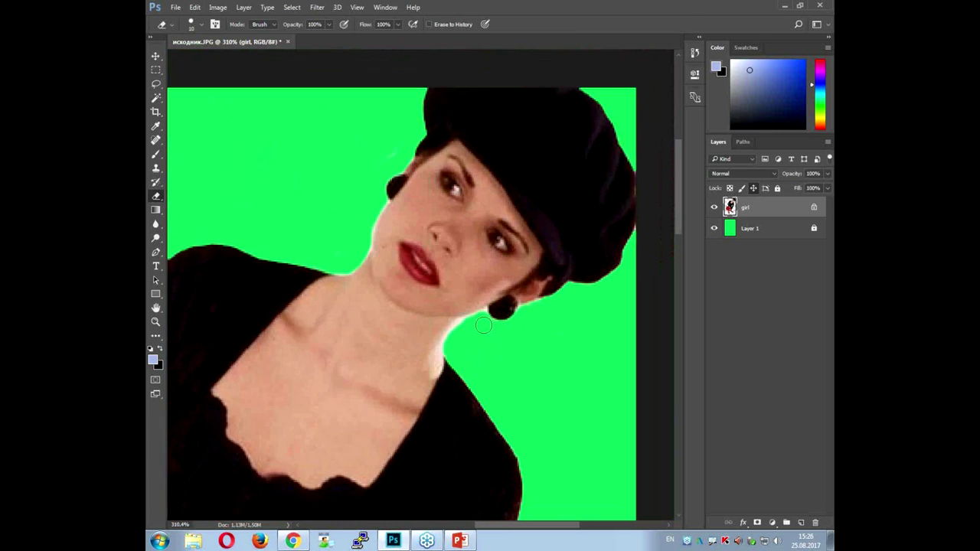
pyautogui.scroll(-2, 483, 325)
pyautogui.scroll(-1, 515, 357)
pyautogui.scroll(-2, 497, 360)
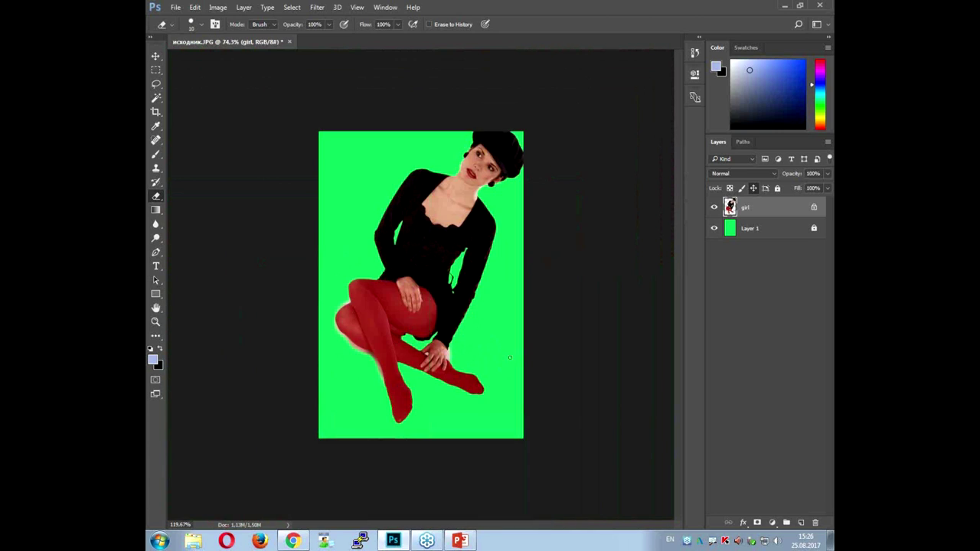
pyautogui.scroll(3, 467, 372)
pyautogui.scroll(2, 447, 382)
pyautogui.scroll(2, 447, 382)
pyautogui.moveTo(521, 265)
pyautogui.mouseDown()
pyautogui.moveTo(485, 285)
pyautogui.moveTo(506, 336)
pyautogui.mouseUp()
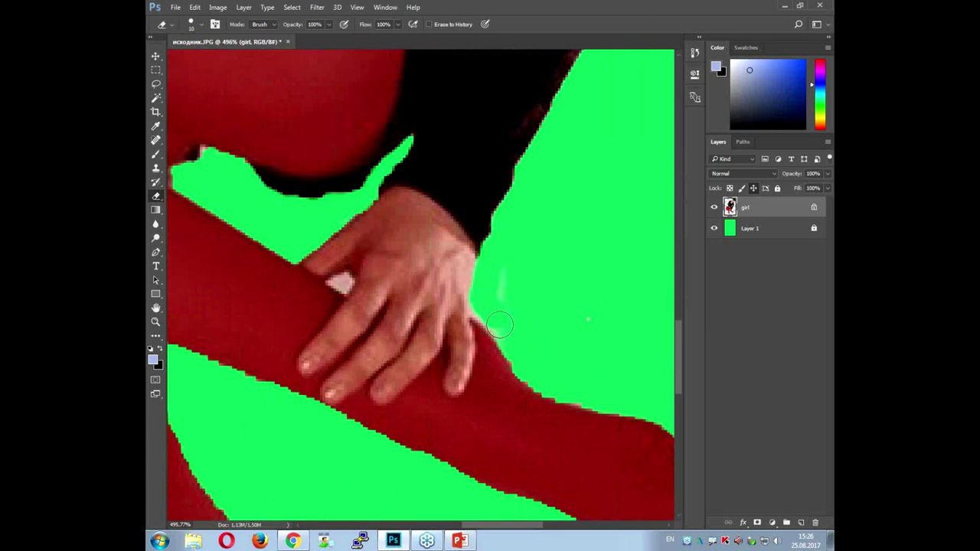
# - Erase the dark fringe along the sleeve's edge against the green
pyautogui.scroll(-2, 540, 333)
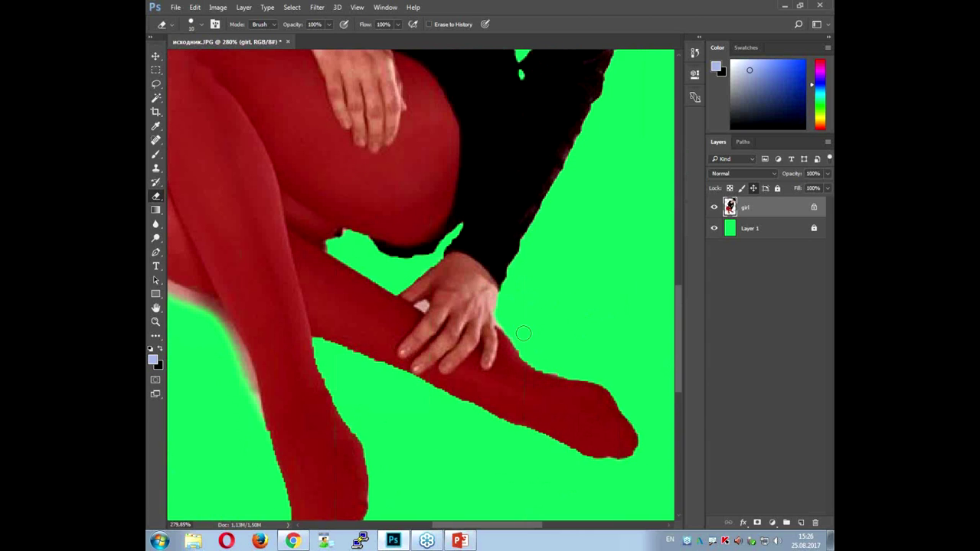
pyautogui.scroll(-1, 525, 334)
pyautogui.scroll(1, 262, 339)
pyautogui.scroll(-1, 255, 246)
pyautogui.scroll(-2, 255, 247)
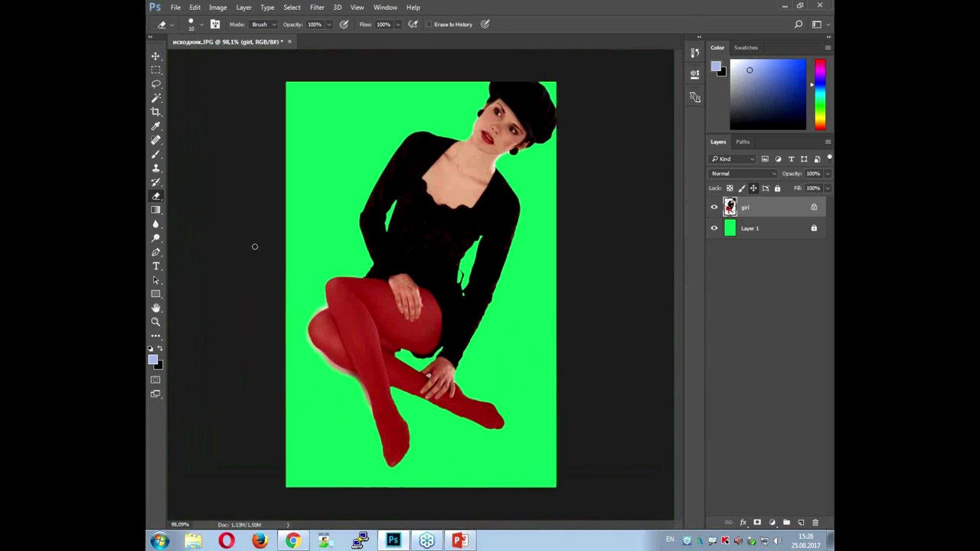
pyautogui.scroll(2, 389, 210)
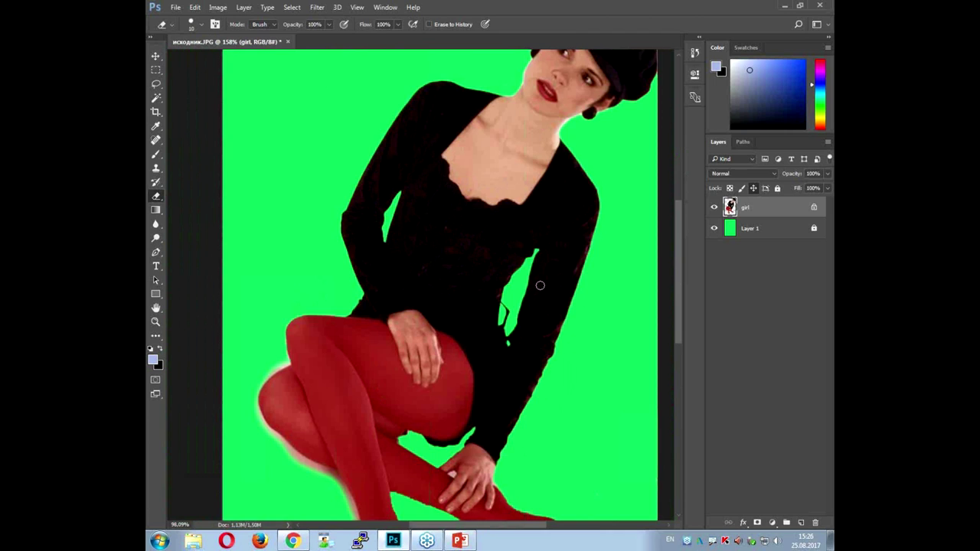
pyautogui.scroll(-1, 539, 286)
pyautogui.scroll(2, 539, 286)
pyautogui.scroll(2, 528, 230)
pyautogui.scroll(1, 437, 315)
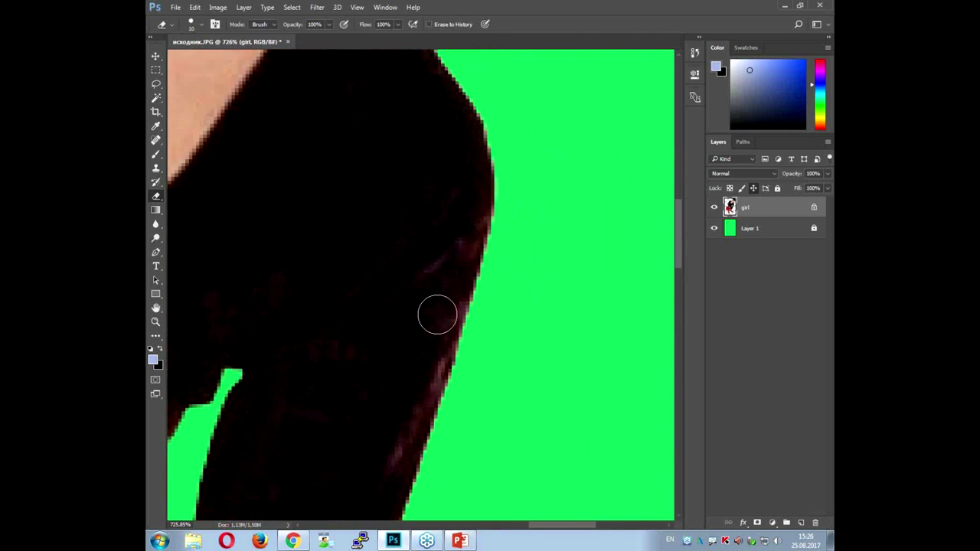
pyautogui.scroll(1, 438, 315)
pyautogui.scroll(1, 437, 313)
pyautogui.scroll(-1, 440, 313)
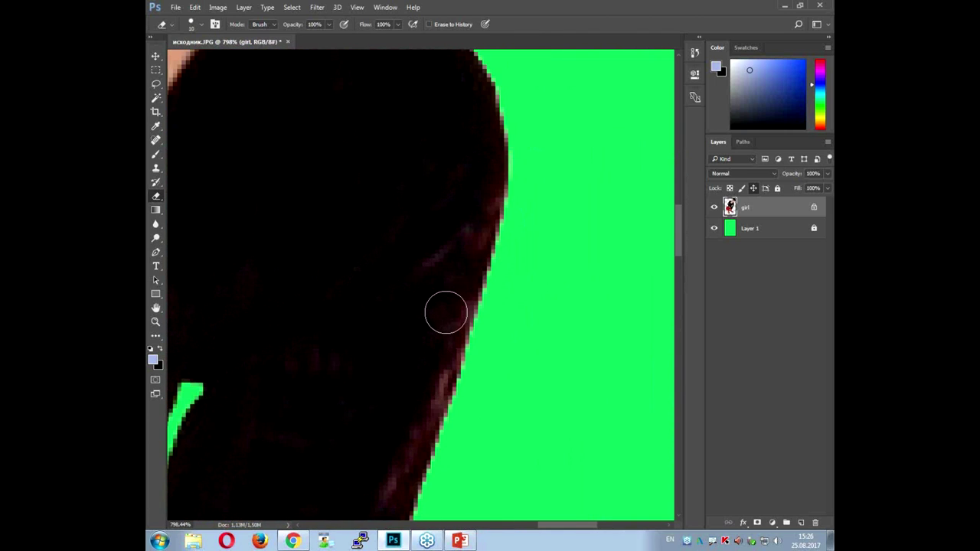
pyautogui.scroll(-1, 492, 192)
pyautogui.scroll(-2, 496, 192)
pyautogui.scroll(-1, 385, 216)
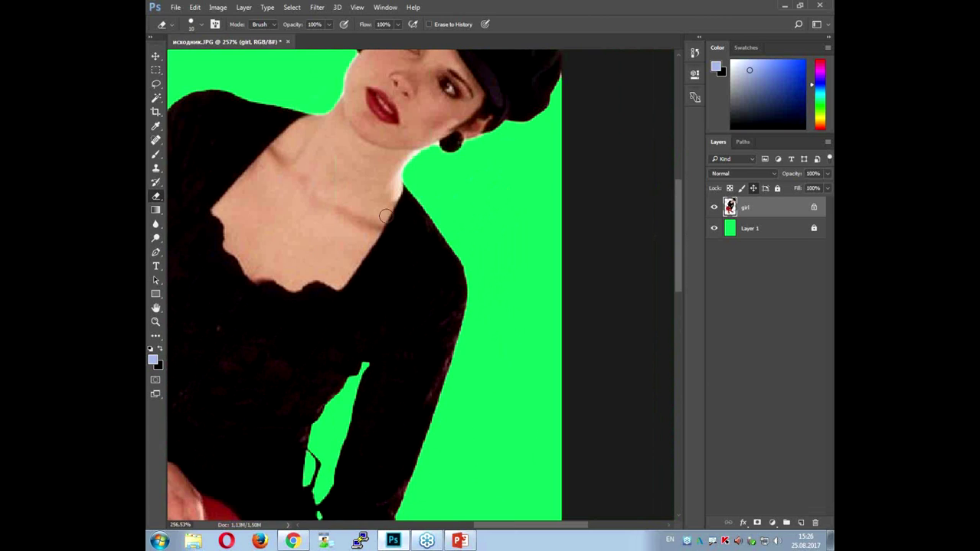
pyautogui.scroll(1, 227, 146)
pyautogui.scroll(2, 225, 147)
pyautogui.scroll(-1, 429, 145)
pyautogui.scroll(1, 640, 145)
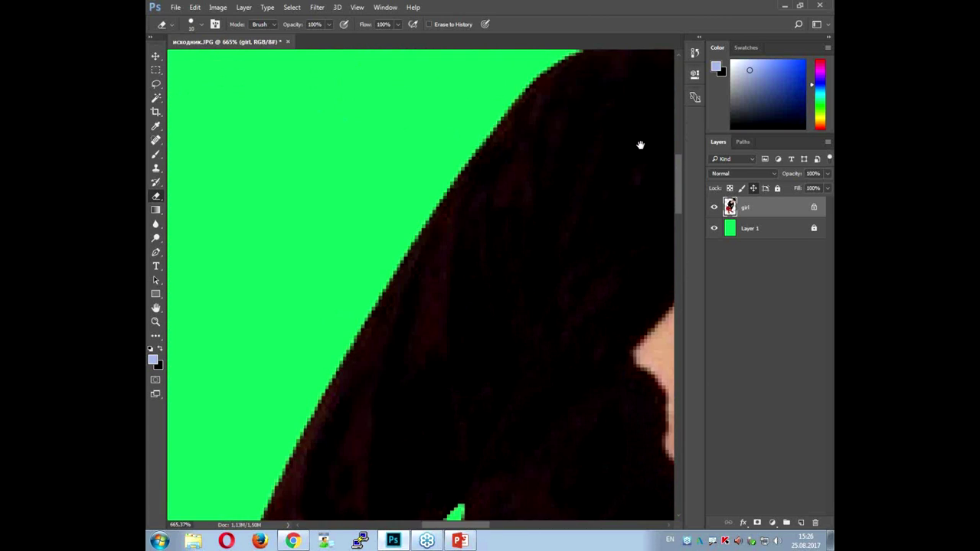
pyautogui.moveTo(640, 144); pyautogui.dragTo(567, 81)
pyautogui.moveTo(590, 405); pyautogui.dragTo(427, 108)
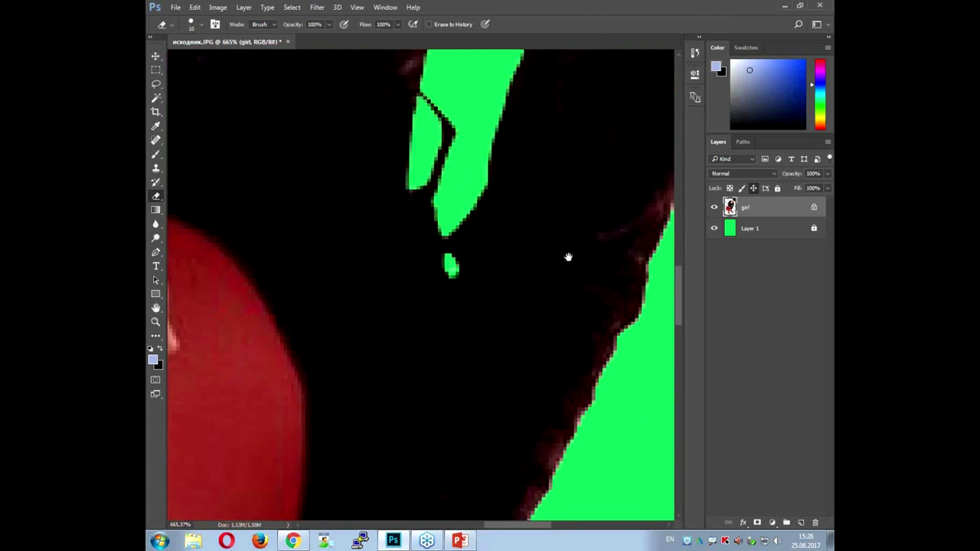
pyautogui.moveTo(568, 257); pyautogui.dragTo(426, 61)
pyautogui.scroll(2, 459, 240)
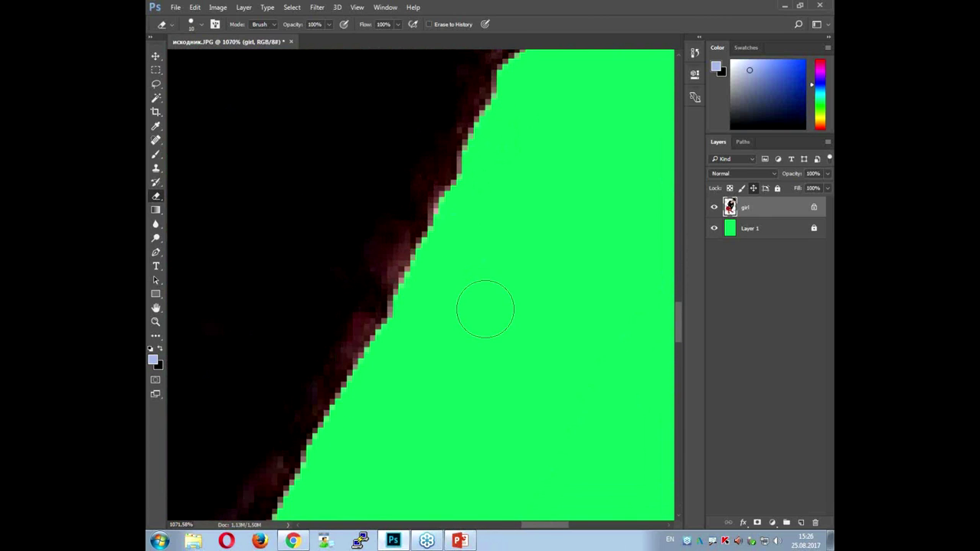
pyautogui.moveTo(425, 344)
pyautogui.mouseDown()
pyautogui.moveTo(383, 186)
pyautogui.moveTo(296, 416)
pyautogui.moveTo(431, 320)
pyautogui.mouseUp()
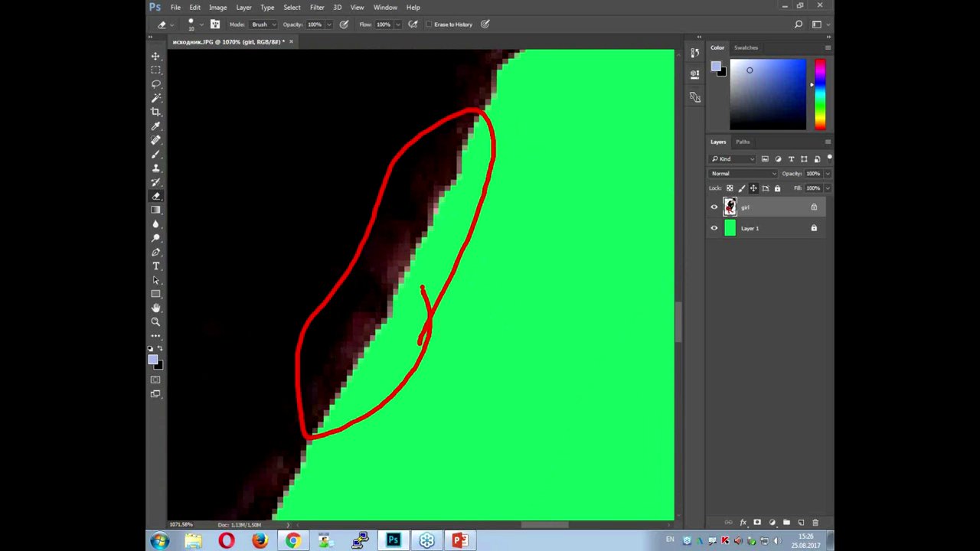
# - Erase the pale fringe along the knee's left and lower edges
pyautogui.scroll(-2, 462, 295)
pyautogui.scroll(-3, 462, 296)
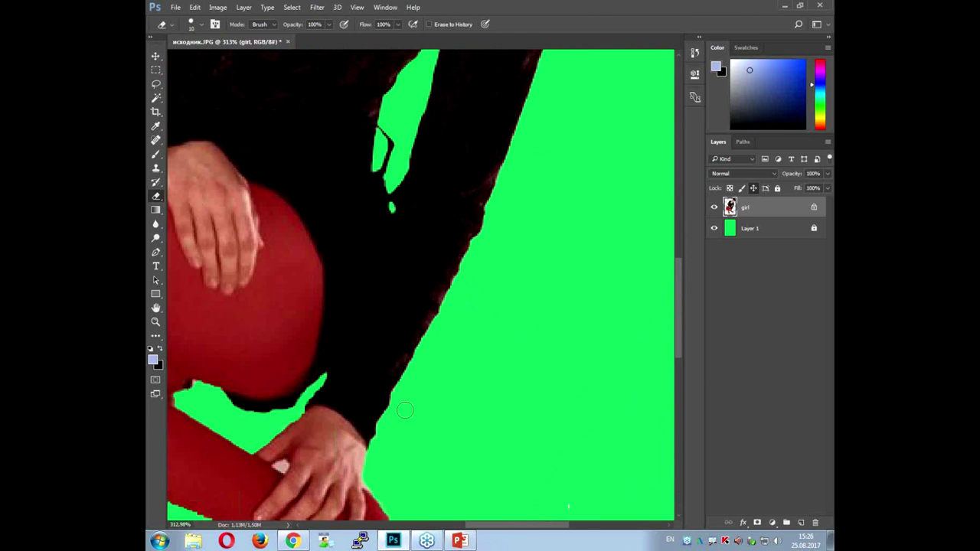
pyautogui.moveTo(425, 468)
pyautogui.mouseDown()
pyautogui.moveTo(487, 284)
pyautogui.moveTo(516, 382)
pyautogui.moveTo(623, 405)
pyautogui.moveTo(609, 411)
pyautogui.mouseUp()
pyautogui.scroll(2, 459, 279)
pyautogui.scroll(2, 451, 277)
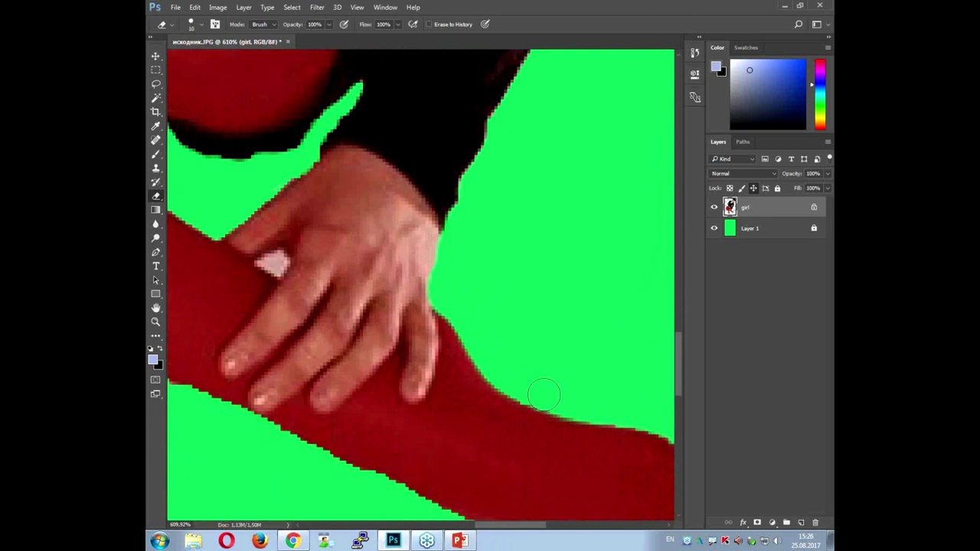
pyautogui.scroll(-2, 513, 360)
pyautogui.scroll(-2, 520, 366)
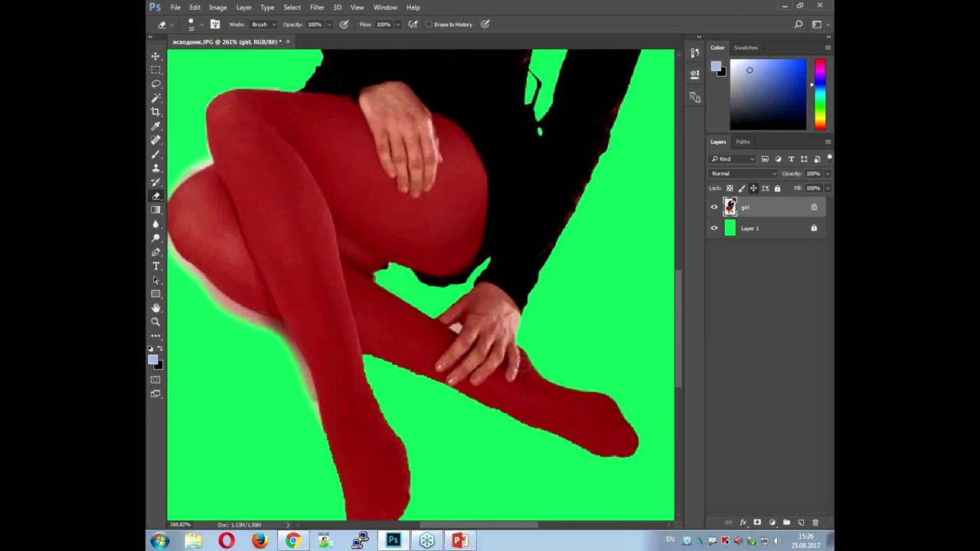
pyautogui.scroll(1, 519, 366)
pyautogui.scroll(1, 274, 269)
pyautogui.moveTo(229, 171)
pyautogui.mouseDown()
pyautogui.moveTo(271, 242)
pyautogui.moveTo(317, 284)
pyautogui.moveTo(284, 273)
pyautogui.moveTo(402, 346)
pyautogui.mouseUp()
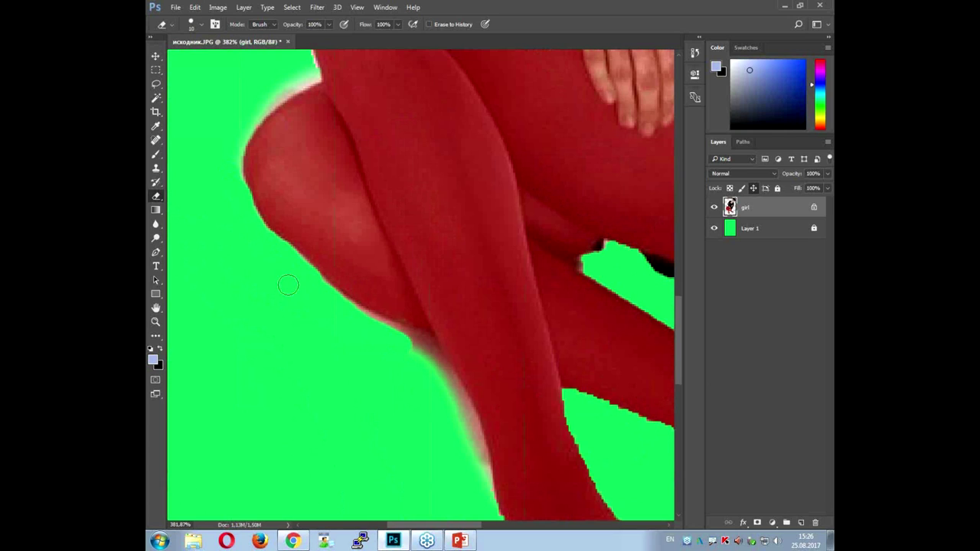
pyautogui.moveTo(314, 286)
pyautogui.mouseDown()
pyautogui.moveTo(428, 360)
pyautogui.moveTo(404, 338)
pyautogui.moveTo(436, 371)
pyautogui.moveTo(462, 447)
pyautogui.mouseUp()
# - Clean and round off the knee's top-left edge
pyautogui.scroll(-2, 460, 456)
pyautogui.scroll(-2, 459, 458)
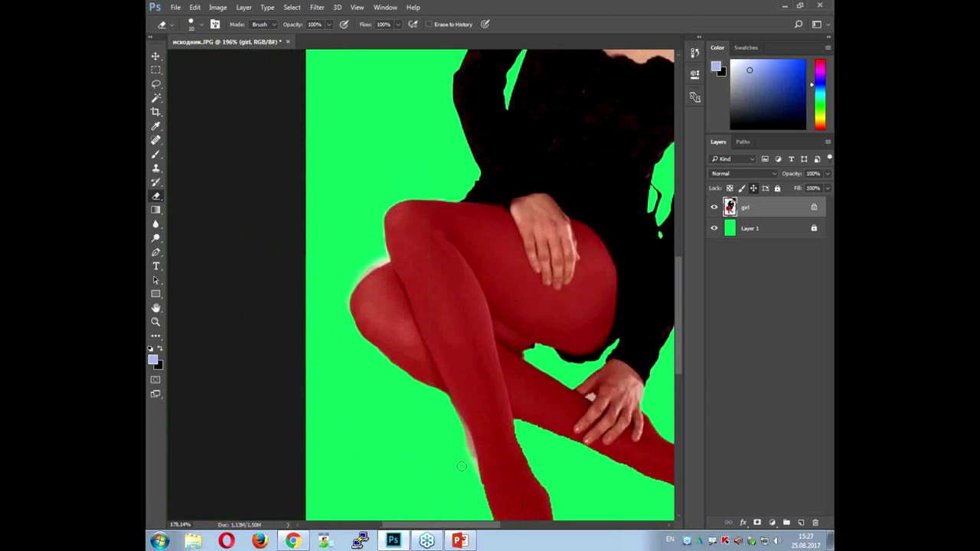
pyautogui.scroll(-1, 457, 460)
pyautogui.scroll(2, 378, 307)
pyautogui.scroll(3, 383, 310)
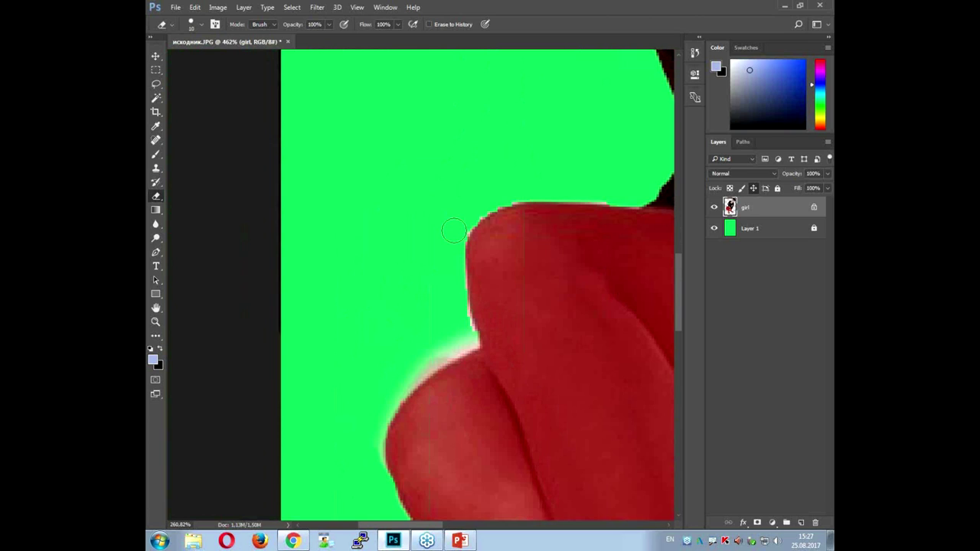
pyautogui.scroll(1, 453, 230)
pyautogui.moveTo(544, 173)
pyautogui.mouseDown()
pyautogui.moveTo(473, 204)
pyautogui.moveTo(461, 274)
pyautogui.moveTo(470, 367)
pyautogui.moveTo(452, 323)
pyautogui.moveTo(453, 251)
pyautogui.moveTo(470, 372)
pyautogui.moveTo(391, 418)
pyautogui.moveTo(367, 405)
pyautogui.mouseUp()
pyautogui.scroll(-2, 376, 383)
pyautogui.scroll(-3, 429, 321)
pyautogui.scroll(-3, 454, 285)
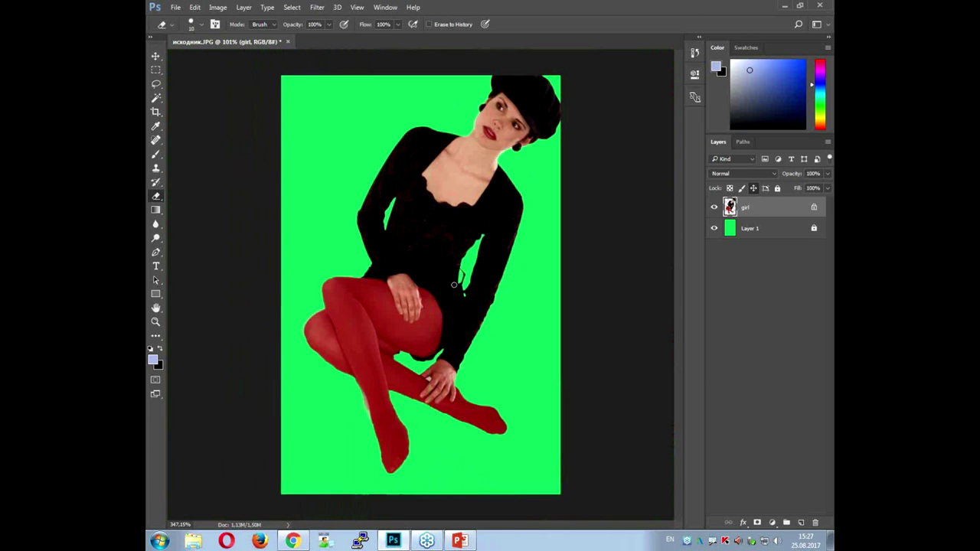
pyautogui.scroll(4, 512, 99)
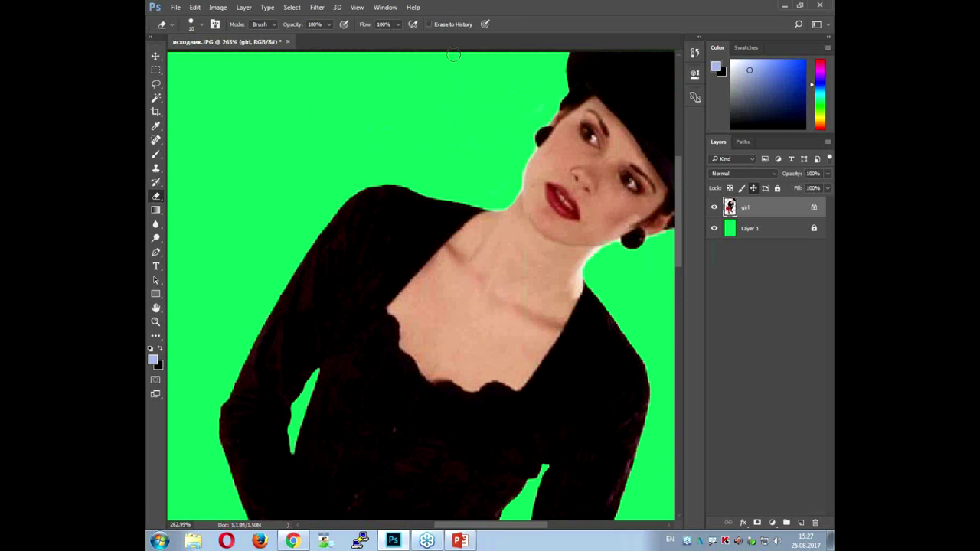
# - Shrink the eraser to about 4 px and zoom in on the lips, eye and earring
pyautogui.rightClick(481, 120)
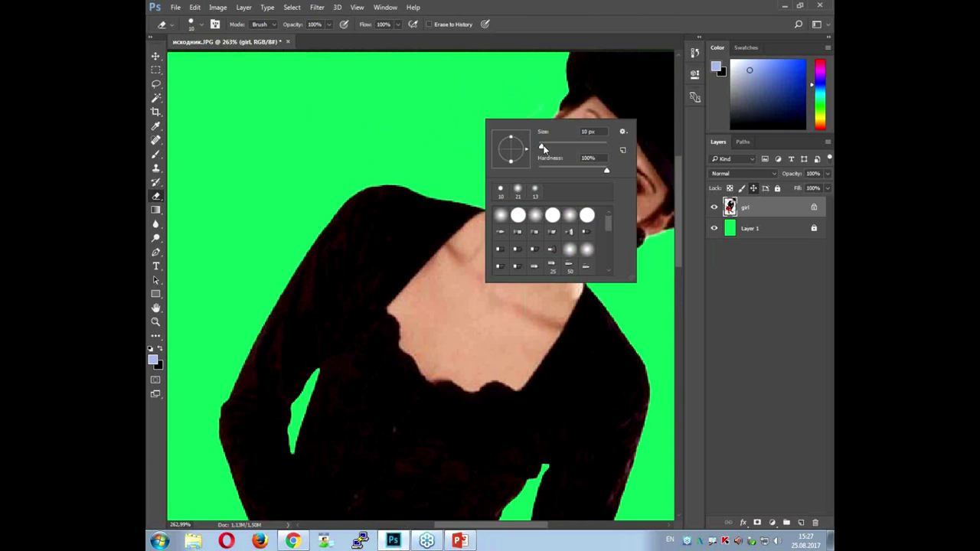
pyautogui.moveTo(541, 149); pyautogui.dragTo(539, 150)
pyautogui.press('Return')
pyautogui.scroll(2, 551, 138)
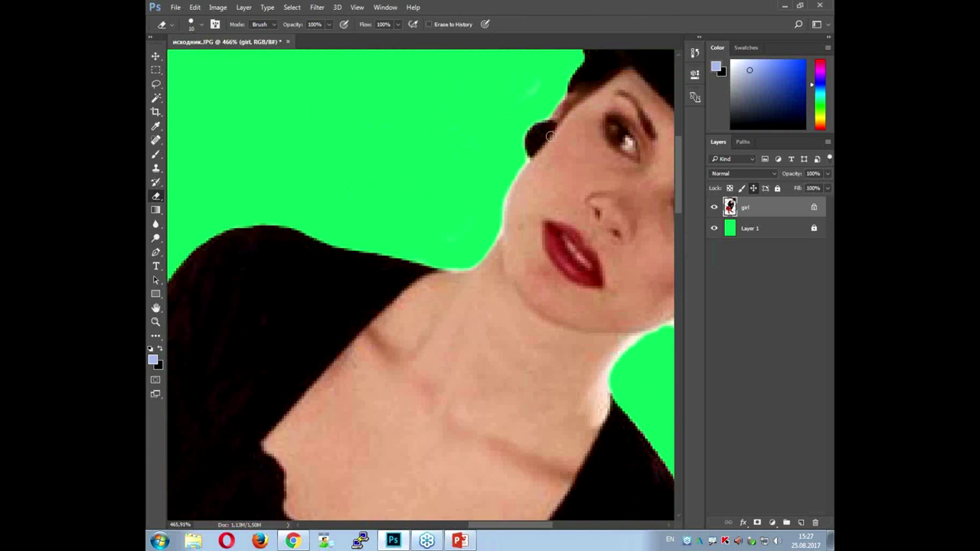
pyautogui.scroll(2, 554, 138)
pyautogui.scroll(2, 553, 138)
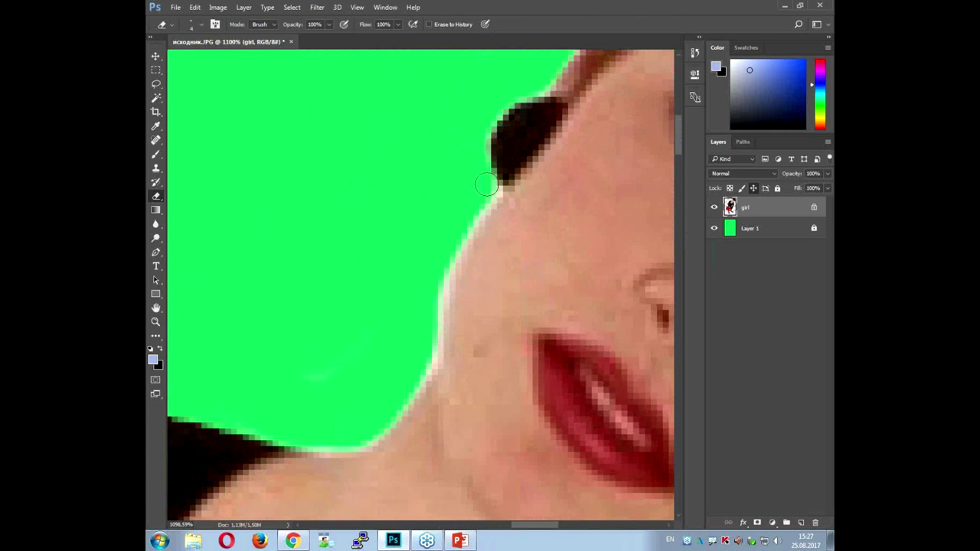
pyautogui.scroll(-1, 482, 203)
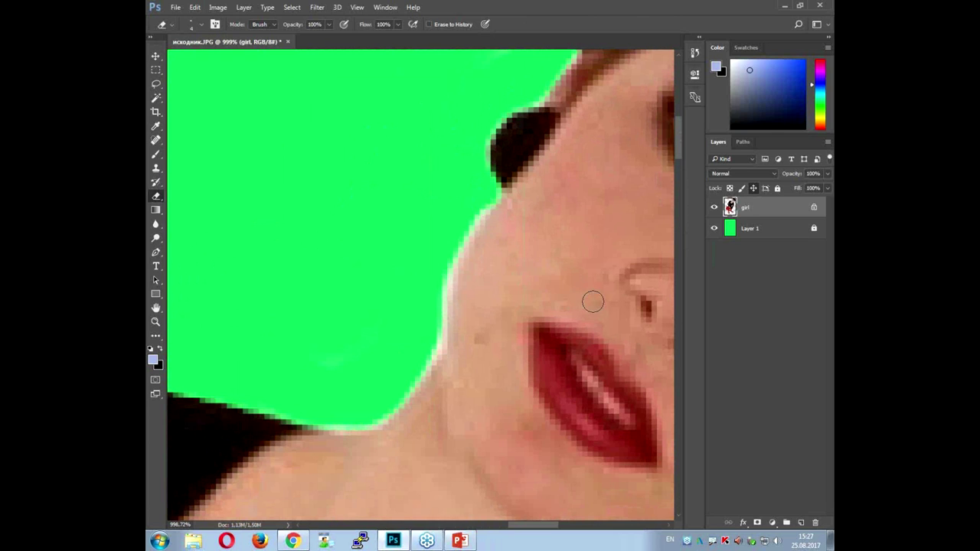
pyautogui.moveTo(613, 310); pyautogui.dragTo(328, 103)
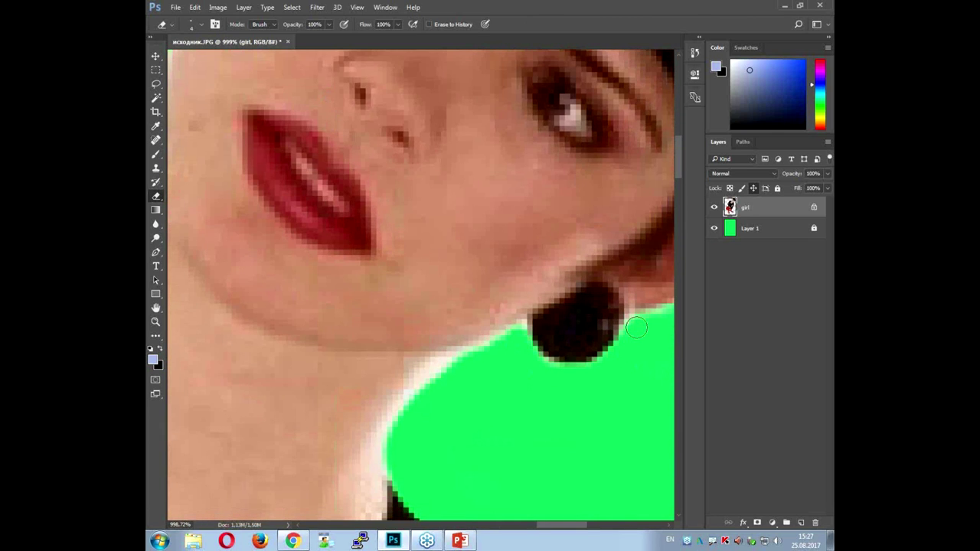
pyautogui.scroll(-2, 636, 327)
pyautogui.scroll(-2, 627, 331)
pyautogui.scroll(-2, 604, 341)
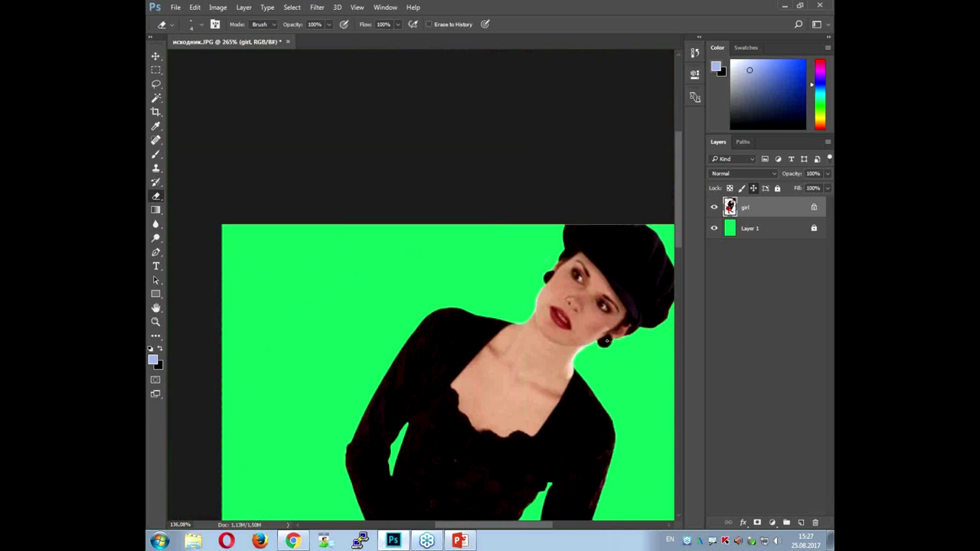
pyautogui.scroll(-3, 605, 340)
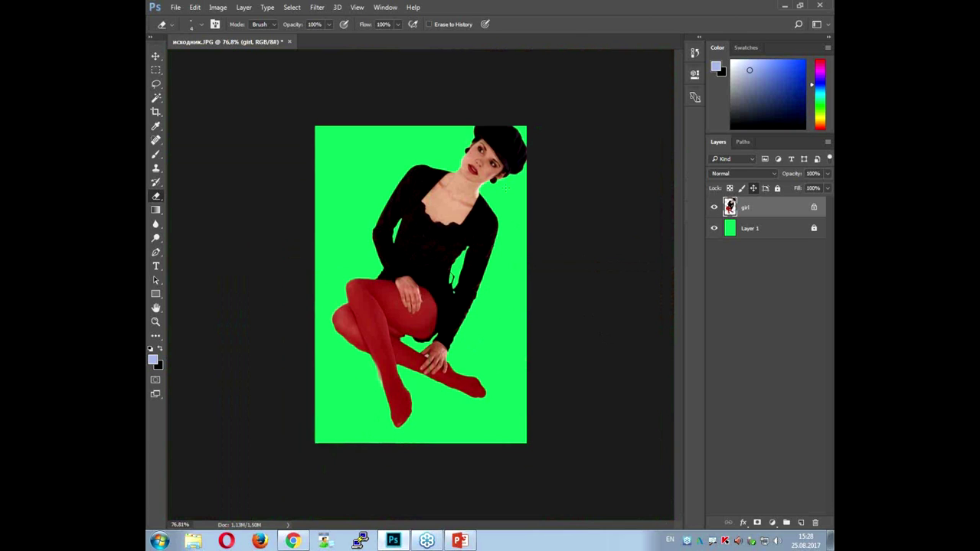
pyautogui.scroll(3, 540, 260)
# - Unlock Layer 1 and darken it with Hue/Saturation Lightness -71
pyautogui.scroll(3, 534, 271)
pyautogui.scroll(2, 528, 283)
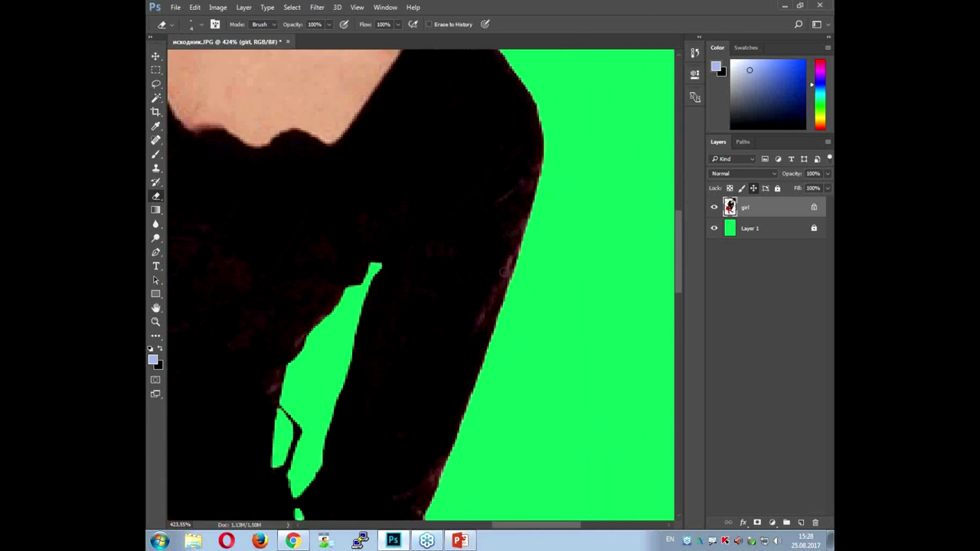
pyautogui.scroll(1, 525, 287)
pyautogui.scroll(1, 527, 230)
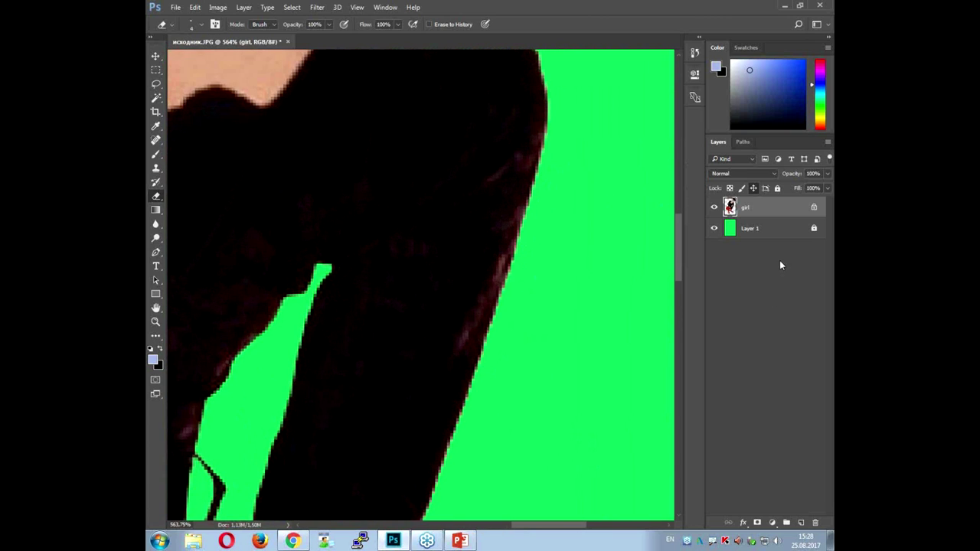
pyautogui.click(772, 229)
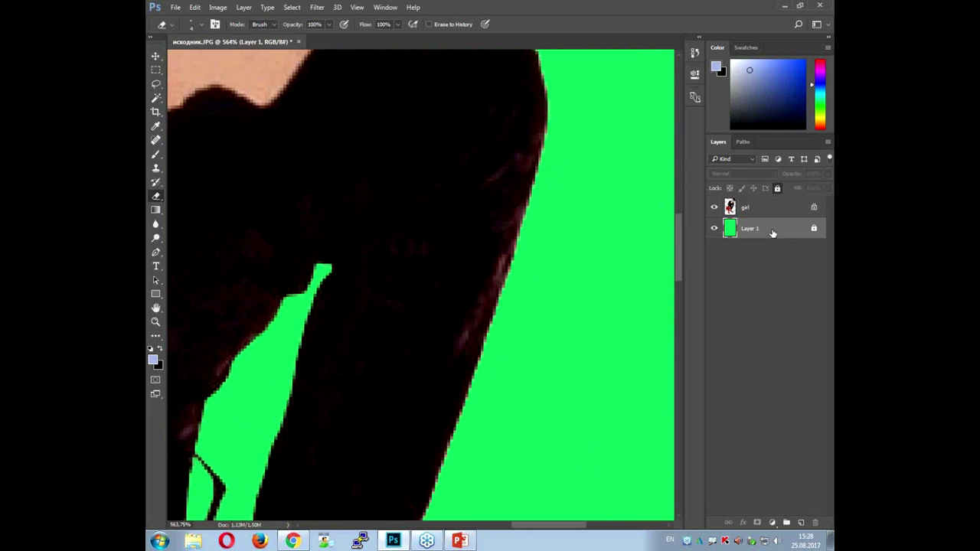
pyautogui.click(777, 189)
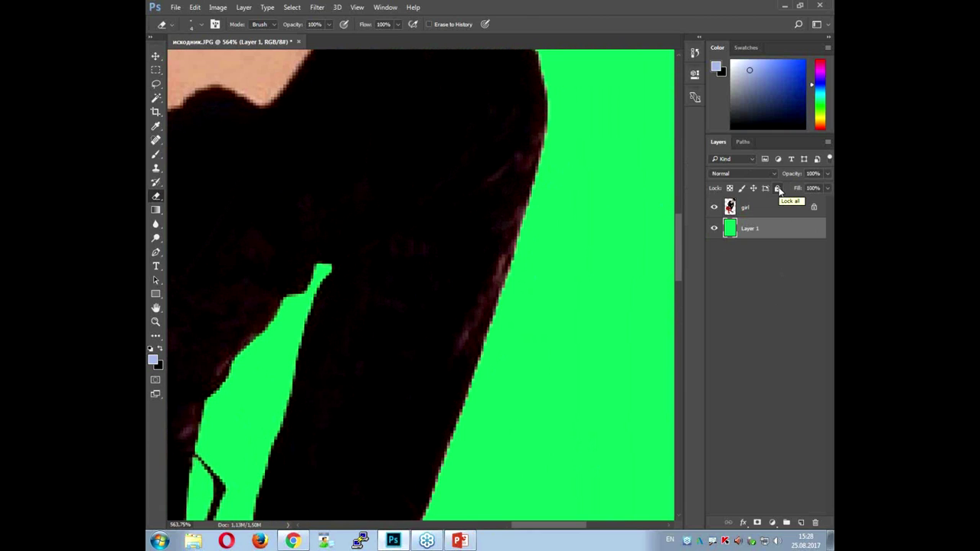
pyautogui.hotkey('ctrl', 'u')
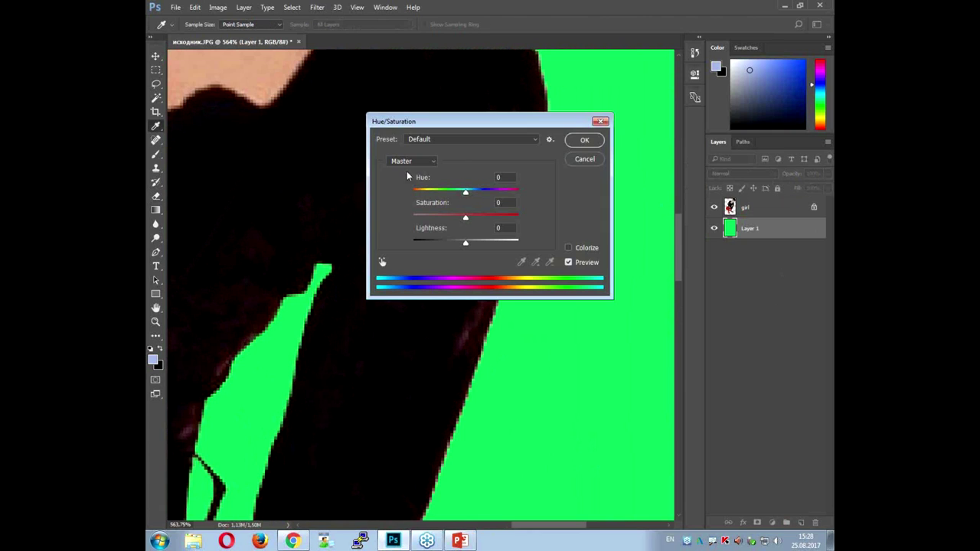
pyautogui.moveTo(465, 243); pyautogui.dragTo(427, 243)
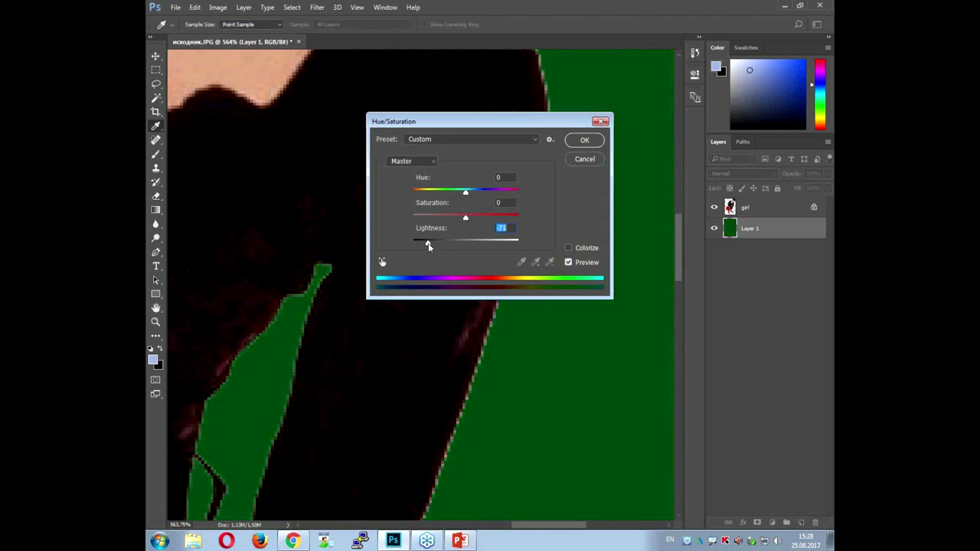
pyautogui.click(583, 140)
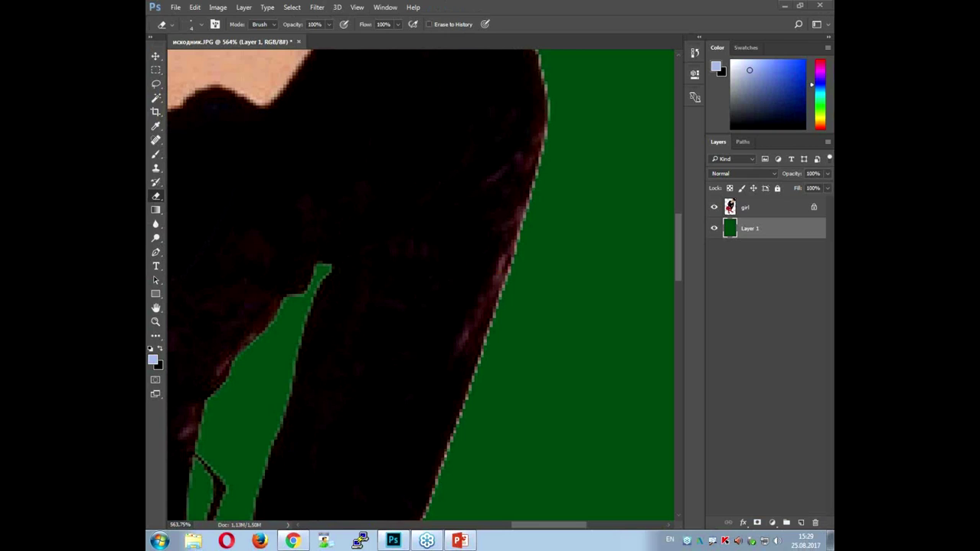
pyautogui.click(243, 7)
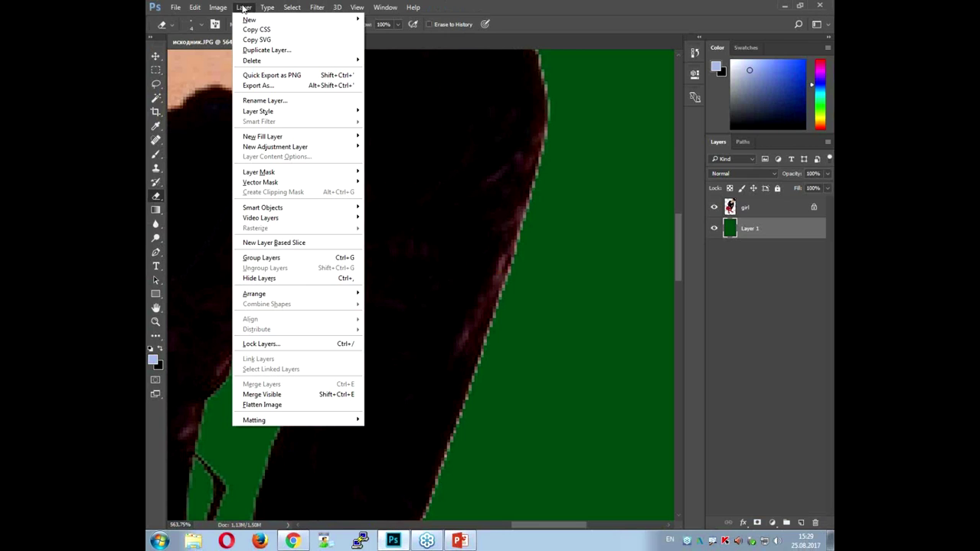
# - Apply Layer > Matting > Defringe with 1 pixel width to the girl layer
pyautogui.click(778, 217)
pyautogui.click(778, 217)
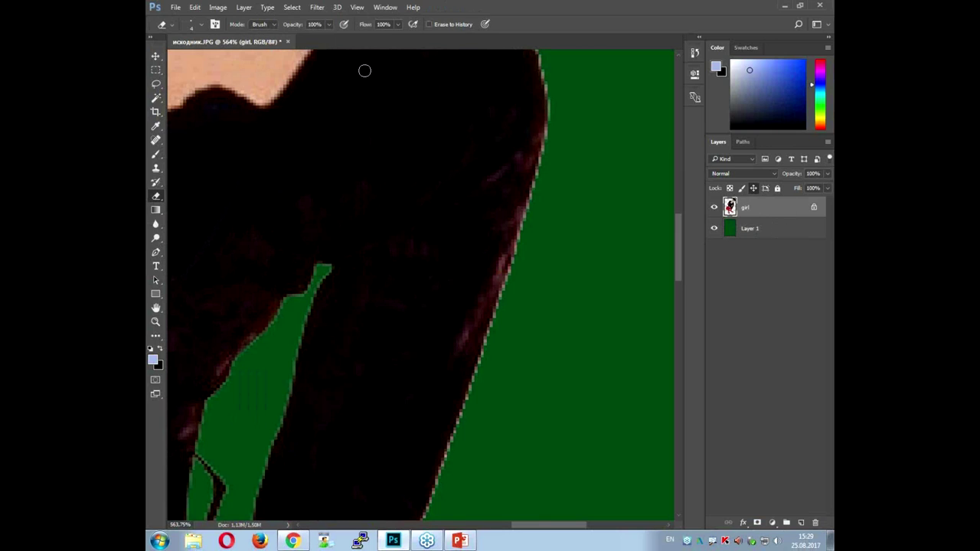
pyautogui.click(248, 9)
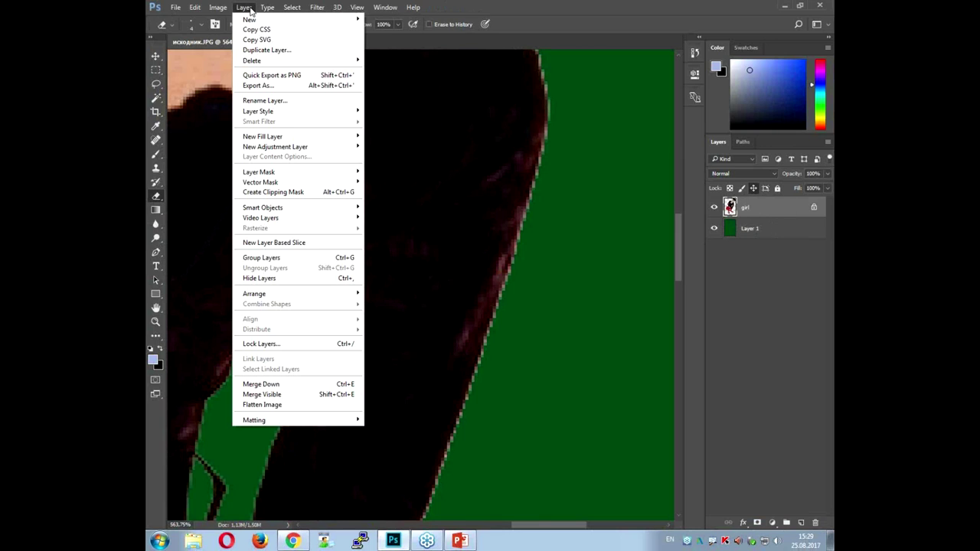
pyautogui.click(299, 421)
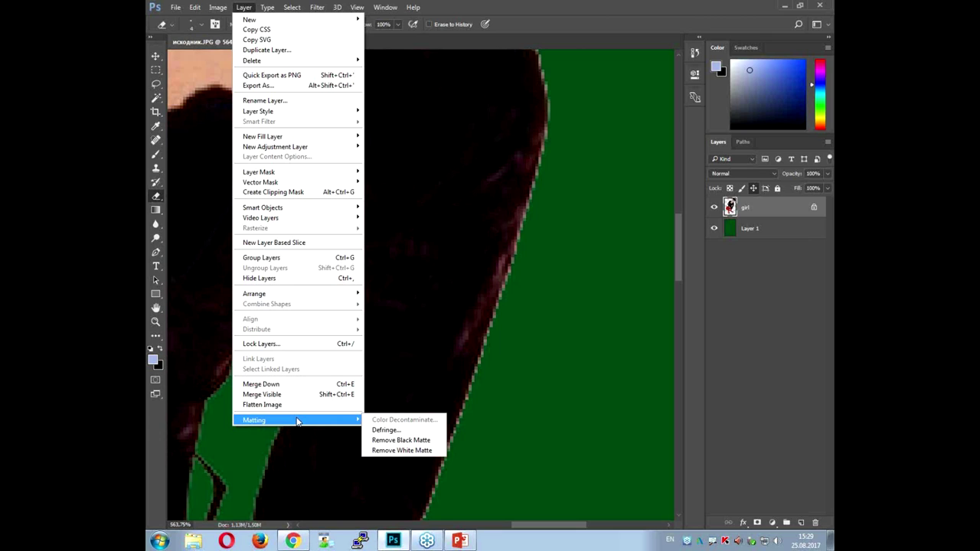
pyautogui.click(418, 430)
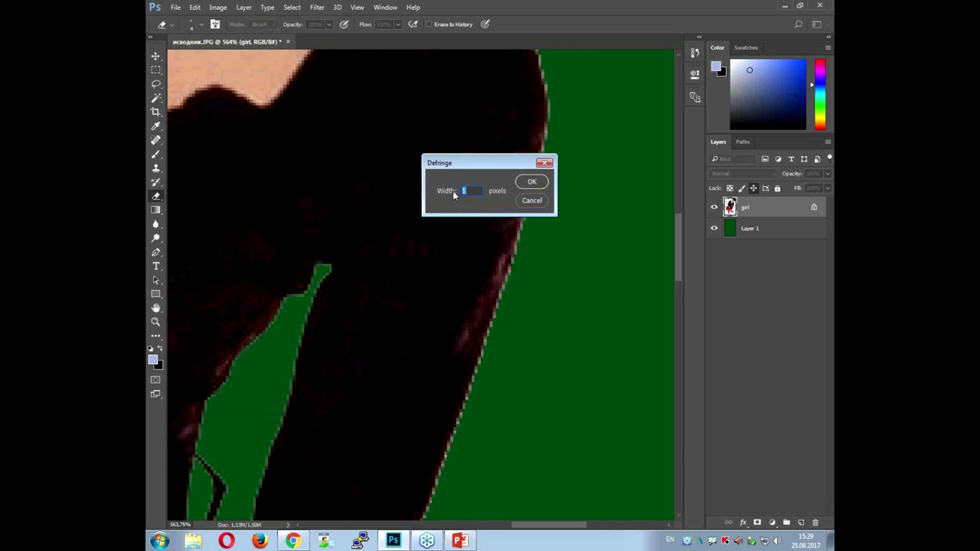
pyautogui.click(531, 182)
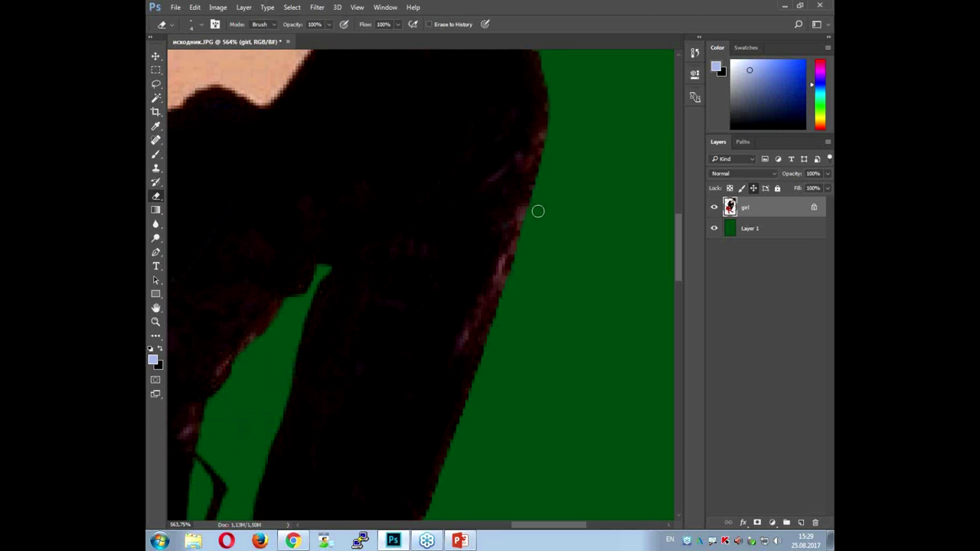
# - Zoom in on the neck and erase the pale skin fringe along its edge
pyautogui.scroll(-3, 505, 256)
pyautogui.scroll(-3, 505, 257)
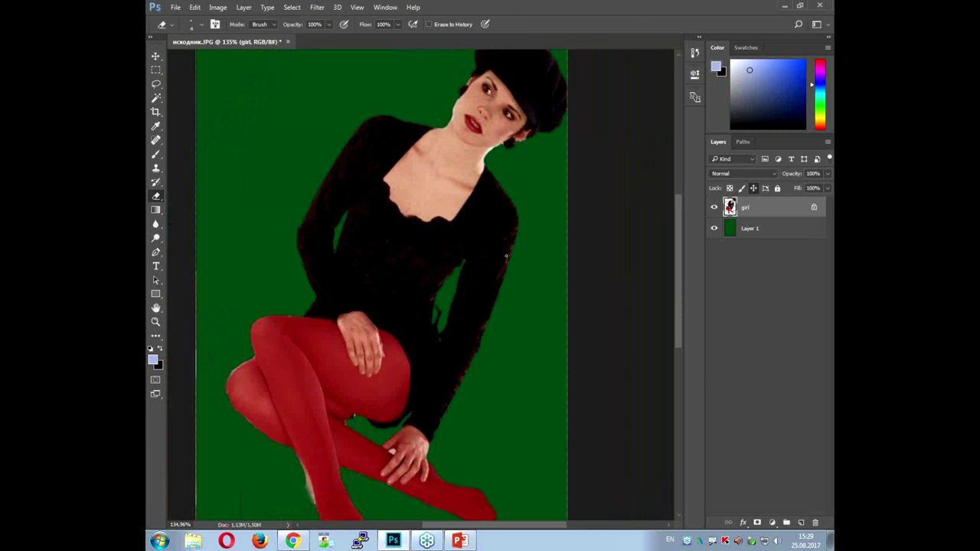
pyautogui.scroll(-1, 397, 313)
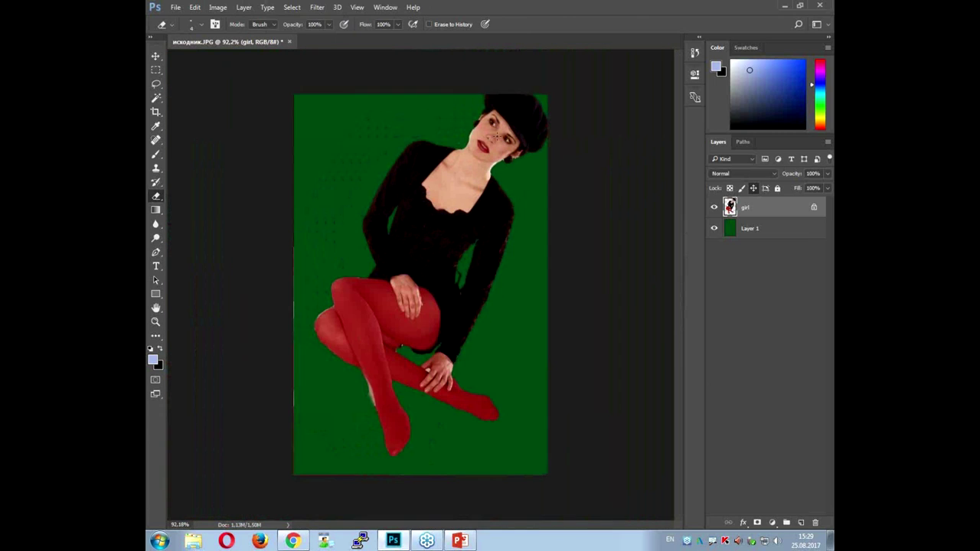
pyautogui.scroll(2, 490, 153)
pyautogui.scroll(2, 513, 131)
pyautogui.scroll(2, 523, 122)
pyautogui.scroll(1, 523, 121)
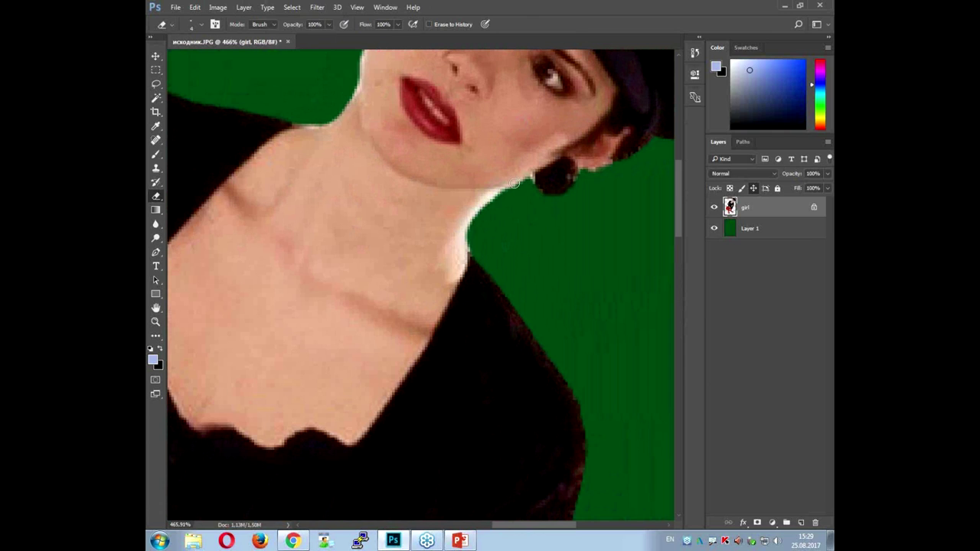
pyautogui.scroll(4, 498, 222)
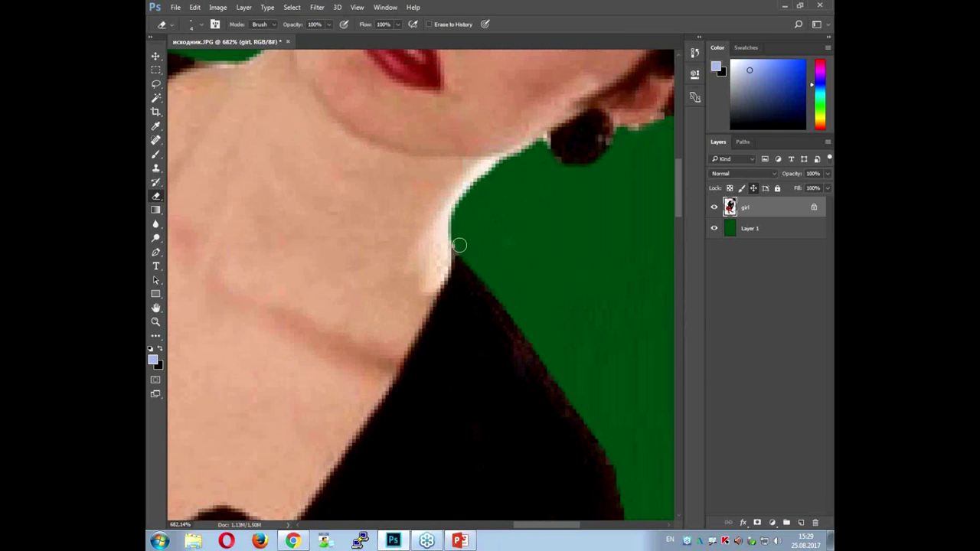
pyautogui.scroll(4, 560, 150)
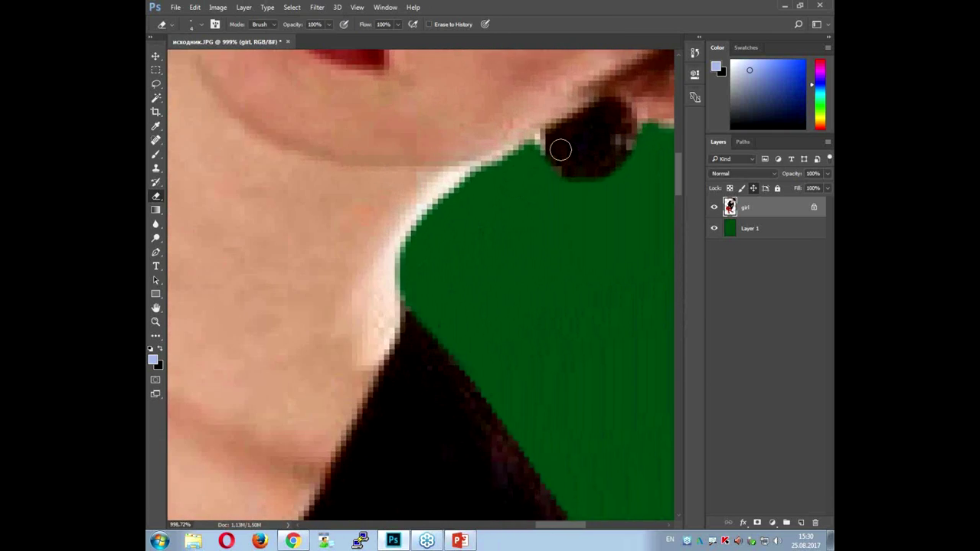
pyautogui.scroll(3, 560, 149)
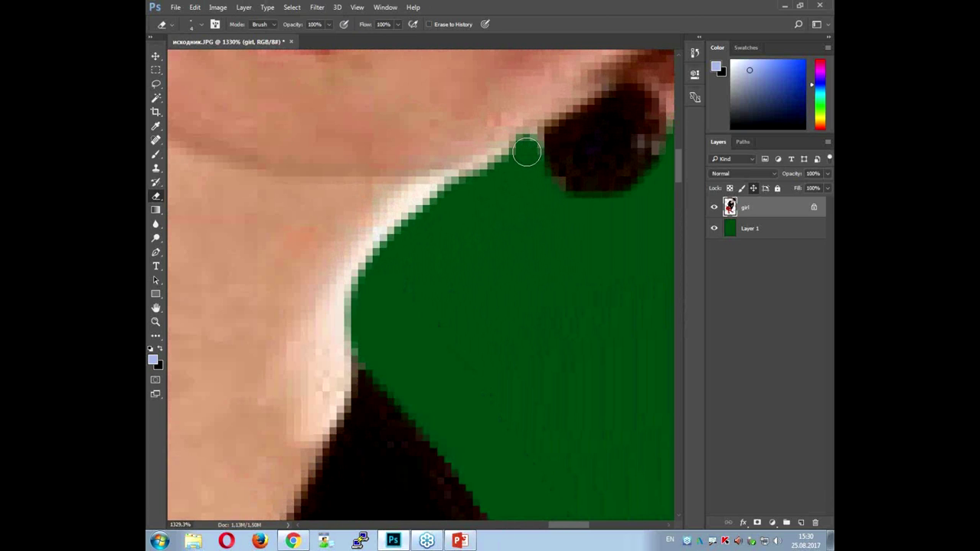
pyautogui.scroll(-3, 551, 209)
pyautogui.scroll(2, 651, 156)
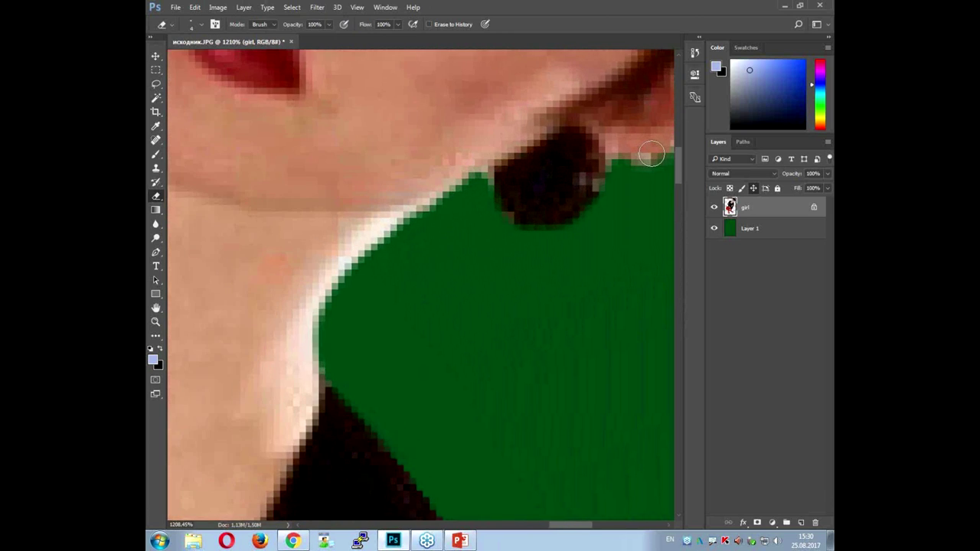
pyautogui.scroll(3, 651, 162)
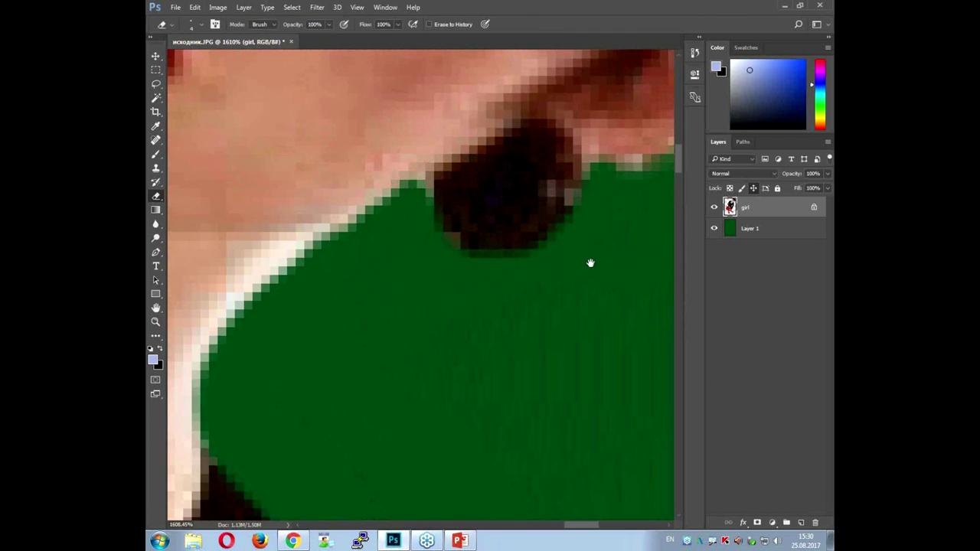
pyautogui.moveTo(607, 261); pyautogui.dragTo(503, 319)
pyautogui.moveTo(499, 239)
pyautogui.mouseDown()
pyautogui.moveTo(542, 238)
pyautogui.moveTo(604, 217)
pyautogui.moveTo(497, 229)
pyautogui.moveTo(597, 209)
pyautogui.mouseUp()
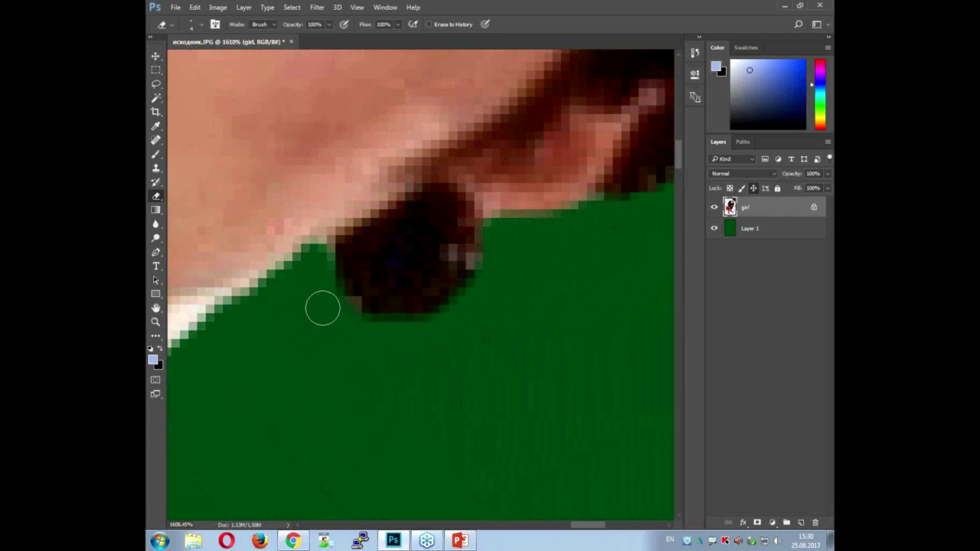
pyautogui.scroll(-2, 322, 307)
pyautogui.scroll(-3, 328, 306)
pyautogui.scroll(-3, 379, 339)
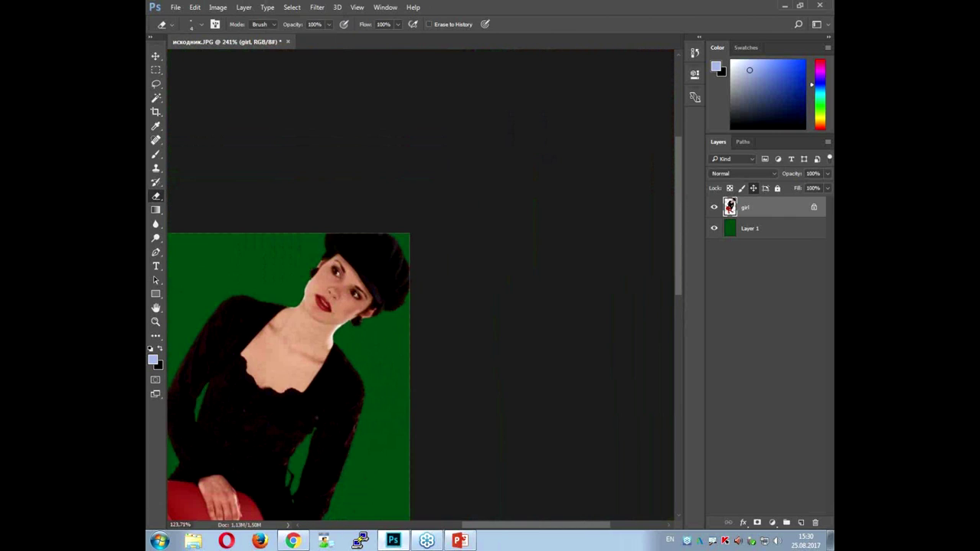
pyautogui.scroll(2, 291, 321)
pyautogui.scroll(3, 306, 367)
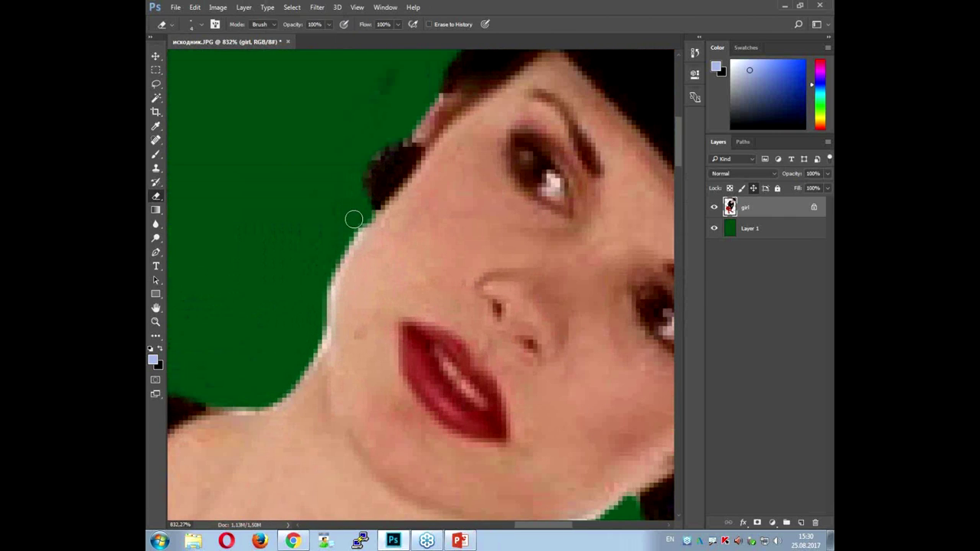
pyautogui.moveTo(353, 220)
pyautogui.mouseDown()
pyautogui.moveTo(342, 234)
pyautogui.moveTo(355, 212)
pyautogui.moveTo(331, 245)
pyautogui.mouseUp()
# - Erase the white ring spot on the girl's hand
pyautogui.scroll(-5, 331, 245)
pyautogui.scroll(3, 356, 196)
pyautogui.moveTo(498, 291); pyautogui.dragTo(496, 60)
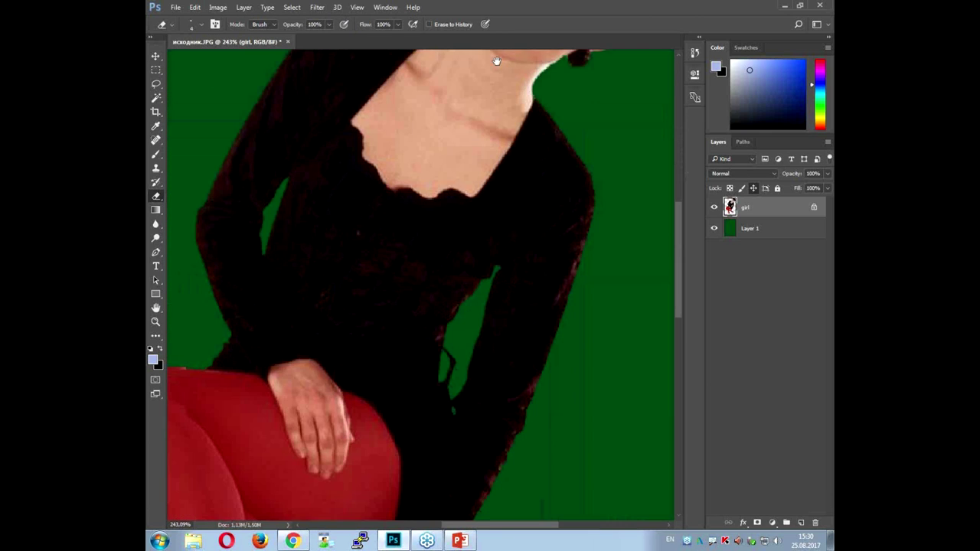
pyautogui.moveTo(551, 280); pyautogui.dragTo(564, 102)
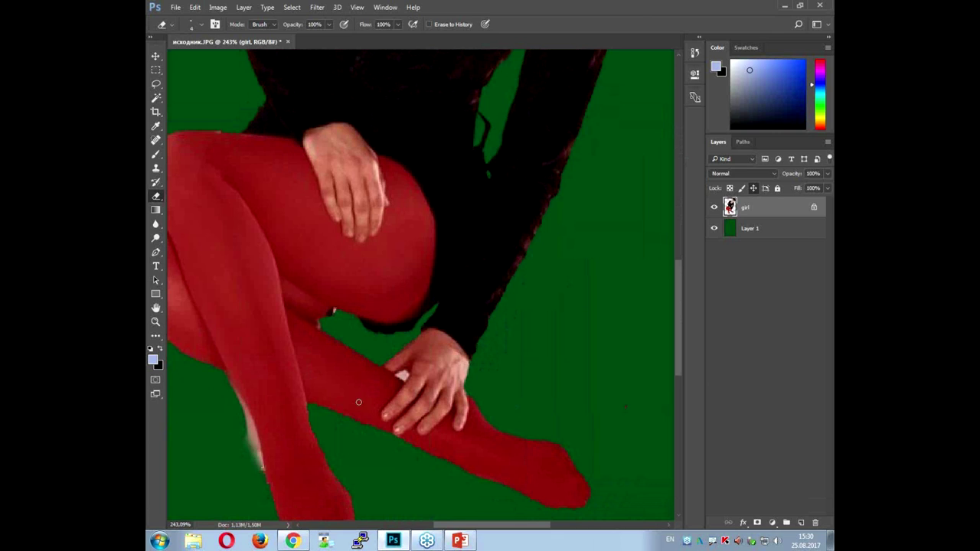
pyautogui.scroll(5, 358, 402)
pyautogui.moveTo(431, 352)
pyautogui.mouseDown()
pyautogui.moveTo(454, 354)
pyautogui.moveTo(429, 354)
pyautogui.moveTo(428, 364)
pyautogui.moveTo(448, 369)
pyautogui.mouseUp()
pyautogui.scroll(-3, 336, 352)
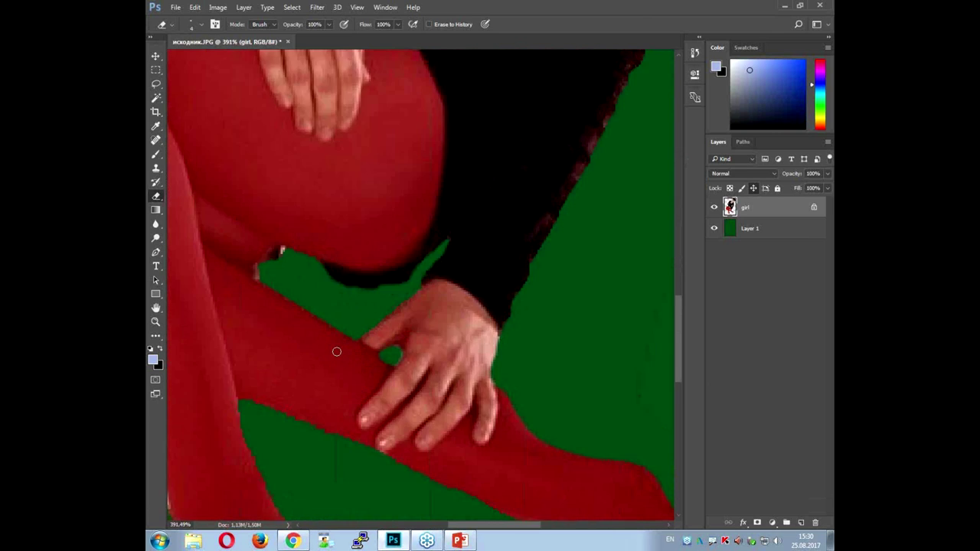
pyautogui.scroll(-3, 336, 351)
pyautogui.click(788, 229)
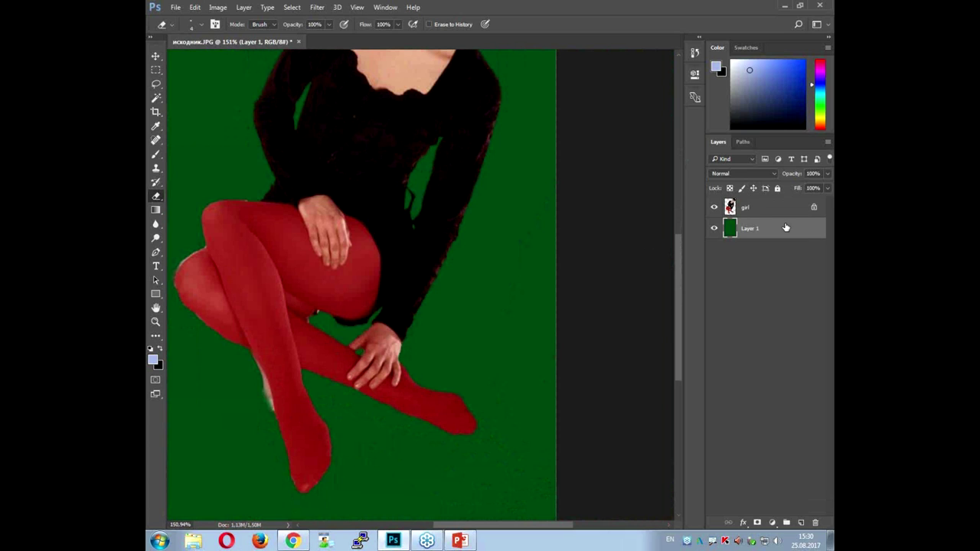
# - Lighten Layer 1 to pale sage green with Hue/Saturation Lightness +43
pyautogui.hotkey('ctrl', 'u')
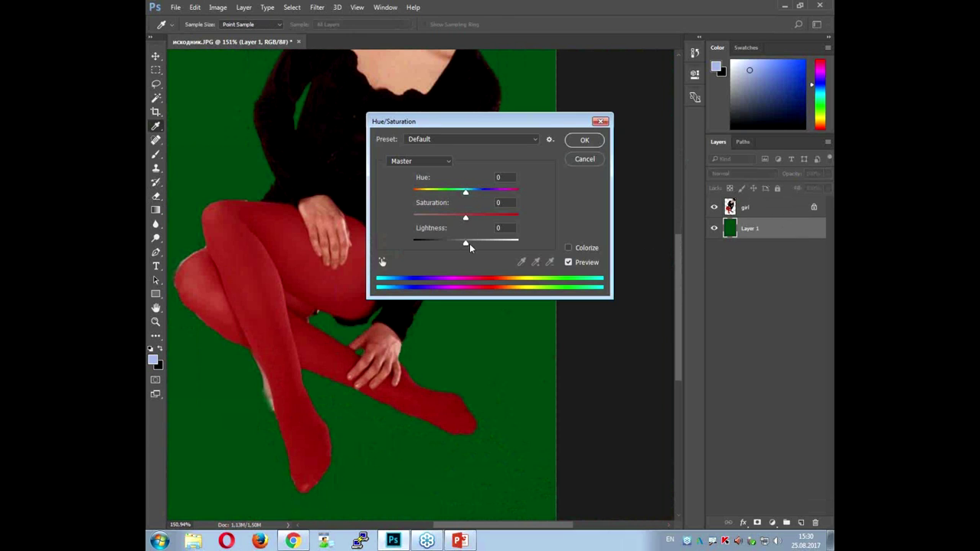
pyautogui.moveTo(465, 244); pyautogui.dragTo(490, 241)
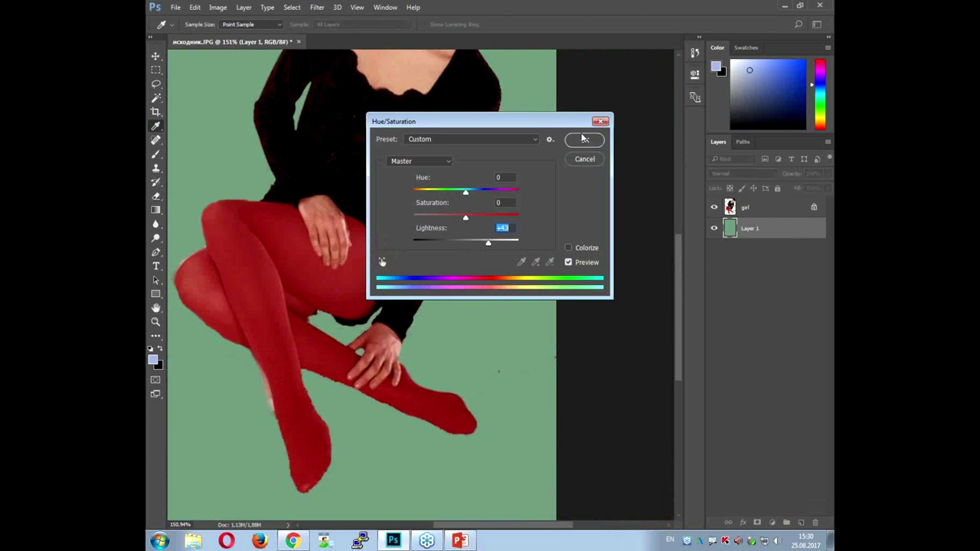
pyautogui.click(584, 139)
# - Undo a mistaken erase beside the hat and reselect Layer 1
pyautogui.scroll(-2, 582, 138)
pyautogui.scroll(-4, 536, 115)
pyautogui.scroll(3, 520, 102)
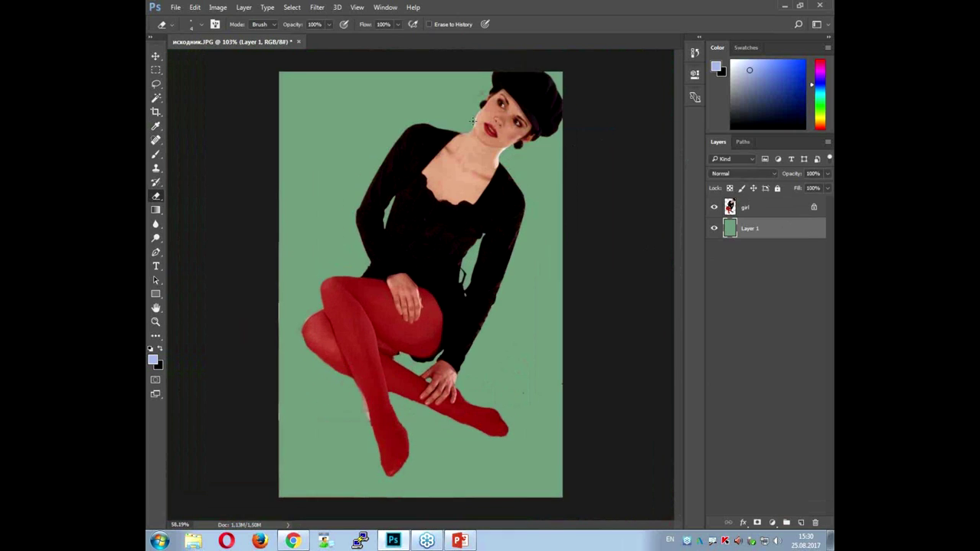
pyautogui.scroll(3, 483, 76)
pyautogui.scroll(1, 490, 79)
pyautogui.scroll(1, 496, 75)
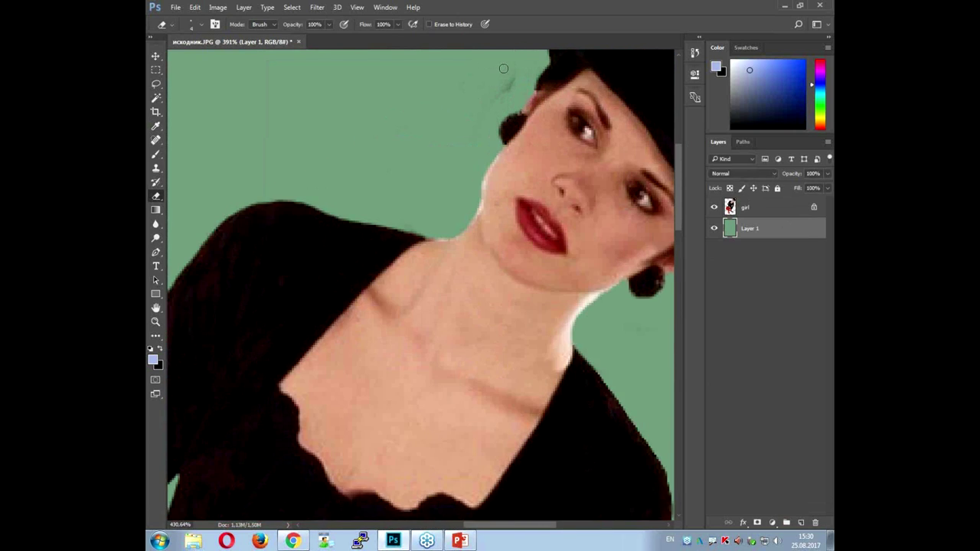
pyautogui.scroll(1, 502, 71)
pyautogui.moveTo(520, 77); pyautogui.dragTo(509, 100)
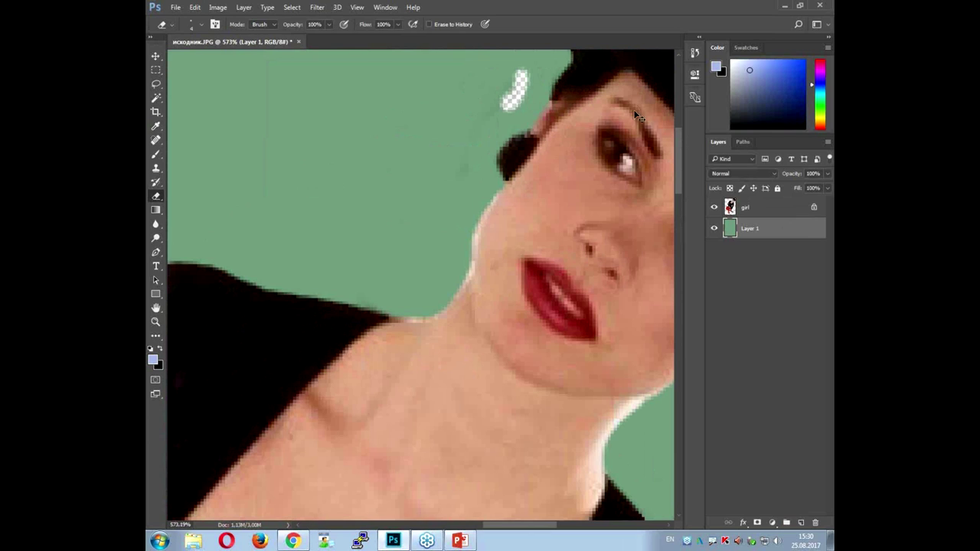
pyautogui.hotkey('ctrl', 'z')
pyautogui.click(756, 212)
pyautogui.click(760, 228)
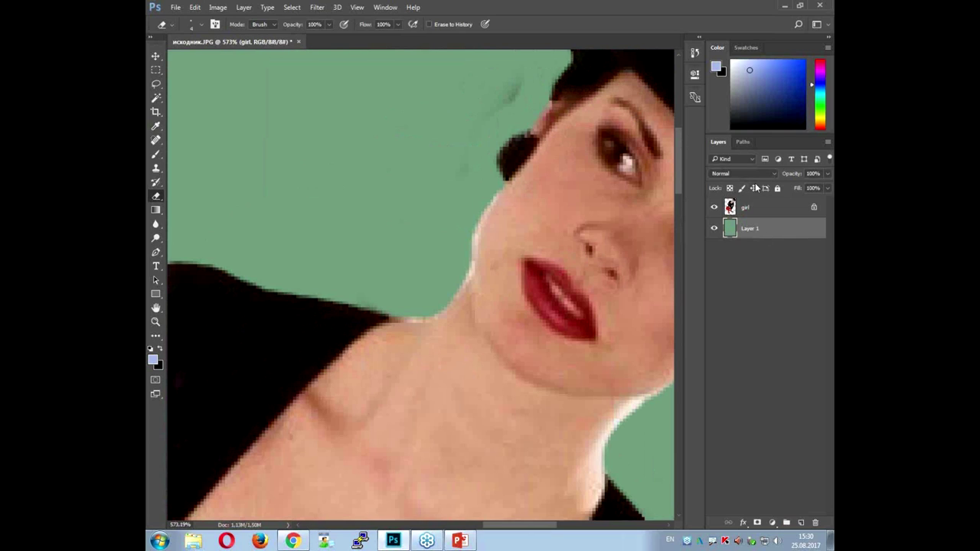
# - Apply Lock all to Layer 1, then return to the girl layer and zoom out
pyautogui.click(777, 188)
pyautogui.click(756, 207)
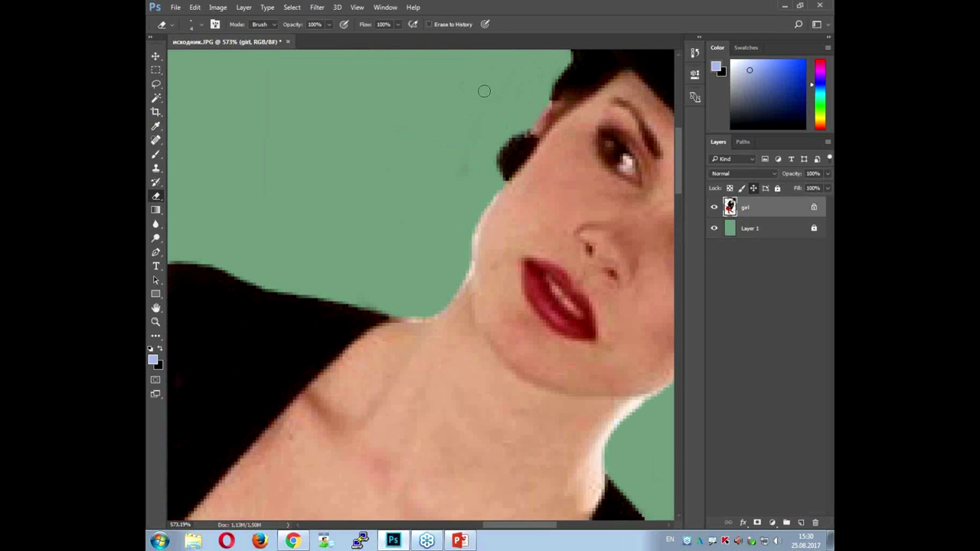
pyautogui.scroll(-5, 471, 145)
pyautogui.scroll(-3, 470, 146)
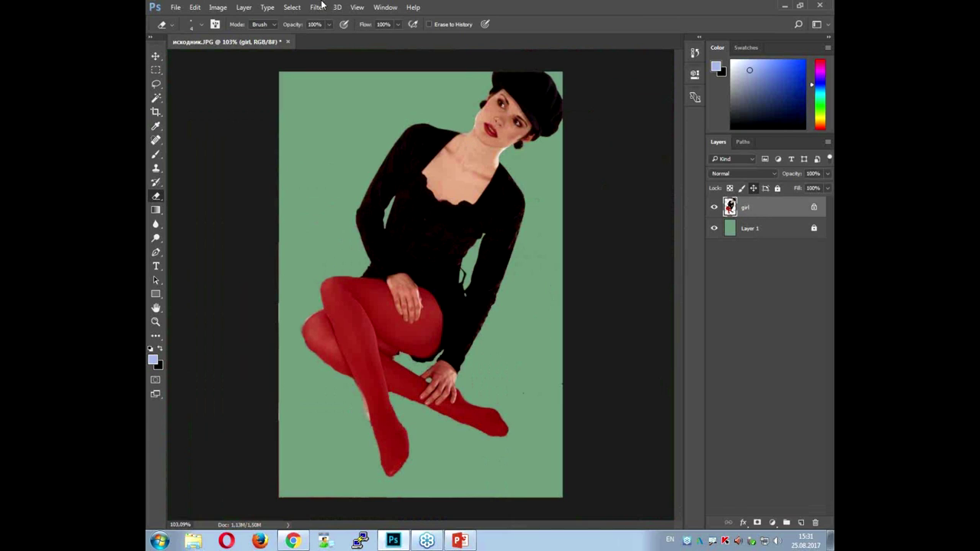
pyautogui.click(249, 9)
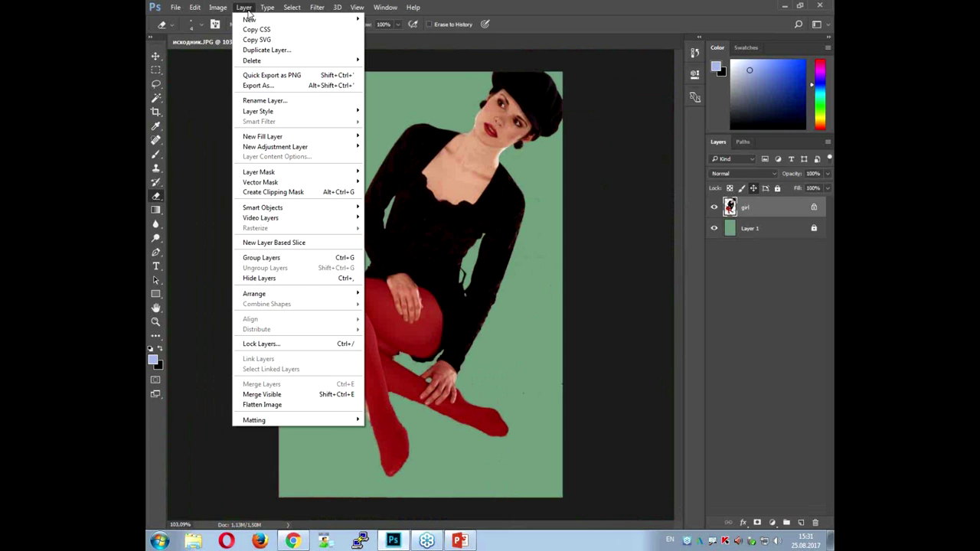
pyautogui.moveTo(258, 111)
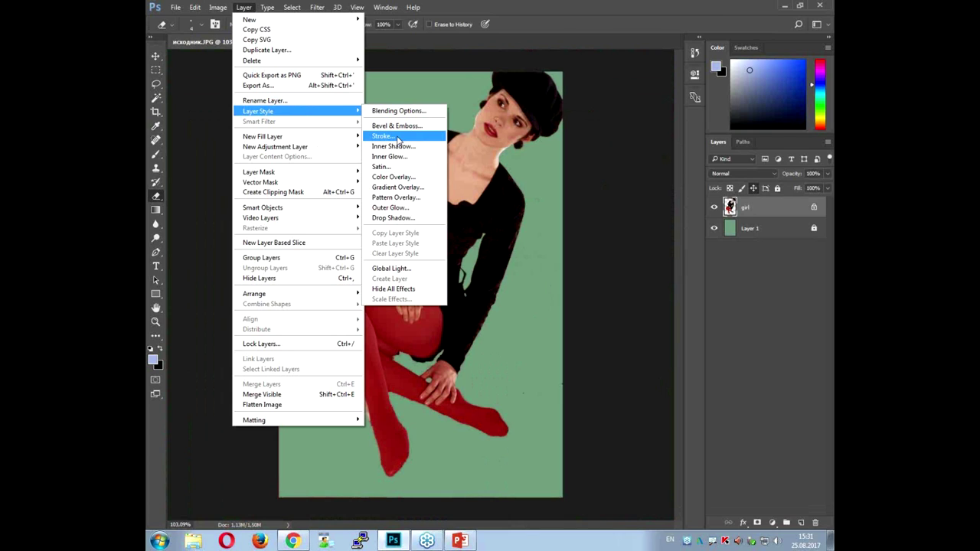
# - Add a Stroke layer style to the girl layer: Size 3 px, Position Outside, Color ff0000
pyautogui.click(398, 137)
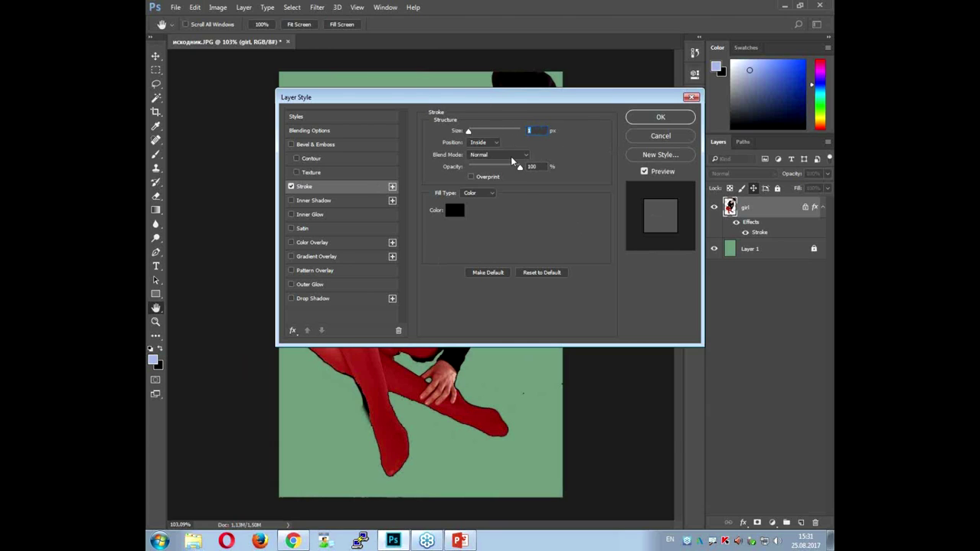
pyautogui.write('3')
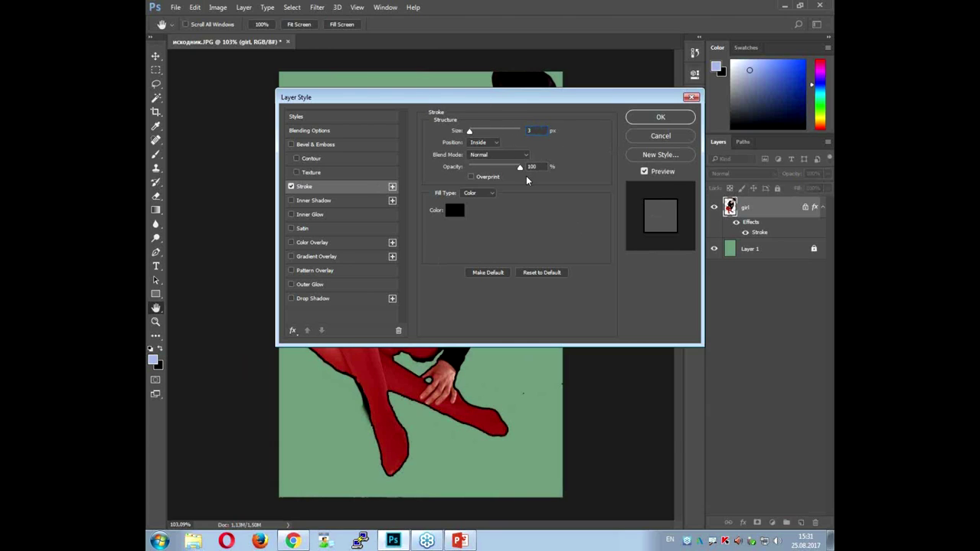
pyautogui.click(487, 145)
pyautogui.click(480, 151)
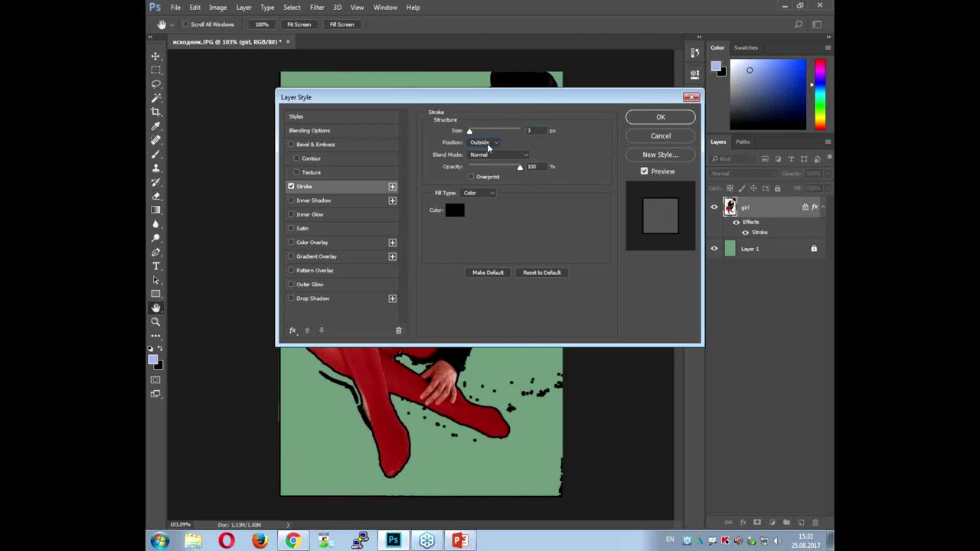
pyautogui.click(457, 213)
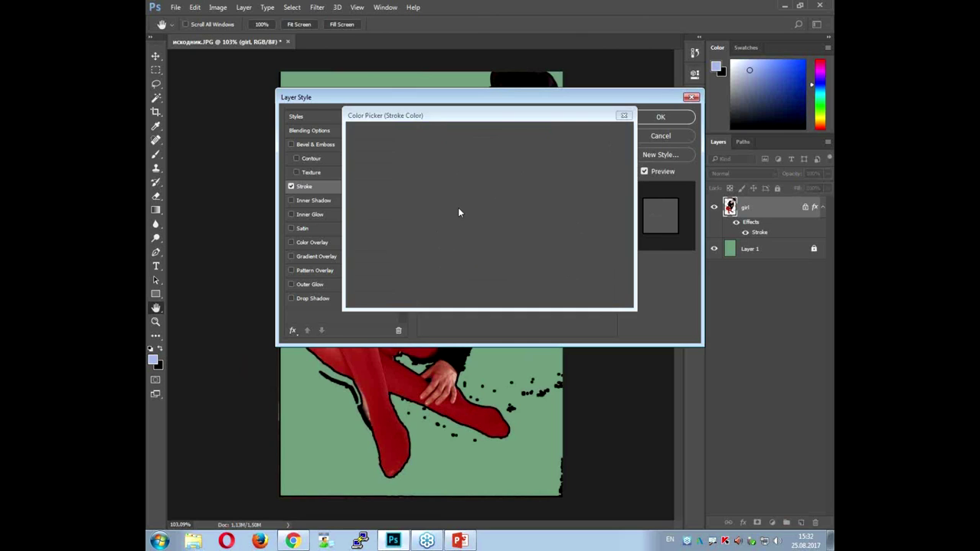
pyautogui.click(489, 140)
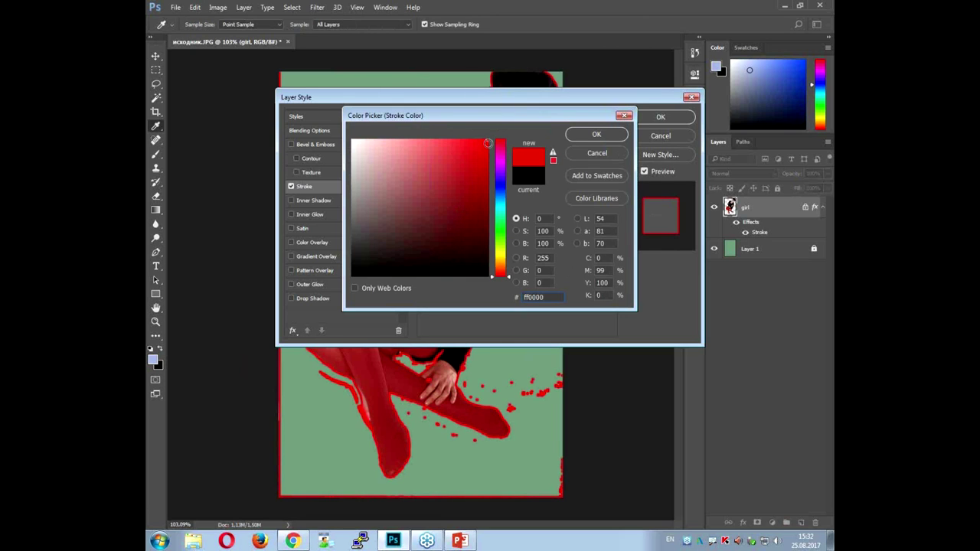
pyautogui.click(577, 134)
pyautogui.click(661, 117)
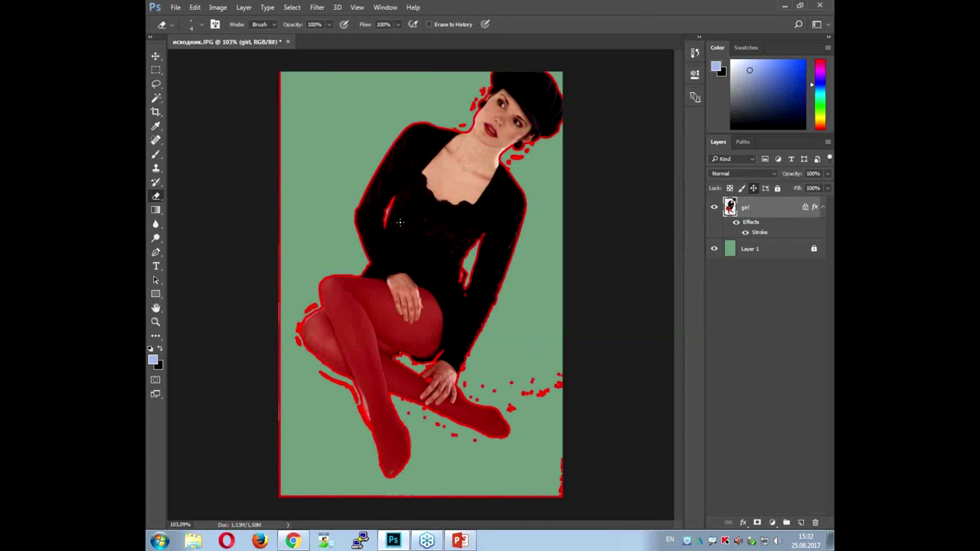
# - Set the eraser to about 30 px and undo an accidental hole in the black top
pyautogui.rightClick(455, 213)
pyautogui.click(531, 238)
pyautogui.press('Return')
pyautogui.scroll(3, 467, 203)
pyautogui.scroll(5, 372, 125)
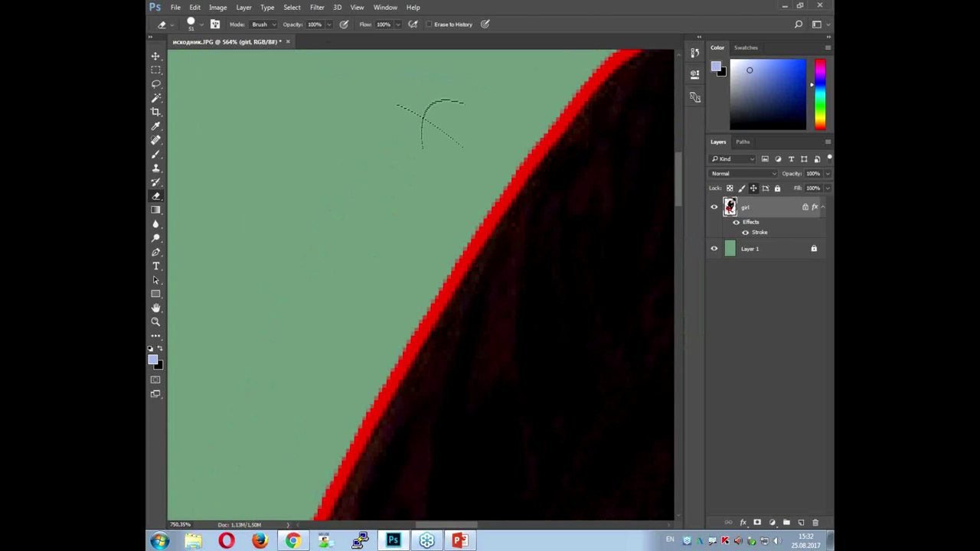
pyautogui.scroll(2, 429, 123)
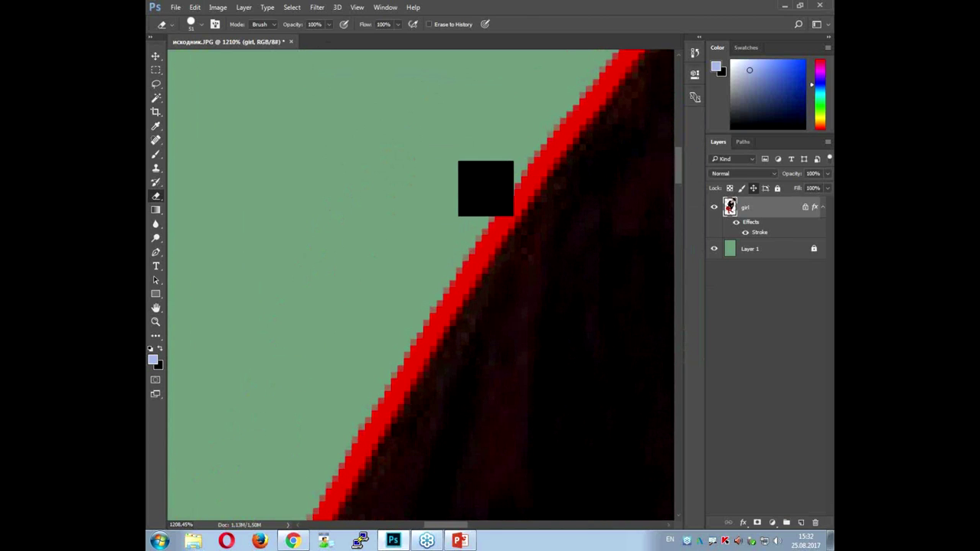
pyautogui.scroll(-6, 485, 188)
pyautogui.scroll(-5, 482, 186)
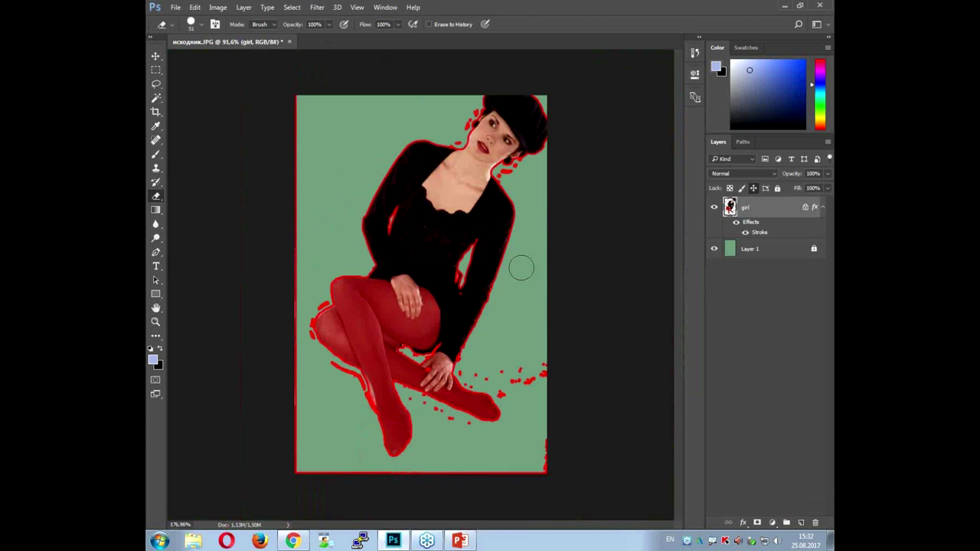
pyautogui.scroll(3, 393, 265)
pyautogui.moveTo(383, 284); pyautogui.dragTo(490, 228)
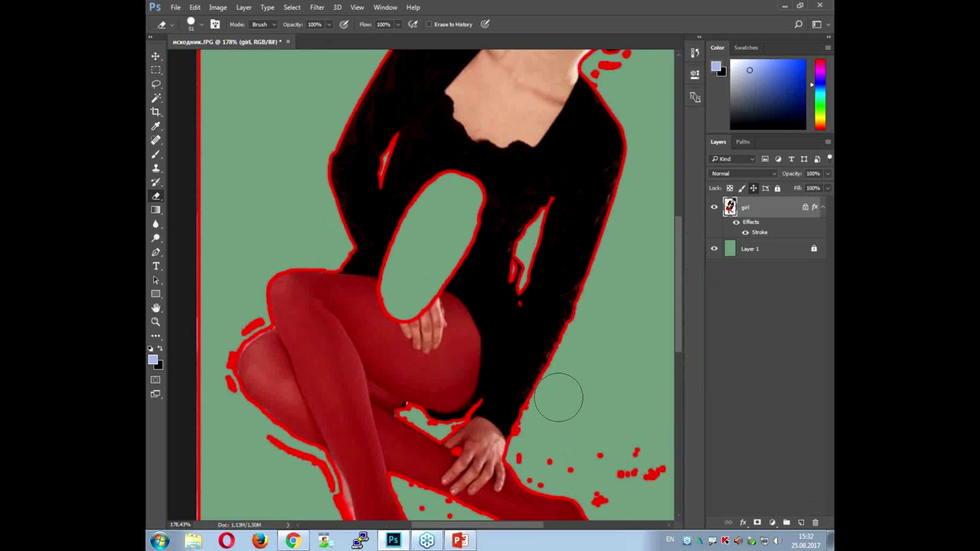
pyautogui.hotkey('ctrl', 'z')
# - Erase the stray pixel strip left of the image on the girl layer
pyautogui.scroll(-3, 543, 356)
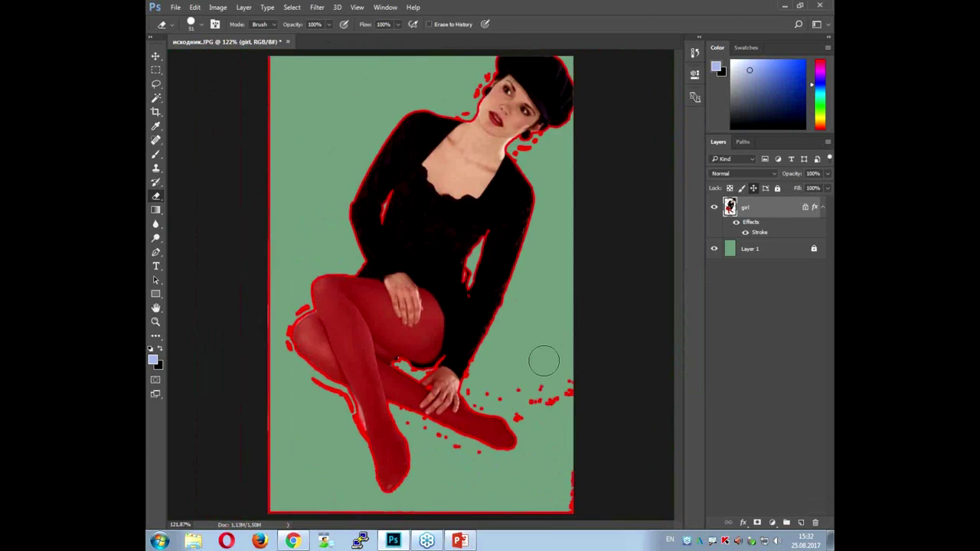
pyautogui.scroll(-2, 543, 361)
pyautogui.scroll(1, 542, 362)
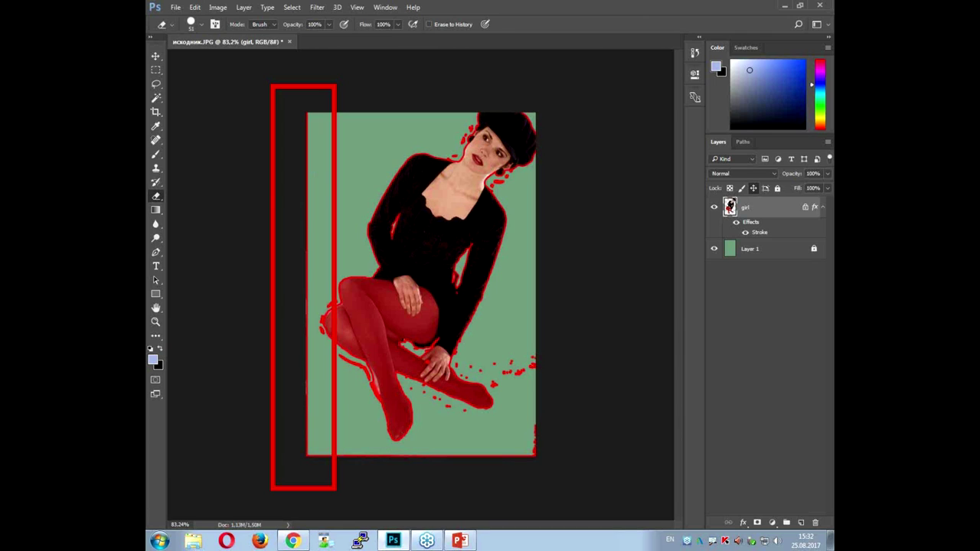
pyautogui.moveTo(311, 102)
pyautogui.mouseDown()
pyautogui.moveTo(299, 164)
pyautogui.moveTo(306, 453)
pyautogui.moveTo(529, 448)
pyautogui.mouseUp()
pyautogui.scroll(3, 543, 405)
pyautogui.scroll(3, 545, 398)
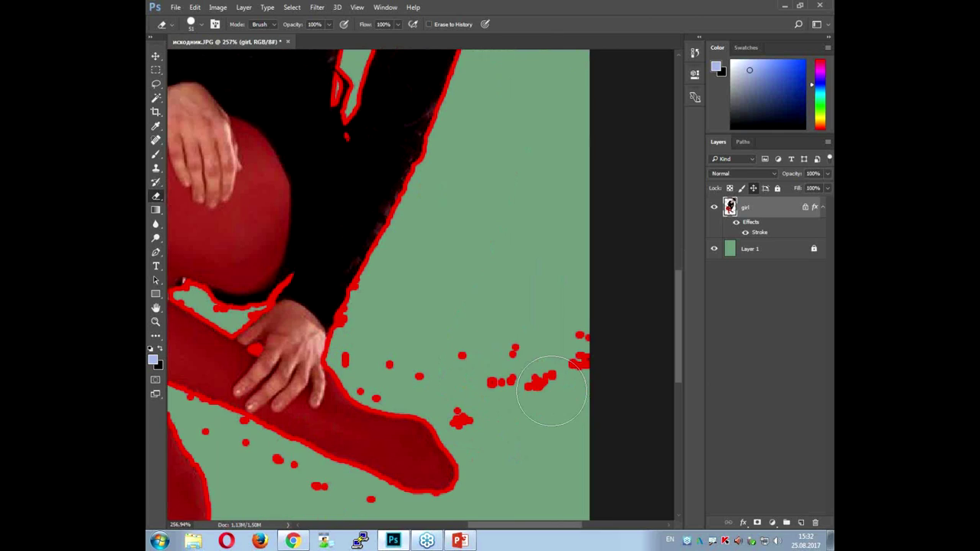
# - Erase the red specks below the hand and the red bumps on its outline
pyautogui.scroll(2, 547, 393)
pyautogui.moveTo(591, 322)
pyautogui.mouseDown()
pyautogui.moveTo(472, 405)
pyautogui.moveTo(437, 343)
pyautogui.moveTo(349, 326)
pyautogui.moveTo(352, 379)
pyautogui.mouseUp()
pyautogui.rightClick(429, 297)
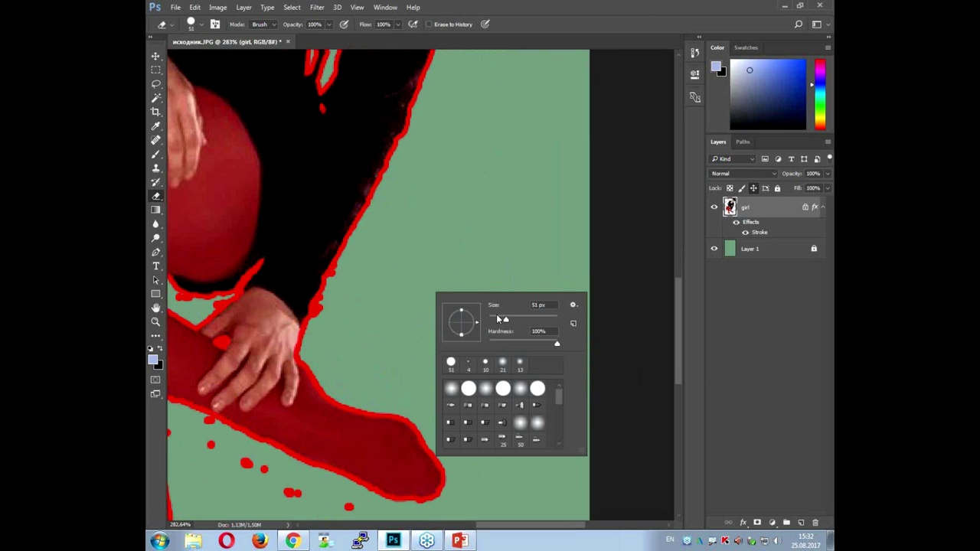
pyautogui.scroll(3, 306, 291)
pyautogui.scroll(3, 303, 289)
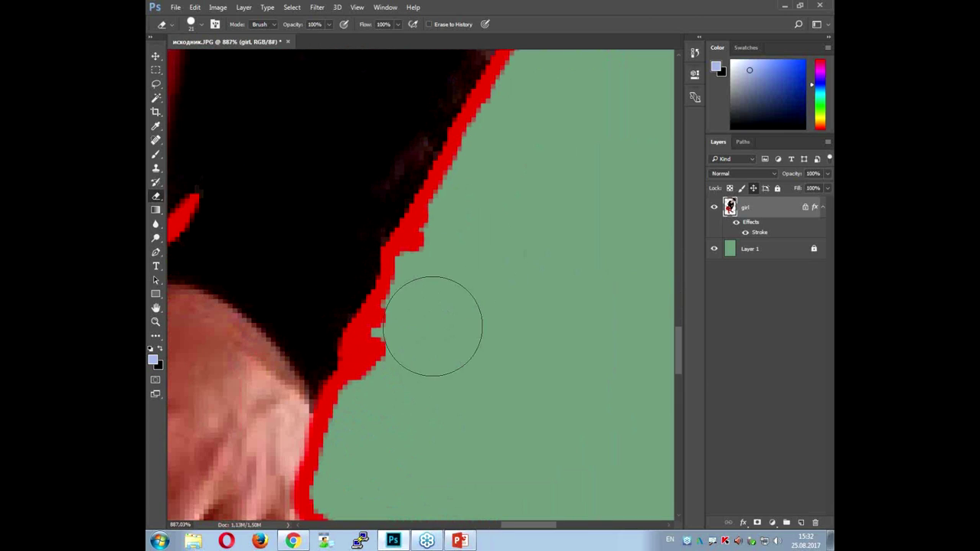
pyautogui.moveTo(411, 350); pyautogui.dragTo(386, 389)
pyautogui.moveTo(437, 291); pyautogui.dragTo(490, 217)
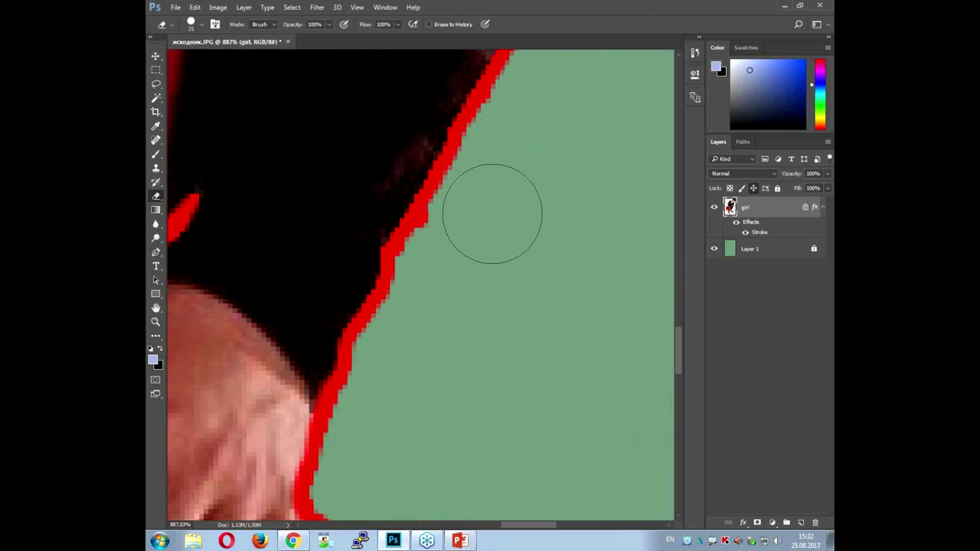
# - Shrink the eraser to 12 px and erase the red patch beside the hand
pyautogui.scroll(-2, 490, 252)
pyautogui.scroll(-3, 493, 261)
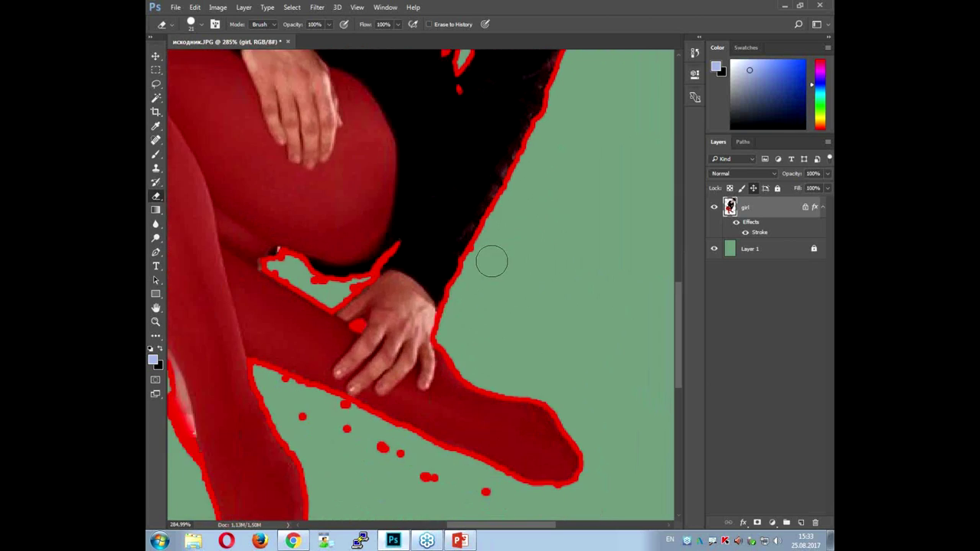
pyautogui.scroll(-2, 492, 260)
pyautogui.scroll(2, 369, 291)
pyautogui.scroll(2, 368, 285)
pyautogui.rightClick(406, 275)
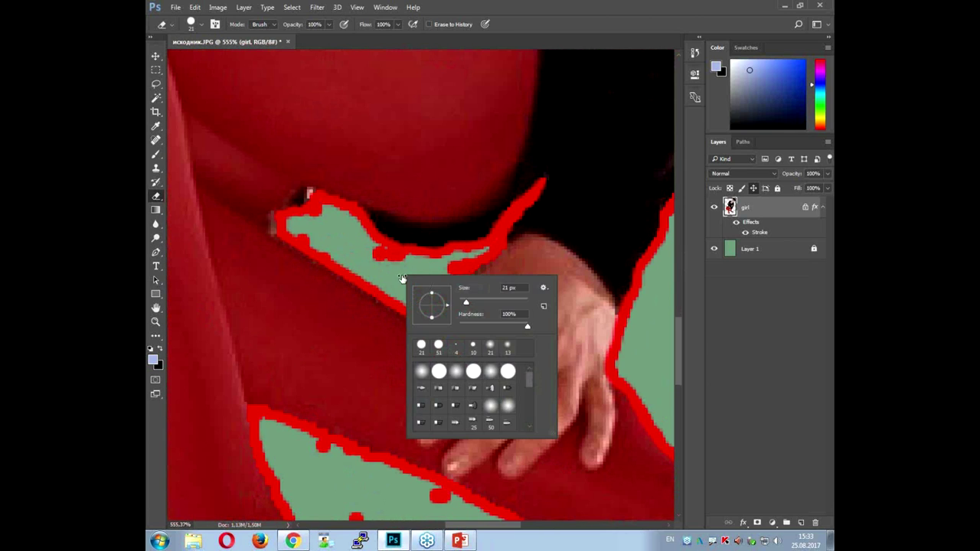
pyautogui.moveTo(466, 303); pyautogui.dragTo(461, 302)
pyautogui.press('Return')
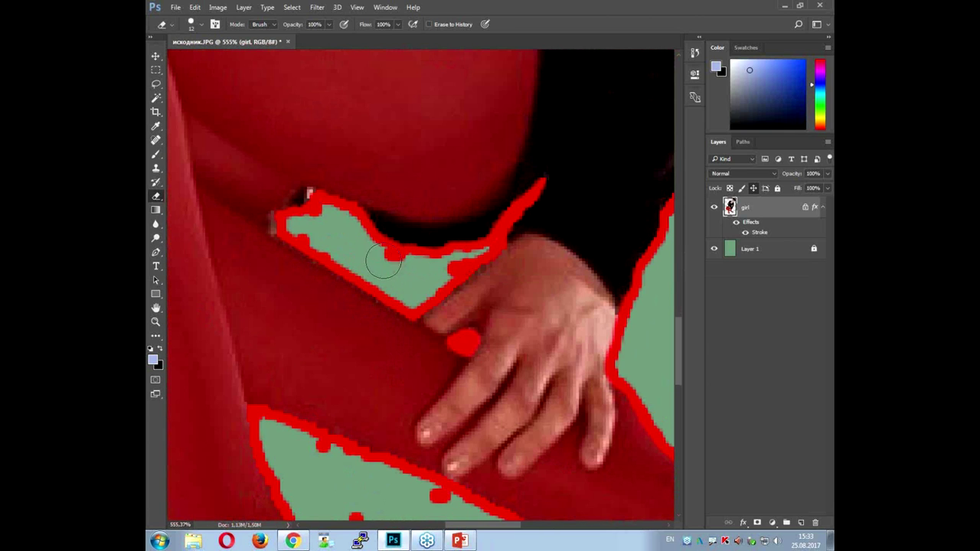
pyautogui.scroll(1, 395, 277)
pyautogui.scroll(1, 413, 279)
pyautogui.rightClick(408, 280)
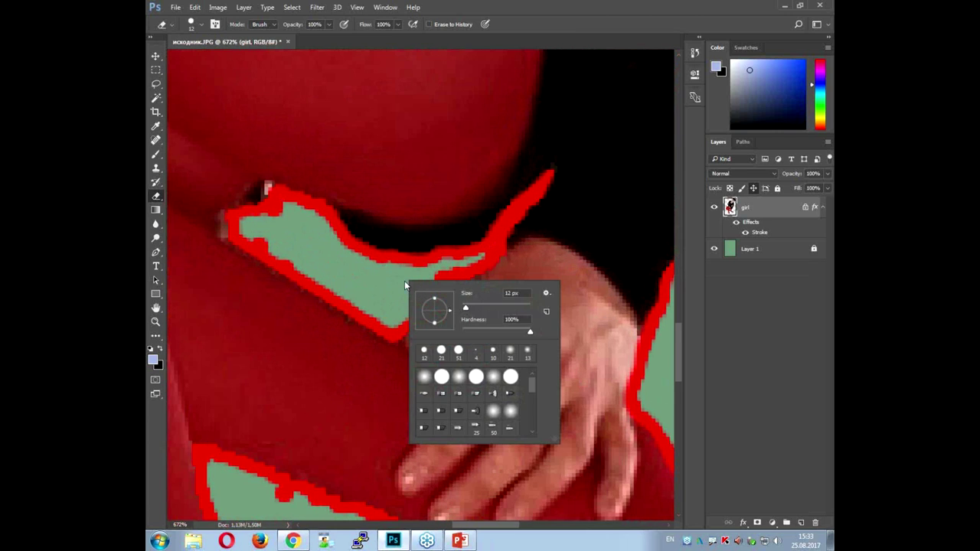
pyautogui.press('Return')
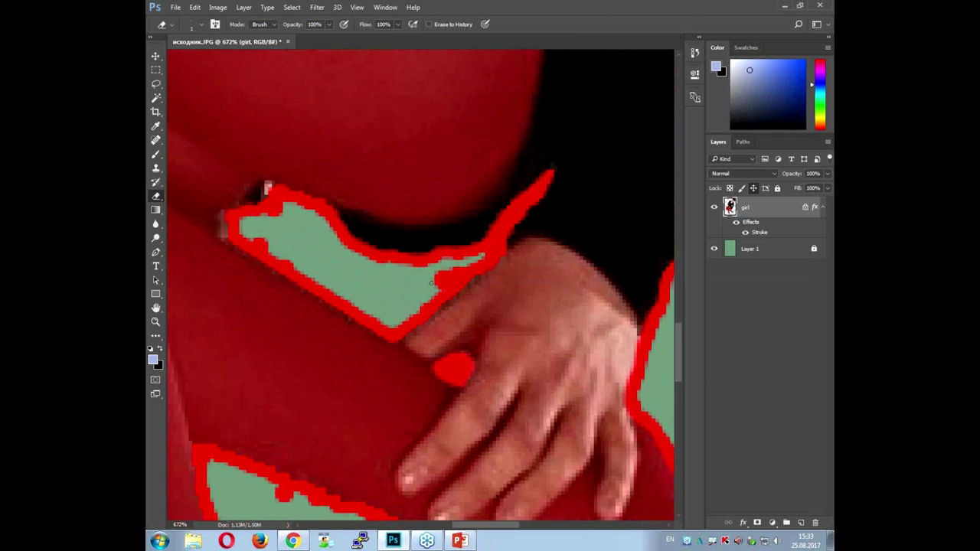
pyautogui.moveTo(460, 267); pyautogui.dragTo(450, 273)
# - Enlarge the eraser to 34 px and erase the red blobs near the earring and shoulder
pyautogui.scroll(-5, 452, 271)
pyautogui.scroll(-6, 451, 272)
pyautogui.scroll(2, 512, 146)
pyautogui.scroll(2, 512, 145)
pyautogui.scroll(2, 511, 145)
pyautogui.scroll(2, 512, 145)
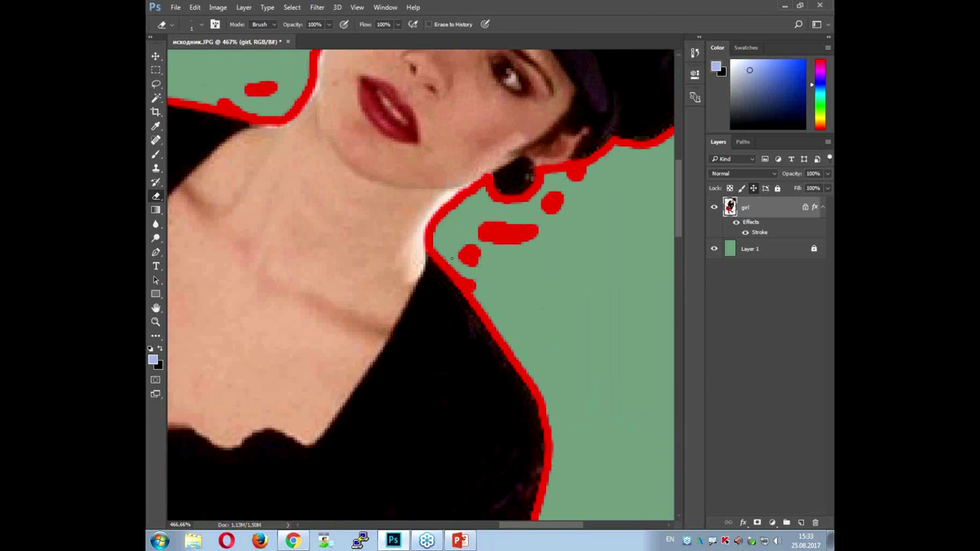
pyautogui.rightClick(455, 255)
pyautogui.moveTo(512, 282); pyautogui.dragTo(564, 219)
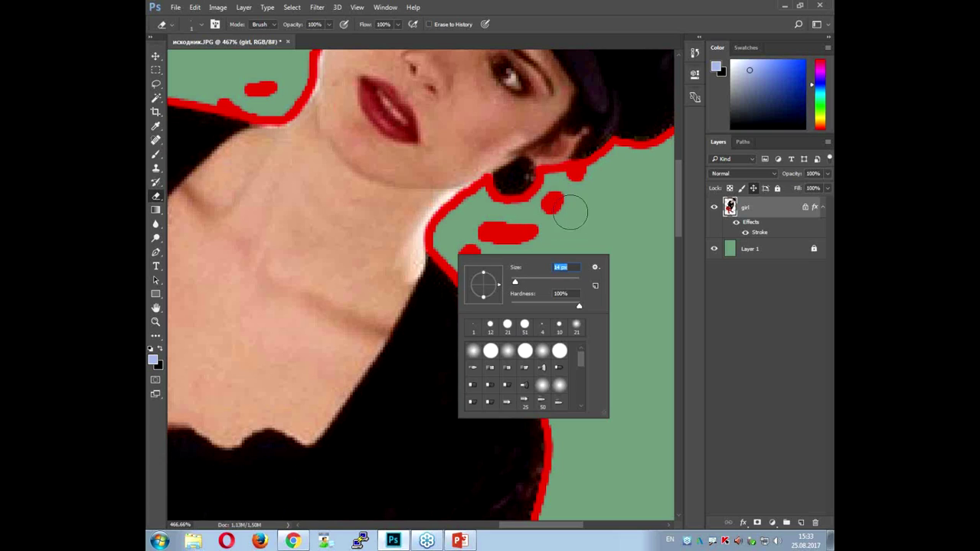
pyautogui.click(591, 192)
pyautogui.moveTo(576, 186); pyautogui.dragTo(465, 260)
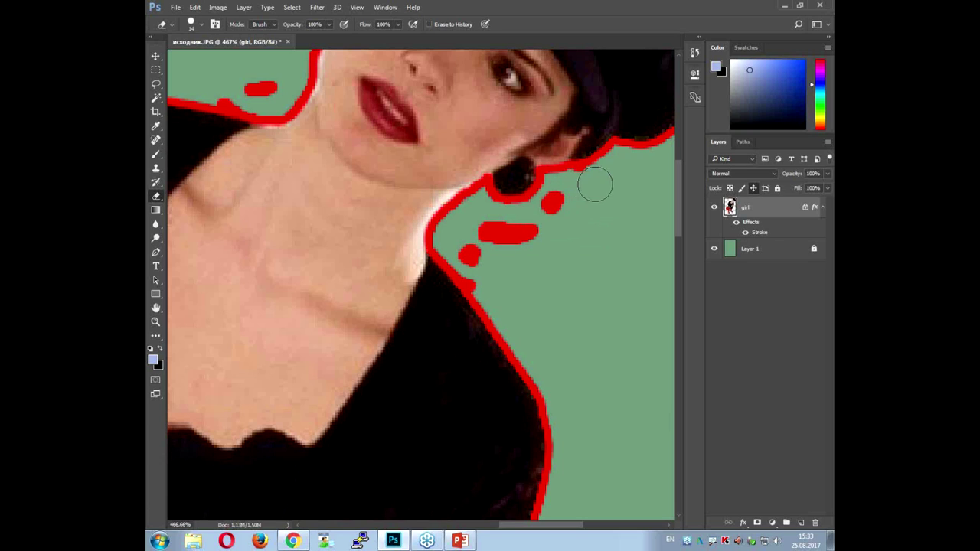
pyautogui.moveTo(477, 278); pyautogui.dragTo(495, 280)
# - Erase the red blobs along the hat edge and the last outline bump
pyautogui.moveTo(361, 172); pyautogui.dragTo(429, 348)
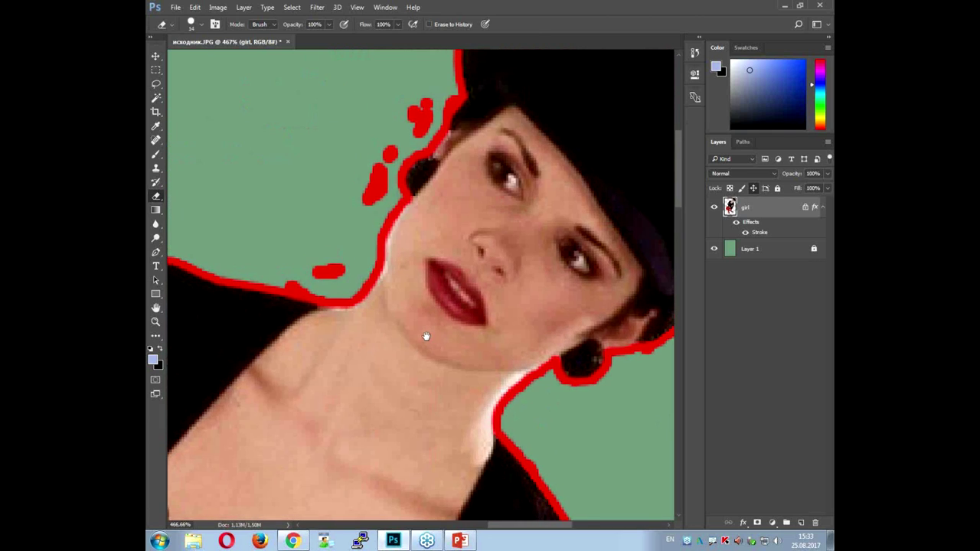
pyautogui.moveTo(415, 119)
pyautogui.mouseDown()
pyautogui.moveTo(368, 171)
pyautogui.moveTo(350, 223)
pyautogui.mouseUp()
pyautogui.moveTo(339, 262)
pyautogui.mouseDown()
pyautogui.moveTo(313, 278)
pyautogui.moveTo(312, 266)
pyautogui.mouseUp()
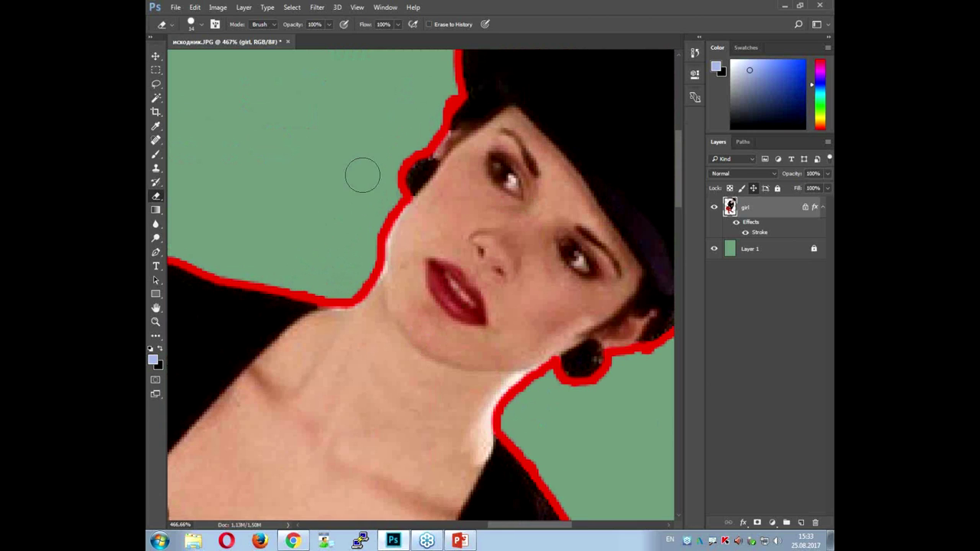
pyautogui.scroll(-2, 387, 137)
pyautogui.scroll(-4, 398, 123)
pyautogui.scroll(-4, 394, 153)
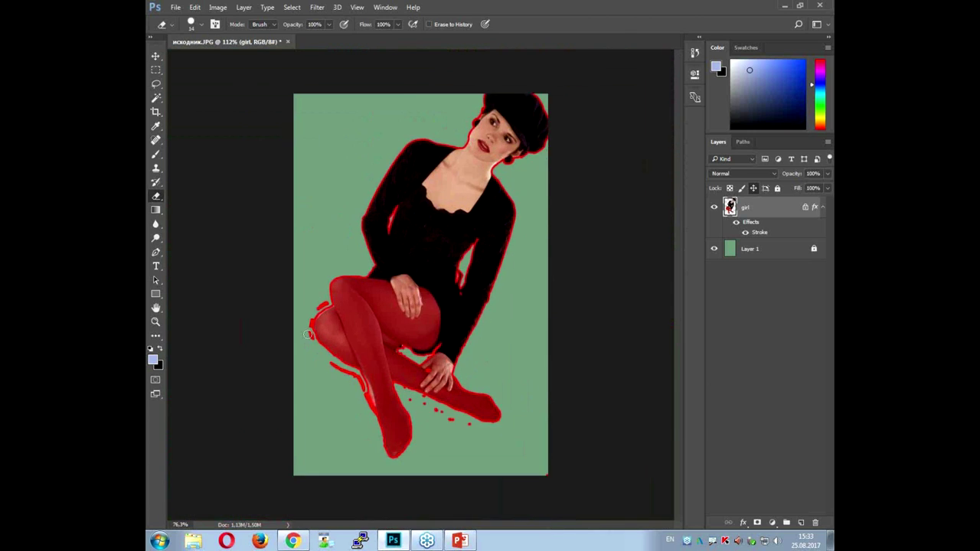
# - Erase the red blobs left of the knee and the stray stroke and smear along the lower leg
pyautogui.scroll(3, 329, 322)
pyautogui.scroll(1, 307, 333)
pyautogui.moveTo(257, 307)
pyautogui.mouseDown()
pyautogui.moveTo(245, 343)
pyautogui.moveTo(258, 350)
pyautogui.moveTo(278, 291)
pyautogui.moveTo(301, 275)
pyautogui.mouseUp()
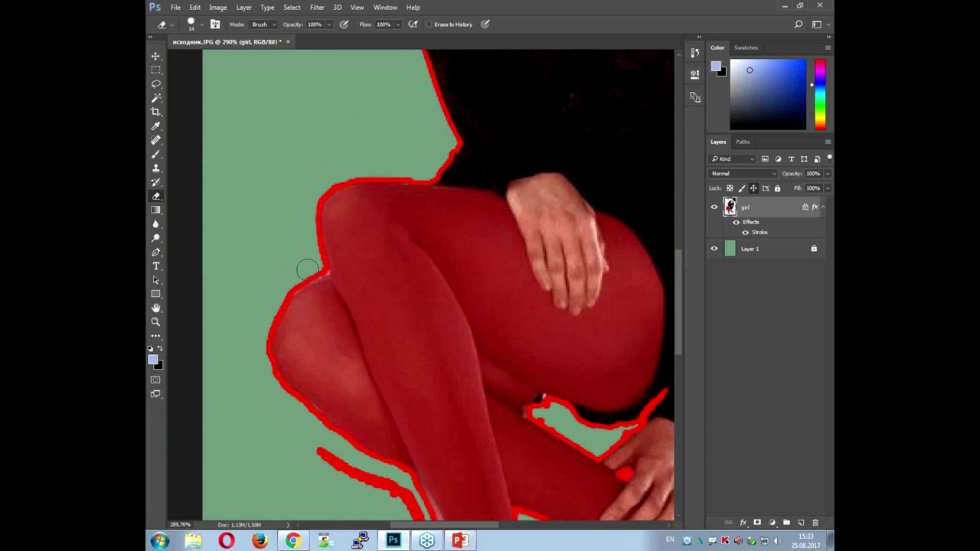
pyautogui.moveTo(477, 446); pyautogui.dragTo(480, 241)
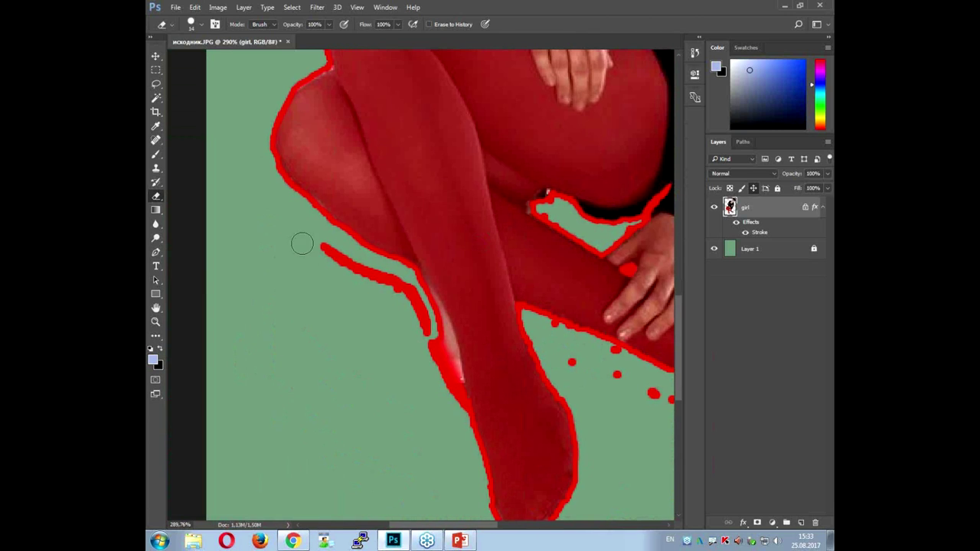
pyautogui.moveTo(339, 267); pyautogui.dragTo(311, 245)
pyautogui.moveTo(380, 288)
pyautogui.mouseDown()
pyautogui.moveTo(425, 326)
pyautogui.moveTo(455, 422)
pyautogui.moveTo(450, 360)
pyautogui.moveTo(383, 281)
pyautogui.mouseUp()
# - Erase the red dots beside and below the lower leg
pyautogui.moveTo(427, 317)
pyautogui.mouseDown()
pyautogui.moveTo(460, 422)
pyautogui.moveTo(492, 478)
pyautogui.mouseUp()
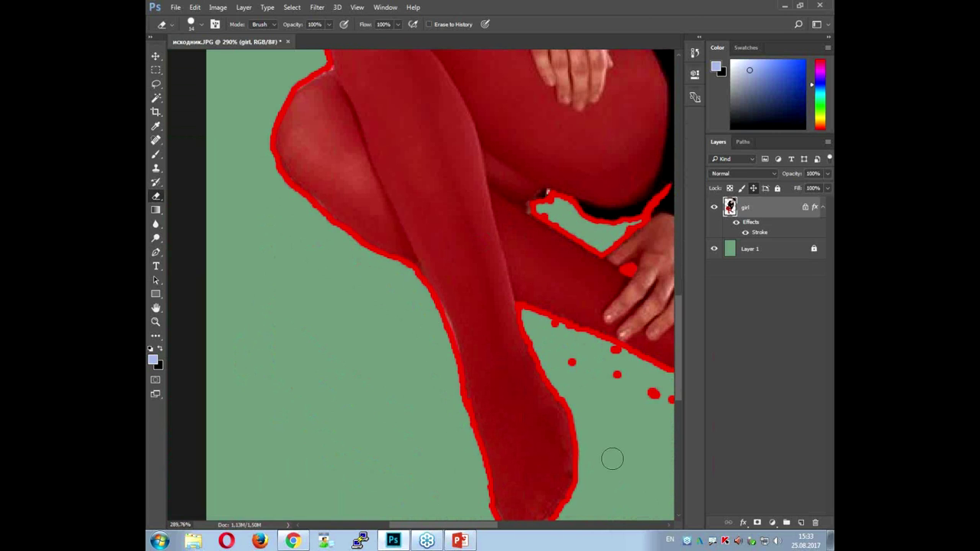
pyautogui.hscroll(3, 581, 436)
pyautogui.moveTo(590, 426)
pyautogui.mouseDown()
pyautogui.moveTo(454, 343)
pyautogui.moveTo(391, 317)
pyautogui.moveTo(438, 357)
pyautogui.moveTo(479, 370)
pyautogui.mouseUp()
pyautogui.scroll(-5, 480, 341)
pyautogui.scroll(2, 480, 341)
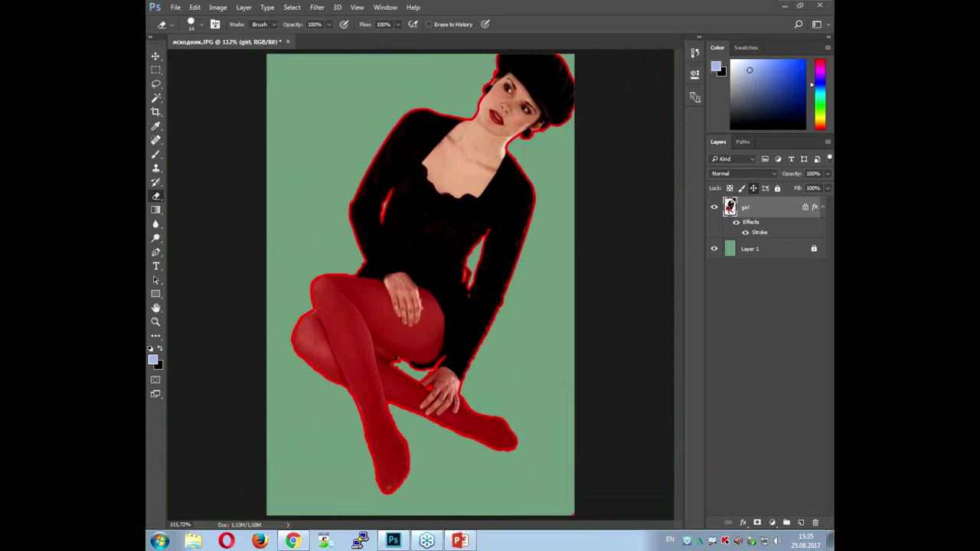
# - Search the Start menu for 'но' to launch the Ножницы snipping tool
pyautogui.click(159, 541)
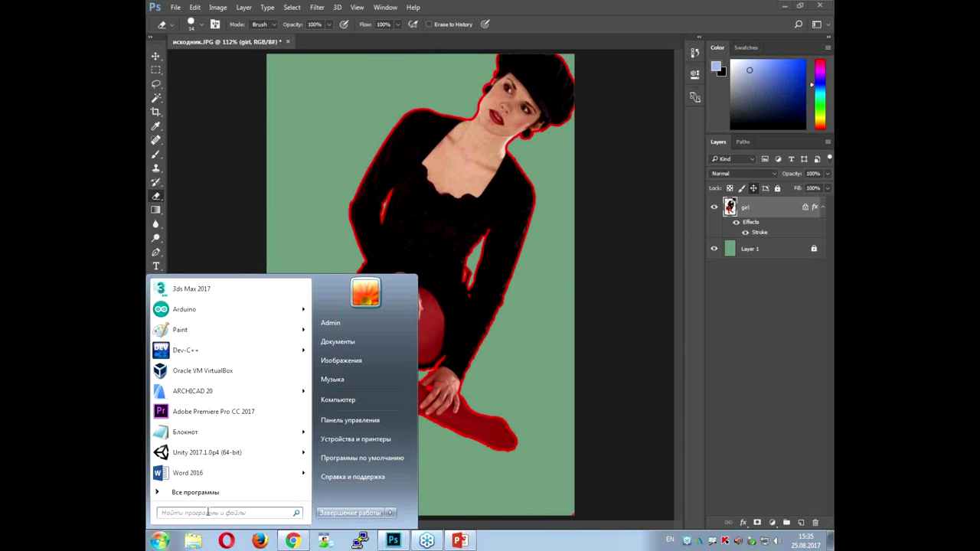
pyautogui.write('н')
pyautogui.press('BackSpace')
pyautogui.write('но')
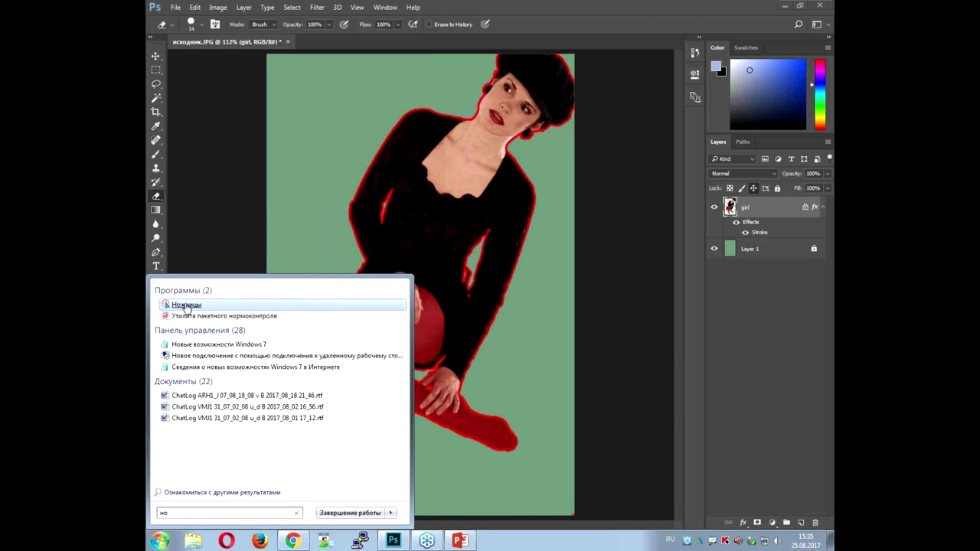
pyautogui.press('Escape')
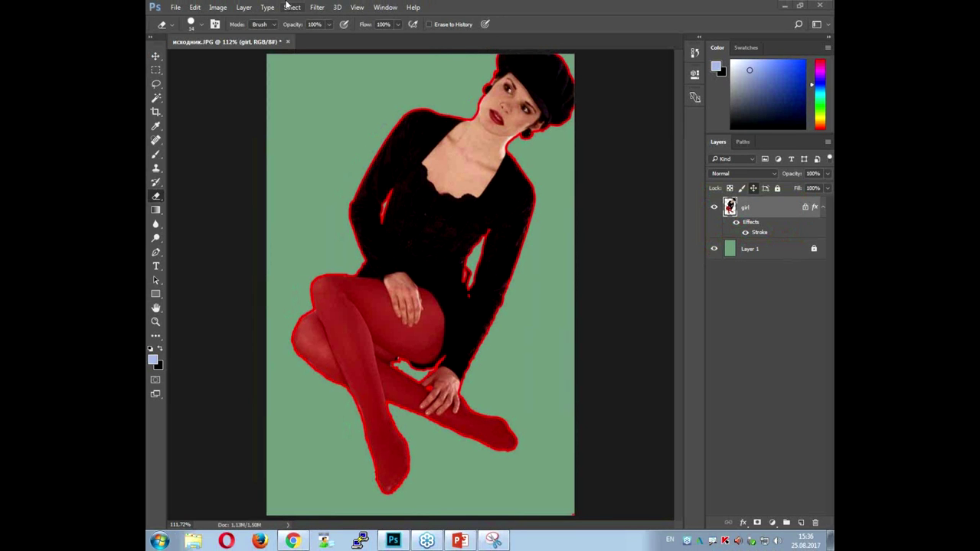
pyautogui.click(244, 8)
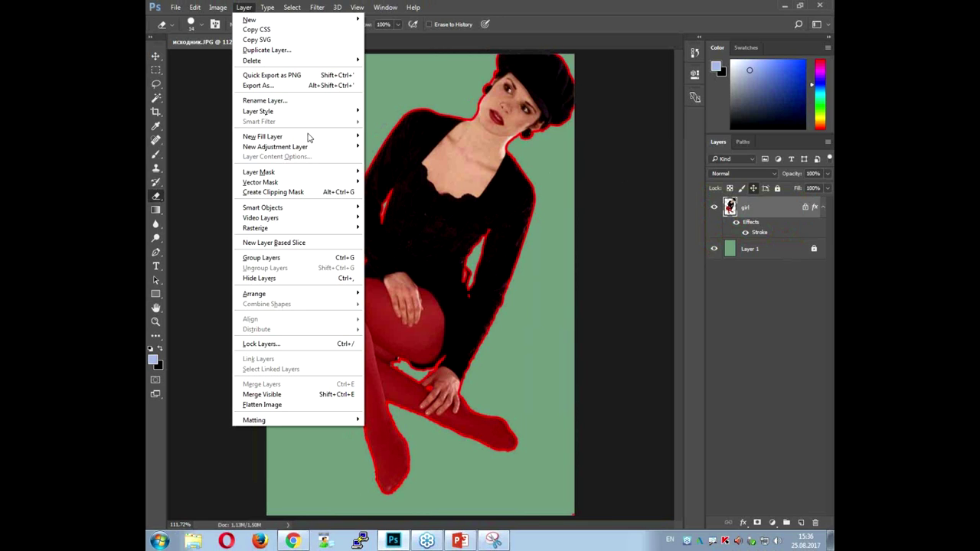
pyautogui.moveTo(258, 111)
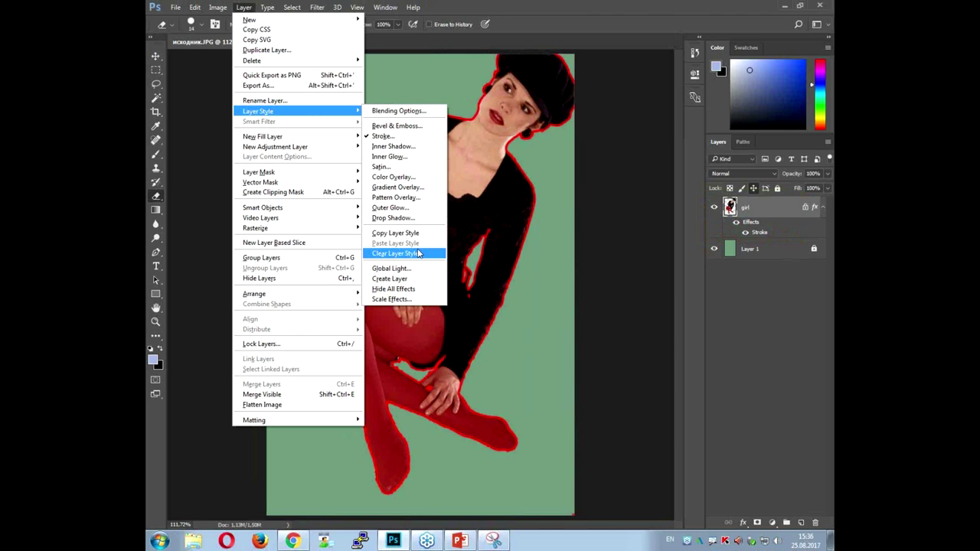
# - Clear the red Stroke layer style from the girl layer and return to PowerPoint
pyautogui.click(419, 253)
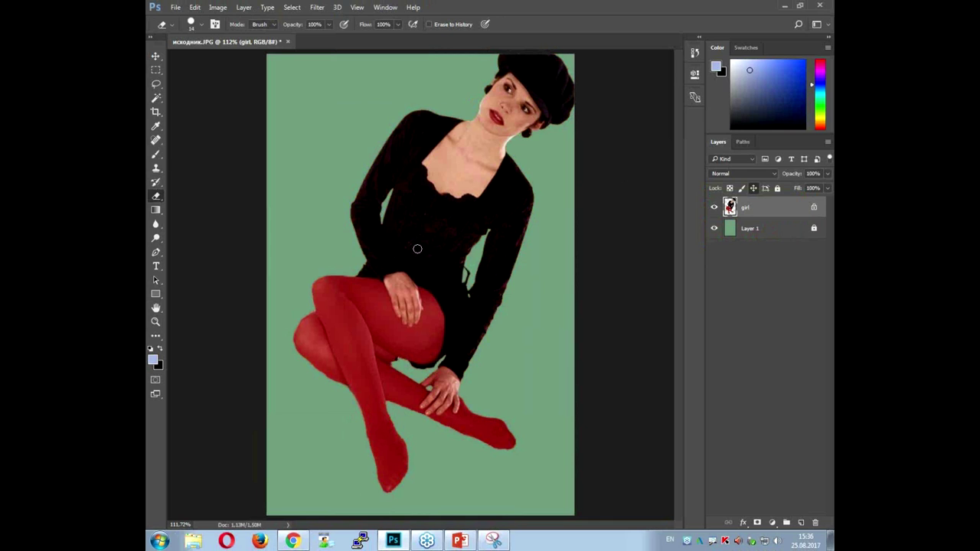
pyautogui.click(460, 541)
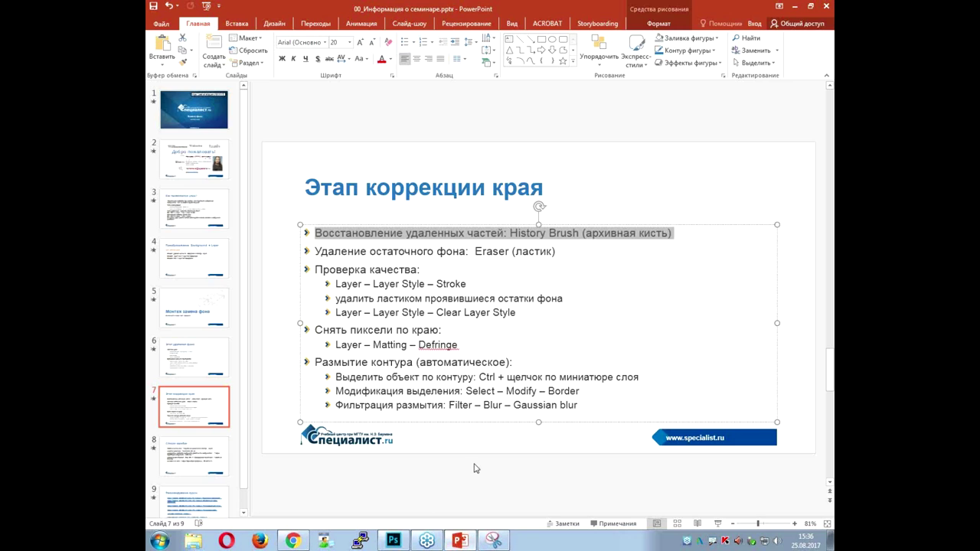
# - Annotate the quality-check and Gaussian-blur bullets on the 'Этап коррекции края' slide, then minimize PowerPoint
pyautogui.click(339, 289)
pyautogui.moveTo(315, 269)
pyautogui.mouseDown()
pyautogui.moveTo(561, 291)
pyautogui.moveTo(582, 310)
pyautogui.mouseUp()
pyautogui.click(536, 362)
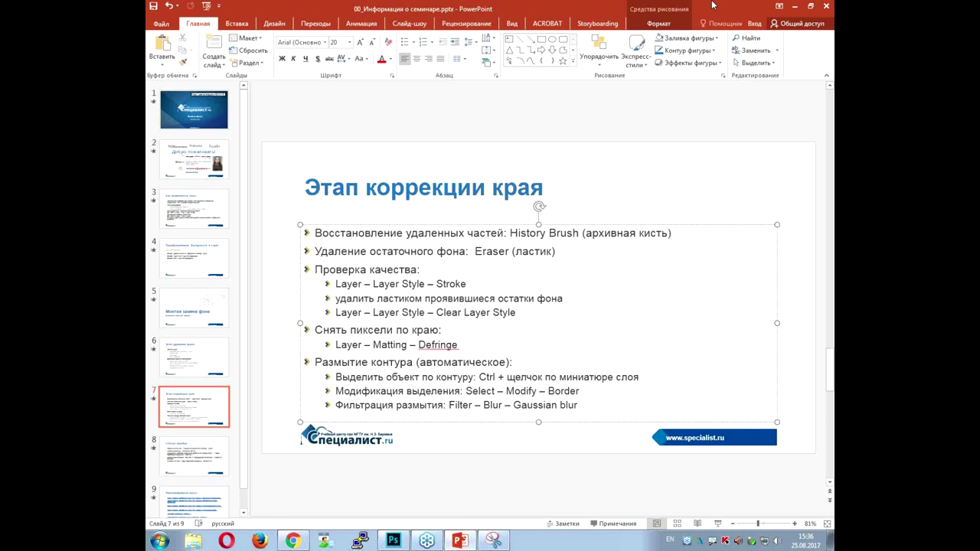
pyautogui.moveTo(275, 243); pyautogui.dragTo(589, 326)
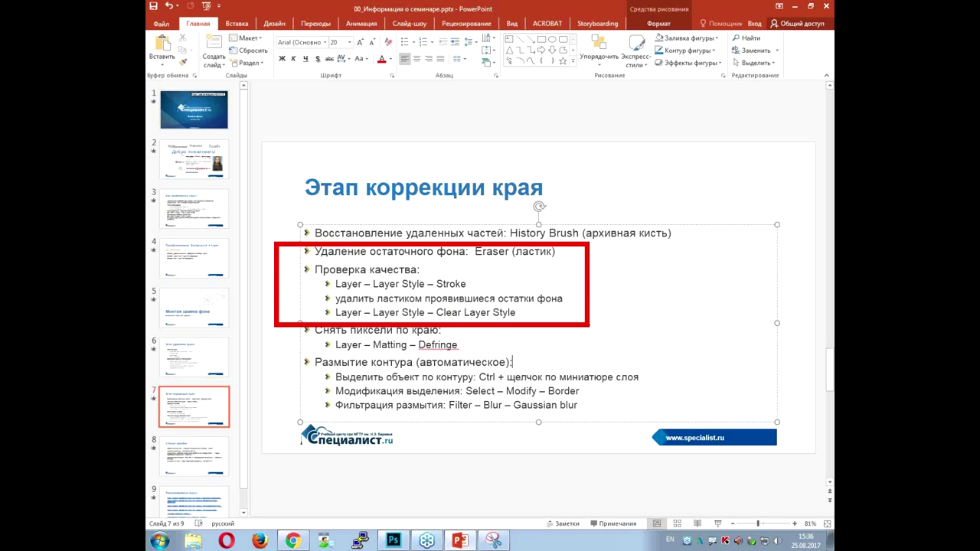
pyautogui.moveTo(518, 313); pyautogui.dragTo(552, 317)
pyautogui.moveTo(332, 358)
pyautogui.mouseDown()
pyautogui.moveTo(427, 357)
pyautogui.moveTo(488, 339)
pyautogui.mouseUp()
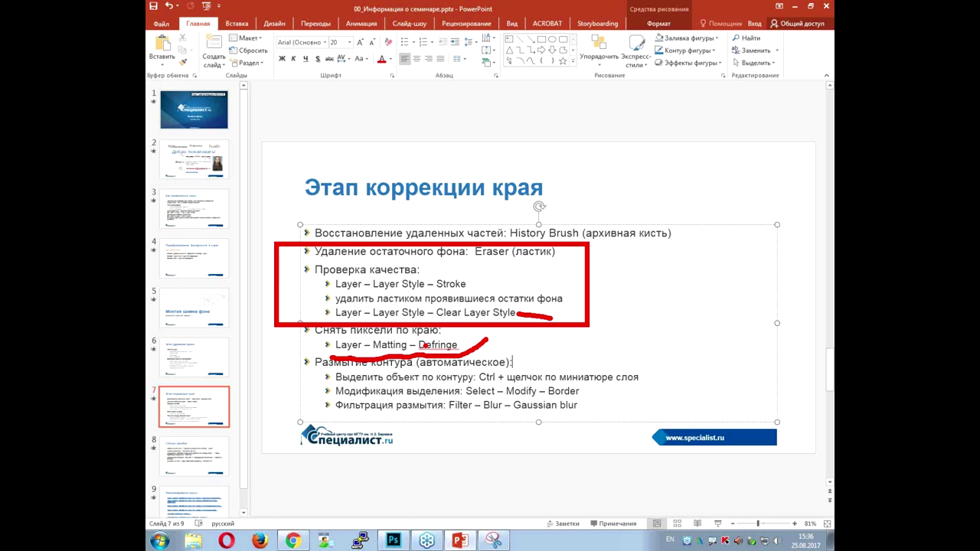
pyautogui.press('Escape')
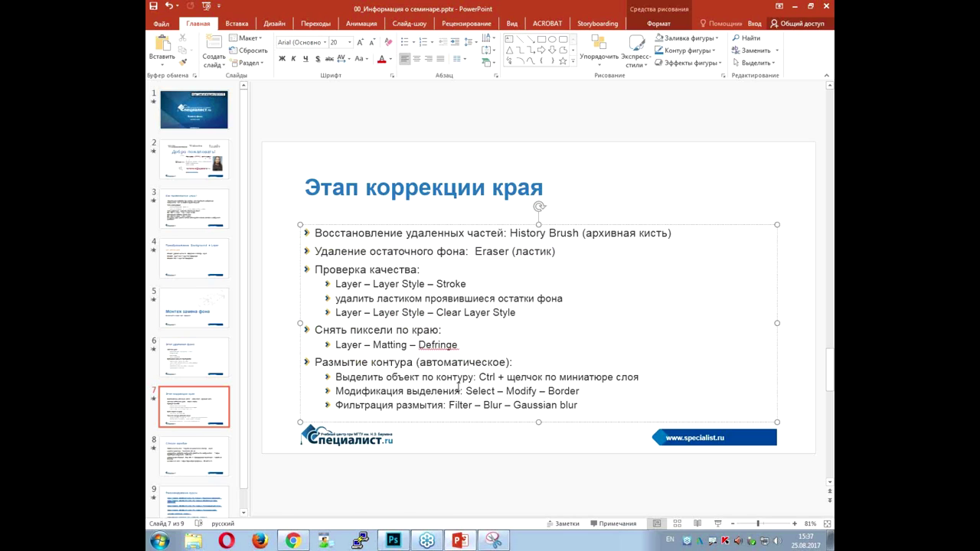
pyautogui.moveTo(314, 362); pyautogui.dragTo(656, 405)
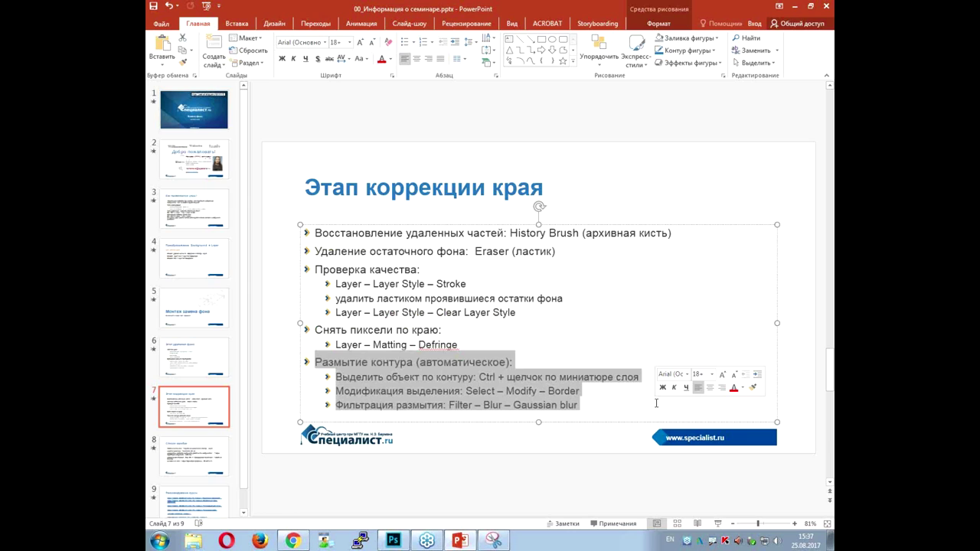
pyautogui.click(797, 6)
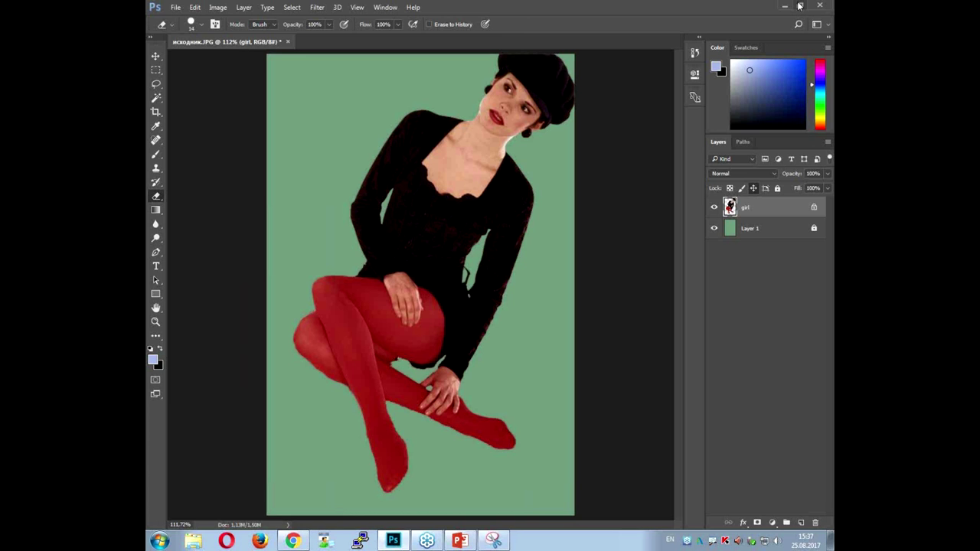
# - Zoom in on the shoulder and smooth its jagged edge with the Blur tool
pyautogui.scroll(3, 550, 180)
pyautogui.scroll(4, 550, 180)
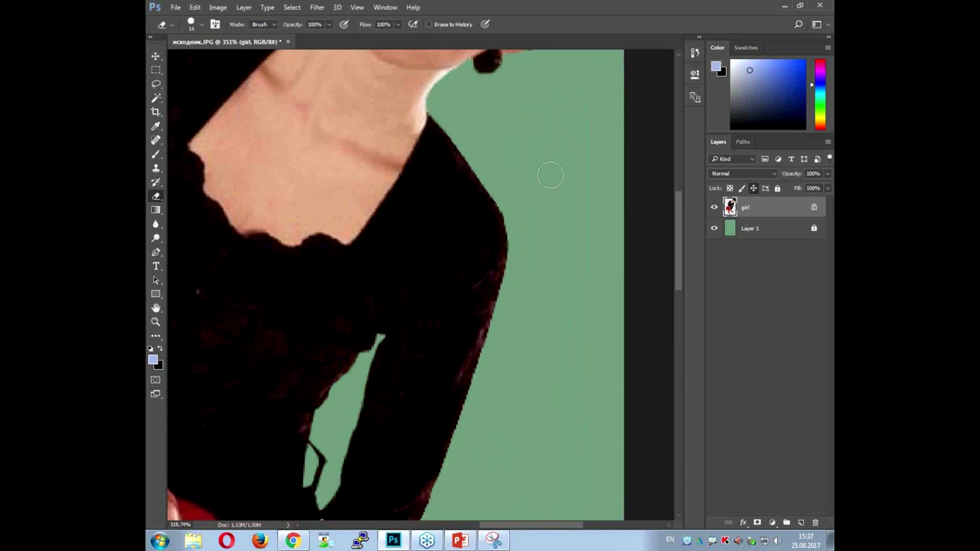
pyautogui.scroll(4, 547, 171)
pyautogui.moveTo(534, 196); pyautogui.dragTo(539, 274)
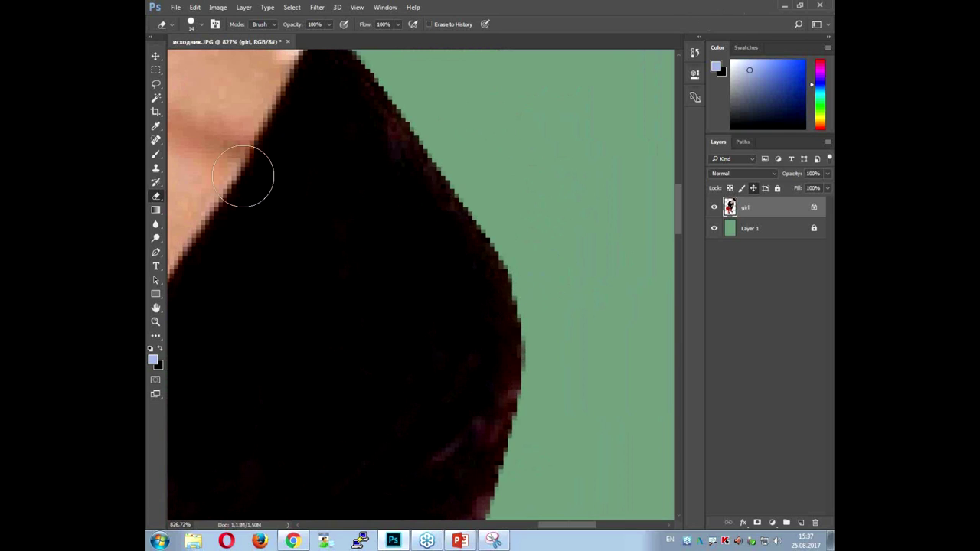
pyautogui.click(155, 225)
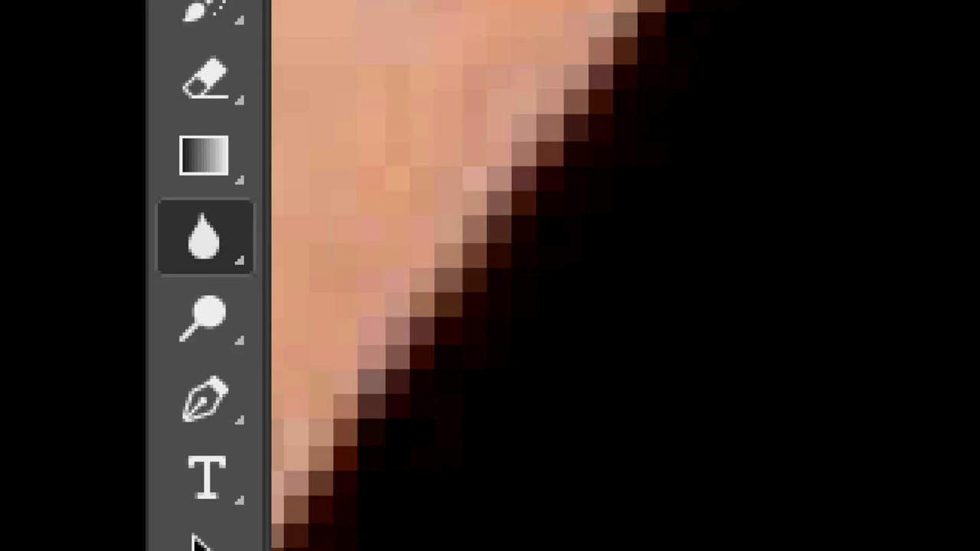
pyautogui.click(155, 225)
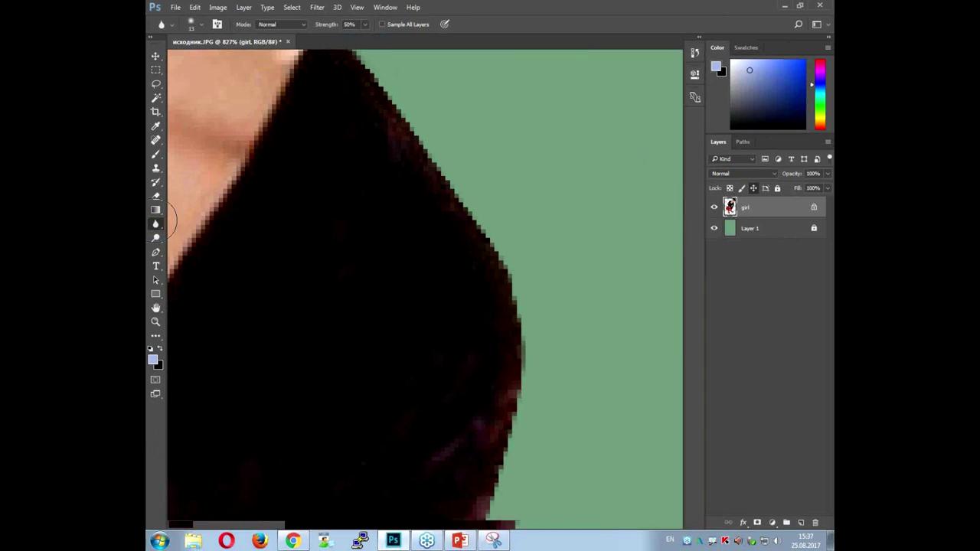
pyautogui.moveTo(373, 78)
pyautogui.mouseDown()
pyautogui.moveTo(481, 234)
pyautogui.moveTo(516, 339)
pyautogui.mouseUp()
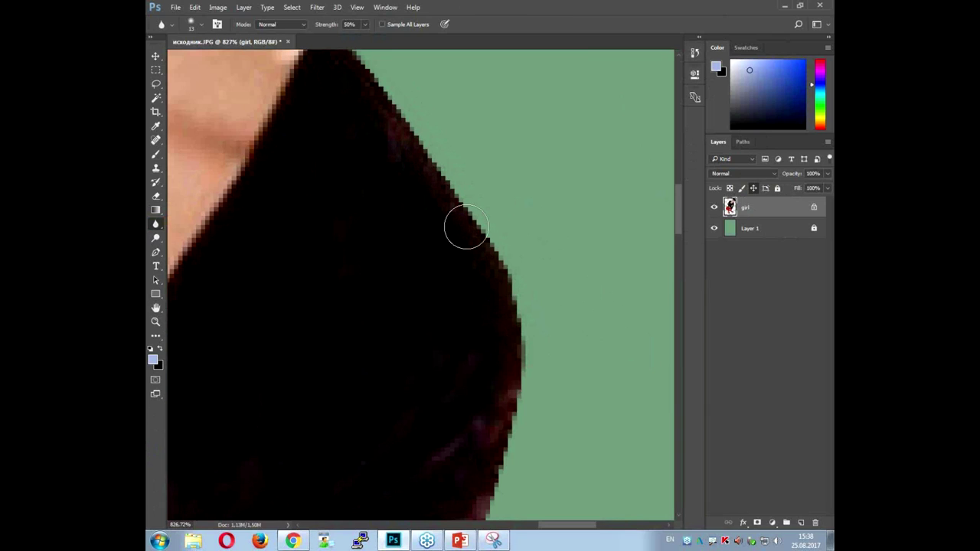
# - Handwrite an underlined, circled 'Girl' note on the canvas
pyautogui.moveTo(545, 121)
pyautogui.mouseDown()
pyautogui.moveTo(532, 219)
pyautogui.moveTo(572, 226)
pyautogui.mouseUp()
pyautogui.moveTo(498, 174); pyautogui.dragTo(612, 207)
pyautogui.moveTo(630, 104); pyautogui.dragTo(670, 191)
pyautogui.moveTo(575, 297)
pyautogui.mouseDown()
pyautogui.moveTo(622, 283)
pyautogui.moveTo(504, 175)
pyautogui.moveTo(574, 264)
pyautogui.mouseUp()
pyautogui.click(584, 267)
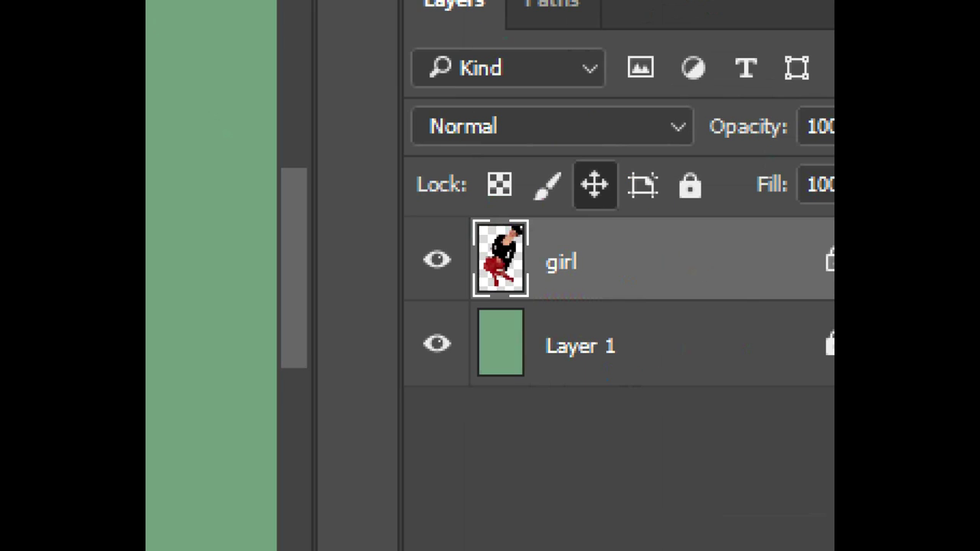
# - Box the girl layer thumbnail and handwrite 'Ch' beside it
pyautogui.moveTo(445, 199); pyautogui.dragTo(551, 314)
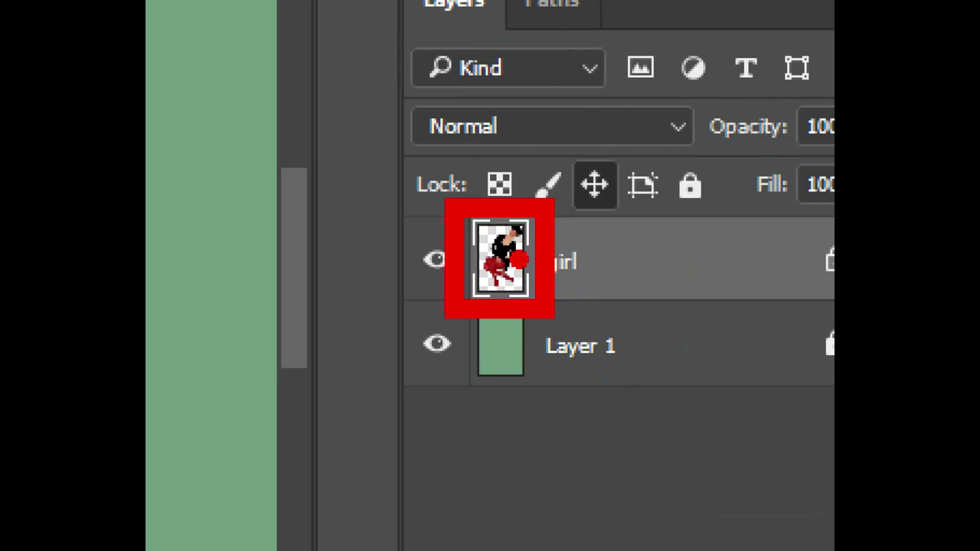
pyautogui.moveTo(643, 228)
pyautogui.mouseDown()
pyautogui.moveTo(632, 206)
pyautogui.moveTo(774, 219)
pyautogui.moveTo(767, 344)
pyautogui.mouseUp()
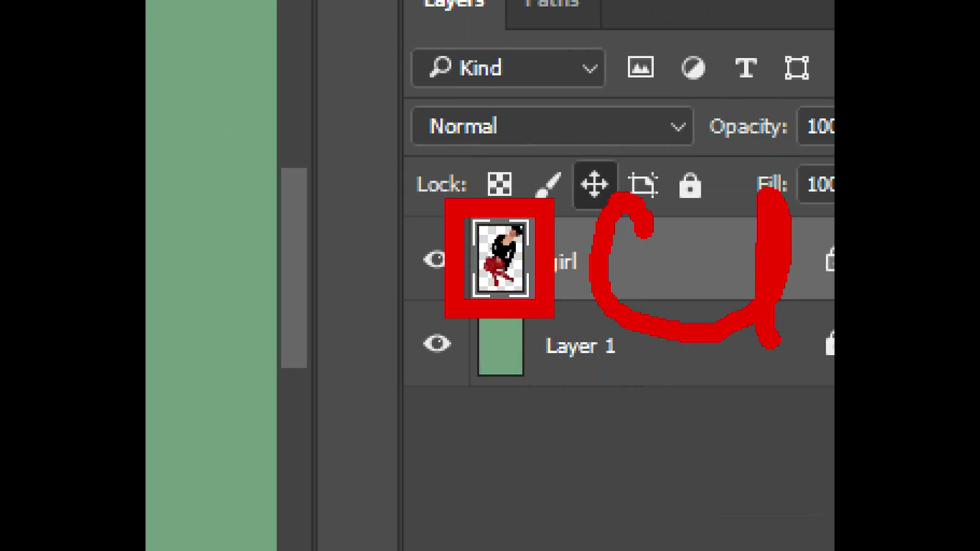
pyautogui.moveTo(710, 282); pyautogui.dragTo(833, 275)
pyautogui.moveTo(819, 192); pyautogui.dragTo(830, 336)
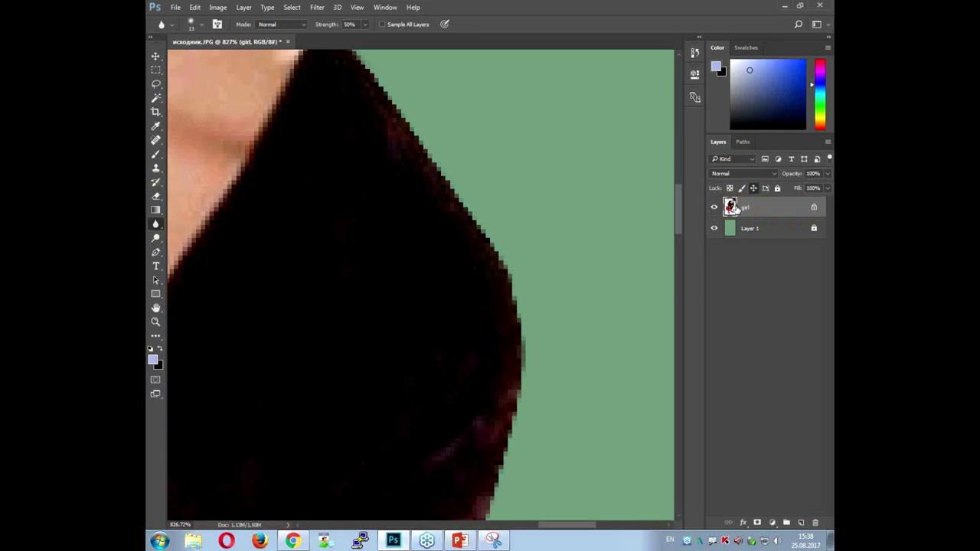
# - Load the girl layer's outline as an active selection
pyautogui.keyDown('ctrl'); pyautogui.click(733, 209); pyautogui.keyUp('ctrl')
pyautogui.hotkey('ctrl', '-')
pyautogui.scroll(-4, 460, 221)
pyautogui.scroll(-3, 460, 221)
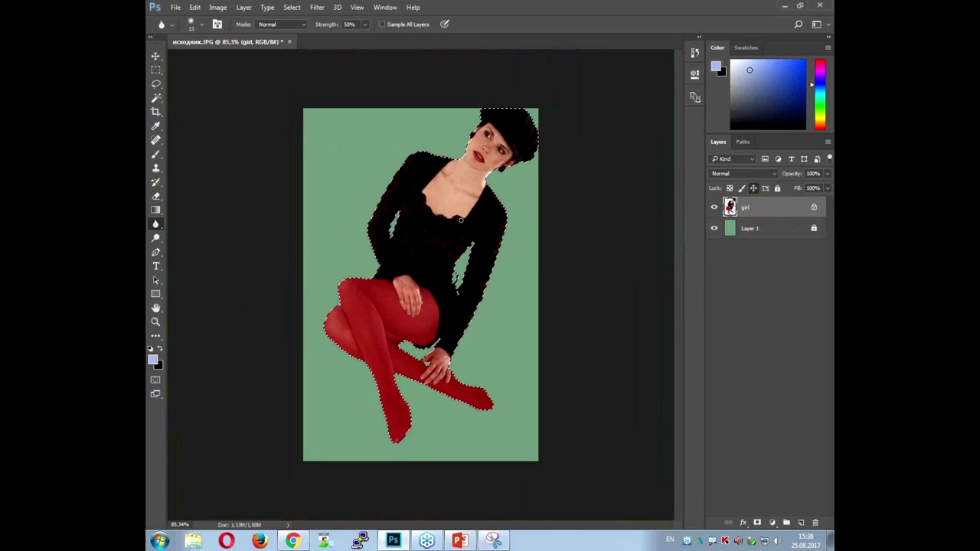
pyautogui.scroll(1, 480, 158)
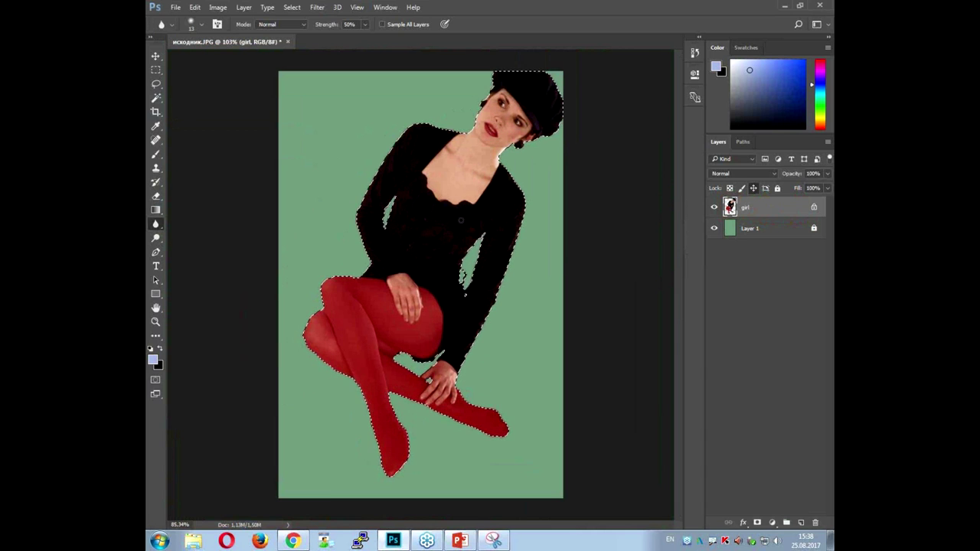
pyautogui.scroll(2, 481, 158)
pyautogui.scroll(2, 481, 158)
pyautogui.scroll(2, 481, 158)
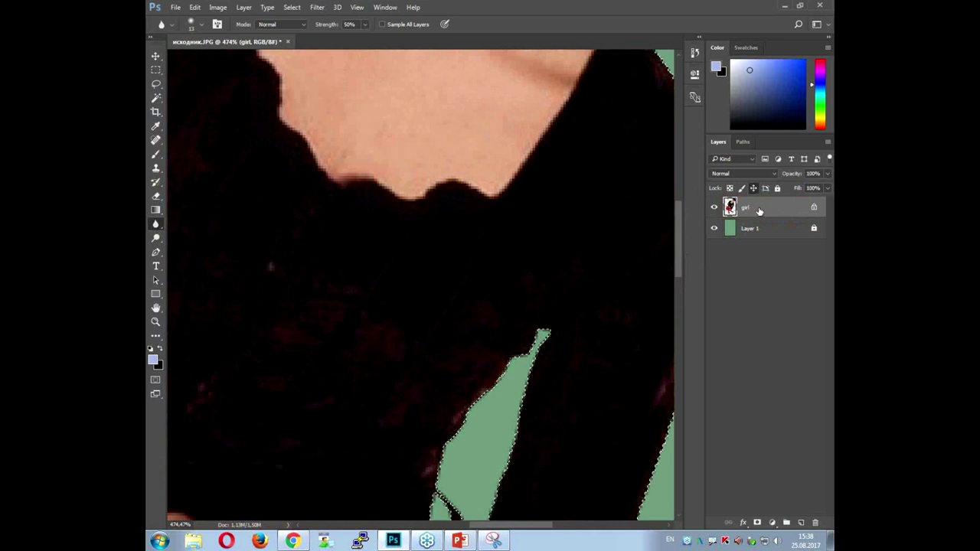
# - Zoom to the neck and collar edge and mark it with annotations
pyautogui.moveTo(634, 233)
pyautogui.mouseDown()
pyautogui.moveTo(529, 245)
pyautogui.moveTo(474, 378)
pyautogui.mouseUp()
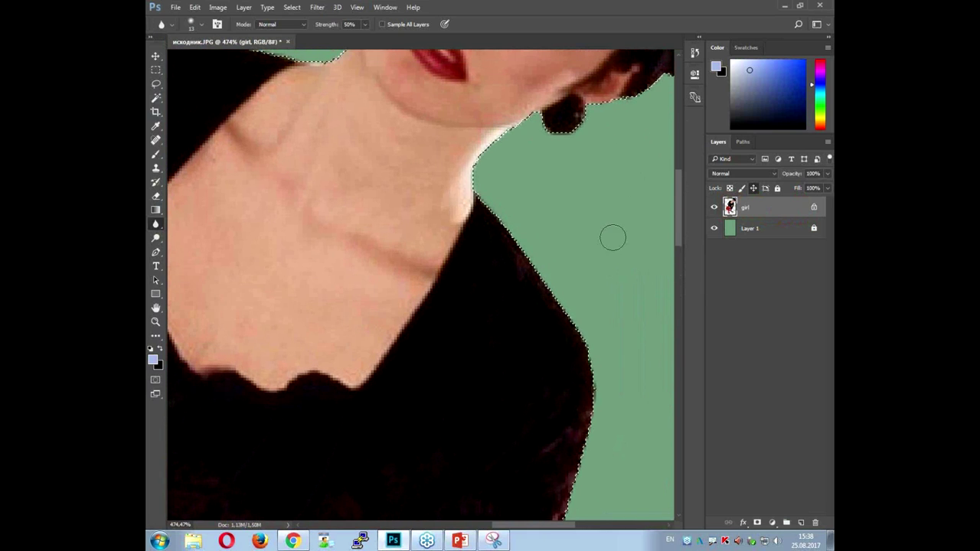
pyautogui.scroll(2, 612, 236)
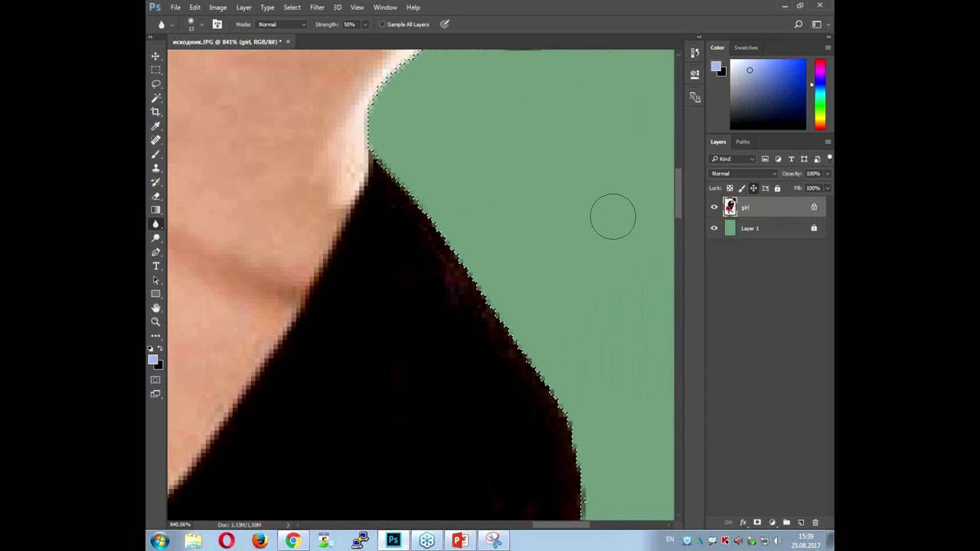
pyautogui.moveTo(375, 155); pyautogui.dragTo(523, 312)
pyautogui.moveTo(498, 266); pyautogui.dragTo(584, 241)
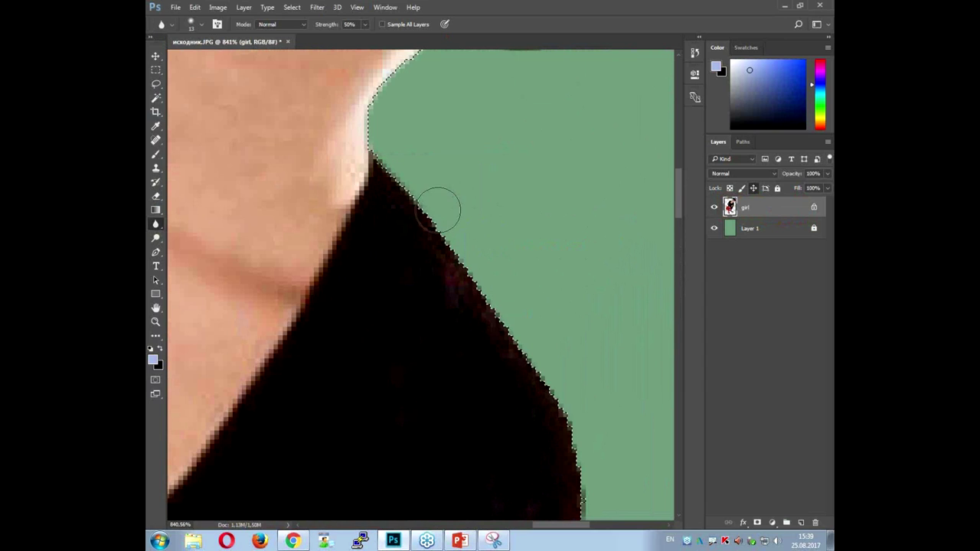
pyautogui.click(291, 7)
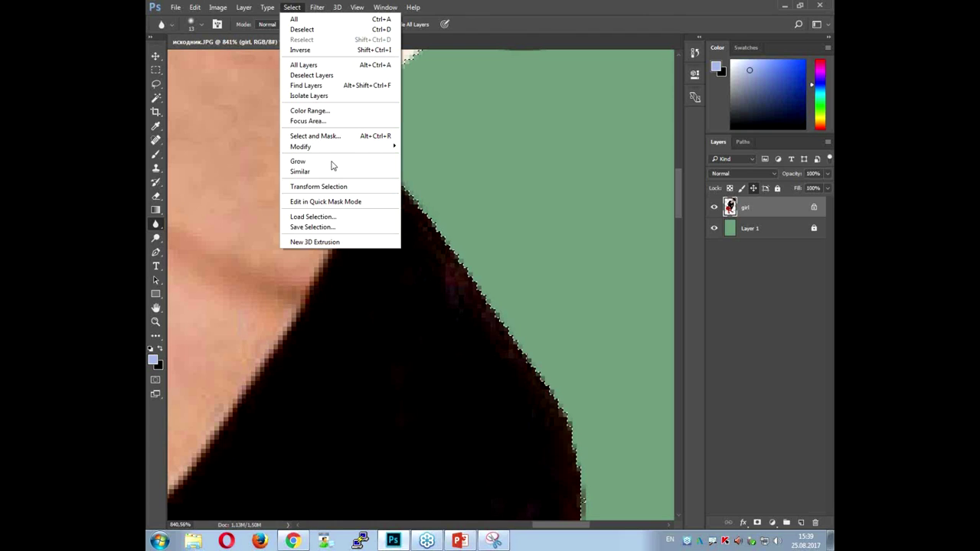
pyautogui.moveTo(337, 146)
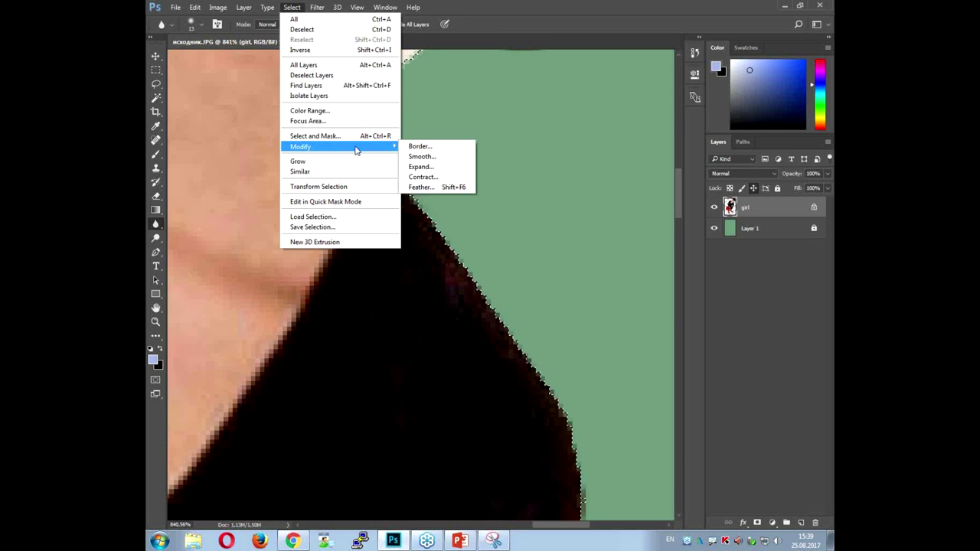
# - Convert the selection to a 2 px Border band and zoom in on it
pyautogui.click(423, 147)
pyautogui.press('Up')
pyautogui.press('Up')
pyautogui.write('2')
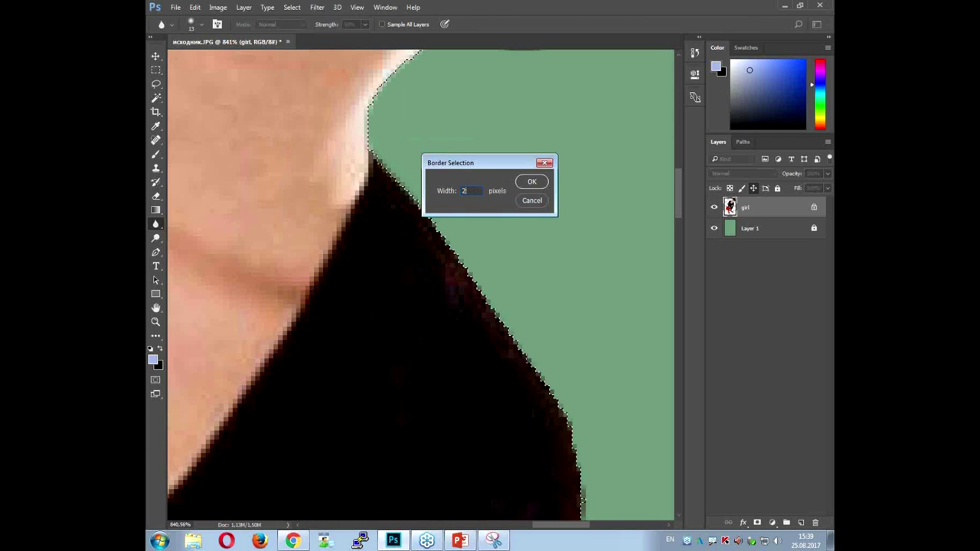
pyautogui.click(532, 182)
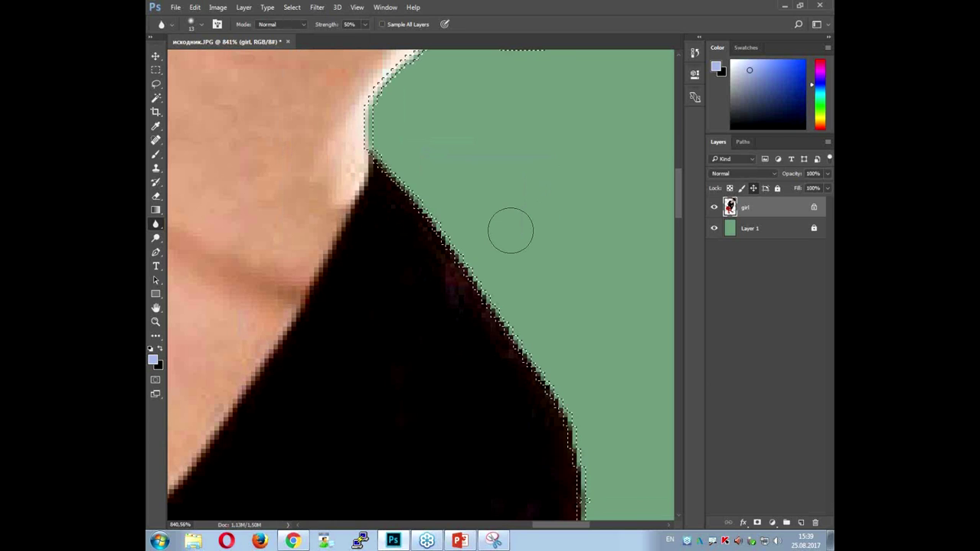
pyautogui.scroll(2, 498, 241)
pyautogui.scroll(2, 544, 298)
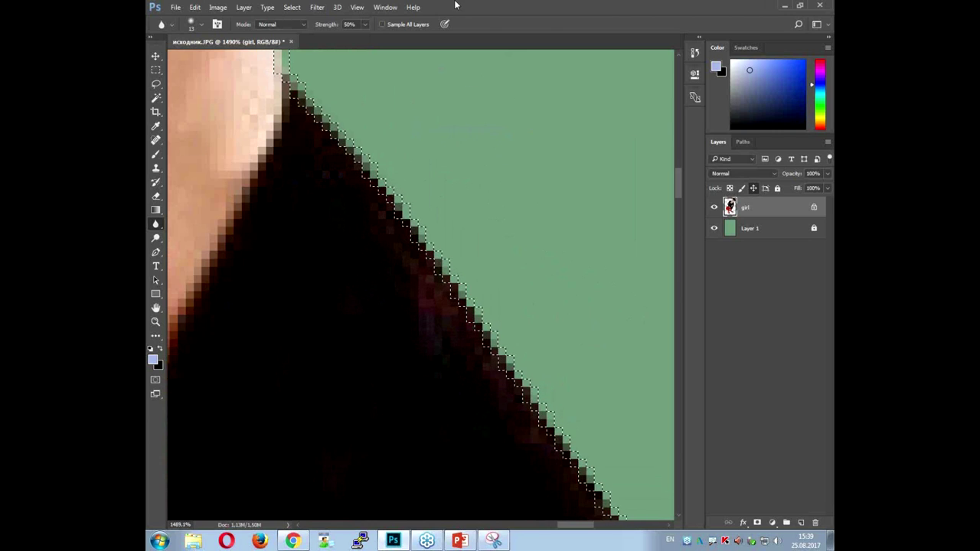
pyautogui.click(316, 8)
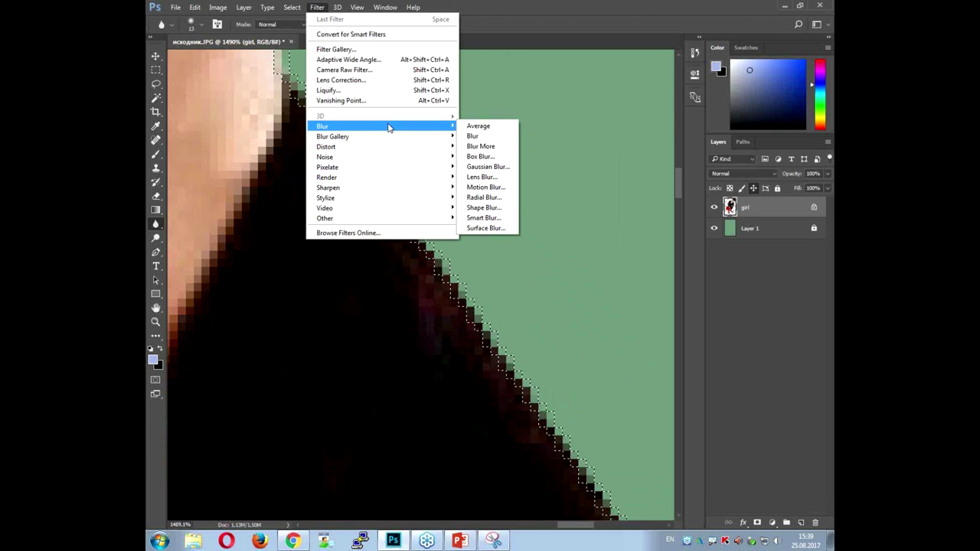
pyautogui.moveTo(383, 126)
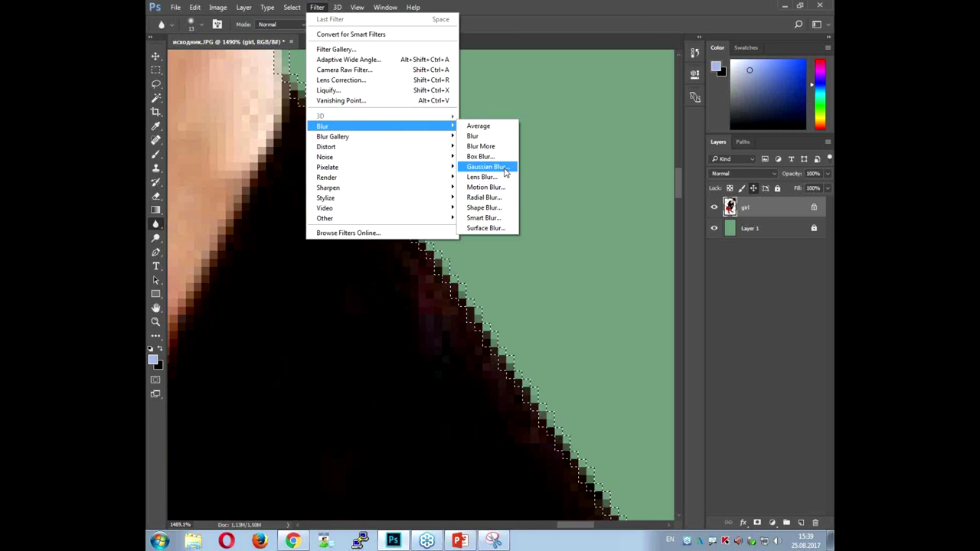
# - Apply a 1.0-radius Gaussian Blur to the edge band and deselect
pyautogui.click(504, 171)
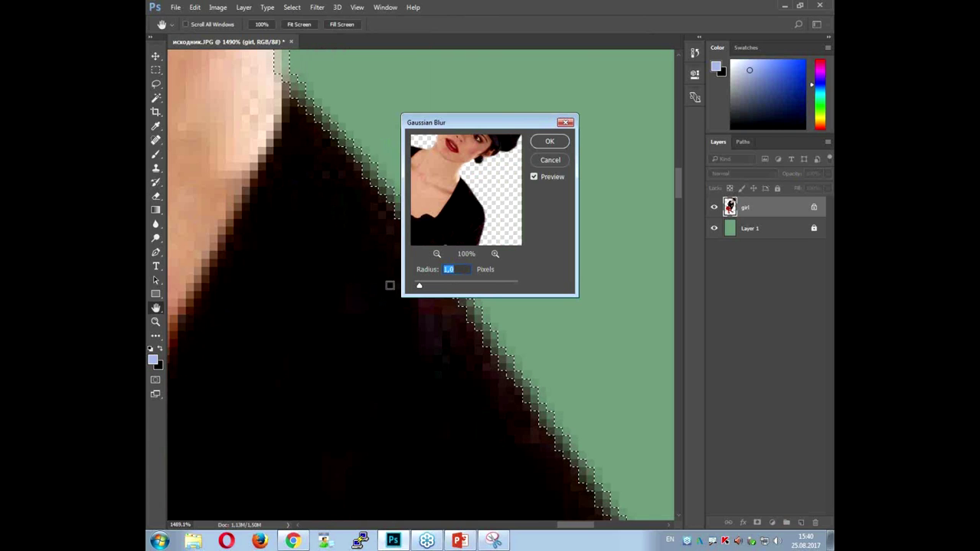
pyautogui.click(563, 141)
pyautogui.hotkey('ctrl', 'd')
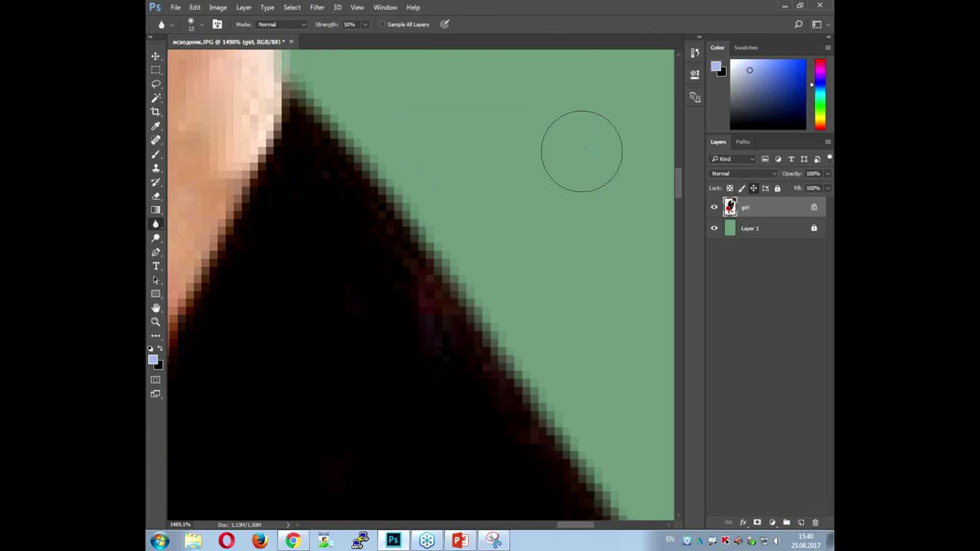
# - Compare the edge before and after the blur in the History panel
pyautogui.click(695, 53)
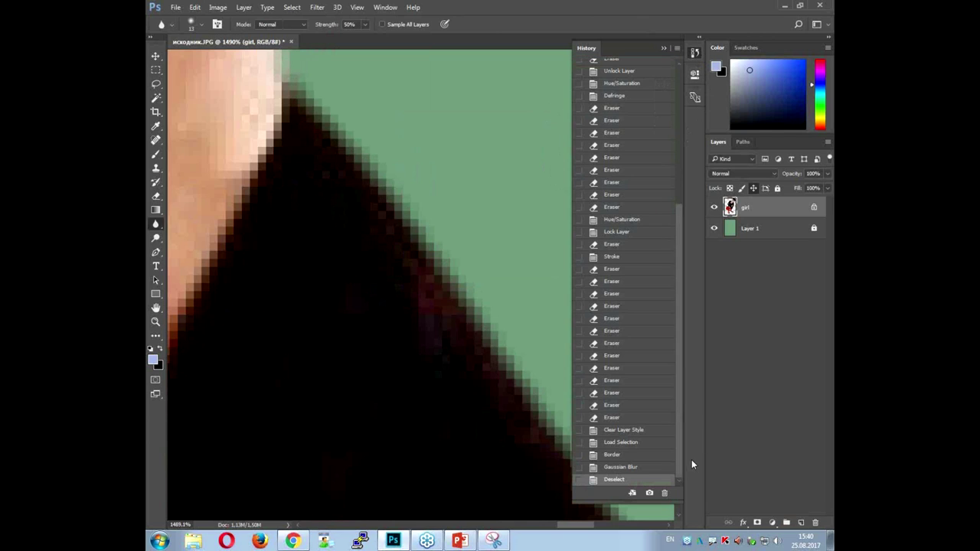
pyautogui.click(645, 435)
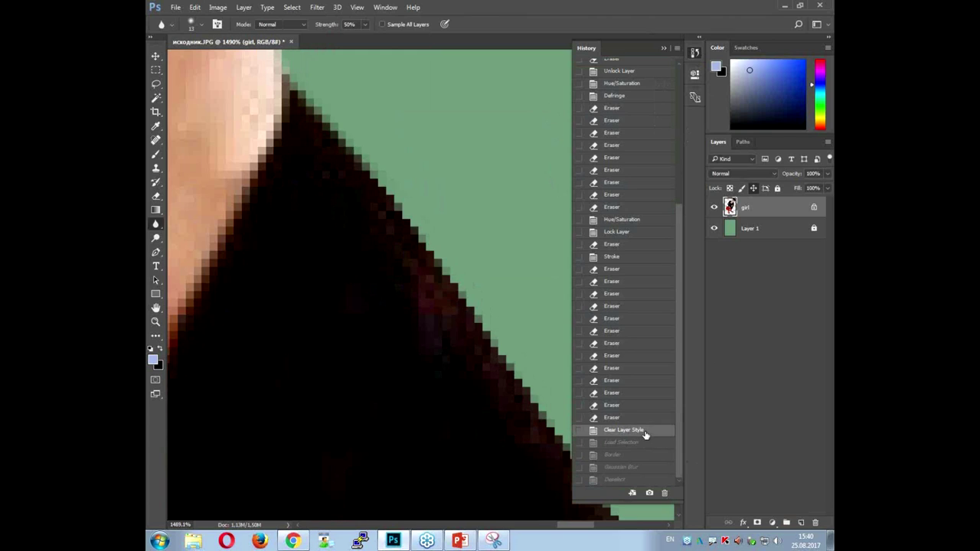
pyautogui.click(647, 480)
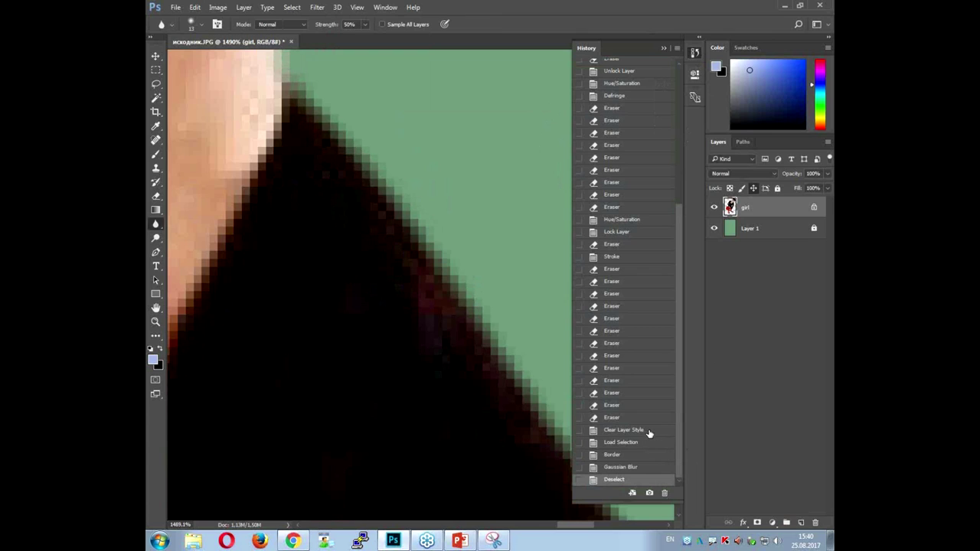
pyautogui.click(648, 434)
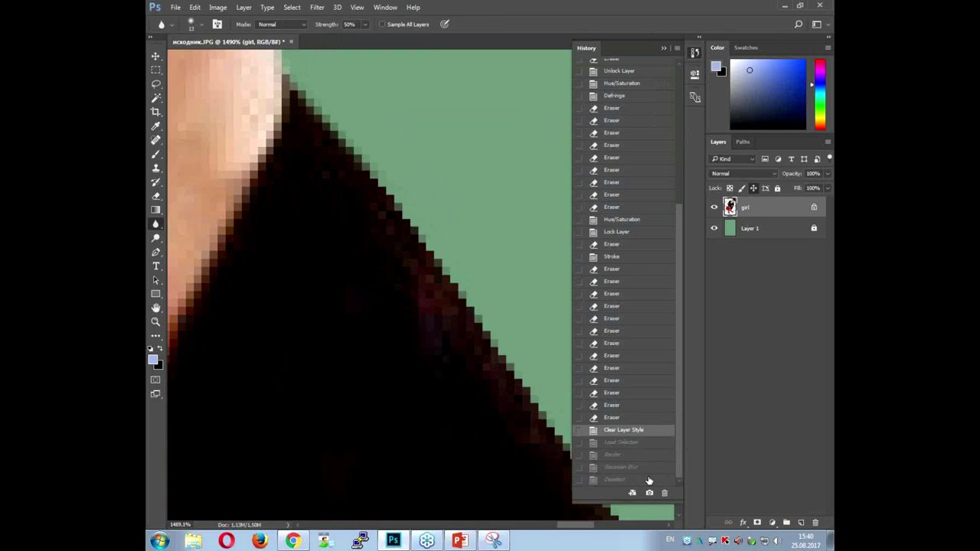
pyautogui.click(649, 481)
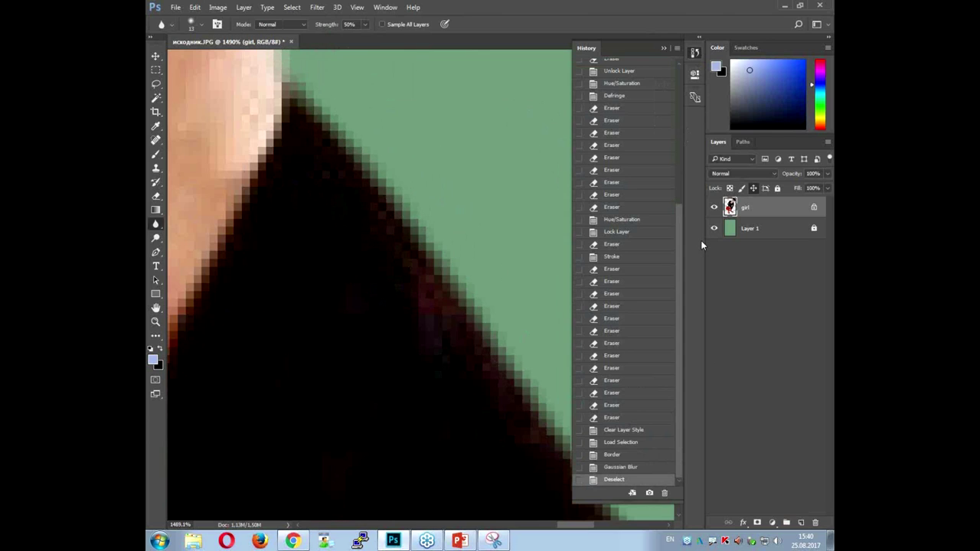
pyautogui.click(695, 52)
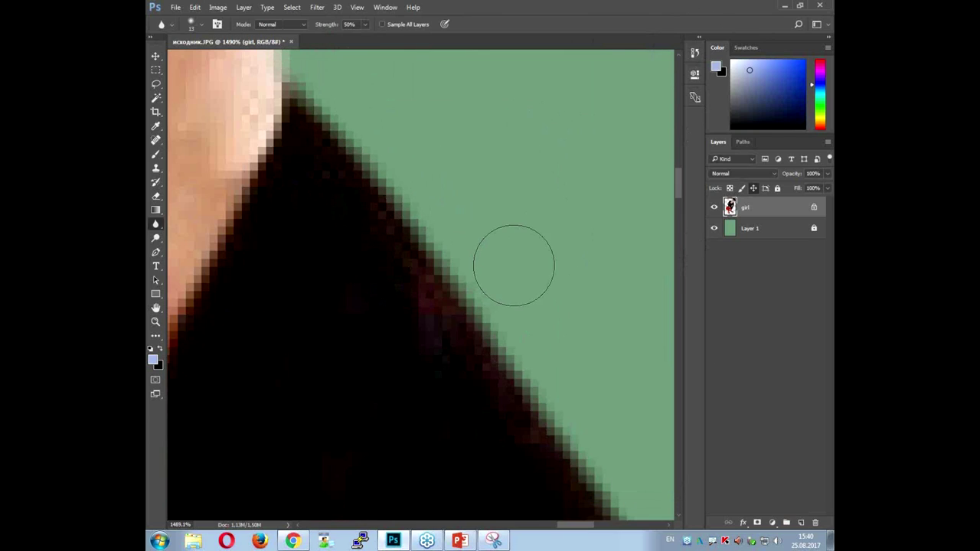
# - Zoom out and bring up the Open dialog
pyautogui.scroll(-5, 523, 263)
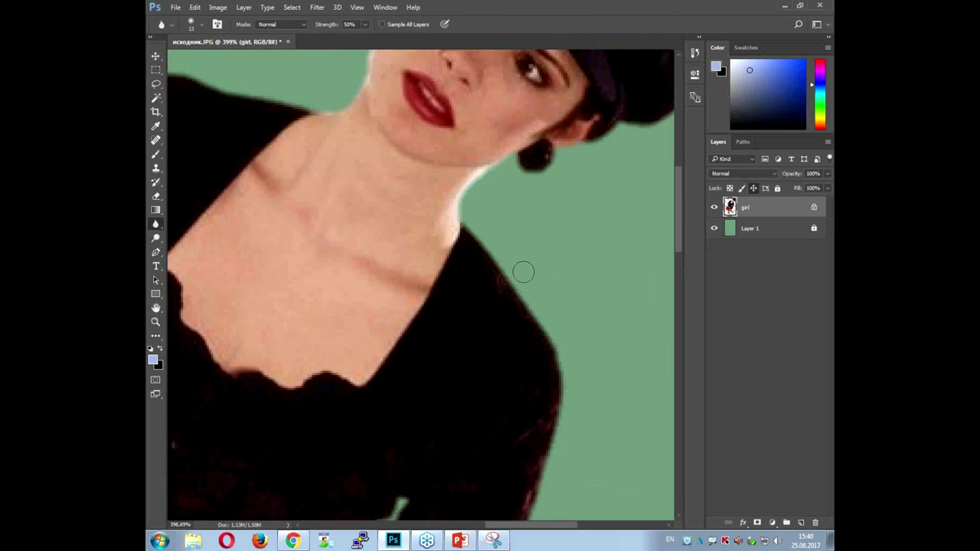
pyautogui.scroll(-4, 524, 263)
pyautogui.scroll(-2, 524, 268)
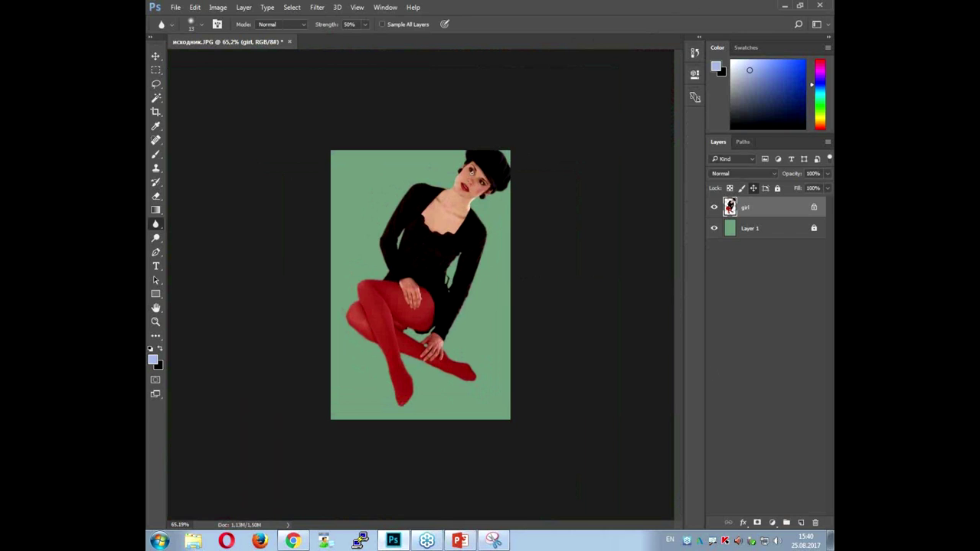
pyautogui.hotkey('ctrl', 'o')
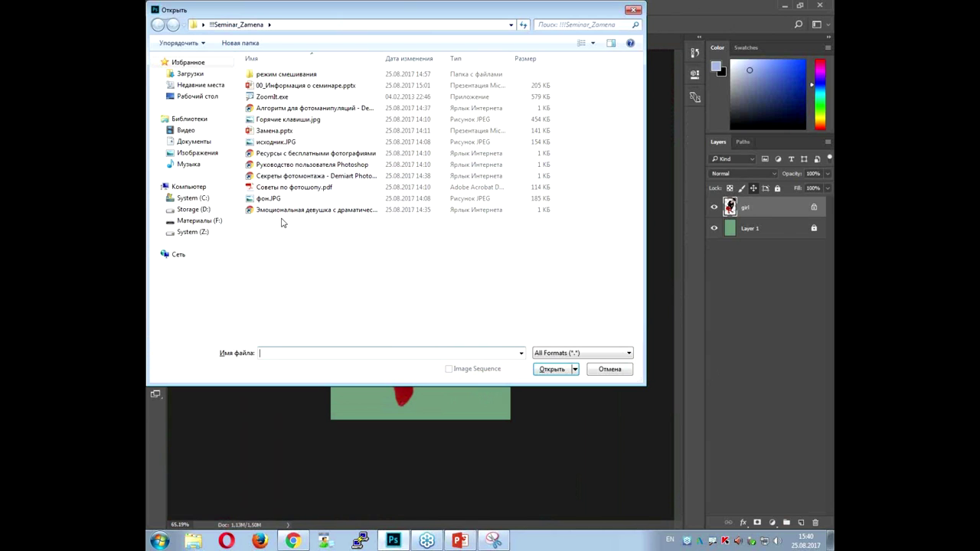
# - Open фон.JPG and tile it vertically beside the girl image
pyautogui.doubleClick(269, 198)
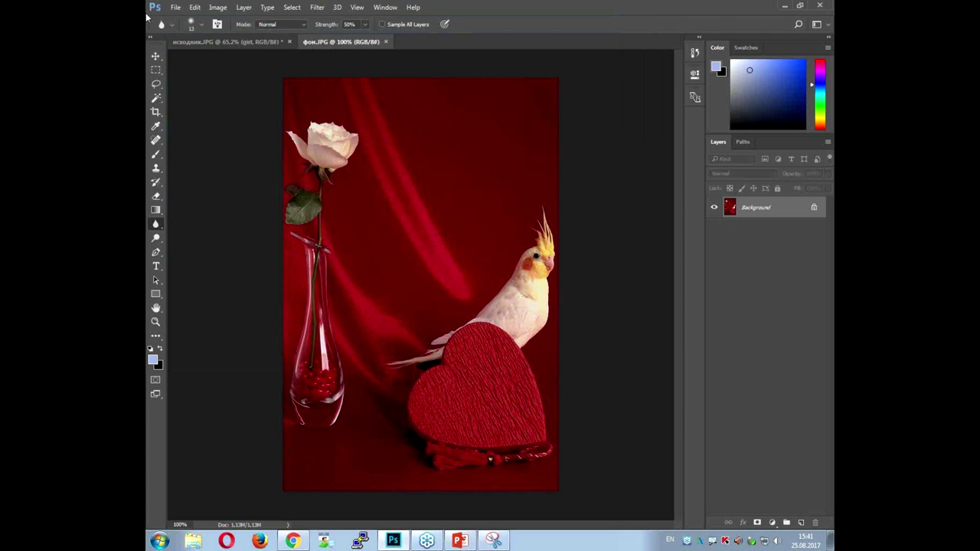
pyautogui.click(390, 8)
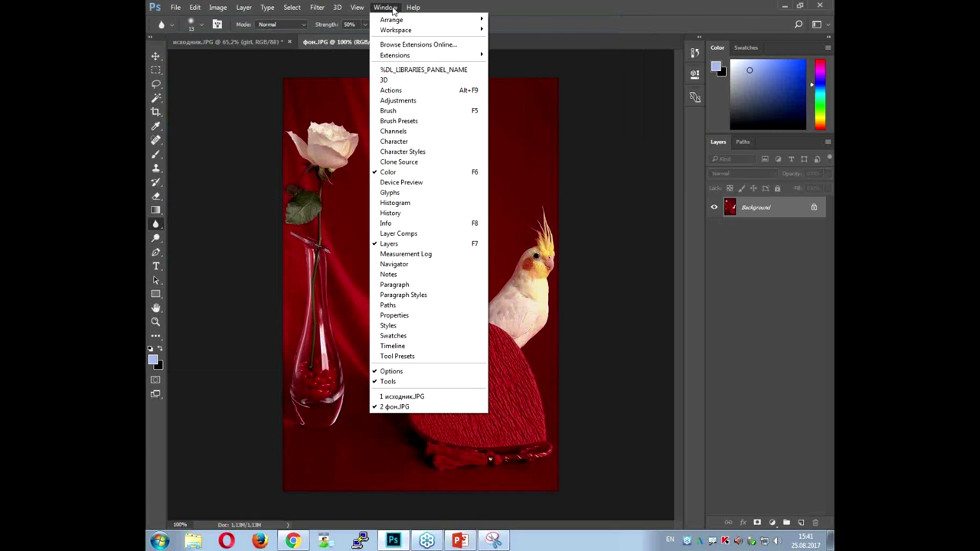
pyautogui.moveTo(392, 19)
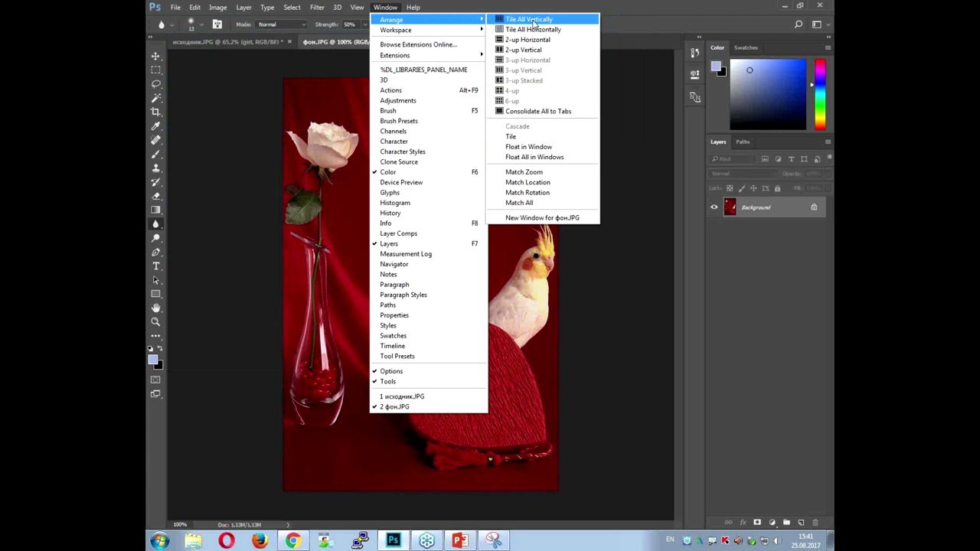
pyautogui.click(532, 20)
pyautogui.click(385, 6)
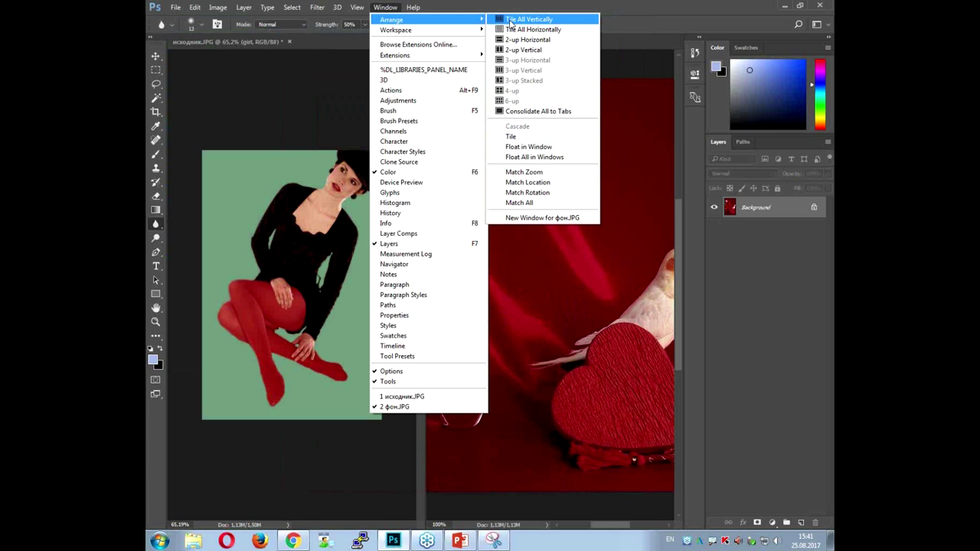
pyautogui.click(511, 20)
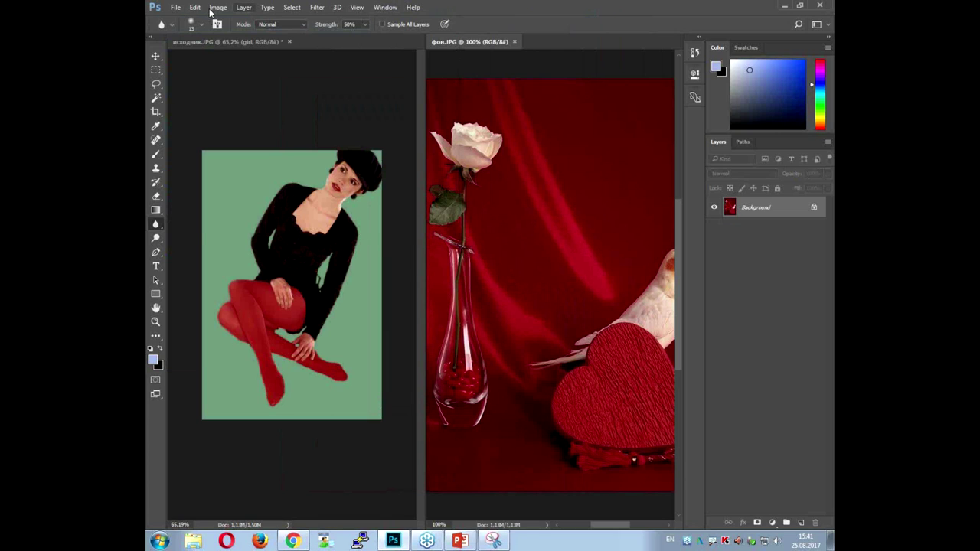
pyautogui.click(212, 8)
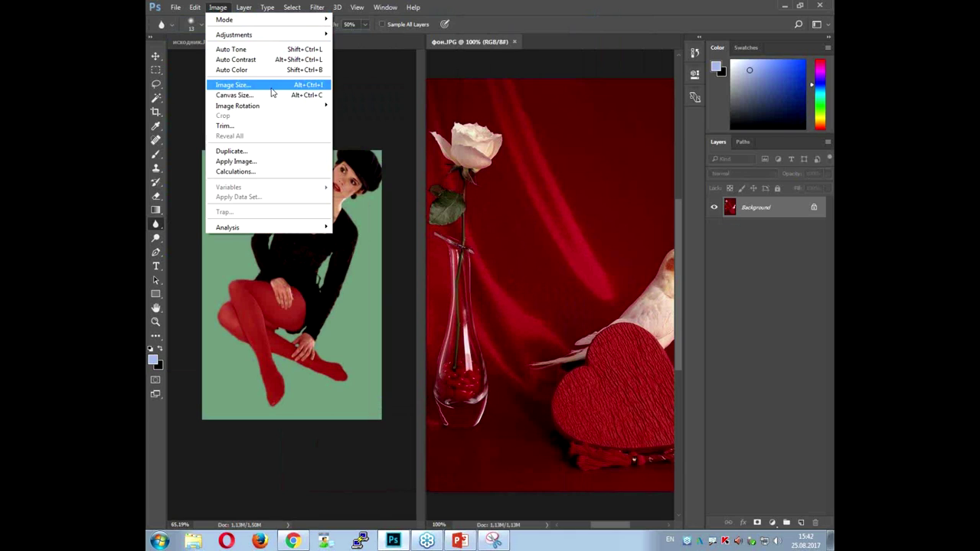
pyautogui.click(232, 85)
pyautogui.click(622, 271)
pyautogui.press('r')
pyautogui.click(507, 95)
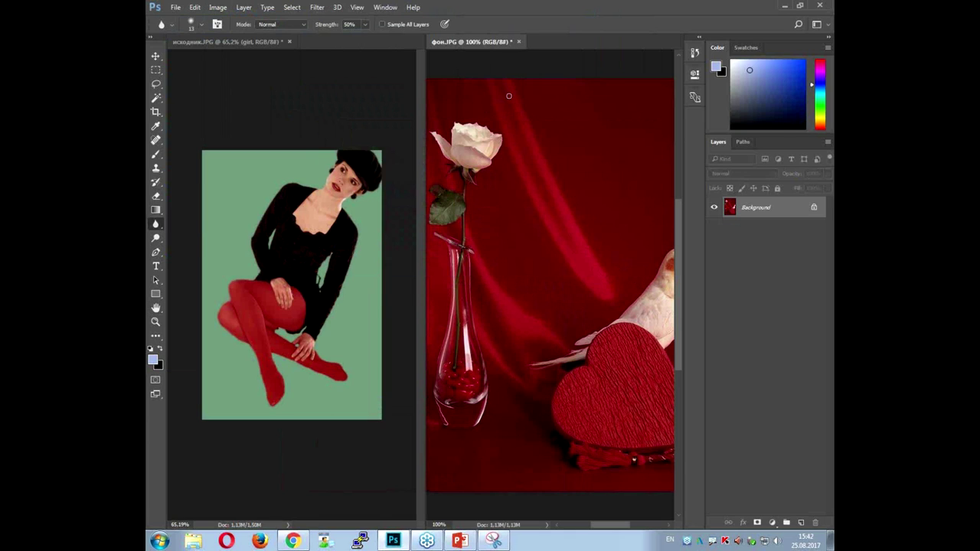
pyautogui.hotkey('ctrl', 'z')
pyautogui.click(217, 7)
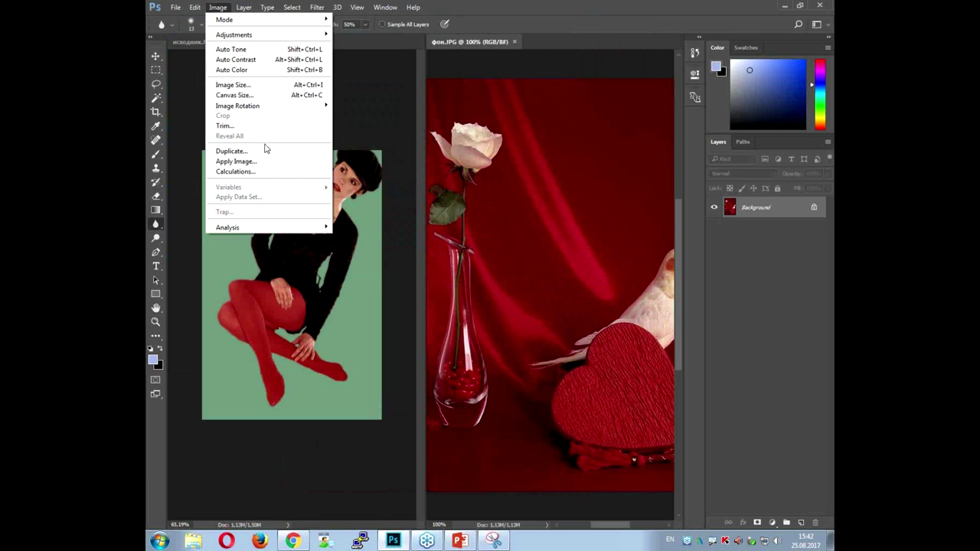
pyautogui.click(259, 84)
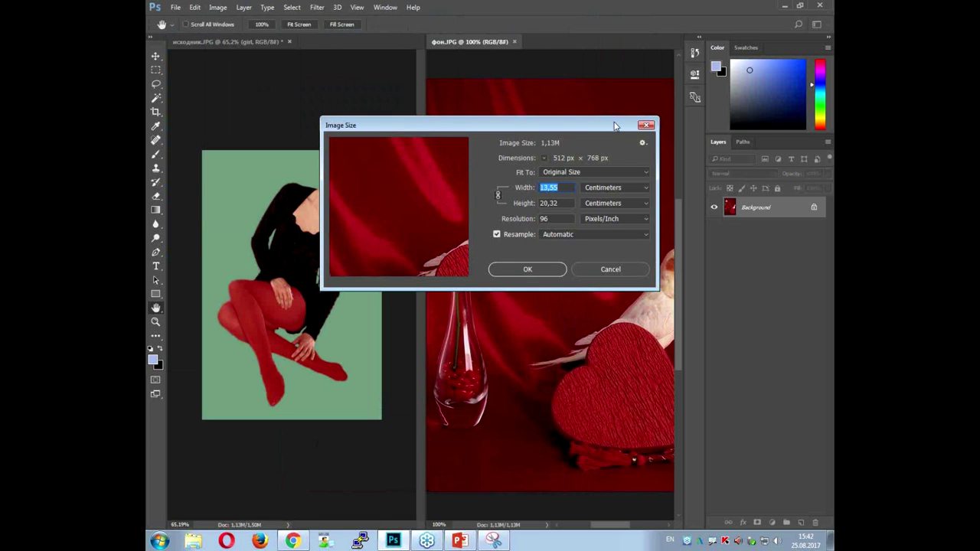
pyautogui.click(634, 271)
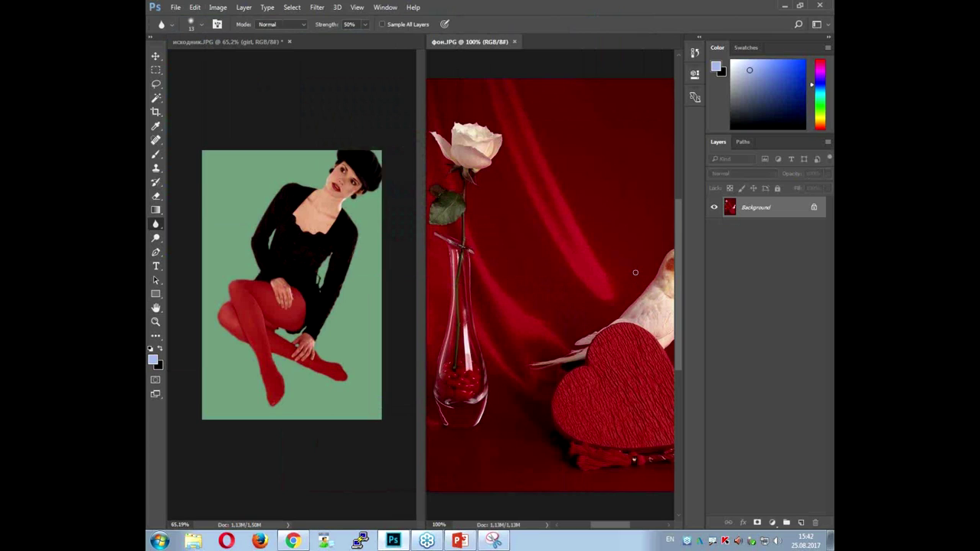
pyautogui.click(155, 56)
# - Drag the rose-and-parrot photo into исходник.JPG as Layer 2 below the girl, then close фон.JPG
pyautogui.click(324, 222)
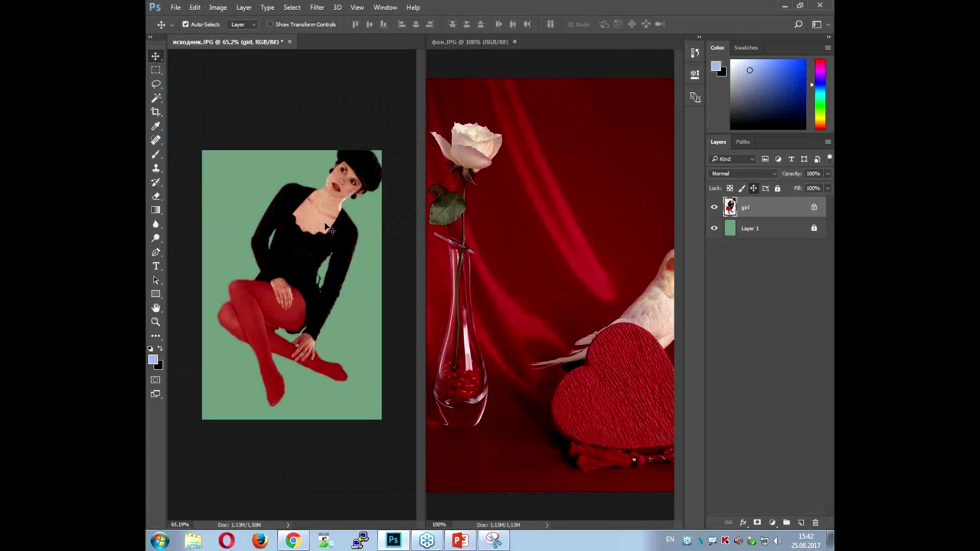
pyautogui.moveTo(328, 249); pyautogui.dragTo(494, 264)
pyautogui.moveTo(597, 175)
pyautogui.mouseDown()
pyautogui.moveTo(589, 273)
pyautogui.moveTo(528, 337)
pyautogui.moveTo(334, 315)
pyautogui.moveTo(424, 316)
pyautogui.mouseUp()
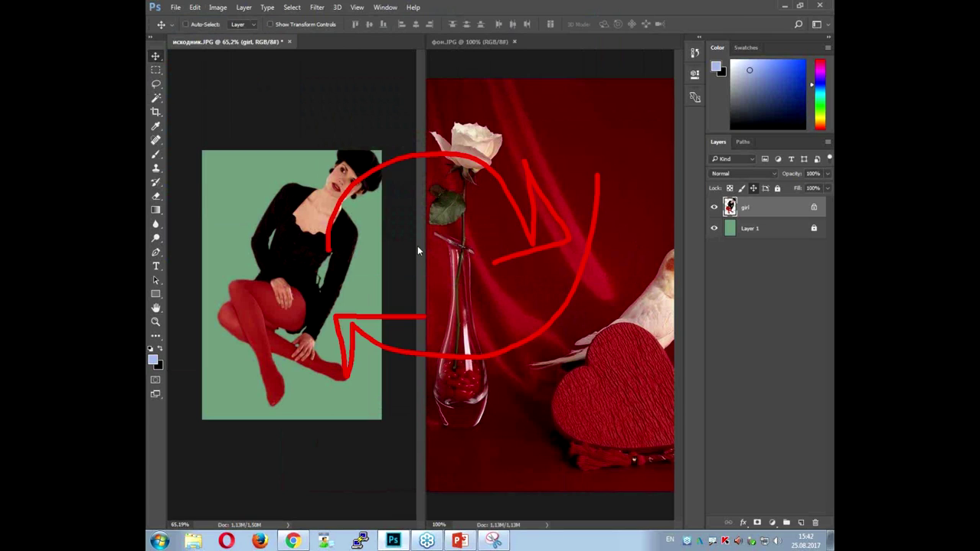
pyautogui.click(534, 184)
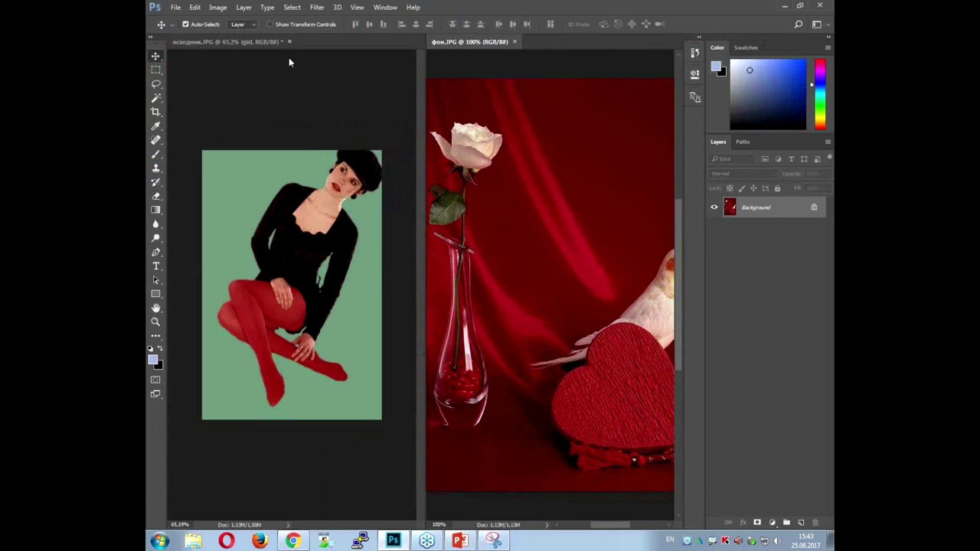
pyautogui.scroll(-3, 555, 257)
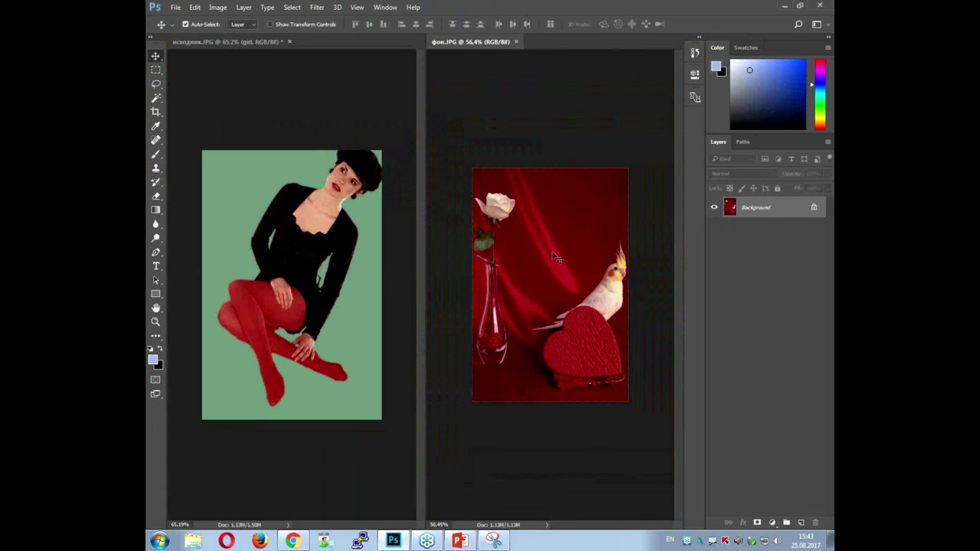
pyautogui.moveTo(551, 276)
pyautogui.mouseDown()
pyautogui.moveTo(371, 286)
pyautogui.moveTo(334, 267)
pyautogui.mouseUp()
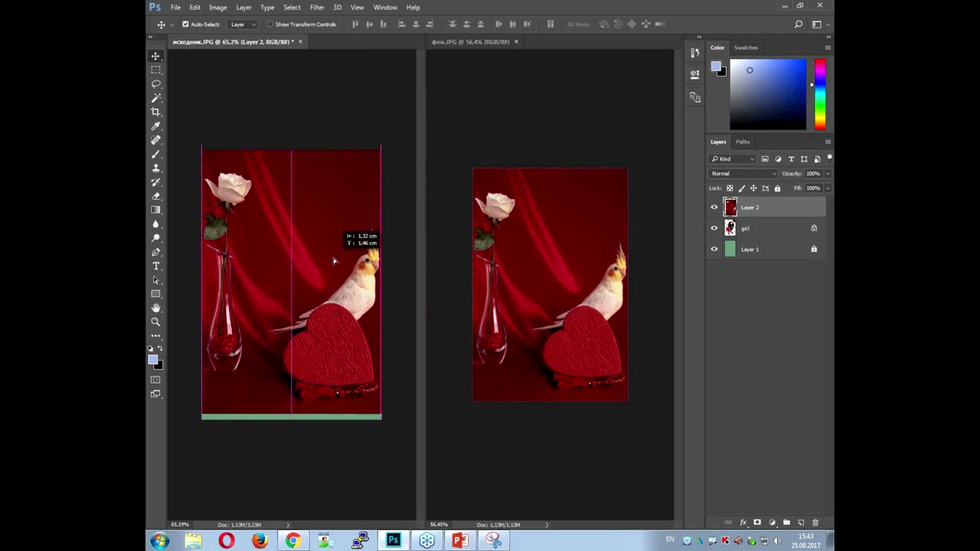
pyautogui.moveTo(334, 267); pyautogui.dragTo(335, 268)
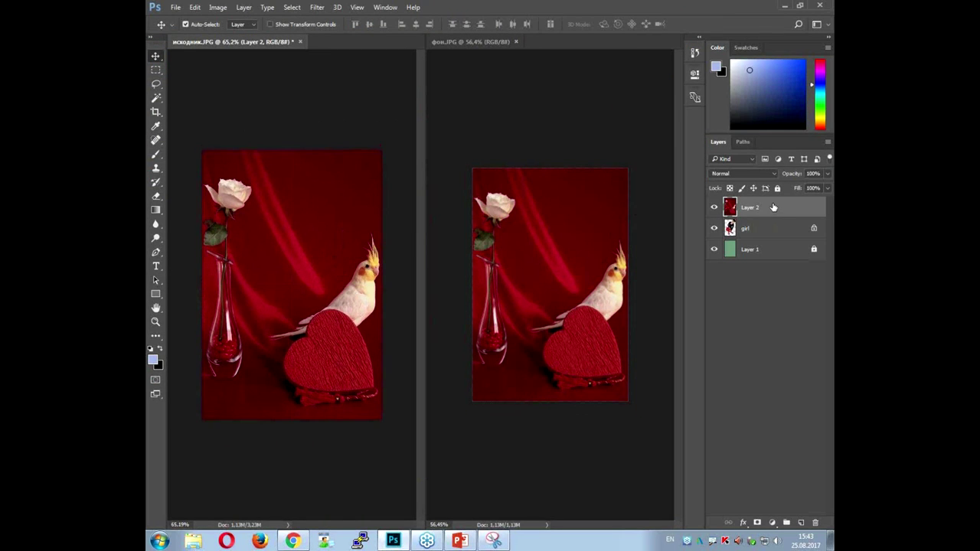
pyautogui.moveTo(780, 227); pyautogui.dragTo(784, 240)
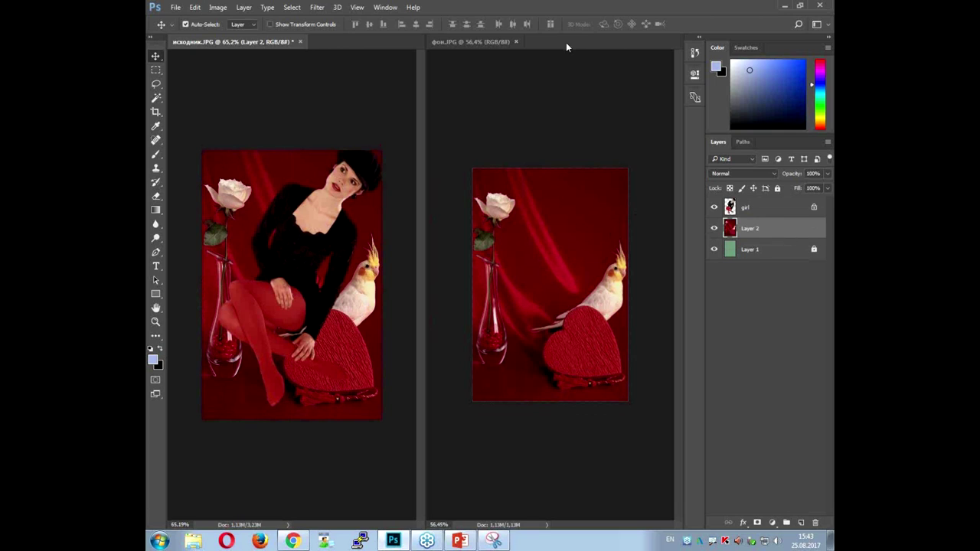
pyautogui.click(517, 42)
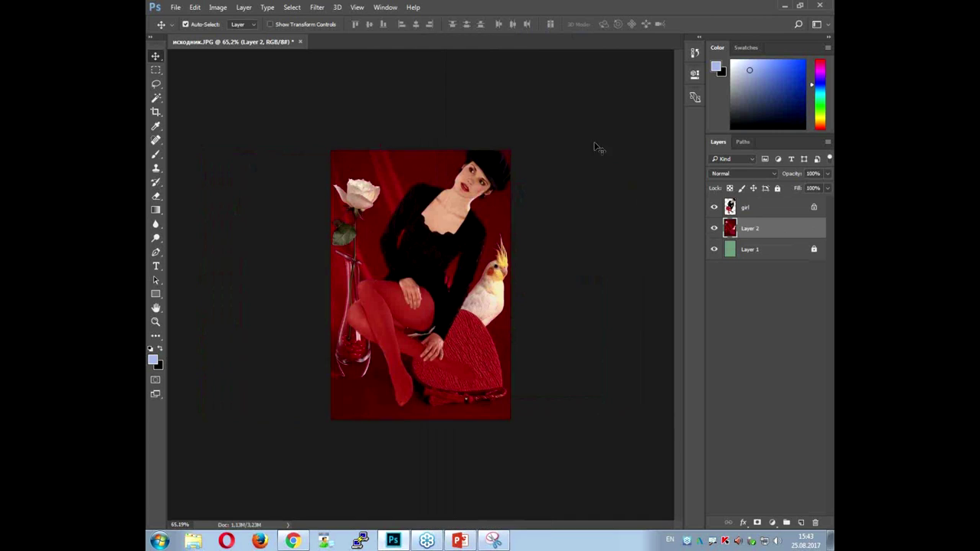
# - Unlock the girl layer, move her down 5 cm, and turn off Auto-Select
pyautogui.hotkey('ctrl', '+')
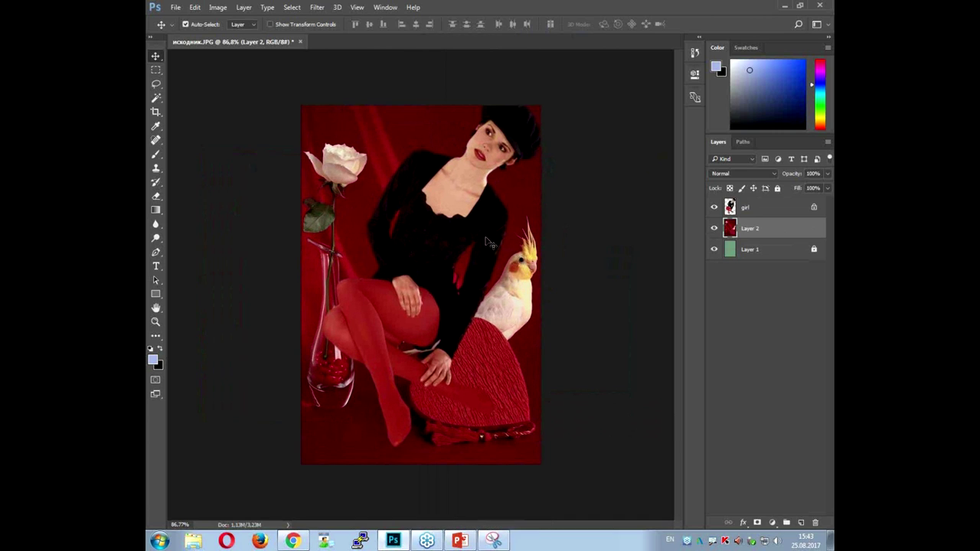
pyautogui.click(806, 198)
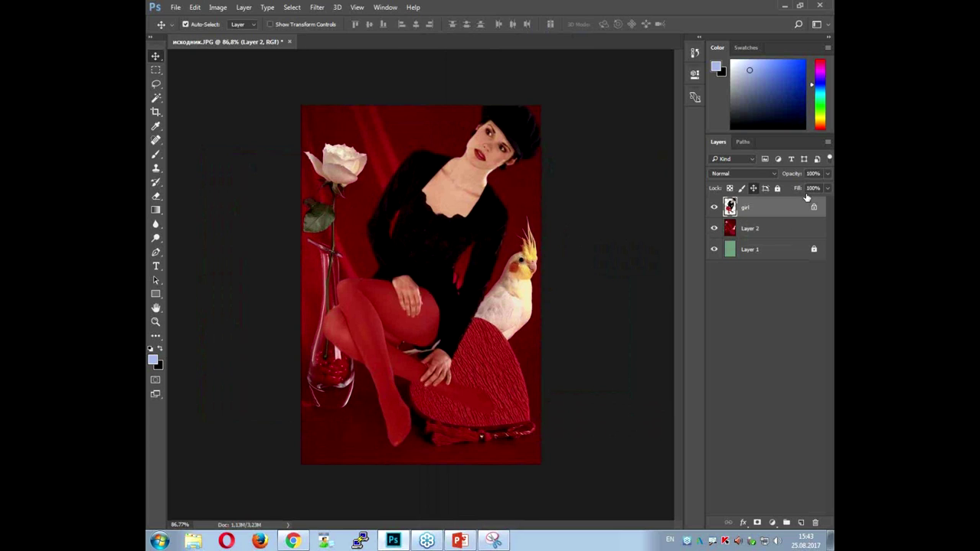
pyautogui.click(815, 211)
pyautogui.scroll(-2, 490, 191)
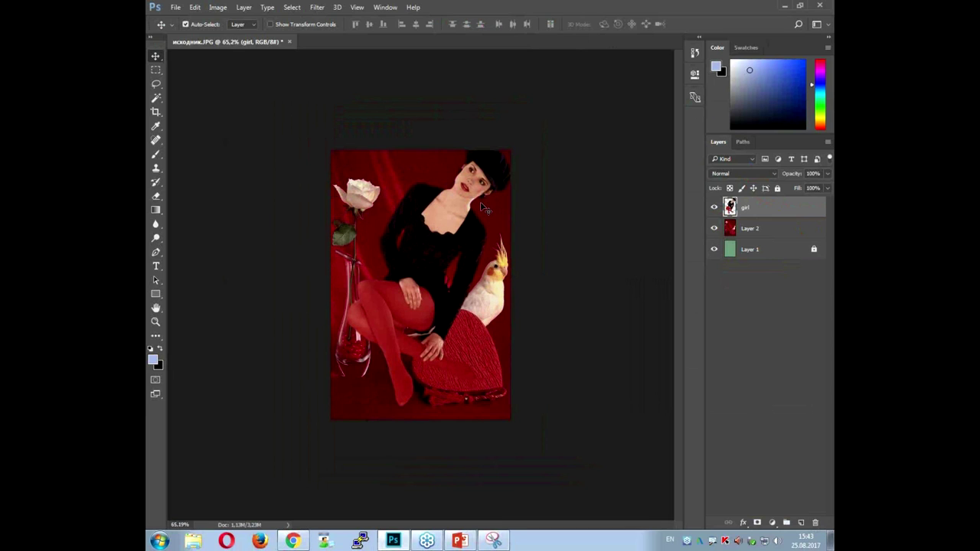
pyautogui.moveTo(459, 214); pyautogui.dragTo(455, 297)
pyautogui.click(185, 23)
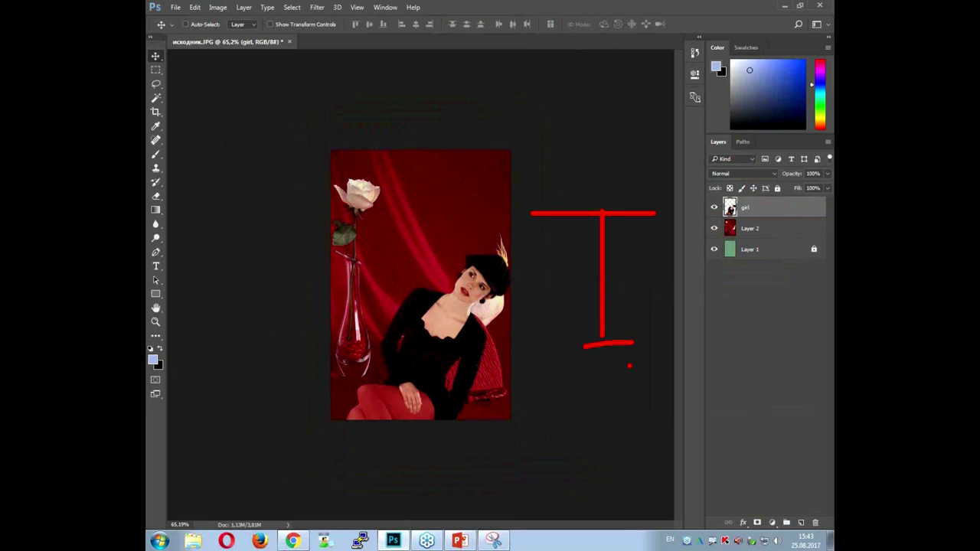
# - Free-transform the girl layer, rotating her upright about -39° and stretching her from the top
pyautogui.hotkey('ctrl', 't')
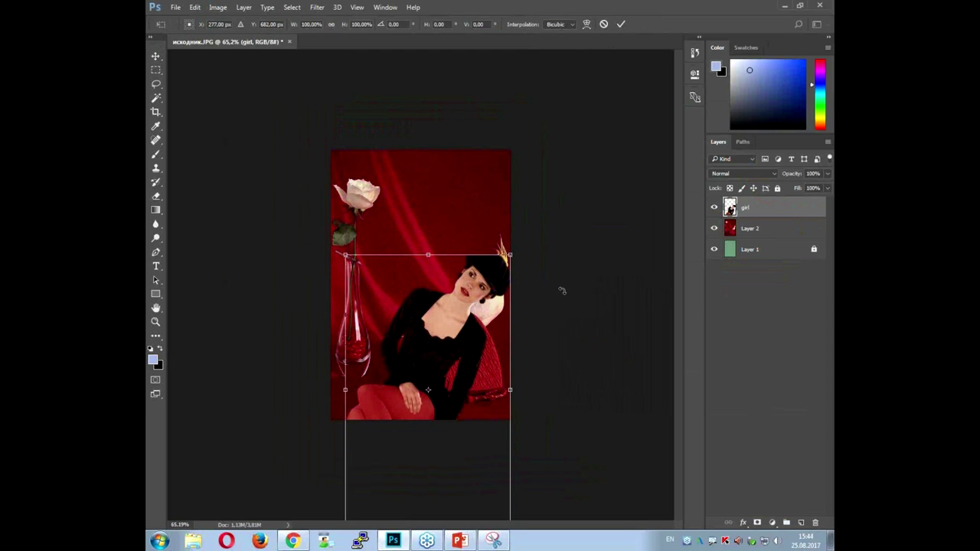
pyautogui.moveTo(581, 306)
pyautogui.mouseDown()
pyautogui.moveTo(510, 206)
pyautogui.moveTo(518, 210)
pyautogui.mouseUp()
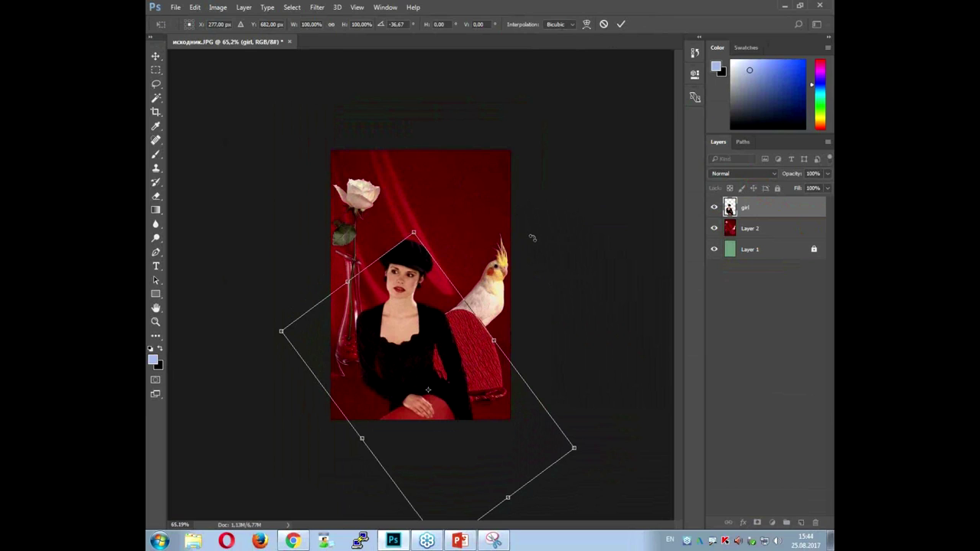
pyautogui.moveTo(535, 285)
pyautogui.mouseDown()
pyautogui.moveTo(562, 290)
pyautogui.moveTo(556, 312)
pyautogui.moveTo(575, 302)
pyautogui.mouseUp()
pyautogui.moveTo(535, 265); pyautogui.dragTo(547, 286)
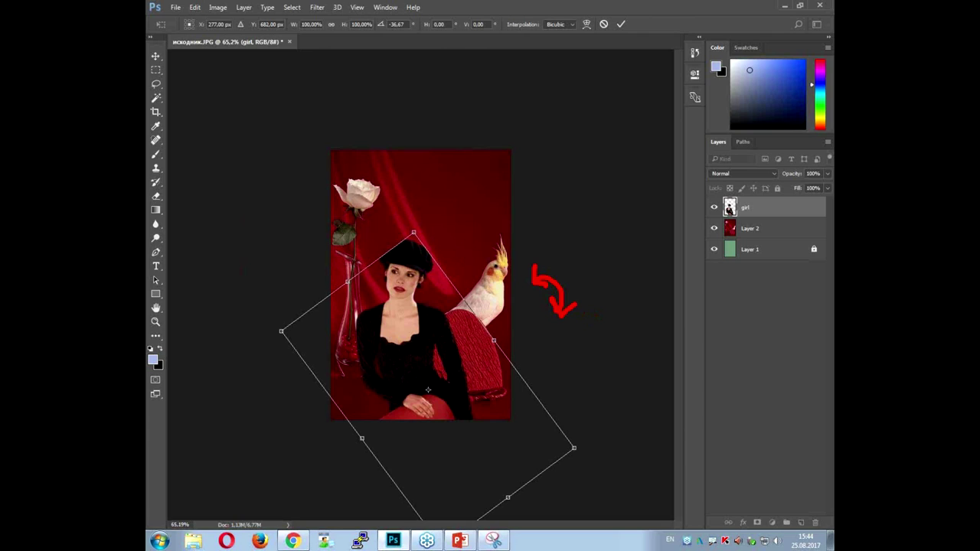
pyautogui.moveTo(414, 230); pyautogui.dragTo(414, 229)
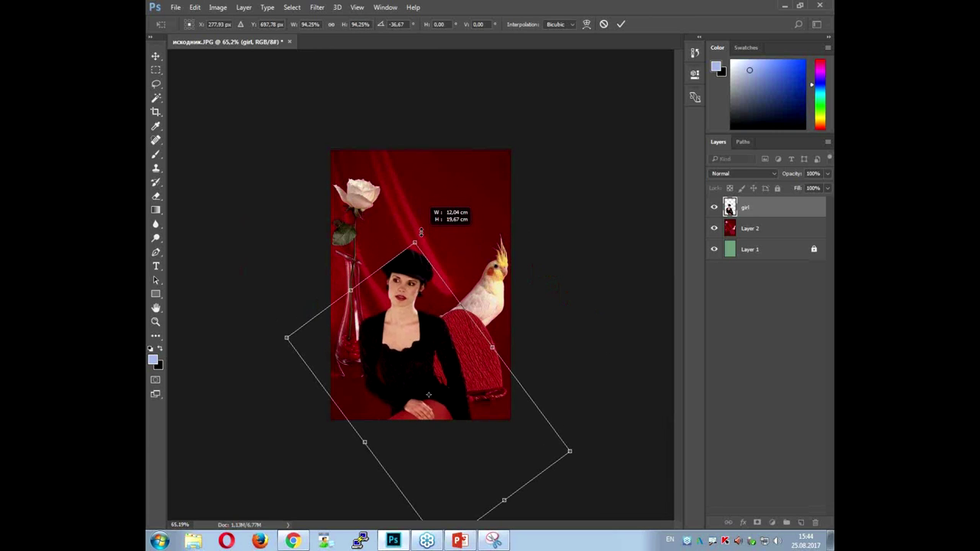
pyautogui.moveTo(414, 229); pyautogui.dragTo(412, 223)
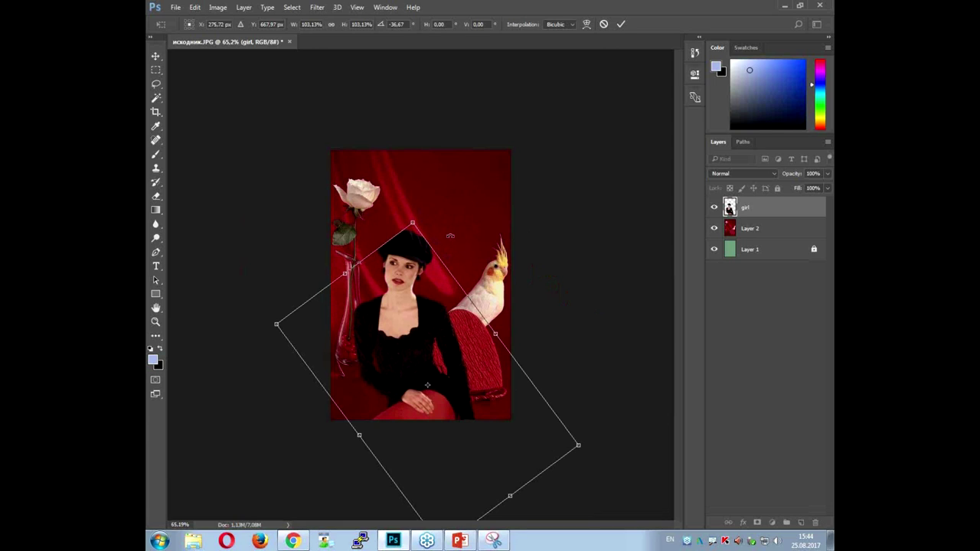
pyautogui.moveTo(429, 193); pyautogui.dragTo(441, 217)
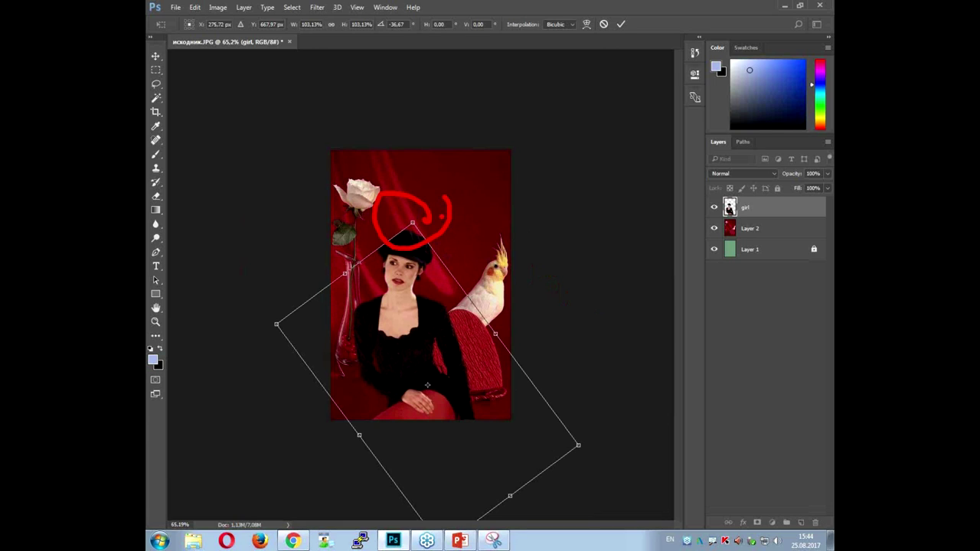
pyautogui.moveTo(551, 175); pyautogui.dragTo(526, 232)
pyautogui.moveTo(572, 182)
pyautogui.mouseDown()
pyautogui.moveTo(577, 228)
pyautogui.moveTo(606, 221)
pyautogui.mouseUp()
pyautogui.moveTo(627, 143)
pyautogui.mouseDown()
pyautogui.moveTo(620, 189)
pyautogui.moveTo(637, 206)
pyautogui.mouseUp()
pyautogui.moveTo(659, 145)
pyautogui.mouseDown()
pyautogui.moveTo(643, 196)
pyautogui.moveTo(674, 162)
pyautogui.mouseUp()
pyautogui.click(598, 167)
# - Scale the girl proportionally to about 145%, fine-tune her angle and position, and commit
pyautogui.press('Escape')
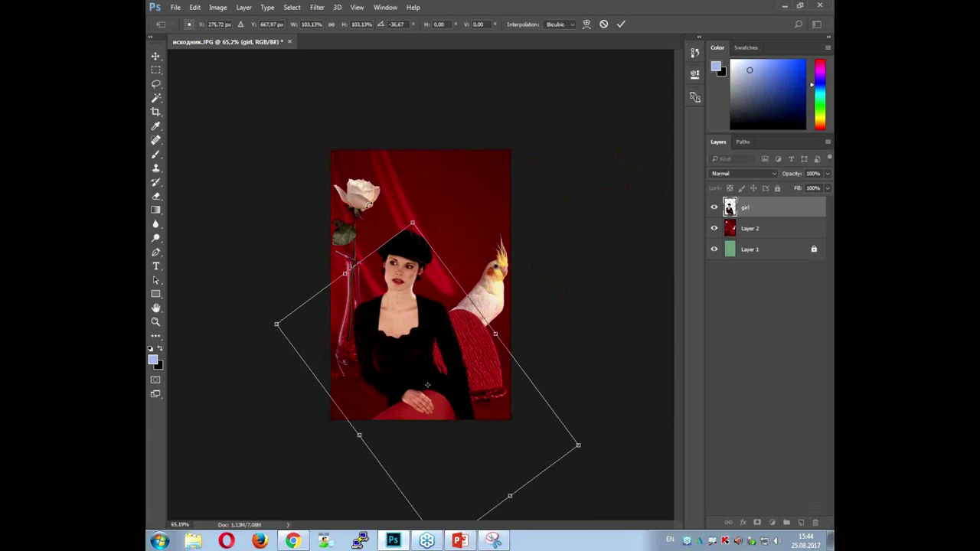
pyautogui.moveTo(414, 221); pyautogui.dragTo(427, 150)
pyautogui.moveTo(423, 267); pyautogui.dragTo(424, 265)
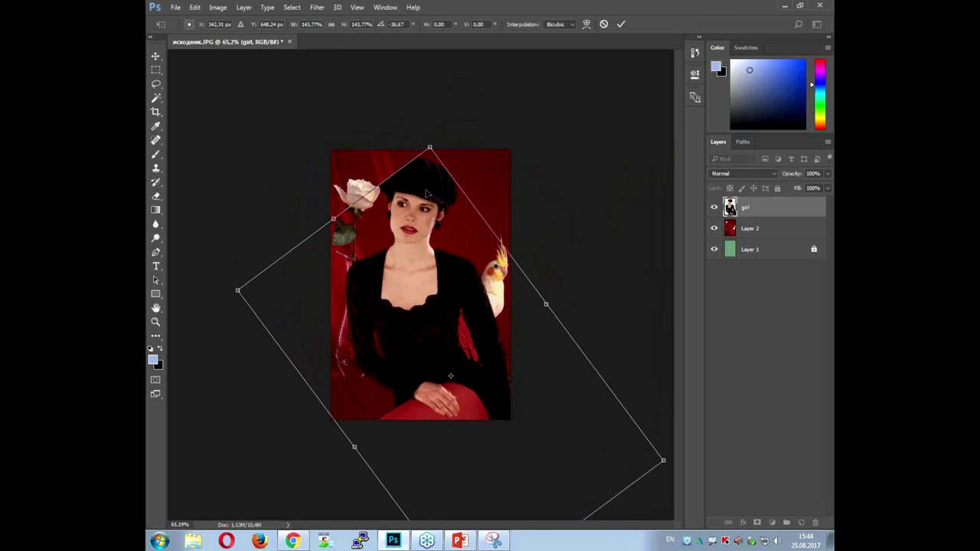
pyautogui.moveTo(432, 158); pyautogui.dragTo(429, 156)
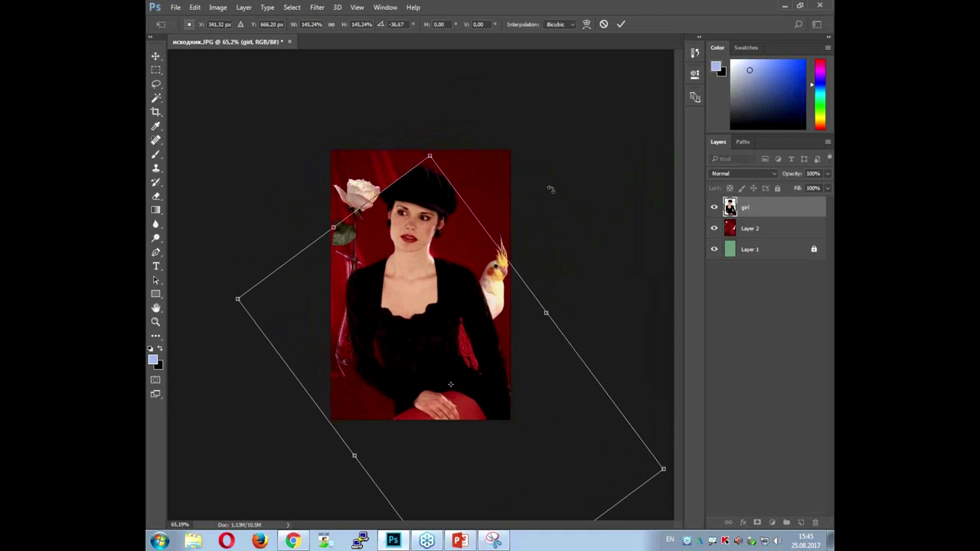
pyautogui.moveTo(552, 190); pyautogui.dragTo(557, 162)
pyautogui.moveTo(455, 303); pyautogui.dragTo(451, 303)
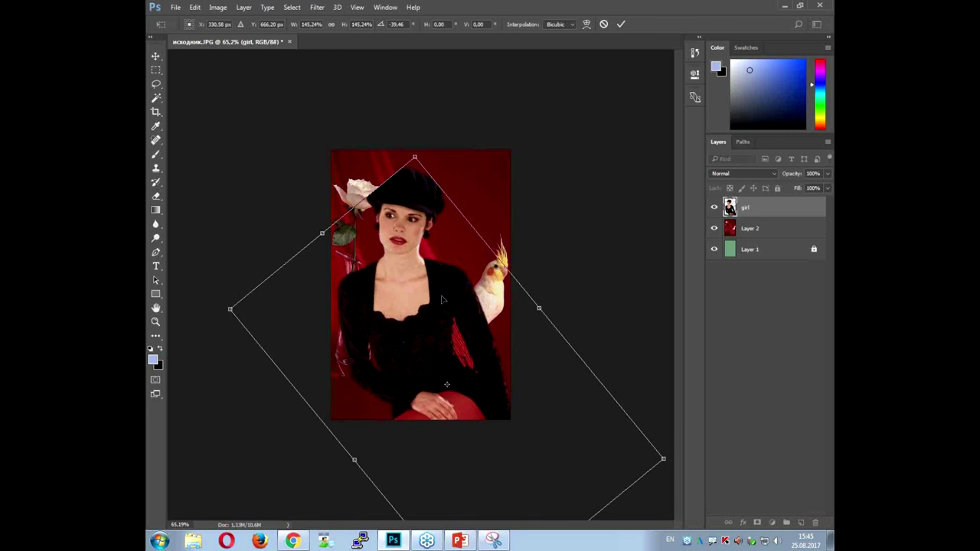
pyautogui.press('Return')
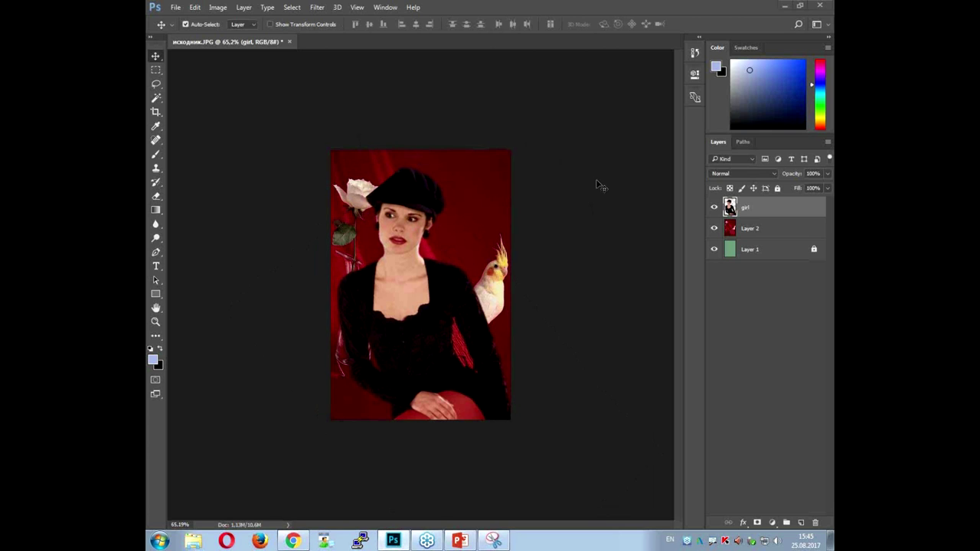
# - Zoom in to inspect the hat and rose edges, zoom back out, and open the Filter menu
pyautogui.scroll(5, 379, 189)
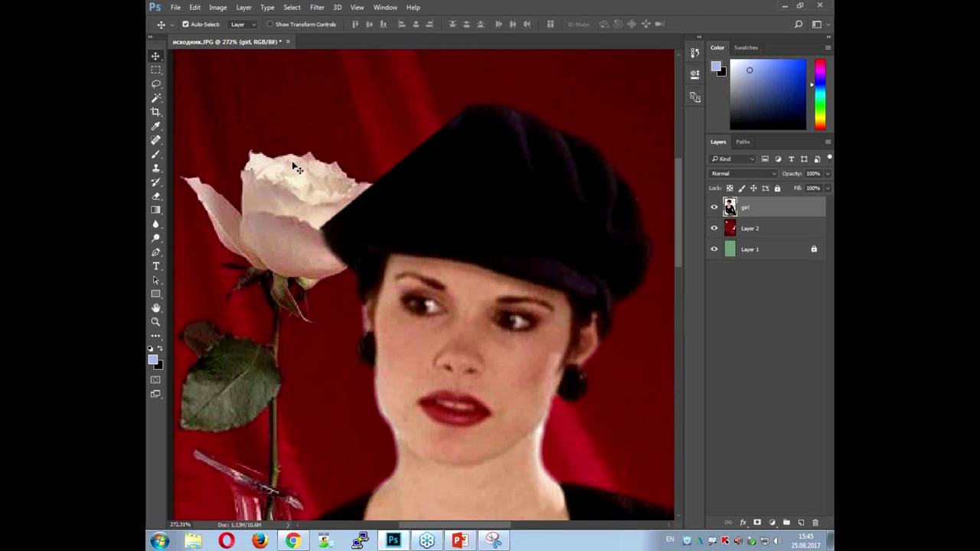
pyautogui.scroll(2, 360, 136)
pyautogui.scroll(2, 463, 150)
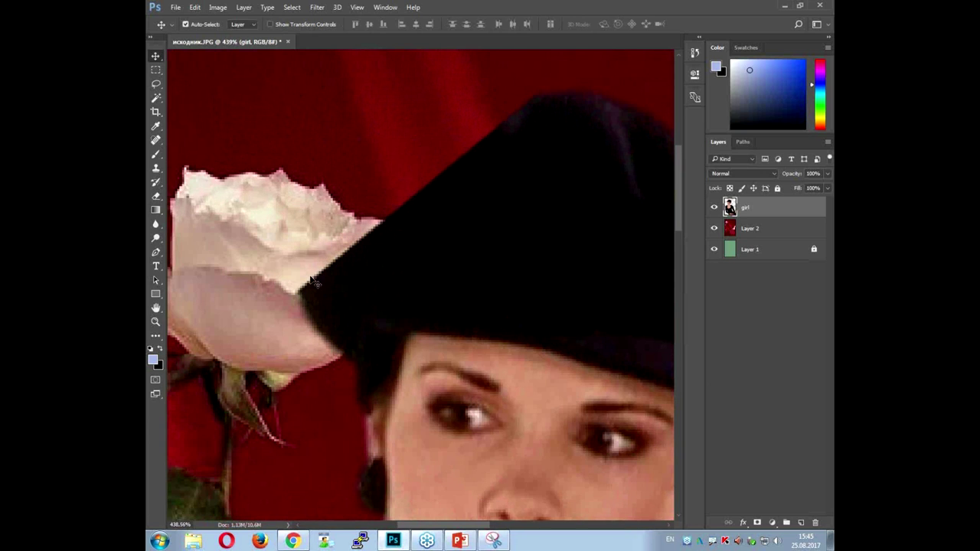
pyautogui.scroll(-1, 460, 237)
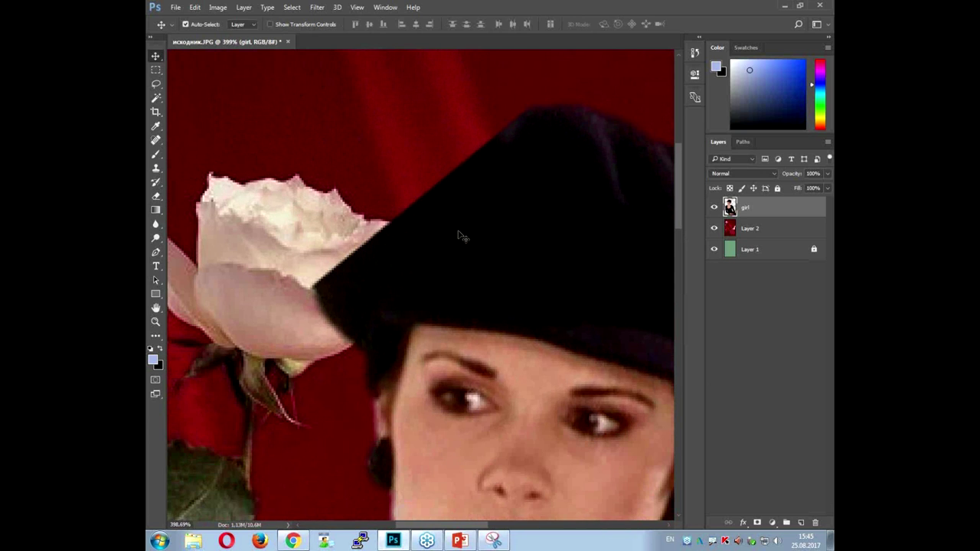
pyautogui.scroll(-2, 460, 236)
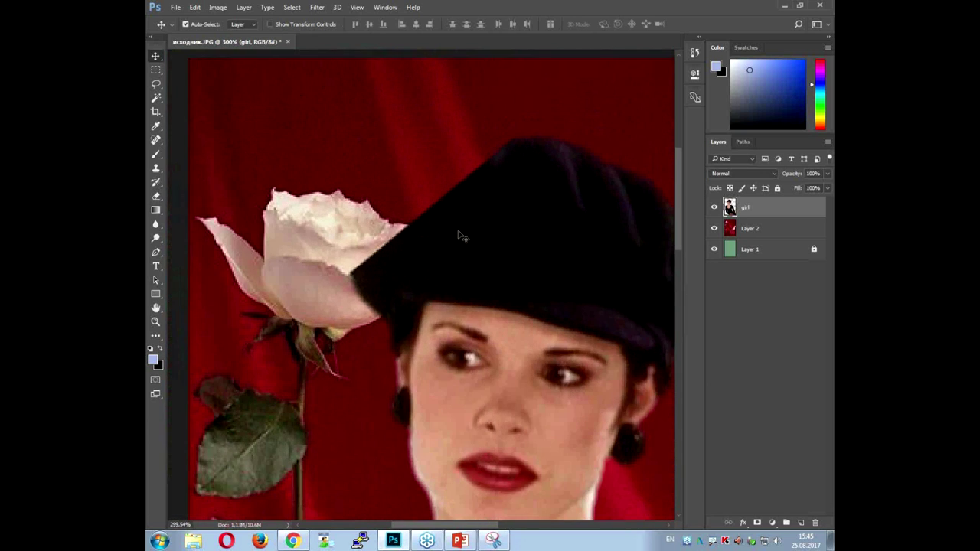
pyautogui.scroll(-4, 460, 236)
pyautogui.scroll(-2, 461, 234)
pyautogui.scroll(-6, 461, 233)
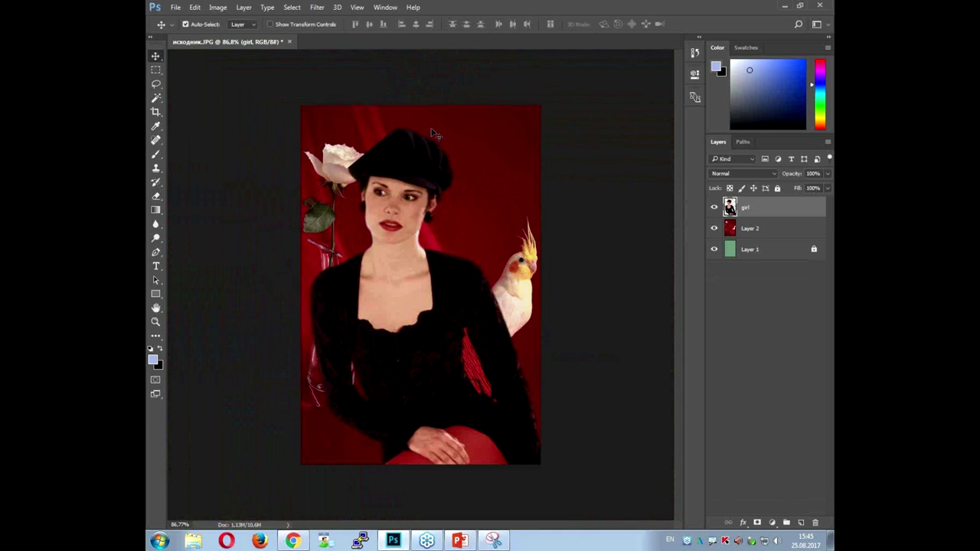
pyautogui.scroll(1, 434, 123)
pyautogui.scroll(1, 431, 120)
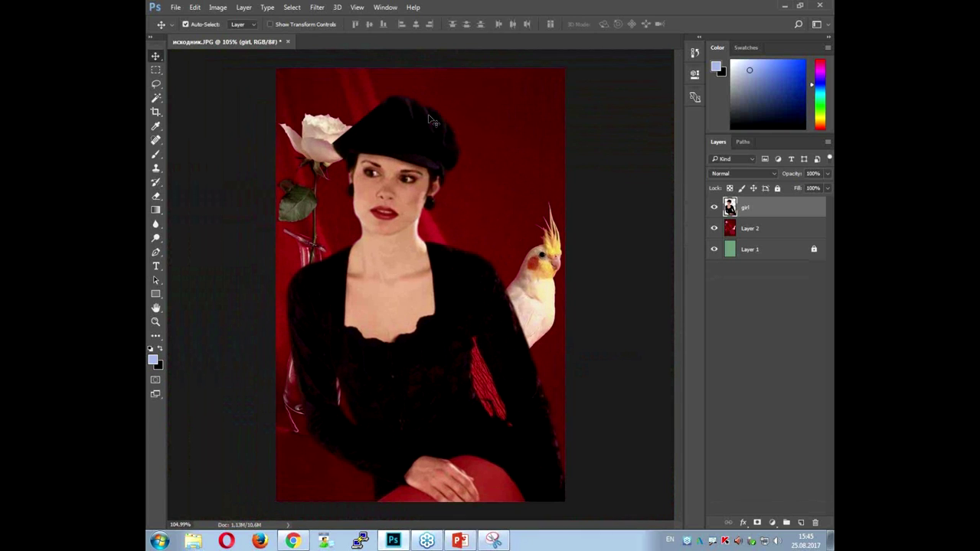
pyautogui.scroll(-1, 431, 120)
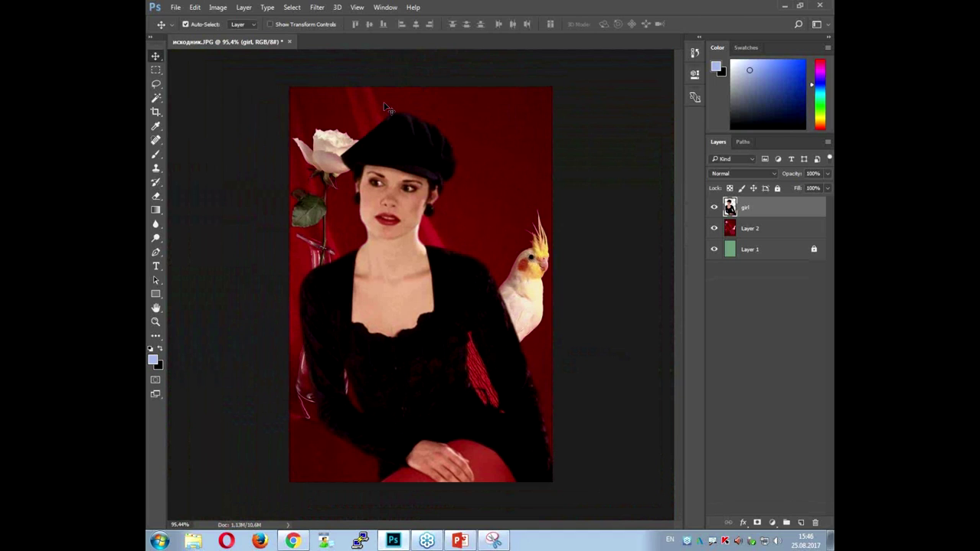
pyautogui.press('ctrl')
pyautogui.click(315, 7)
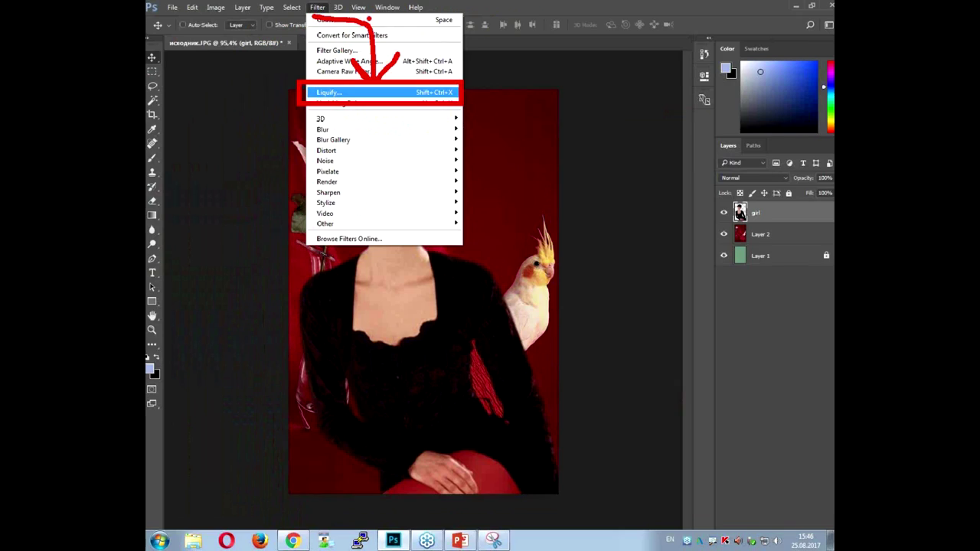
# - Push the top edge of the girl's hat with Liquify's Forward Warp Tool and apply it
pyautogui.click(315, 8)
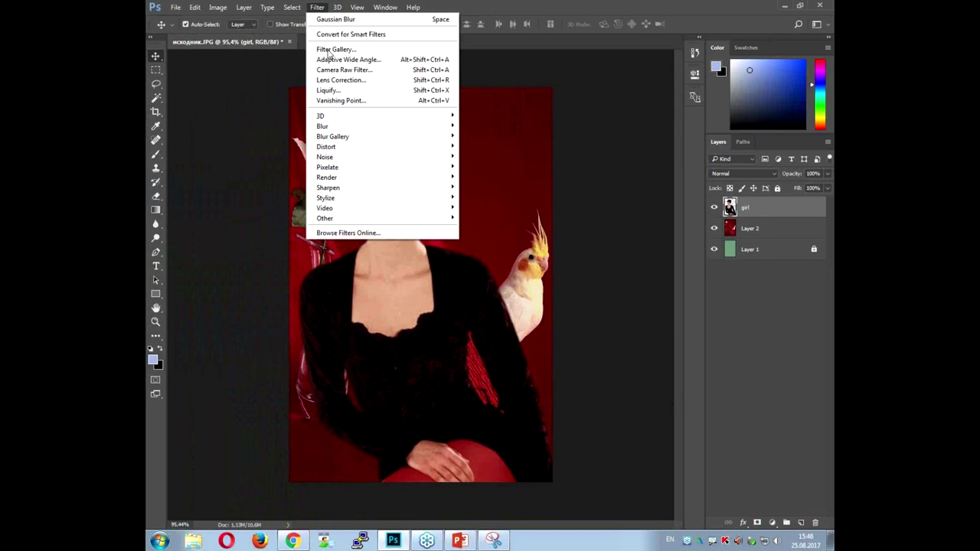
pyautogui.click(336, 92)
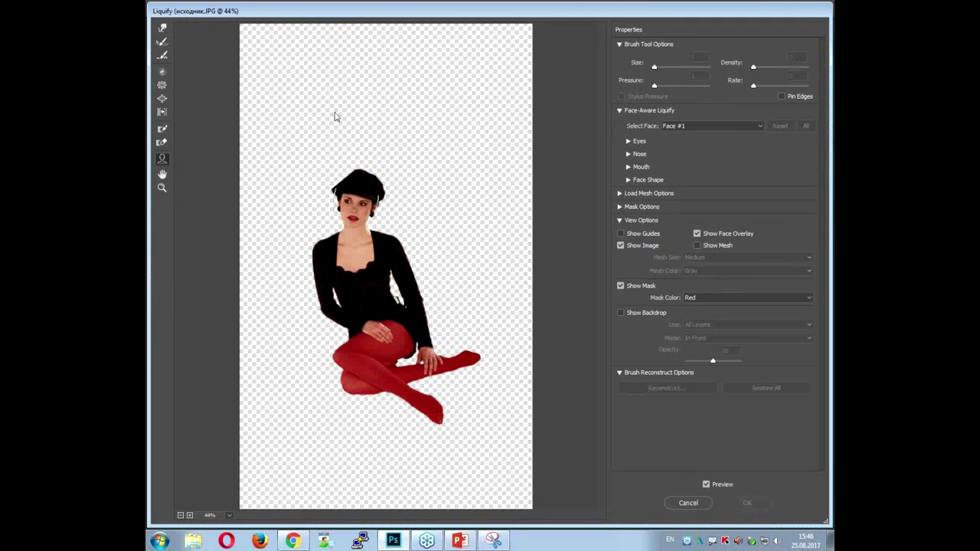
pyautogui.click(162, 29)
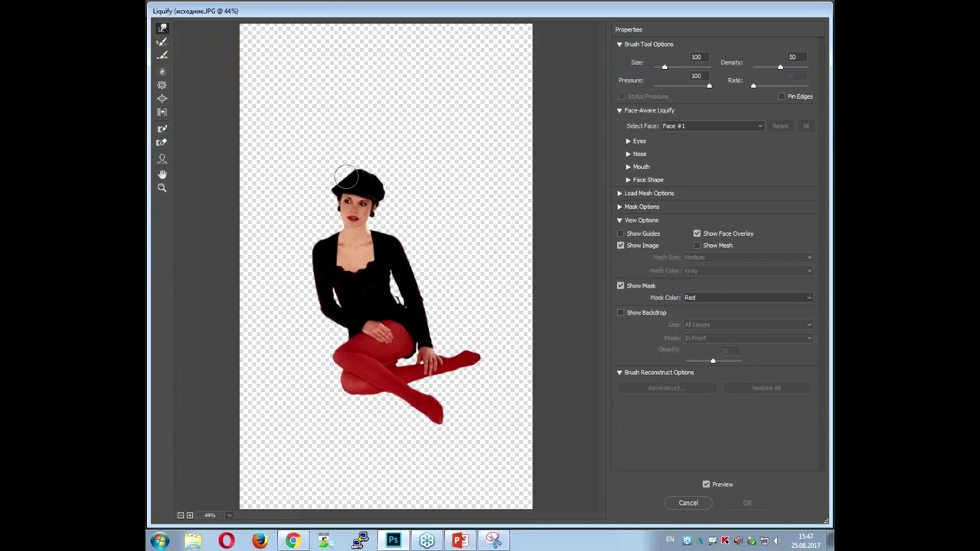
pyautogui.moveTo(346, 176); pyautogui.dragTo(344, 180)
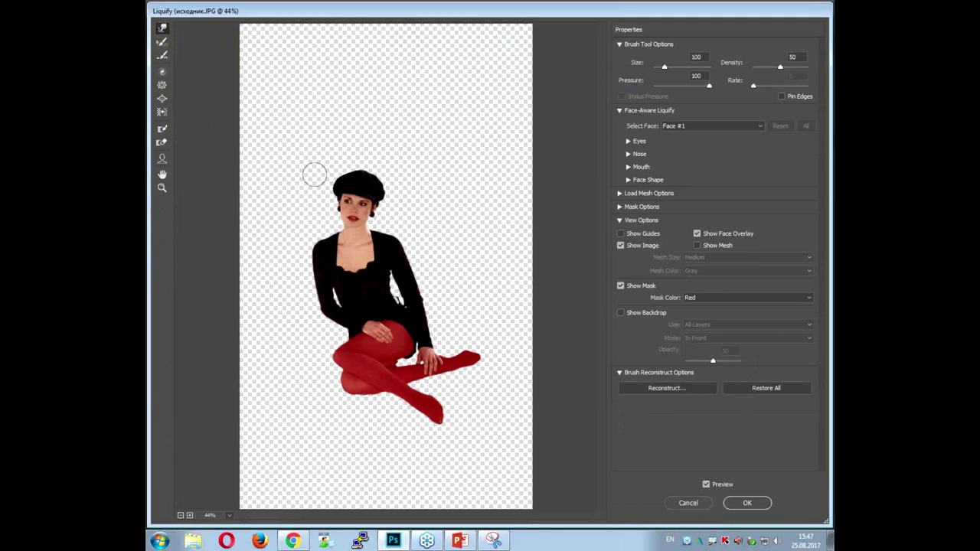
pyautogui.press('alt')
pyautogui.click(754, 505)
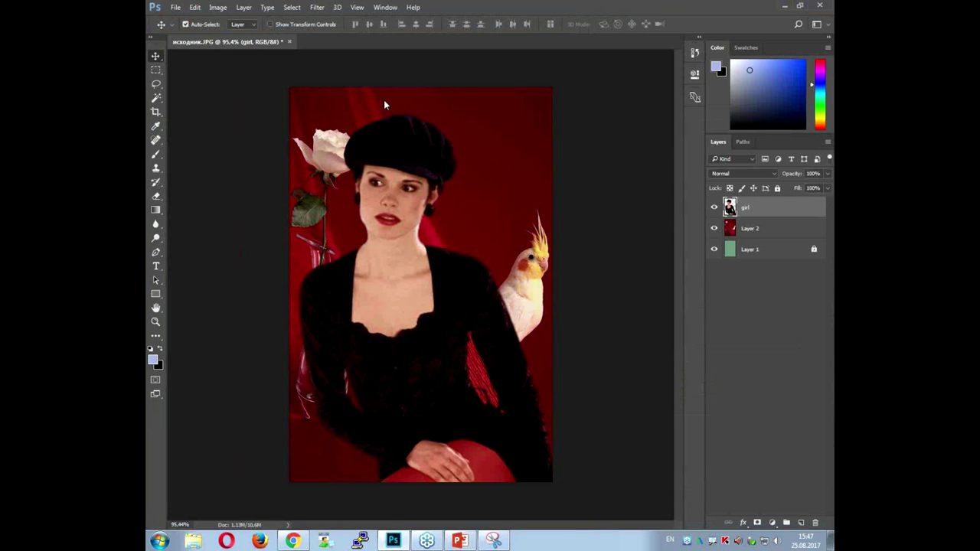
# - Blur the hat's edges beside the rose and along its top, then zoom out to the whole image
pyautogui.click(317, 8)
pyautogui.scroll(5, 354, 89)
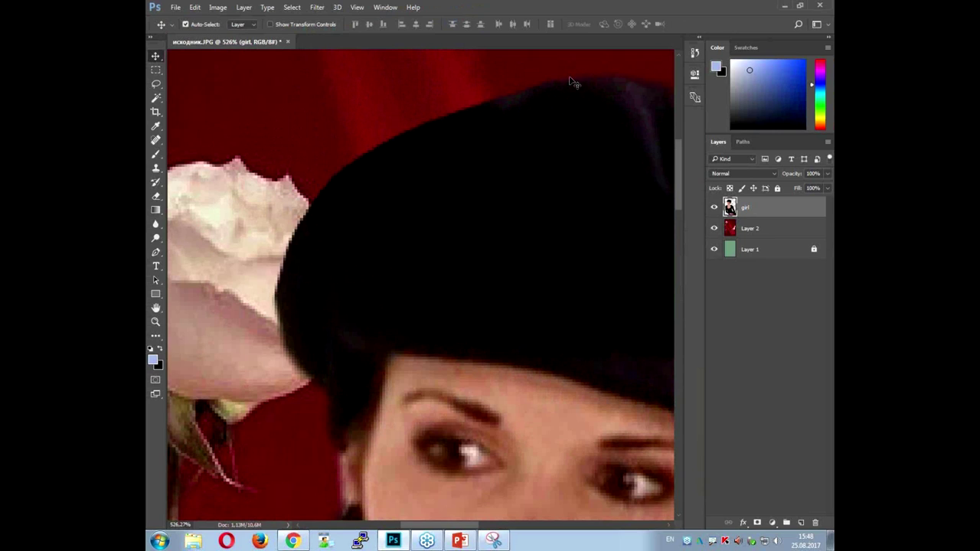
pyautogui.press('ctrl')
pyautogui.moveTo(550, 47); pyautogui.dragTo(556, 74)
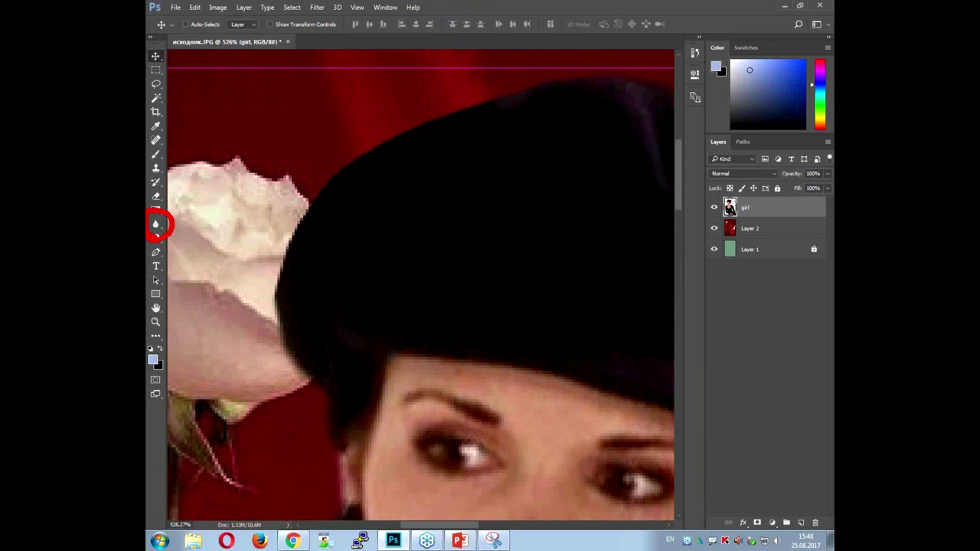
pyautogui.click(156, 226)
pyautogui.moveTo(289, 244); pyautogui.dragTo(310, 202)
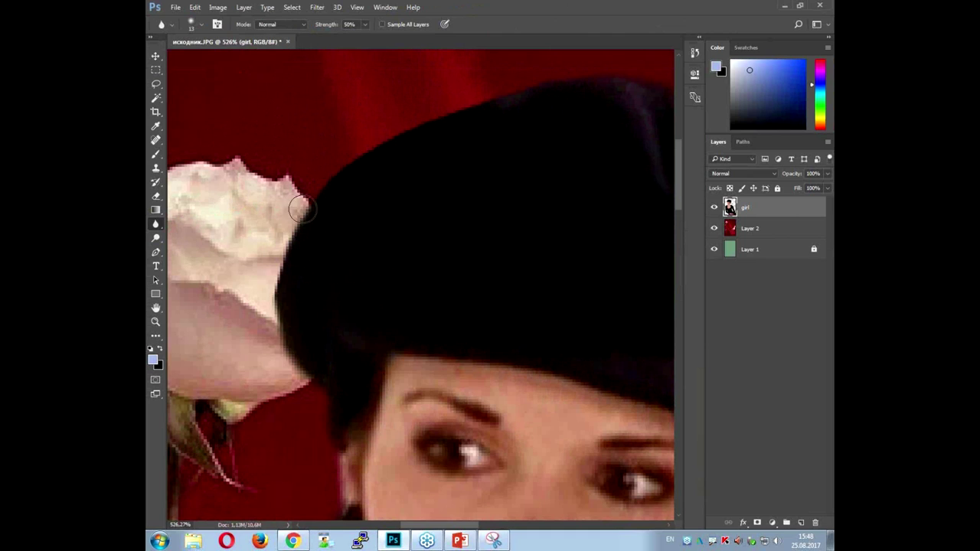
pyautogui.moveTo(395, 125)
pyautogui.mouseDown()
pyautogui.moveTo(531, 81)
pyautogui.moveTo(620, 76)
pyautogui.mouseUp()
pyautogui.moveTo(328, 201)
pyautogui.mouseDown()
pyautogui.moveTo(280, 284)
pyautogui.moveTo(285, 337)
pyautogui.mouseUp()
pyautogui.scroll(-2, 359, 295)
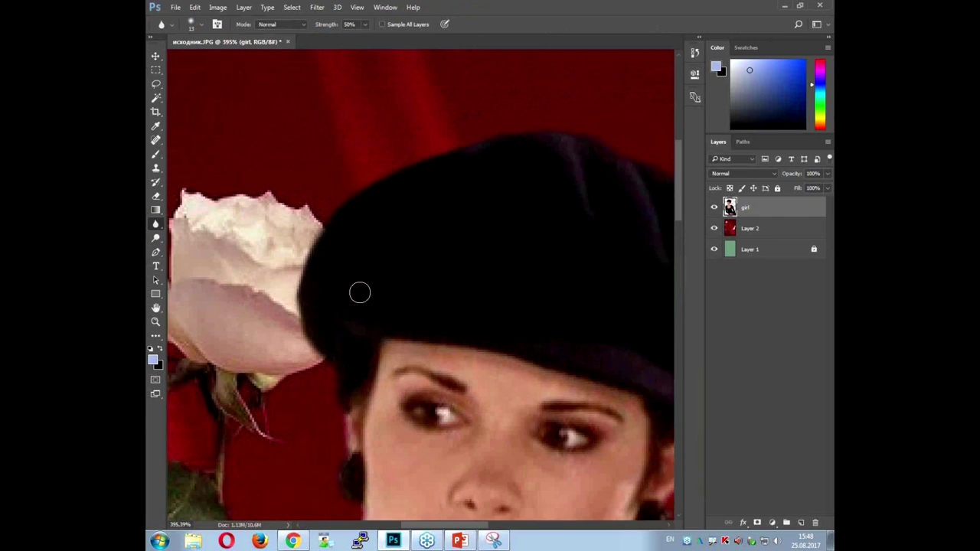
pyautogui.scroll(-1, 359, 291)
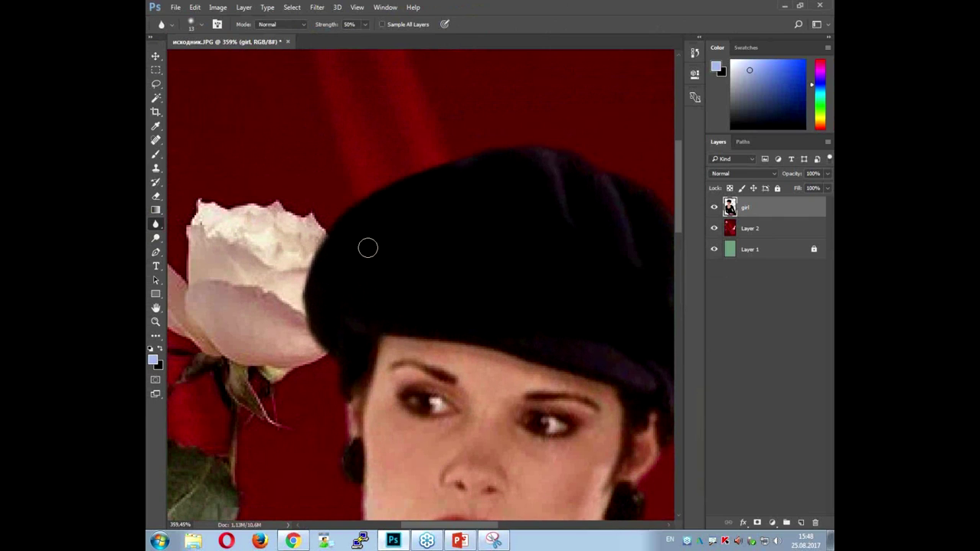
pyautogui.scroll(-3, 369, 247)
pyautogui.scroll(-1, 375, 247)
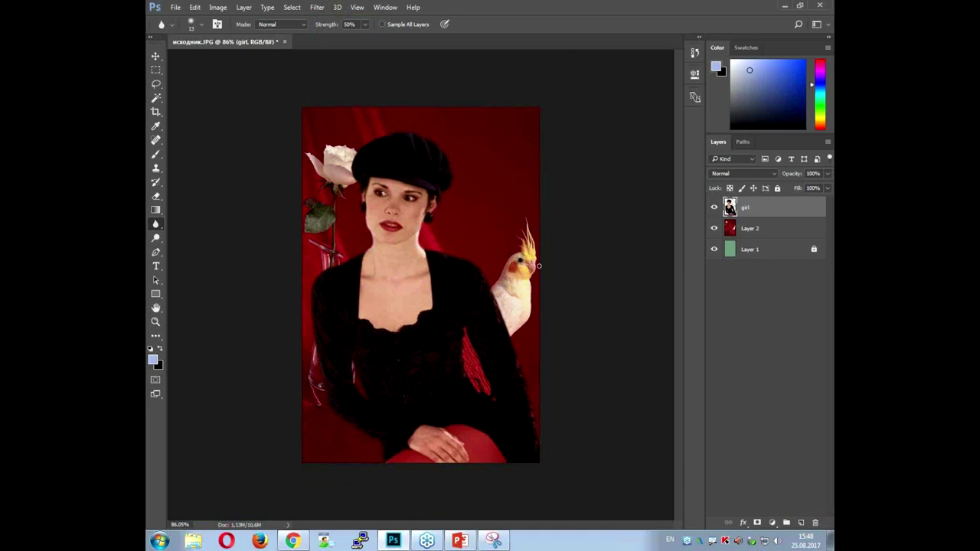
pyautogui.scroll(1, 539, 265)
pyautogui.scroll(1, 541, 268)
pyautogui.scroll(2, 566, 244)
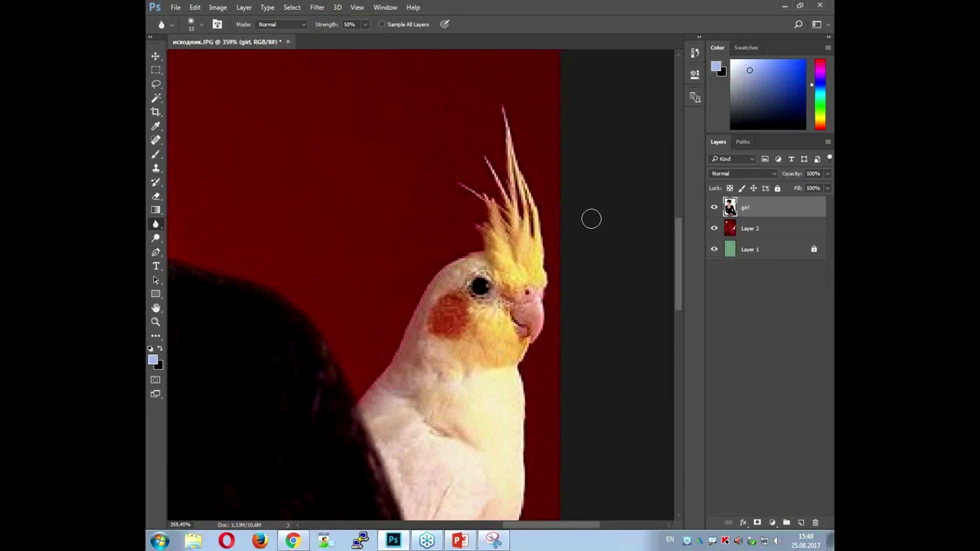
pyautogui.scroll(1, 591, 219)
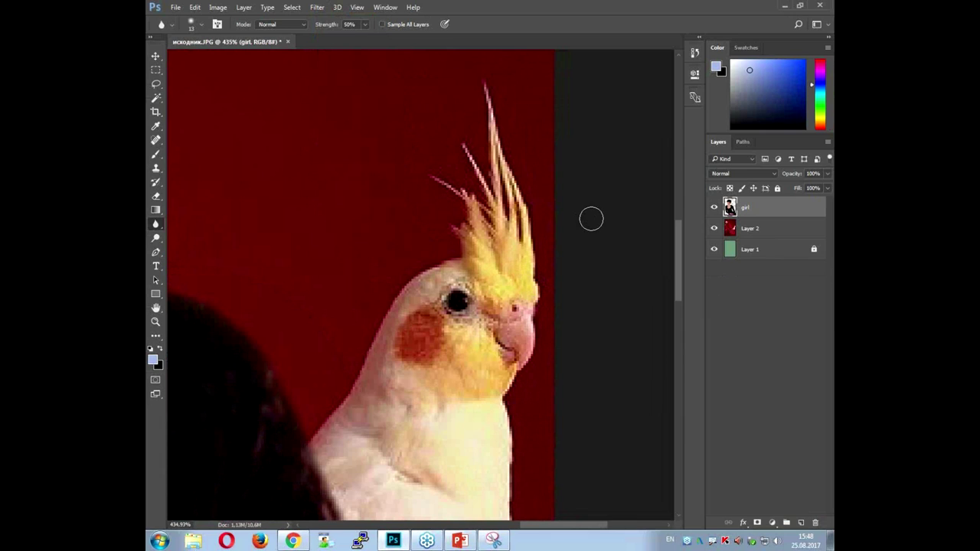
pyautogui.scroll(1, 459, 284)
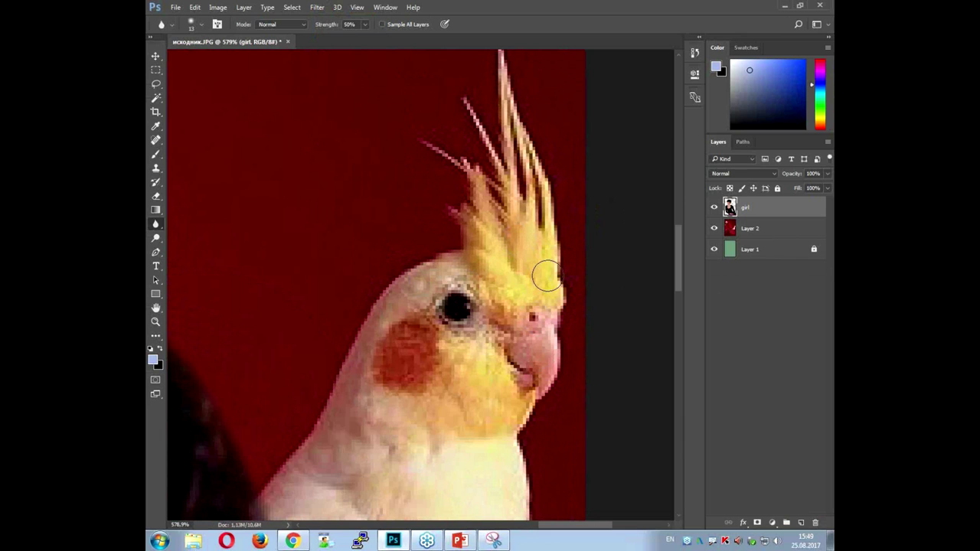
# - Delete the green Layer 1 by dragging it to the Layers panel trash
pyautogui.click(751, 230)
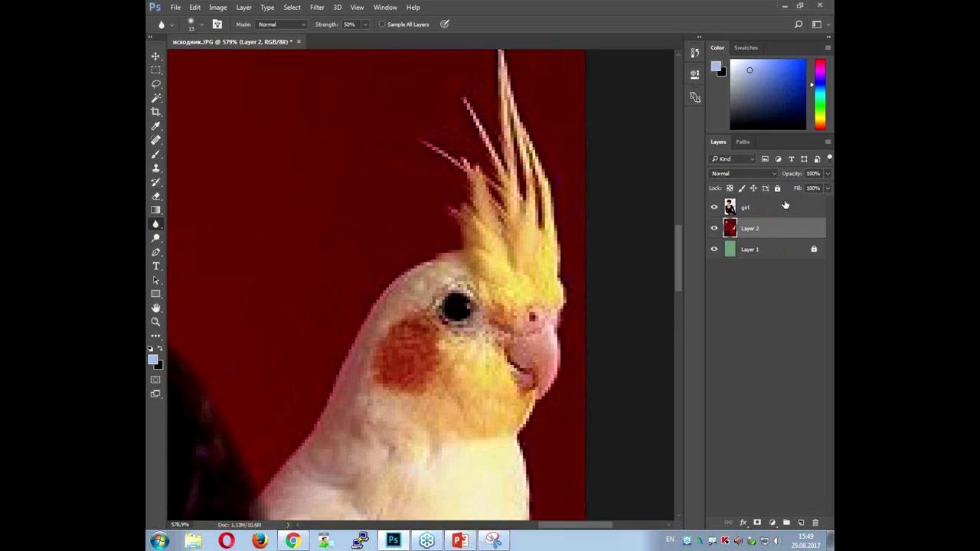
pyautogui.click(758, 252)
pyautogui.moveTo(764, 248); pyautogui.dragTo(778, 247)
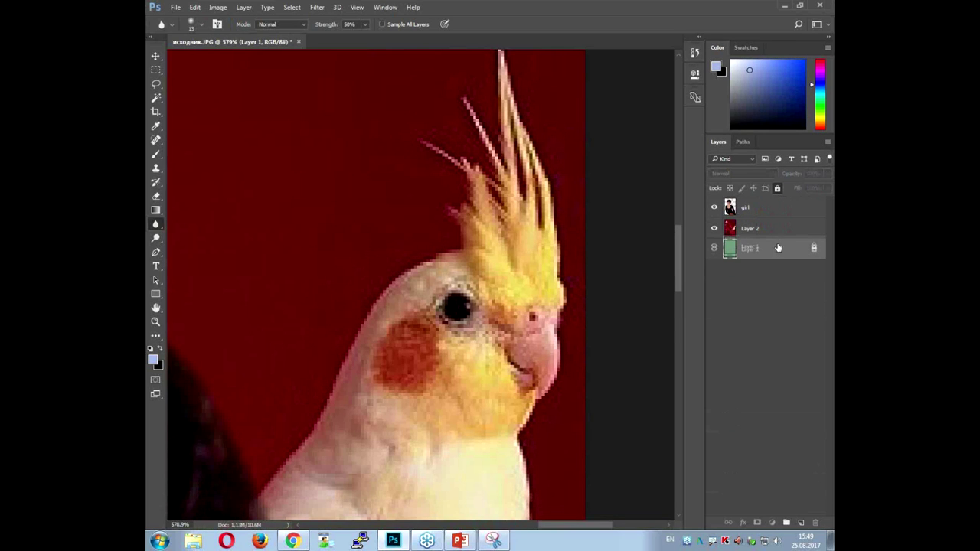
pyautogui.moveTo(778, 247)
pyautogui.mouseDown()
pyautogui.moveTo(832, 521)
pyautogui.moveTo(816, 523)
pyautogui.mouseUp()
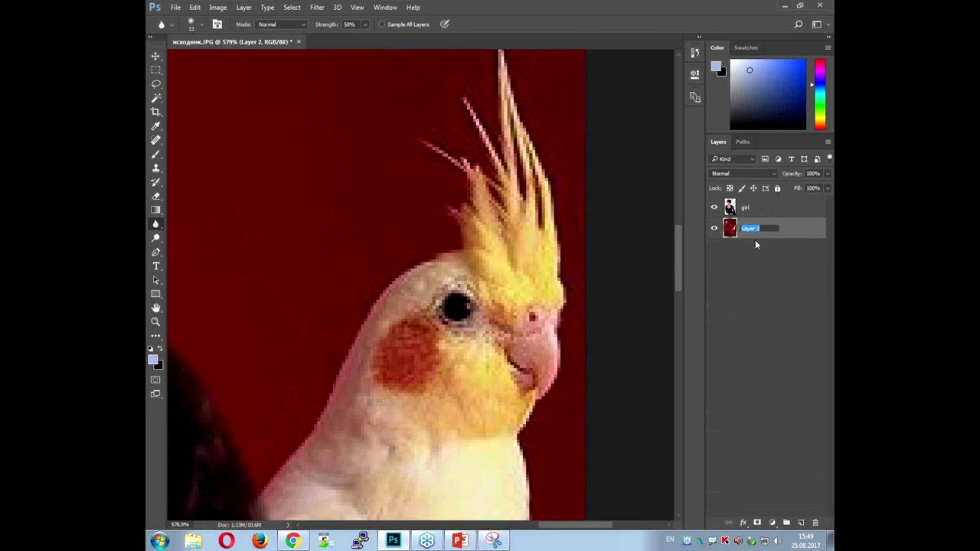
# - Rename the red background Layer 2 to 'fon'
pyautogui.write('fon')
pyautogui.press('Return')
pyautogui.click(318, 10)
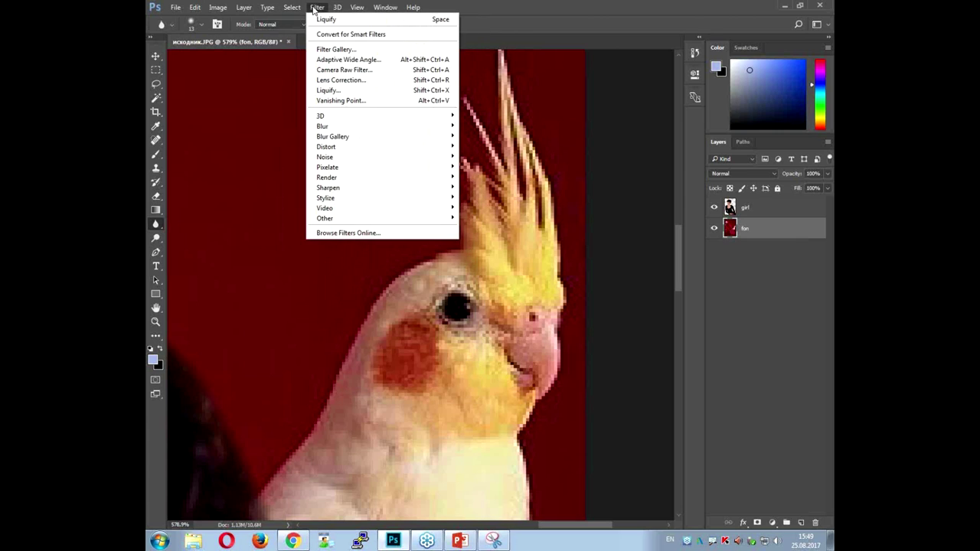
pyautogui.moveTo(325, 156)
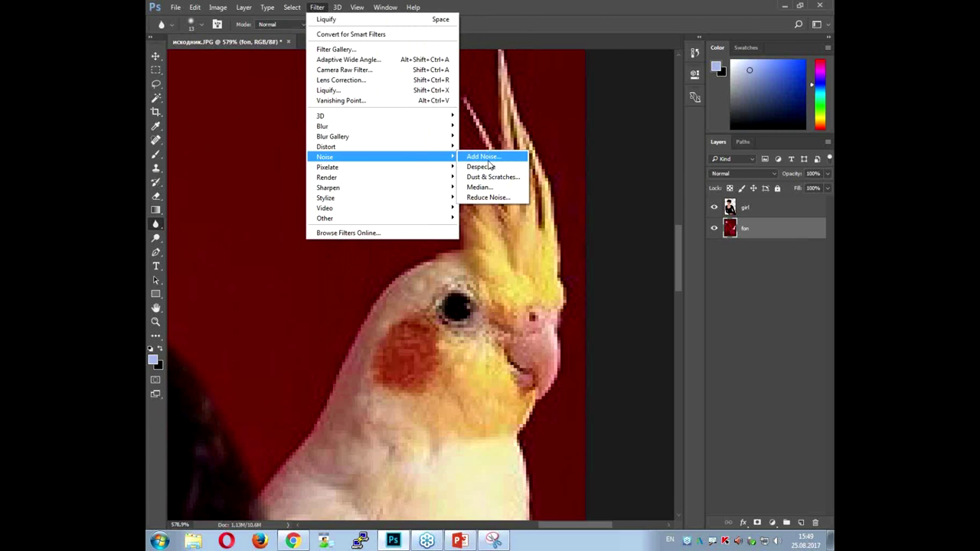
# - Apply Add Noise at 3% with Uniform distribution to the fon layer
pyautogui.click(487, 157)
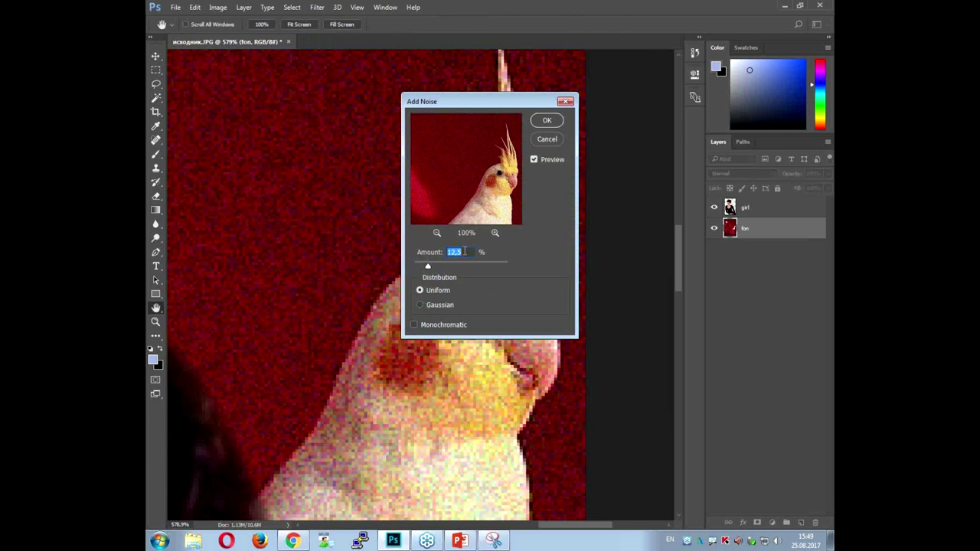
pyautogui.write('5')
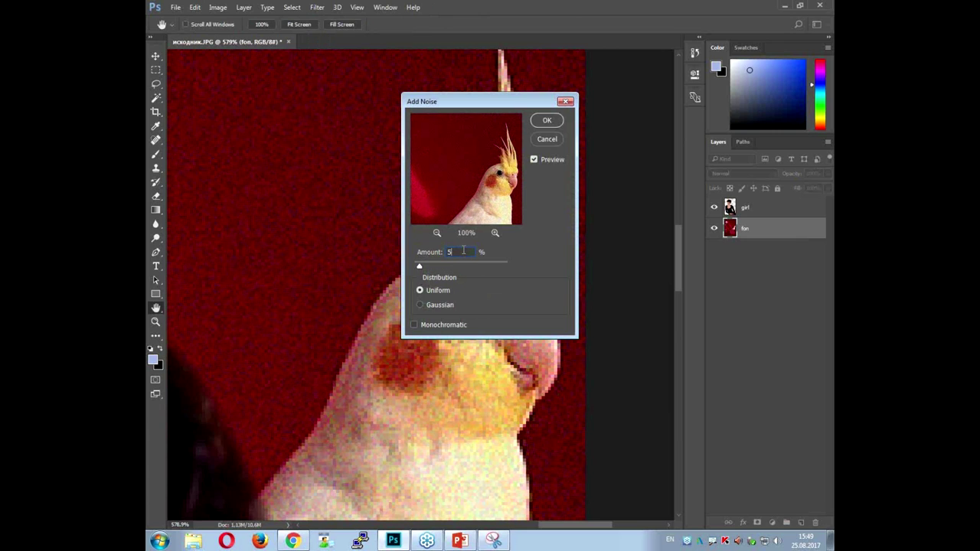
pyautogui.click(442, 305)
pyautogui.click(425, 289)
pyautogui.moveTo(444, 252); pyautogui.dragTo(433, 259)
pyautogui.click(548, 121)
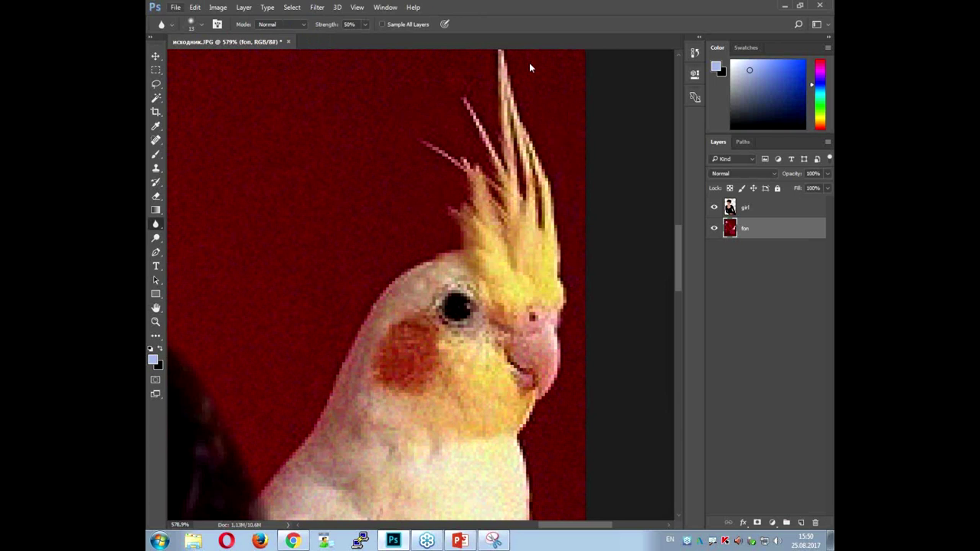
pyautogui.click(317, 7)
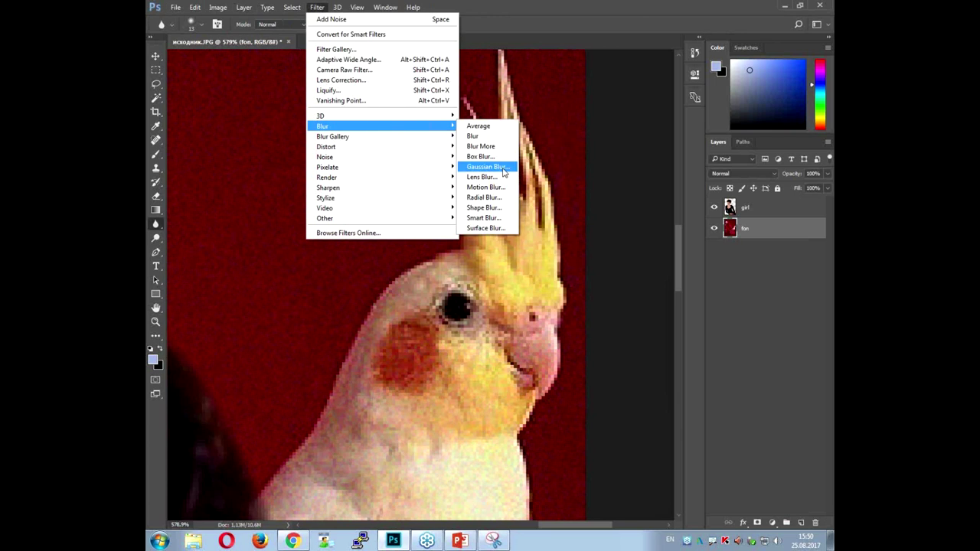
# - Apply a 1.0 px Gaussian Blur to the fon background layer
pyautogui.moveTo(380, 126)
pyautogui.click(504, 167)
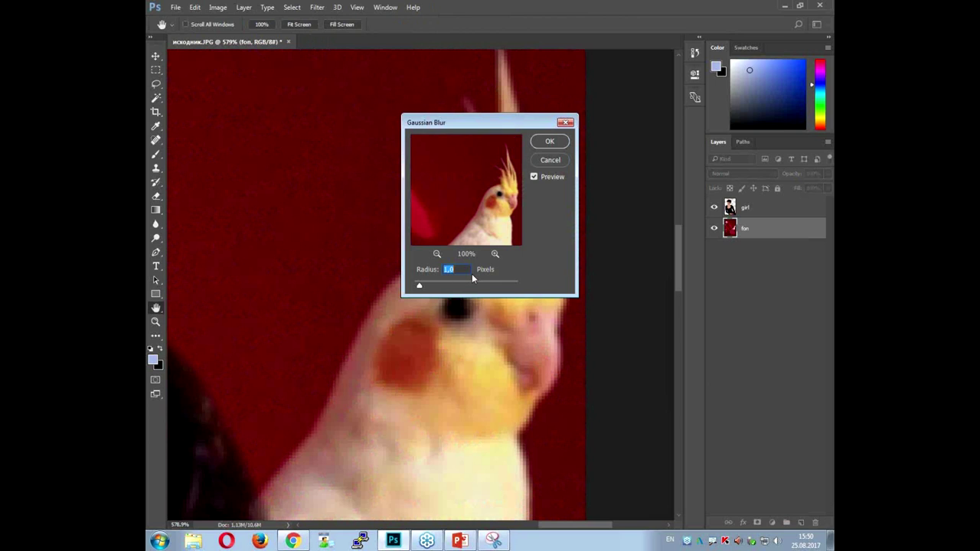
pyautogui.click(549, 142)
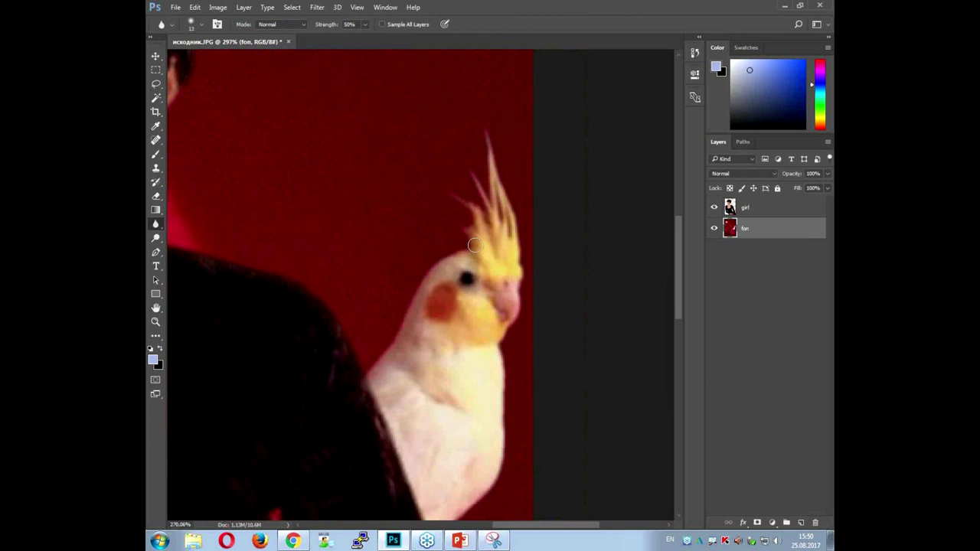
pyautogui.scroll(-5, 457, 273)
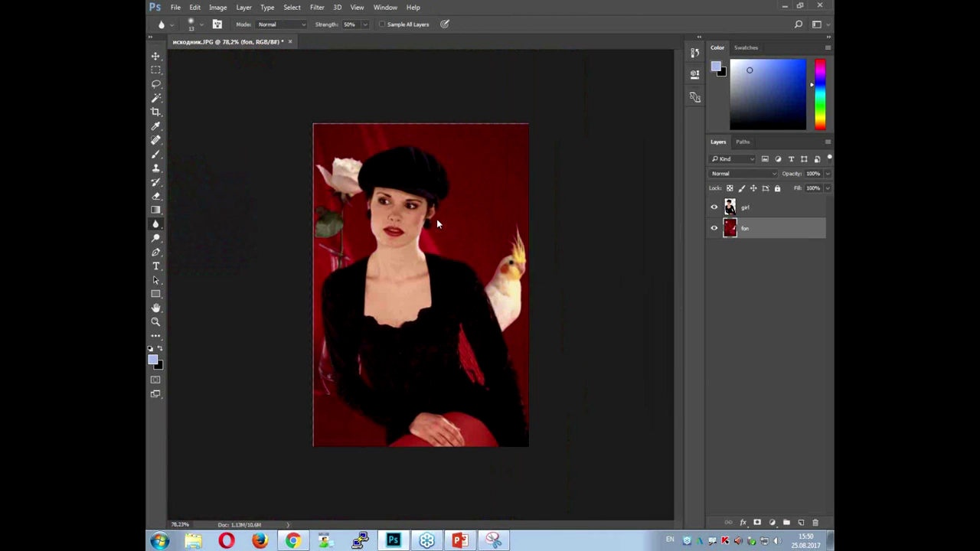
pyautogui.click(154, 58)
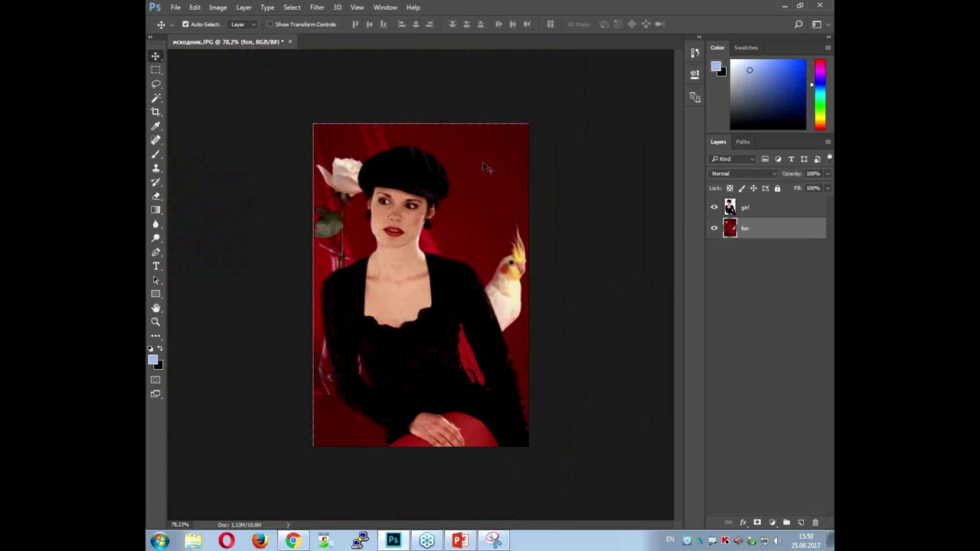
pyautogui.moveTo(501, 171); pyautogui.dragTo(504, 171)
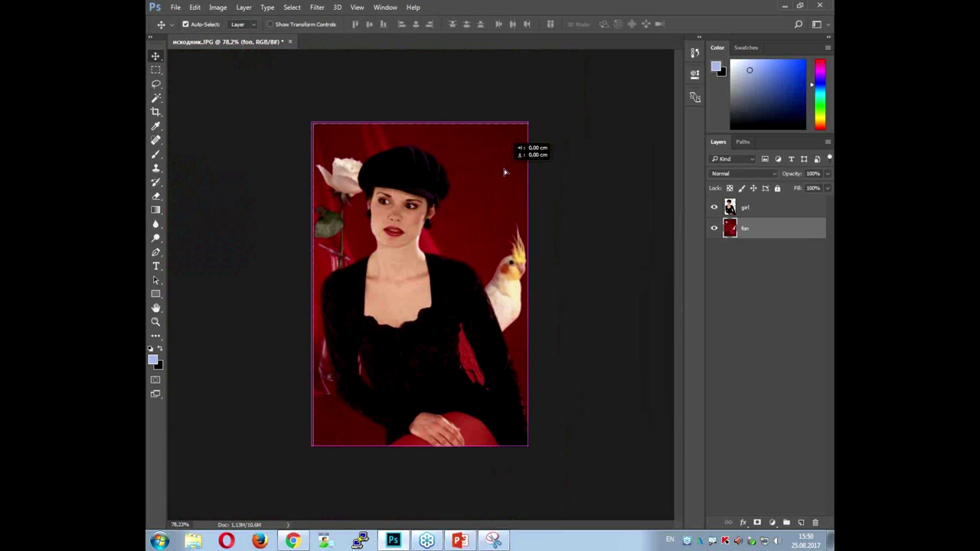
# - Zoom to inspect the blurred result, make the girl layer active, and switch to the PowerPoint slides
pyautogui.scroll(3, 508, 282)
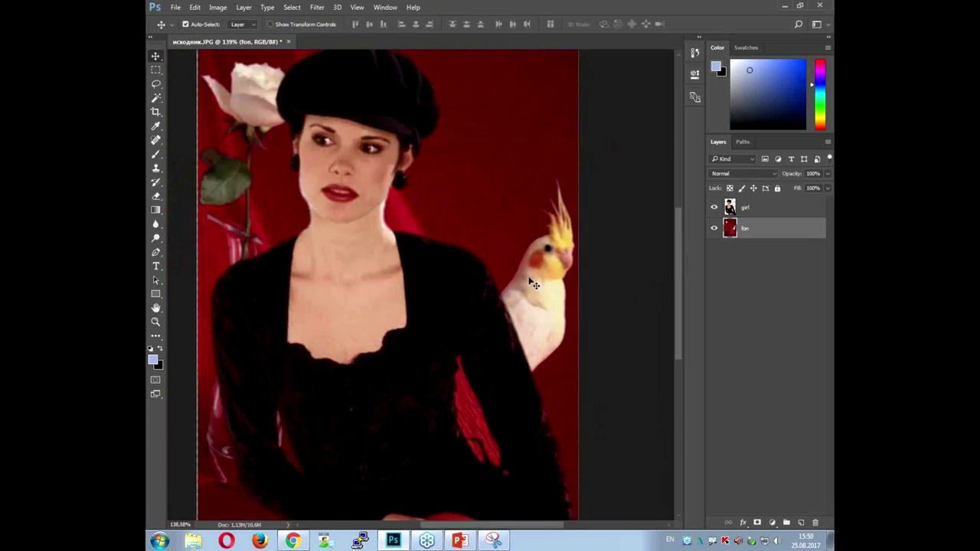
pyautogui.scroll(1, 538, 226)
pyautogui.scroll(2, 543, 229)
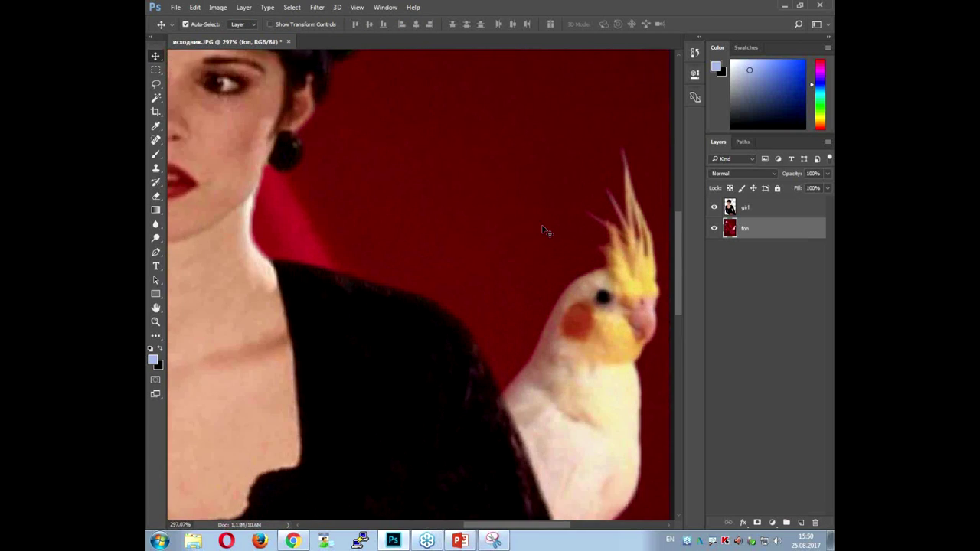
pyautogui.scroll(1, 543, 229)
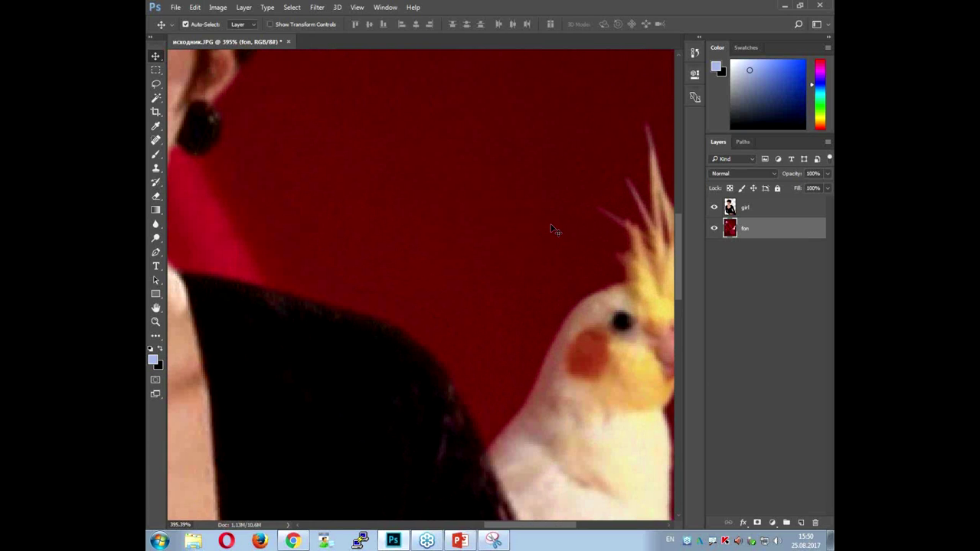
pyautogui.scroll(-4, 322, 107)
pyautogui.scroll(-3, 331, 111)
pyautogui.scroll(-1, 367, 130)
pyautogui.scroll(2, 467, 176)
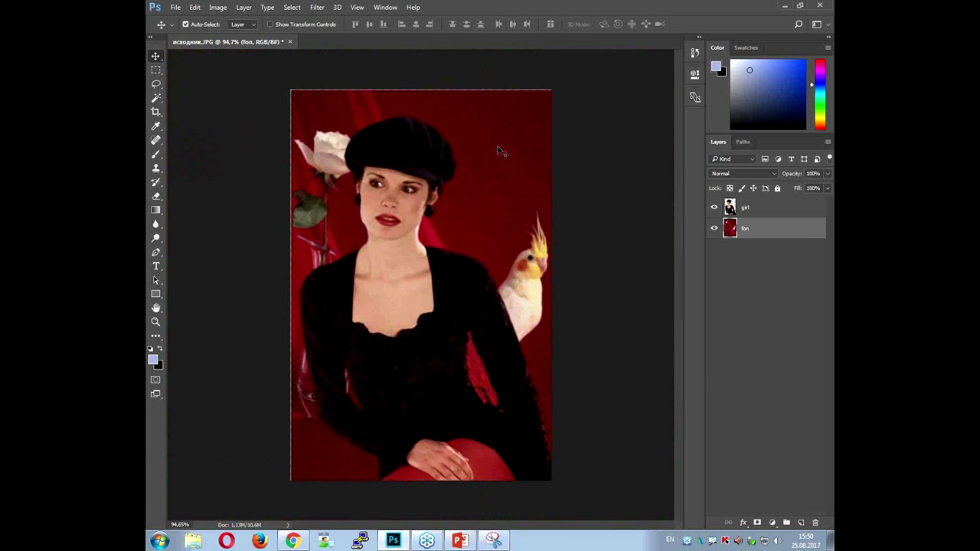
pyautogui.click(802, 214)
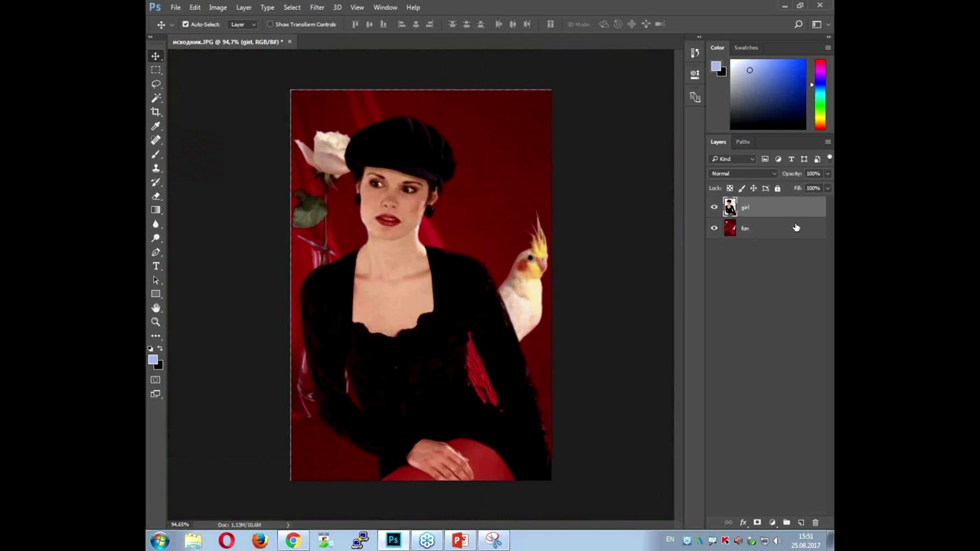
pyautogui.click(459, 540)
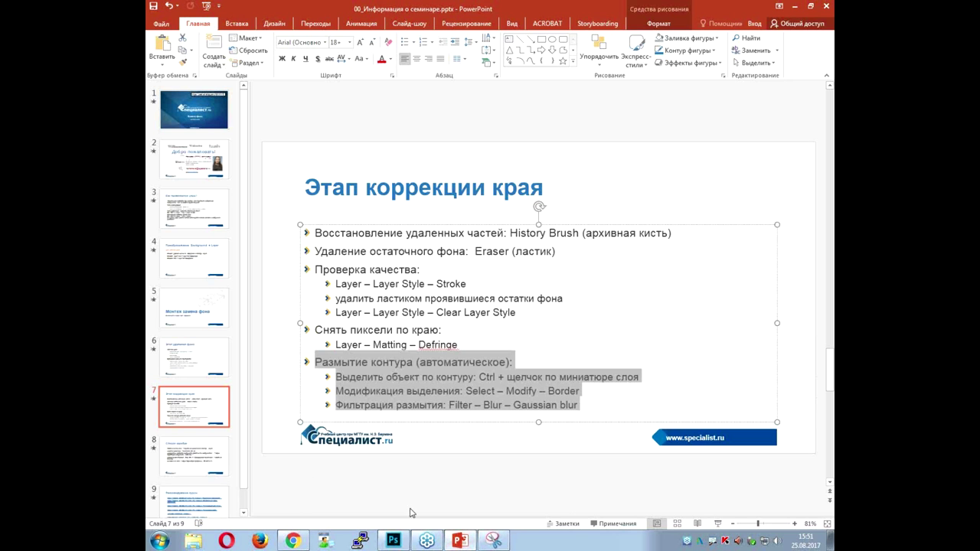
# - Browse the background-removal and edge-correction slides, highlighting 'History Brush'
pyautogui.click(189, 361)
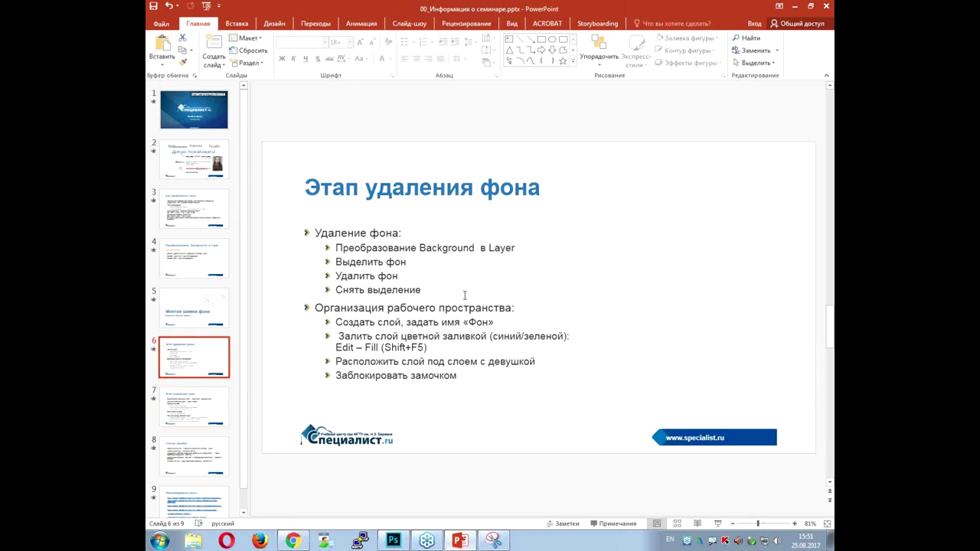
pyautogui.click(188, 410)
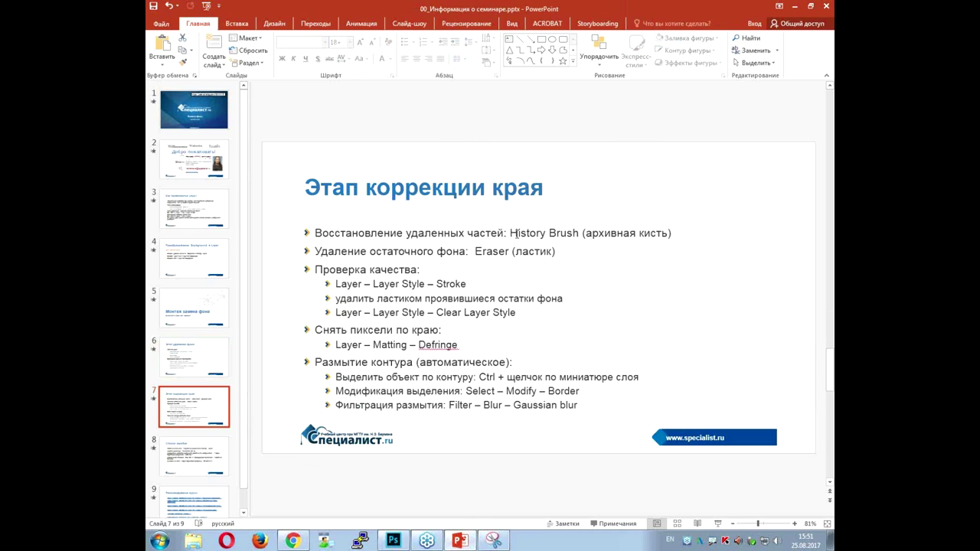
pyautogui.moveTo(511, 232); pyautogui.dragTo(581, 233)
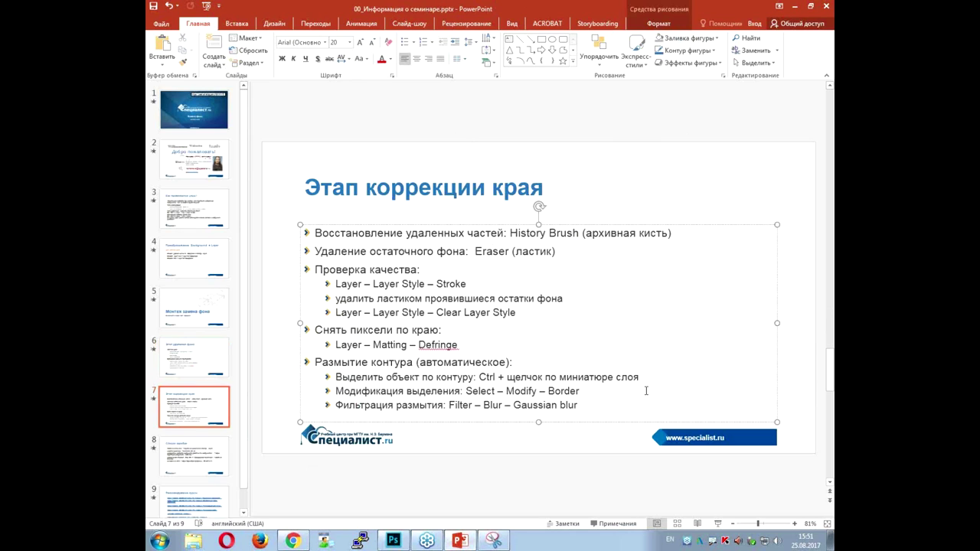
# - Review the Список ошибок slide's settings-reset shortcut, return to slide 1, and minimise PowerPoint
pyautogui.click(194, 470)
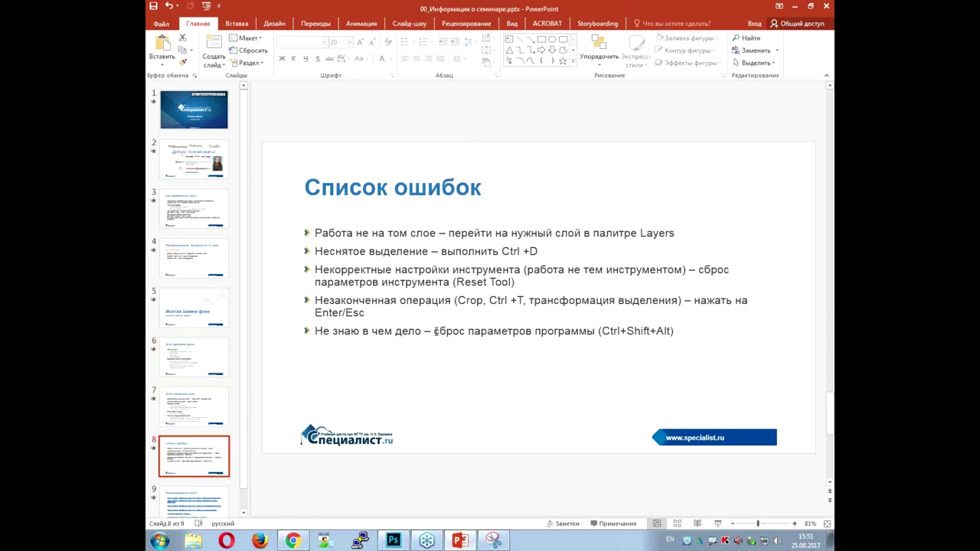
pyautogui.moveTo(450, 330); pyautogui.dragTo(675, 335)
pyautogui.press('Right')
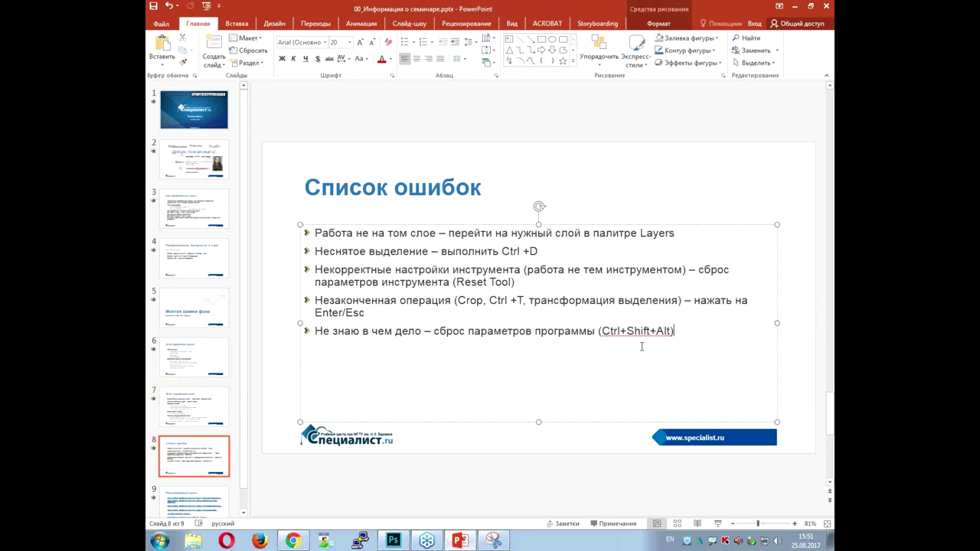
pyautogui.moveTo(603, 331); pyautogui.dragTo(669, 331)
pyautogui.click(353, 359)
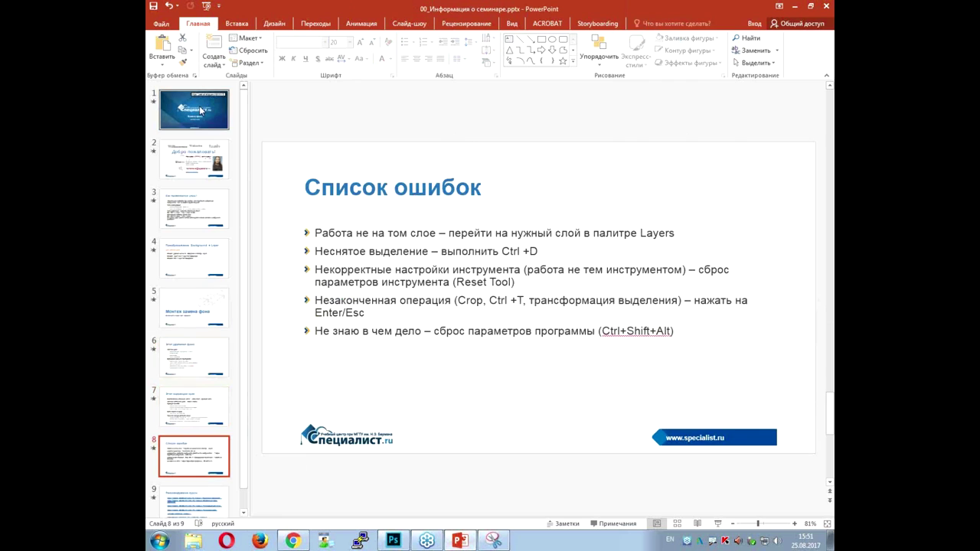
pyautogui.click(202, 111)
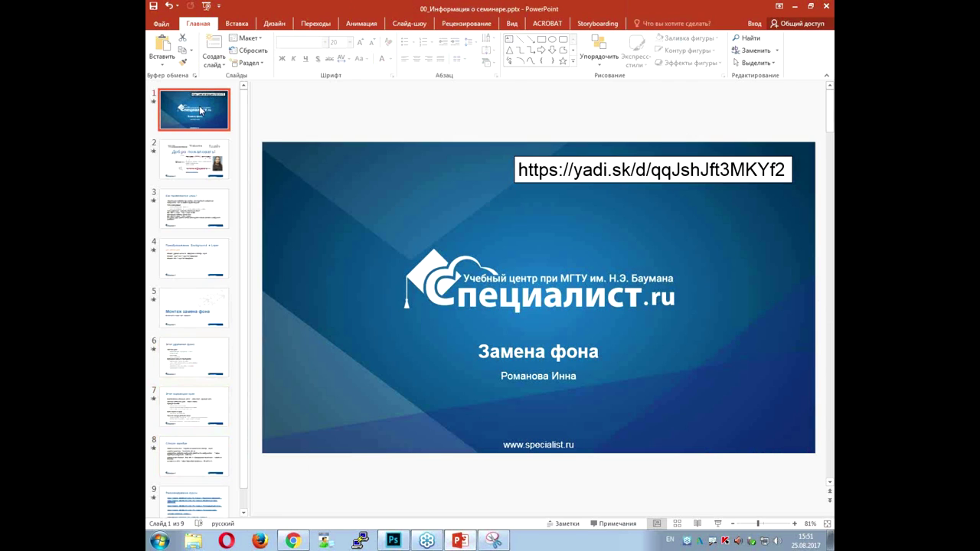
pyautogui.click(794, 7)
# - Save the girl composite as исходник.psd with Maximize Compatibility and close it
pyautogui.click(290, 42)
pyautogui.click(445, 204)
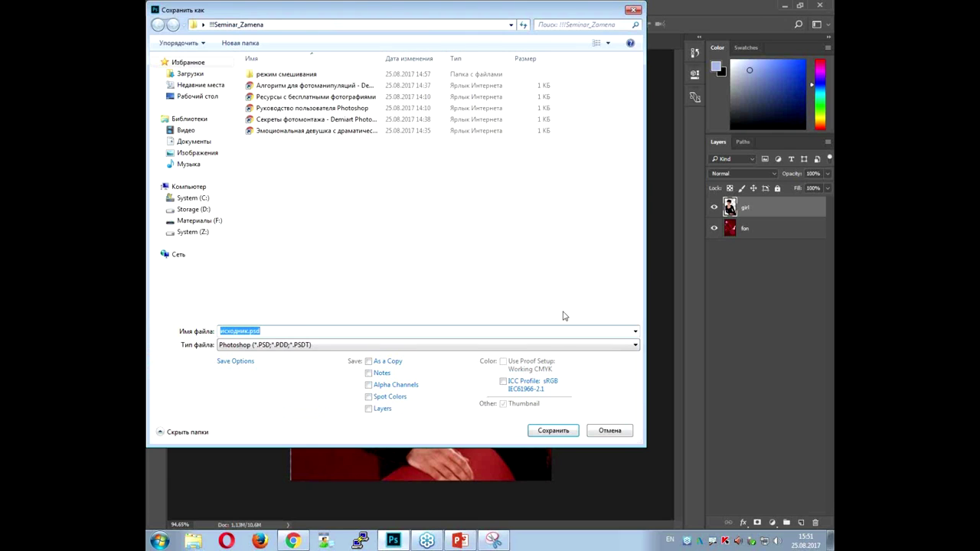
pyautogui.click(562, 434)
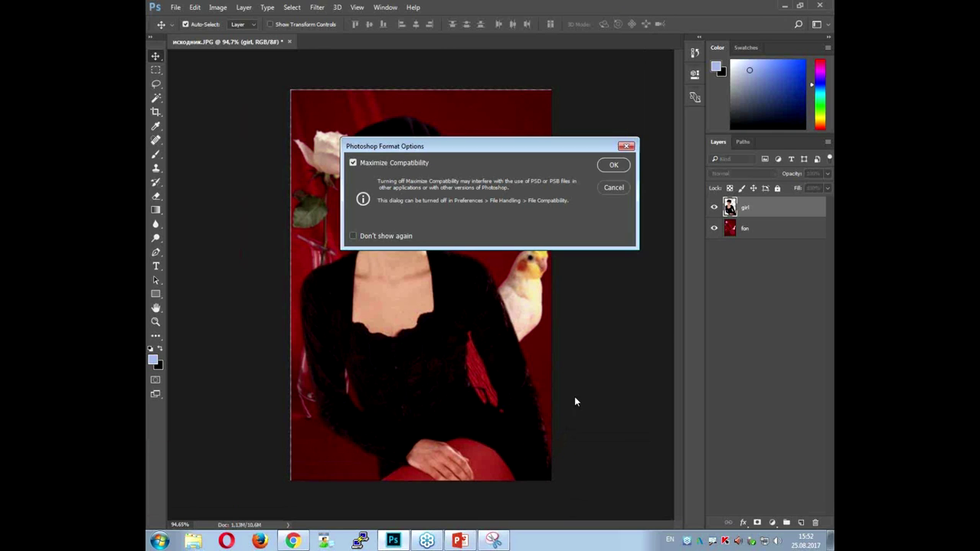
pyautogui.click(612, 164)
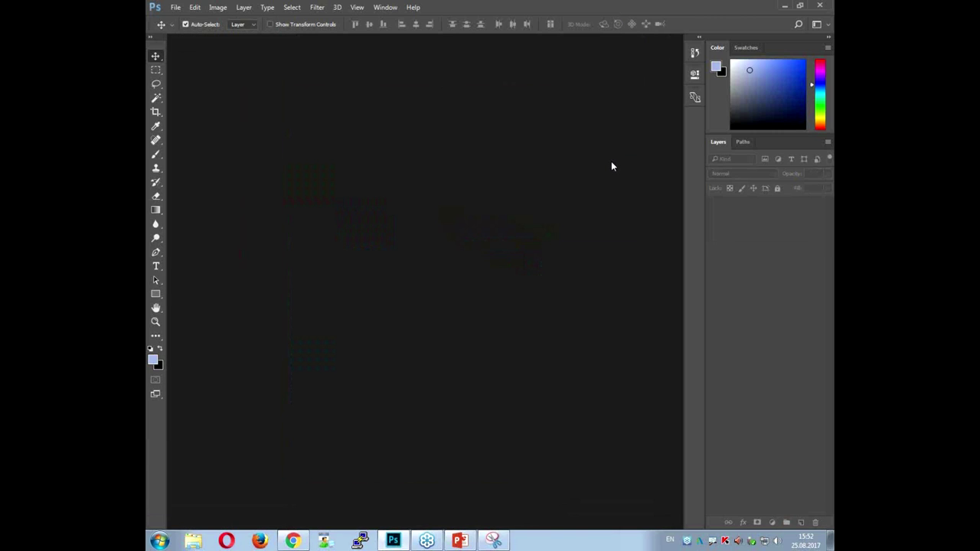
# - Open 3.jpg and 4.jpg together from the режим смешивания folder
pyautogui.doubleClick(481, 218)
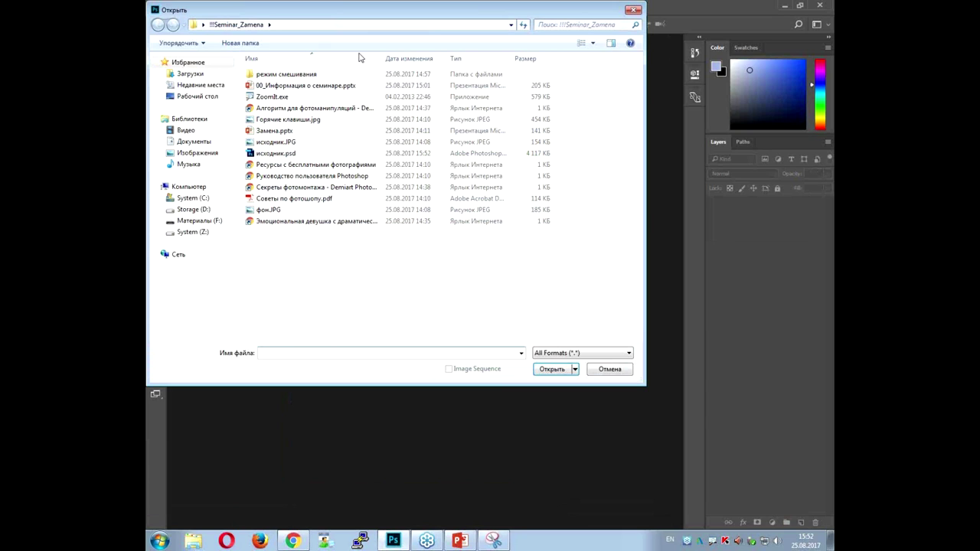
pyautogui.doubleClick(284, 75)
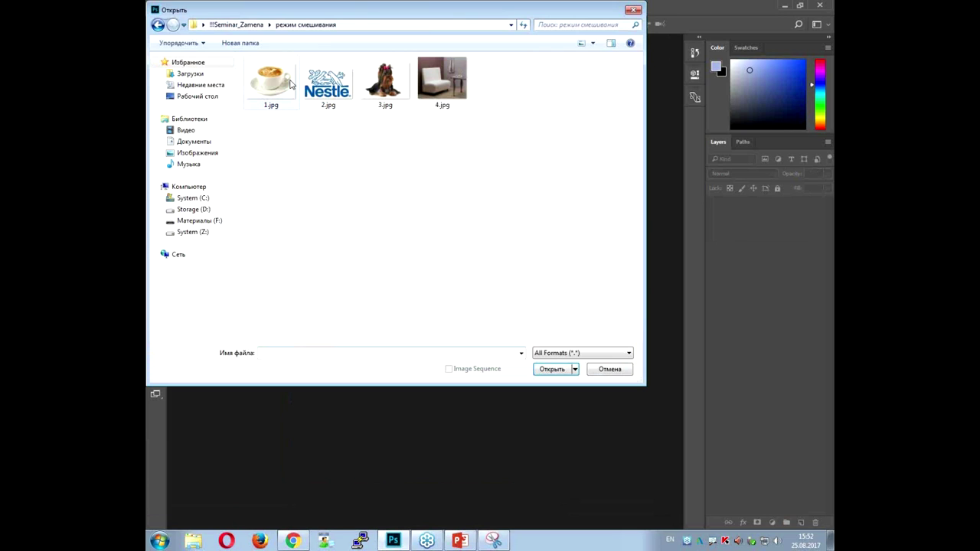
pyautogui.click(392, 90)
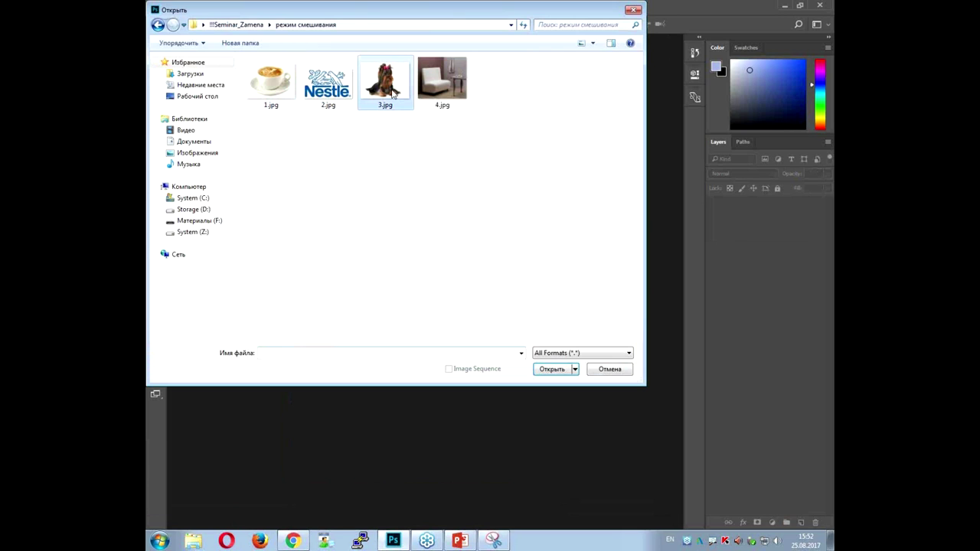
pyautogui.keyDown('ctrl'); pyautogui.click(457, 90); pyautogui.keyUp('ctrl')
pyautogui.press('Return')
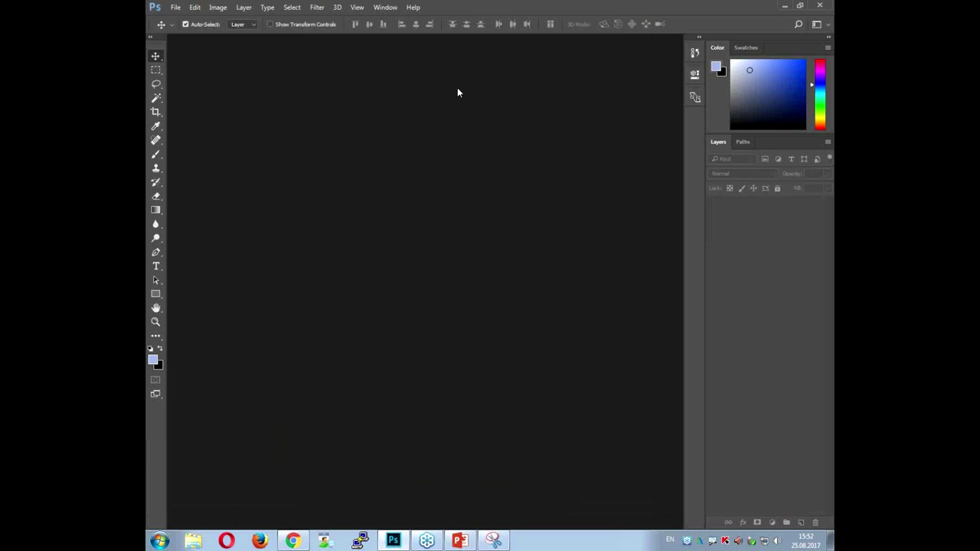
pyautogui.click(385, 6)
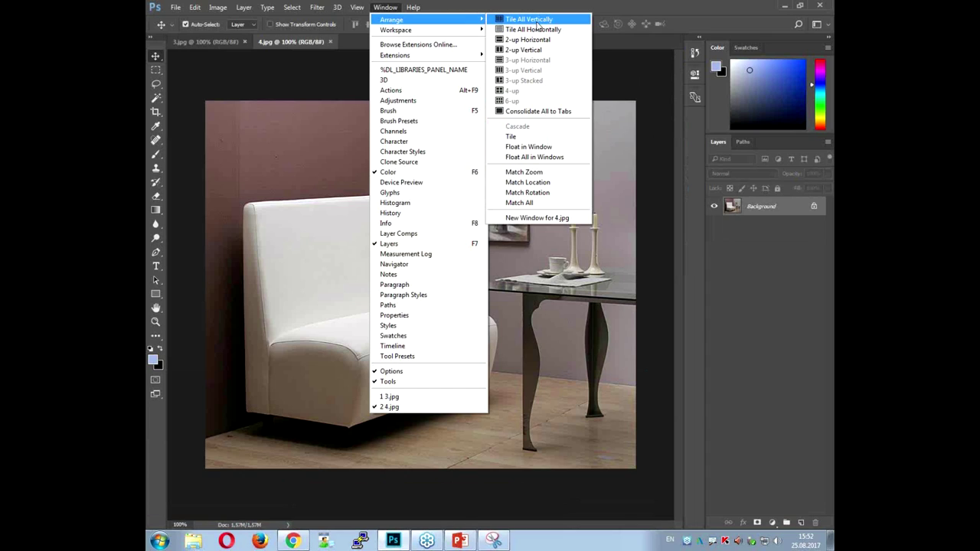
# - Tile 3.jpg and 4.jpg vertically, zoom each to fit, and make the dog document active
pyautogui.click(538, 23)
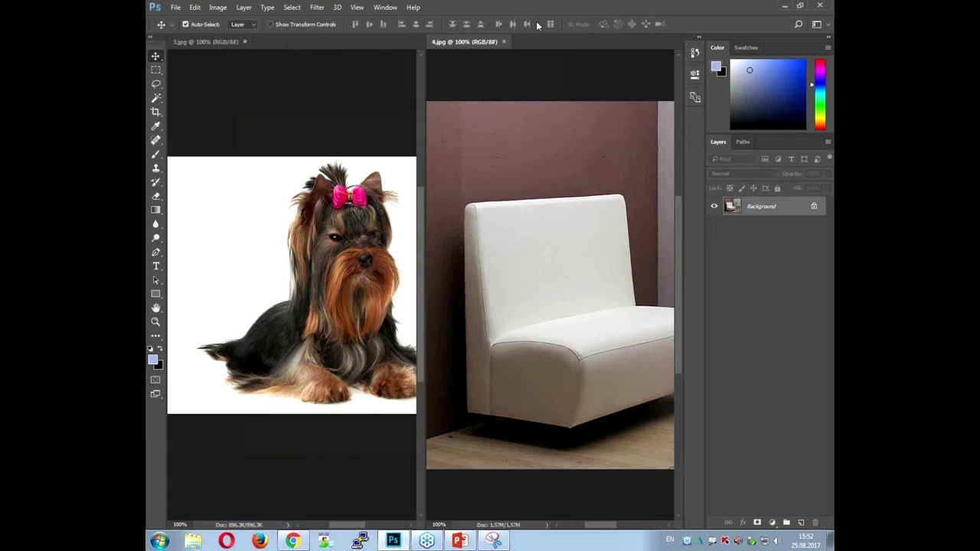
pyautogui.click(361, 264)
pyautogui.scroll(-1, 362, 263)
pyautogui.click(505, 278)
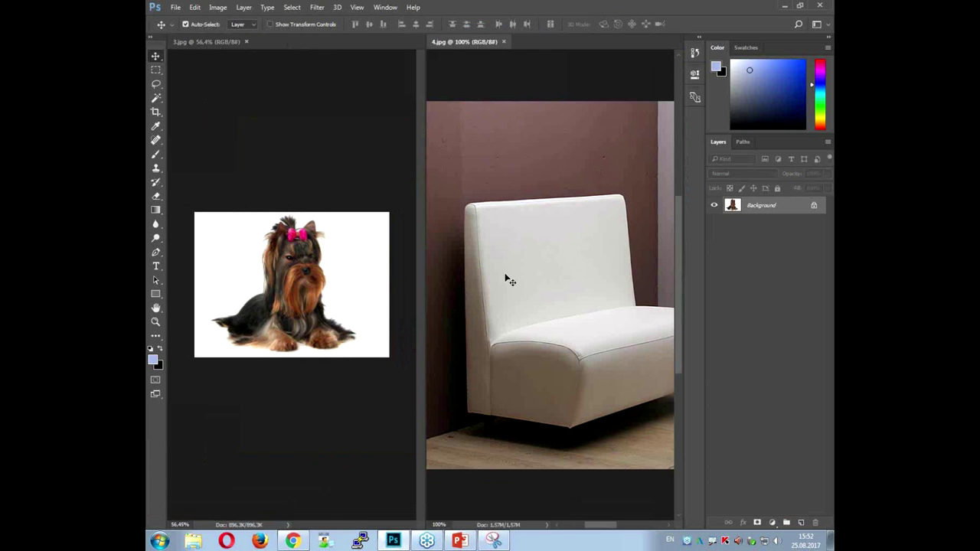
pyautogui.scroll(-2, 505, 278)
pyautogui.scroll(-1, 505, 278)
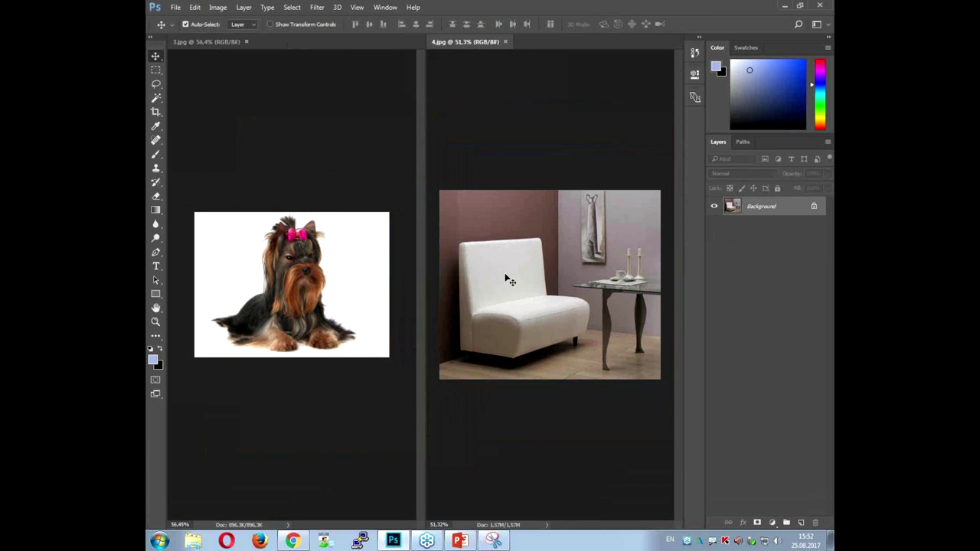
pyautogui.click(306, 285)
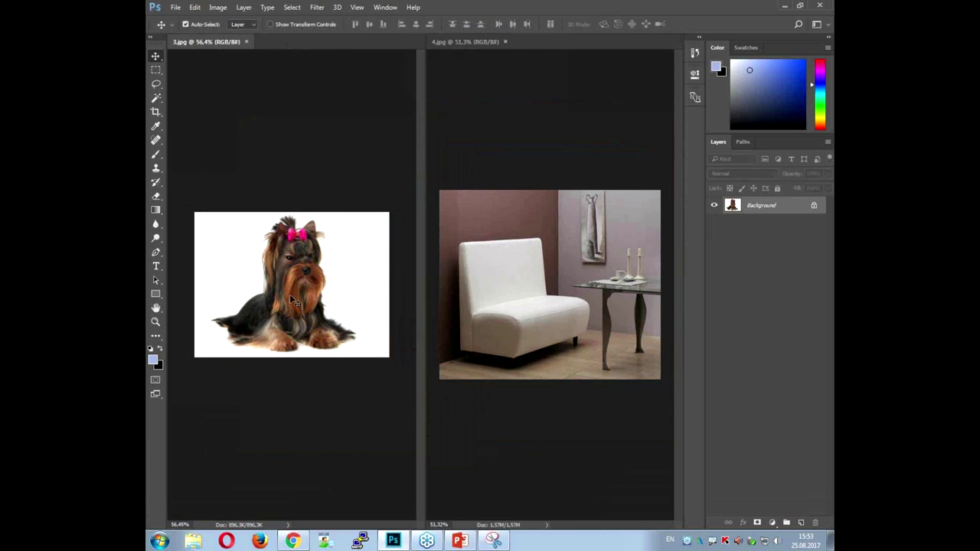
# - Drag the dog into 4.jpg as Layer 1, close 3.jpg, and shrink the dog onto the sofa seat
pyautogui.moveTo(300, 303)
pyautogui.mouseDown()
pyautogui.moveTo(559, 289)
pyautogui.moveTo(546, 291)
pyautogui.mouseUp()
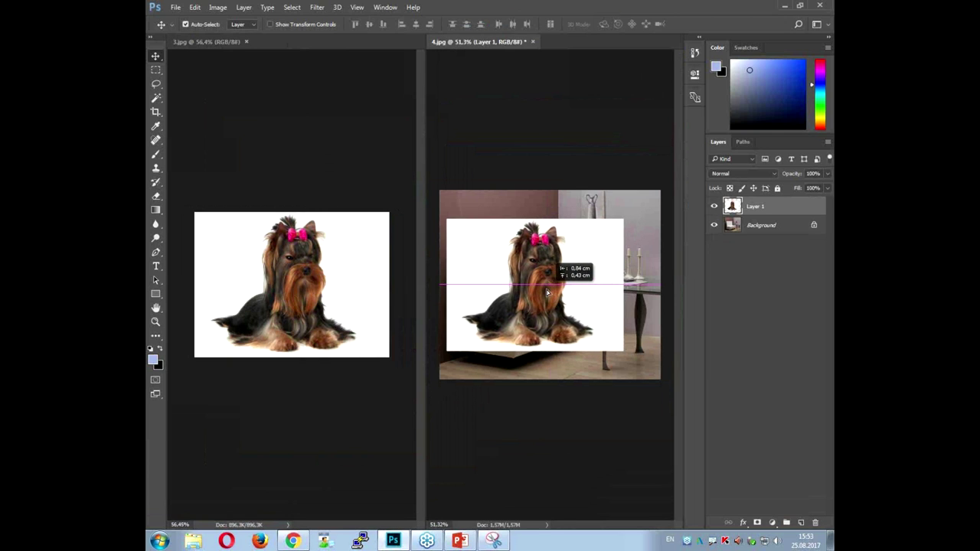
pyautogui.click(246, 42)
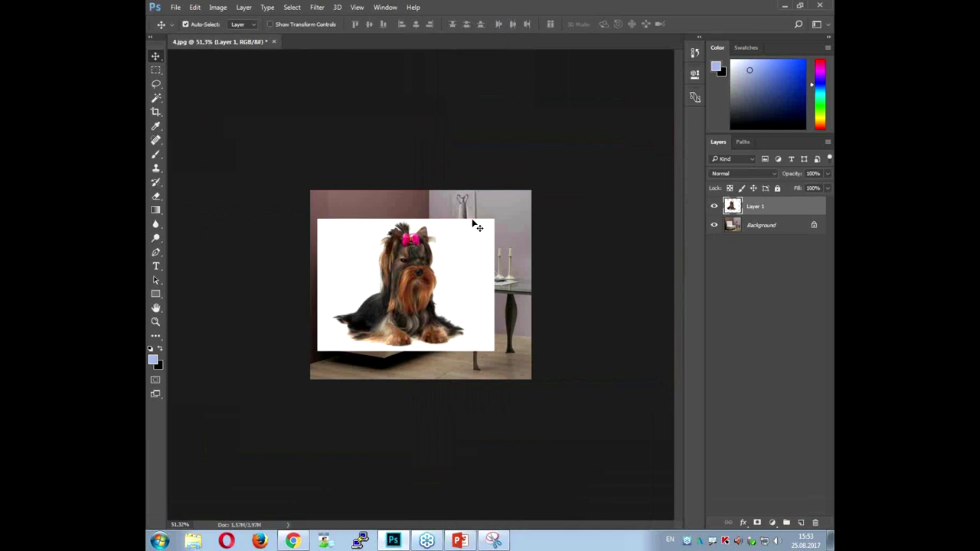
pyautogui.hotkey('ctrl', 't')
pyautogui.moveTo(494, 352)
pyautogui.mouseDown()
pyautogui.moveTo(388, 269)
pyautogui.moveTo(410, 285)
pyautogui.mouseUp()
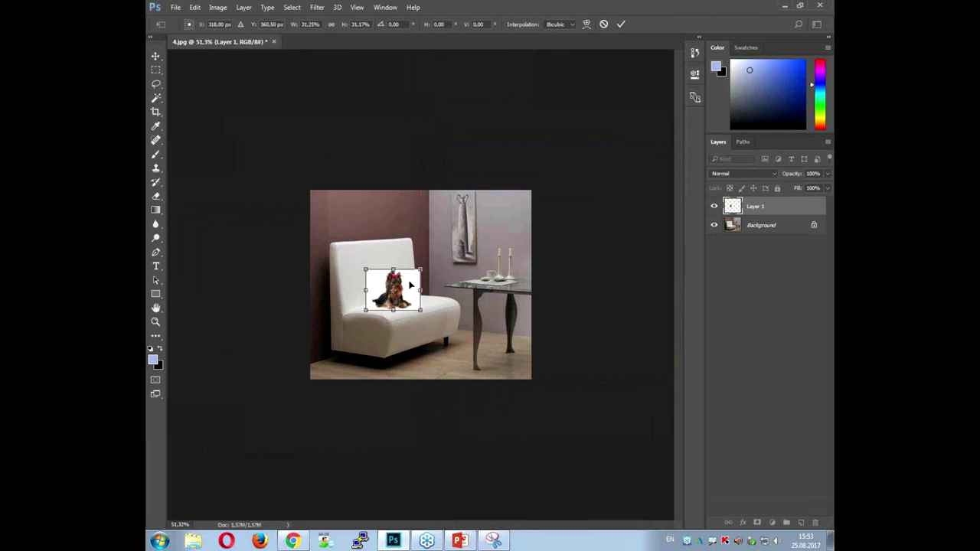
pyautogui.scroll(3, 410, 285)
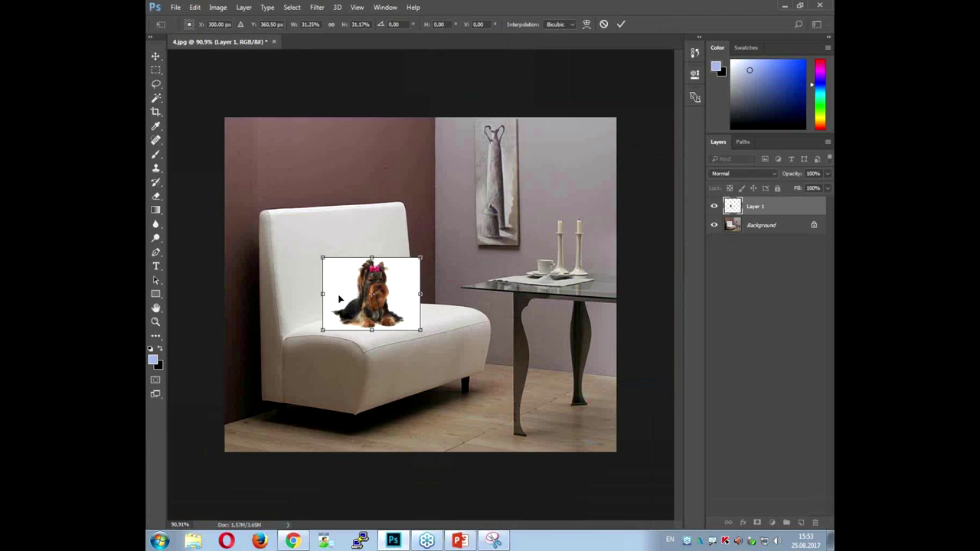
pyautogui.press('Return')
pyautogui.scroll(1, 341, 299)
pyautogui.scroll(2, 345, 300)
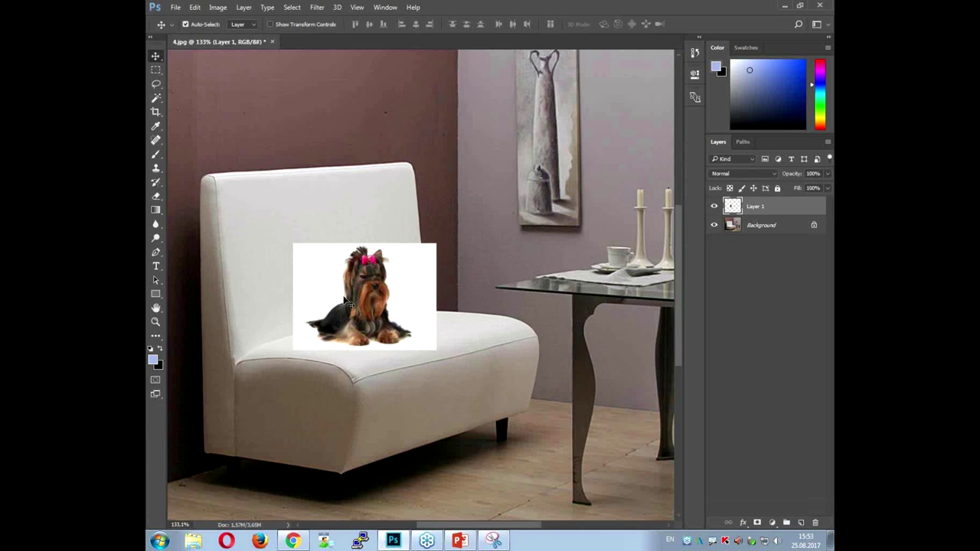
pyautogui.moveTo(387, 314); pyautogui.dragTo(403, 322)
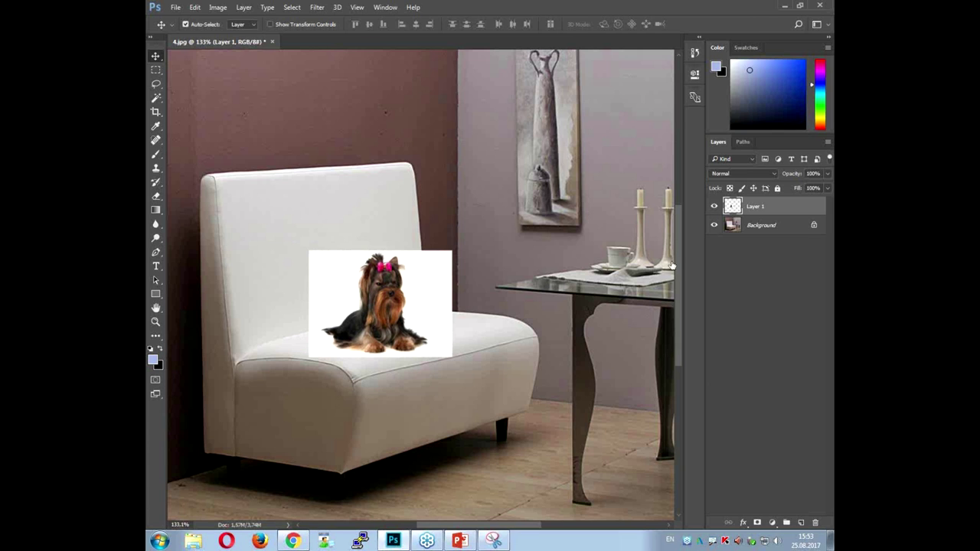
# - Set the dog layer's blend mode to Darken so its white backdrop disappears
pyautogui.click(773, 175)
pyautogui.click(750, 176)
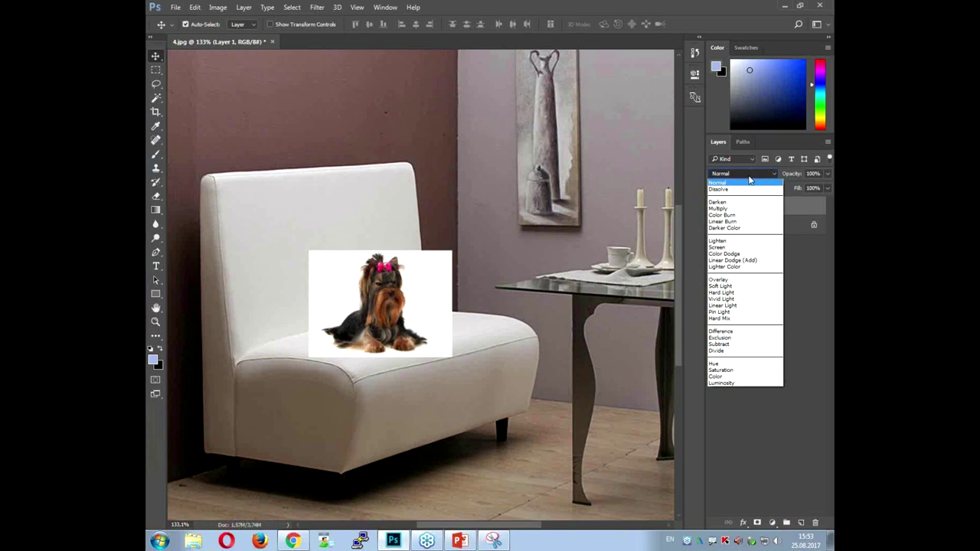
pyautogui.click(725, 203)
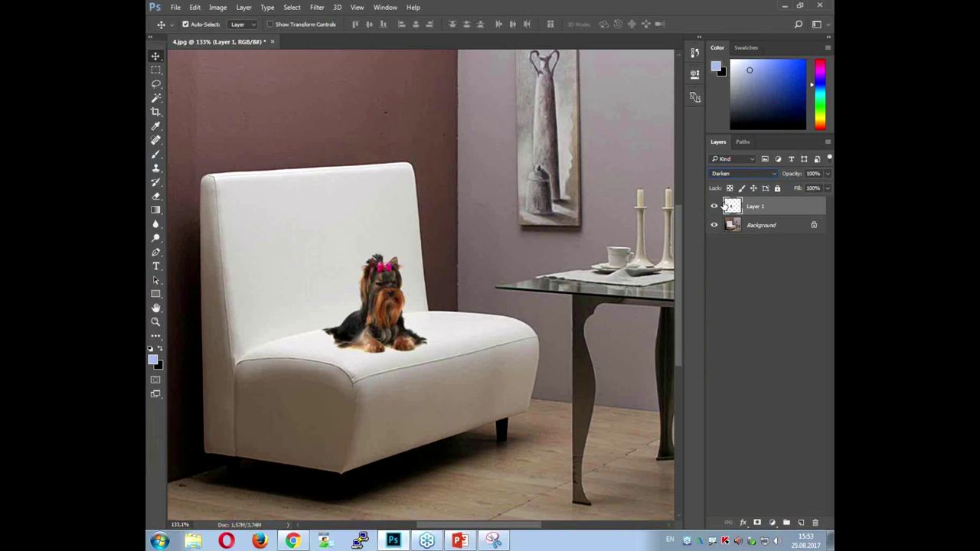
# - Centre the dog on the sofa seat, then call up the Open dialog
pyautogui.moveTo(371, 333)
pyautogui.mouseDown()
pyautogui.moveTo(380, 313)
pyautogui.moveTo(289, 129)
pyautogui.moveTo(610, 155)
pyautogui.moveTo(508, 252)
pyautogui.mouseUp()
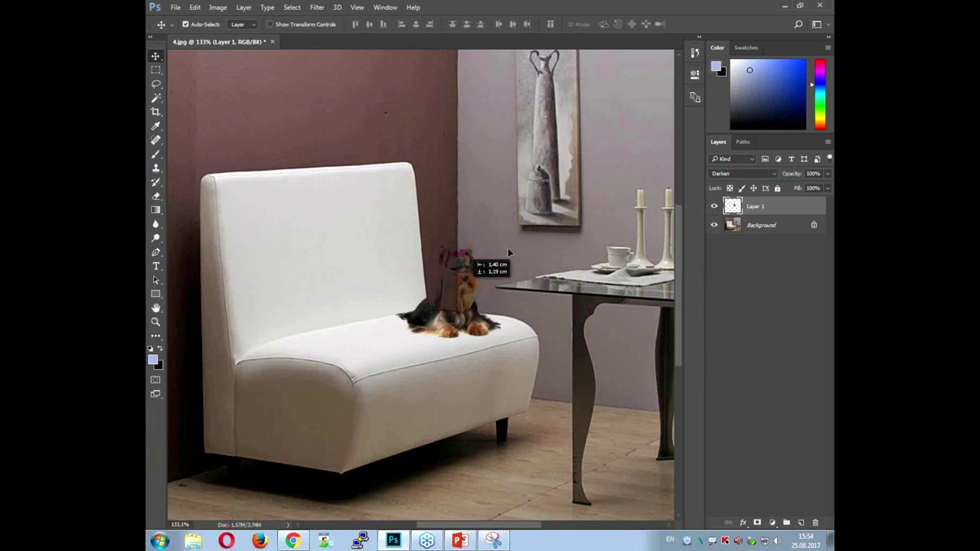
pyautogui.moveTo(508, 253)
pyautogui.mouseDown()
pyautogui.moveTo(369, 303)
pyautogui.moveTo(388, 325)
pyautogui.mouseUp()
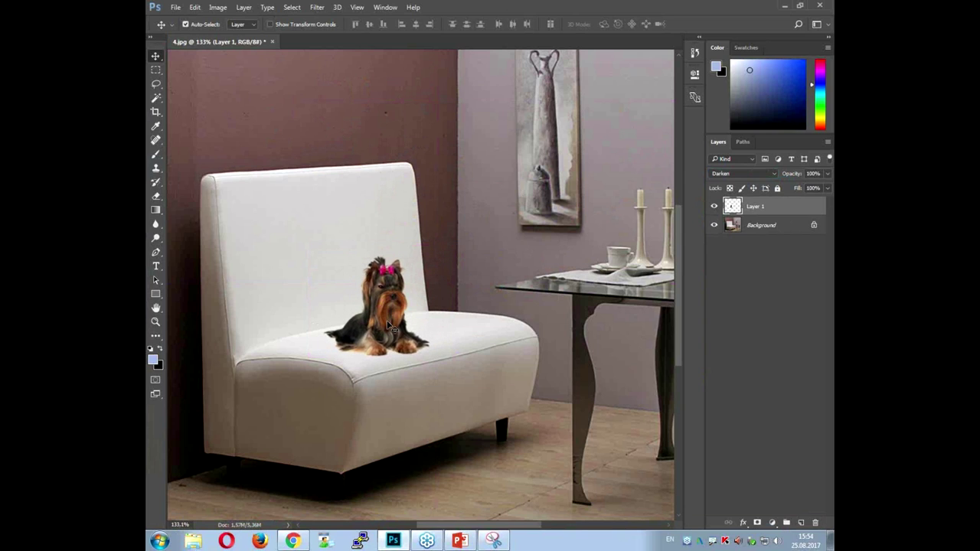
pyautogui.scroll(2, 387, 325)
pyautogui.scroll(2, 398, 337)
pyautogui.scroll(-1, 420, 353)
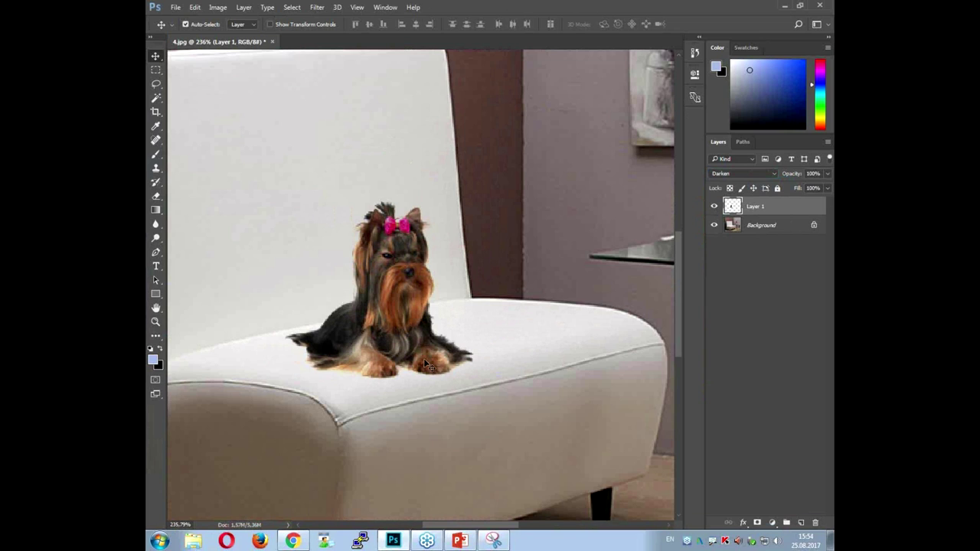
pyautogui.scroll(-2, 423, 359)
pyautogui.scroll(-4, 424, 360)
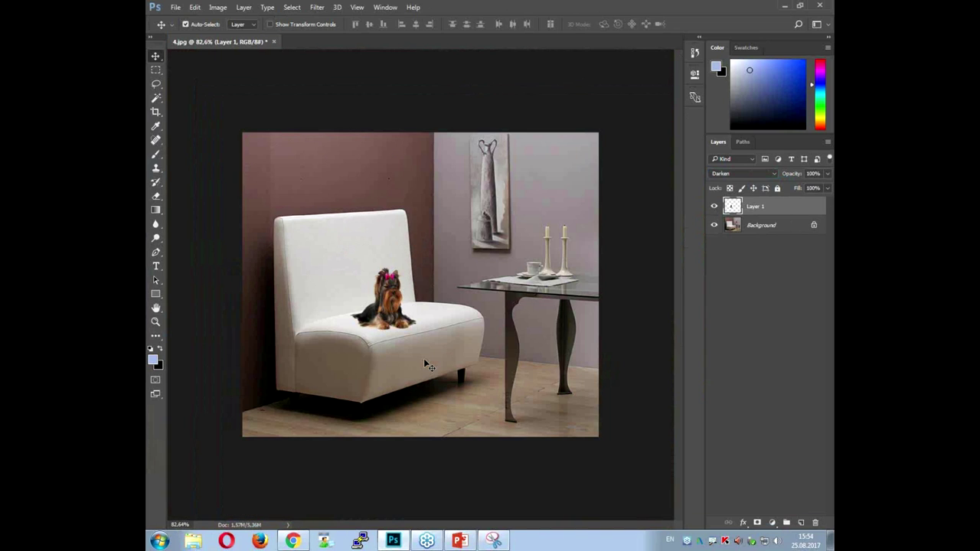
pyautogui.hotkey('ctrl', 'o')
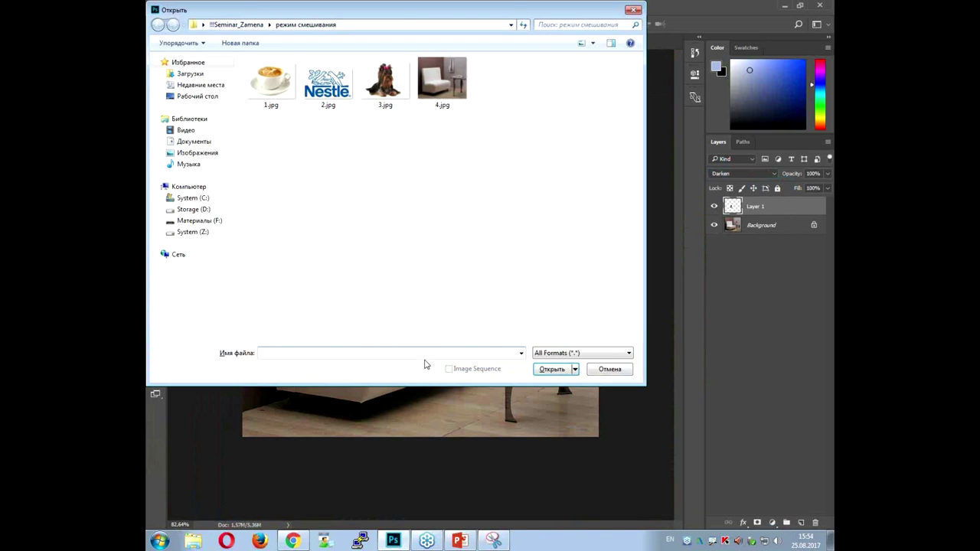
# - Open 1.jpg and 2.jpg, tile all images vertically, and close 4.jpg without saving
pyautogui.moveTo(343, 140); pyautogui.dragTo(259, 72)
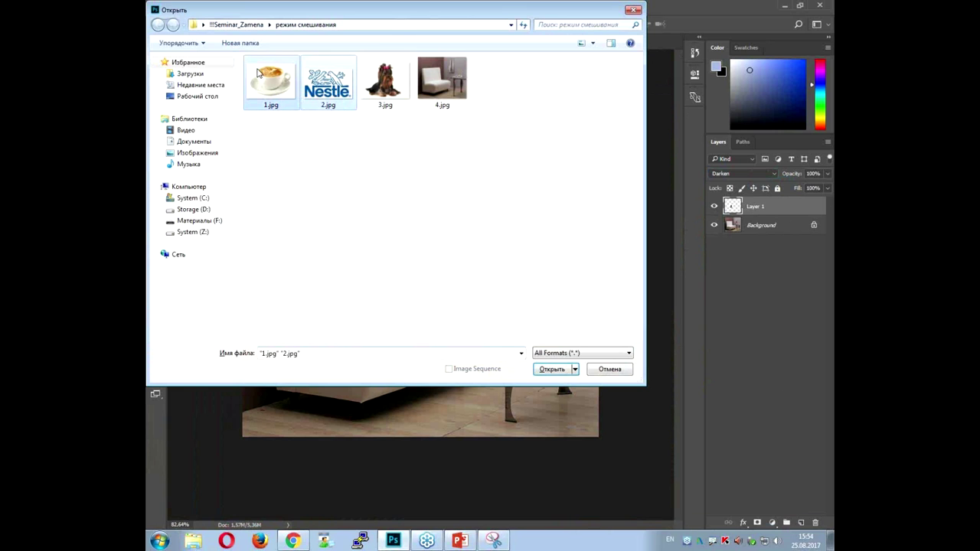
pyautogui.press('Return')
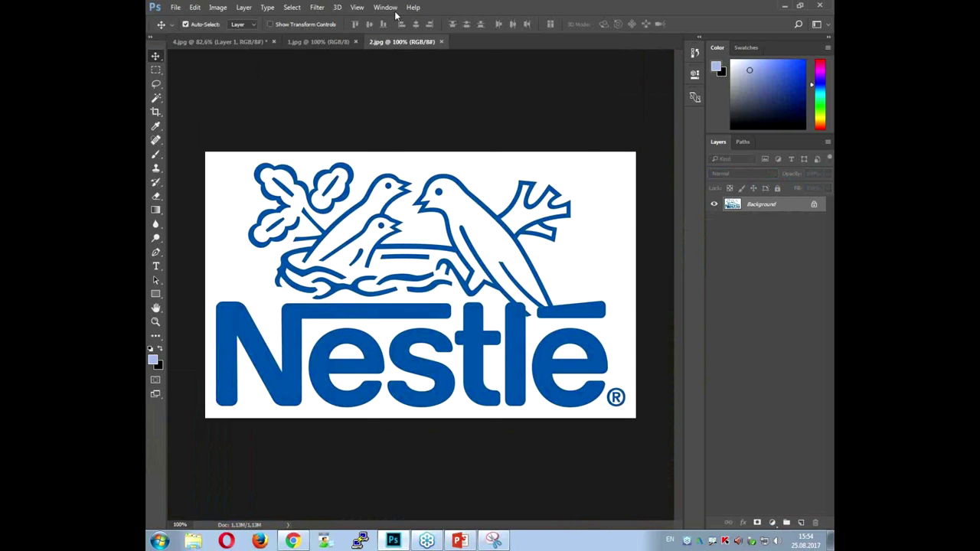
pyautogui.click(389, 8)
pyautogui.click(555, 19)
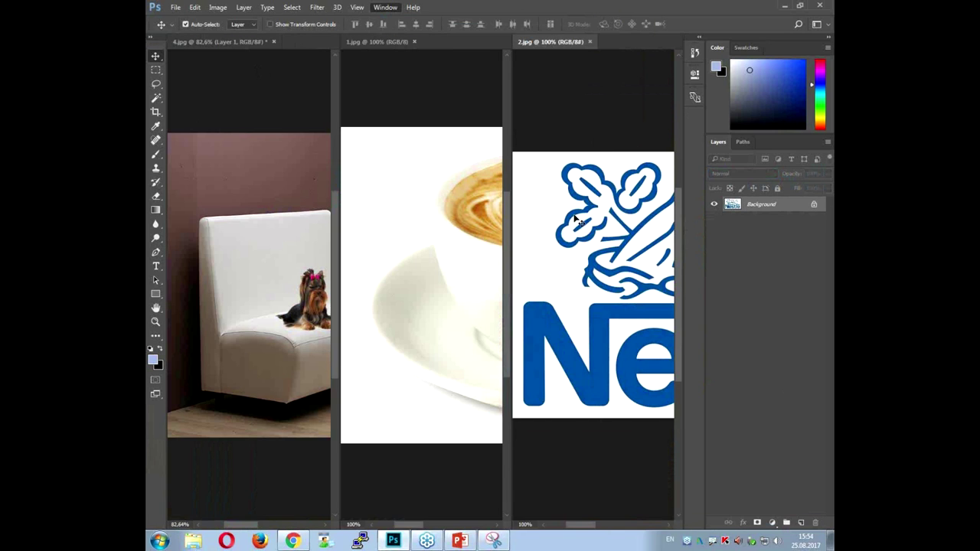
pyautogui.click(275, 42)
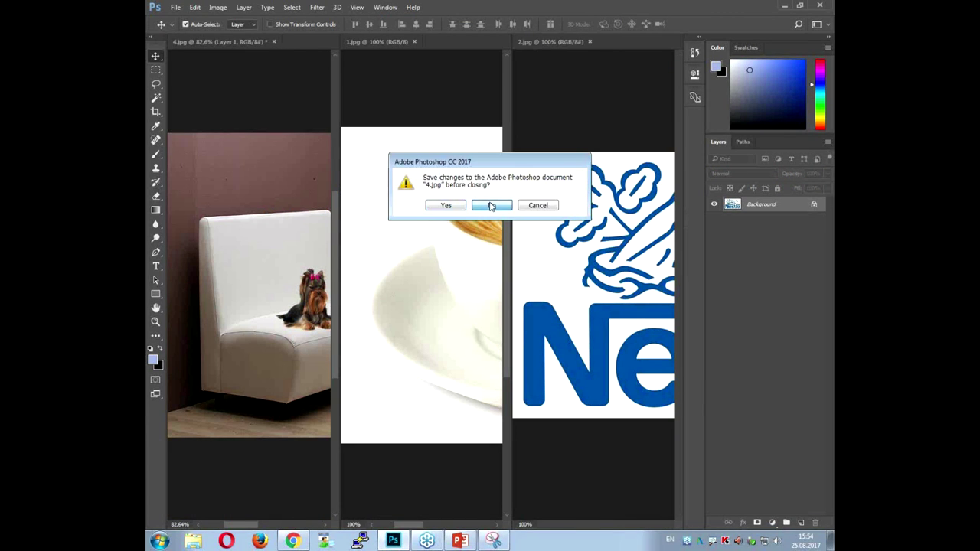
pyautogui.click(492, 205)
# - Copy the Nestle logo into 1.jpg, close 2.jpg, and shrink it to about 26% on the cup front
pyautogui.moveTo(557, 230); pyautogui.dragTo(351, 251)
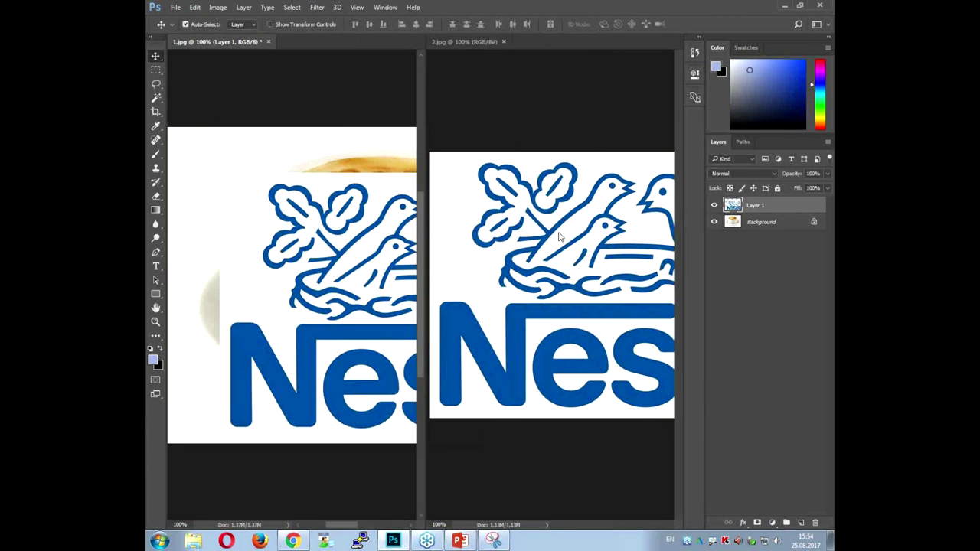
pyautogui.click(504, 41)
pyautogui.moveTo(552, 279); pyautogui.dragTo(540, 270)
pyautogui.hotkey('ctrl', 't')
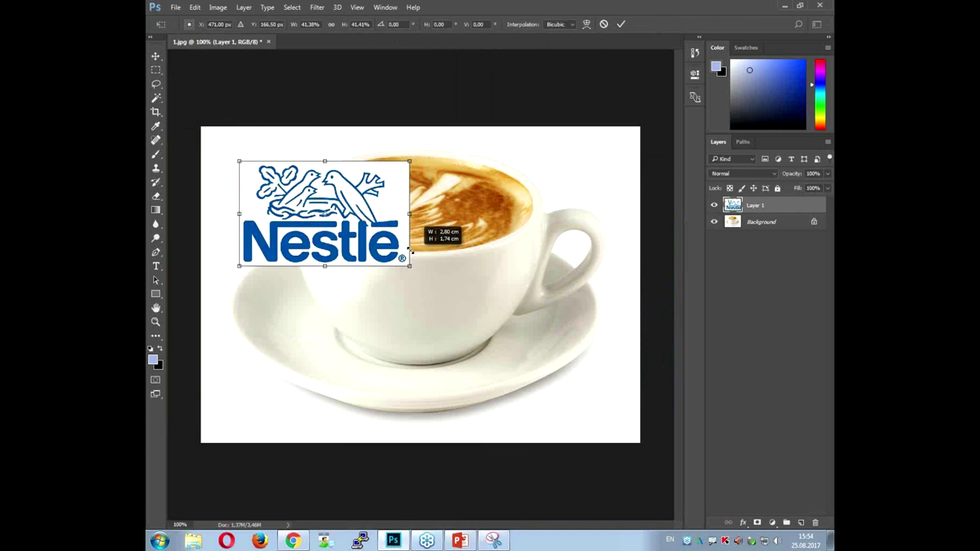
pyautogui.moveTo(669, 426); pyautogui.dragTo(351, 233)
pyautogui.moveTo(354, 178)
pyautogui.mouseDown()
pyautogui.moveTo(481, 310)
pyautogui.moveTo(467, 331)
pyautogui.mouseUp()
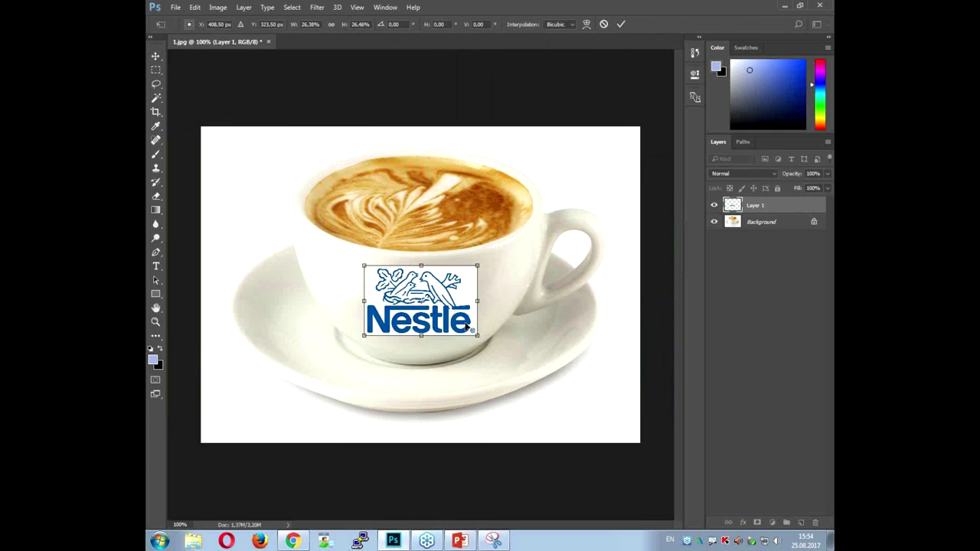
pyautogui.press('Return')
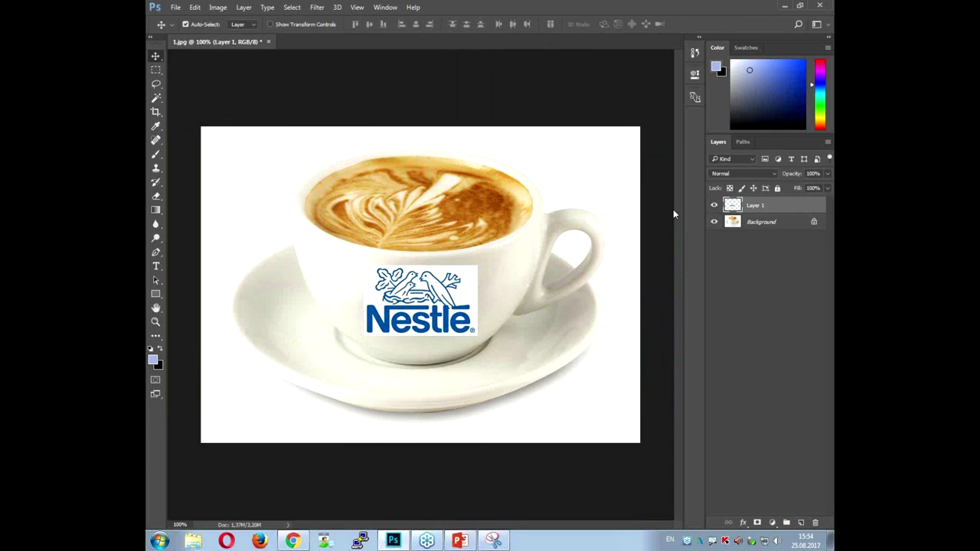
pyautogui.click(739, 174)
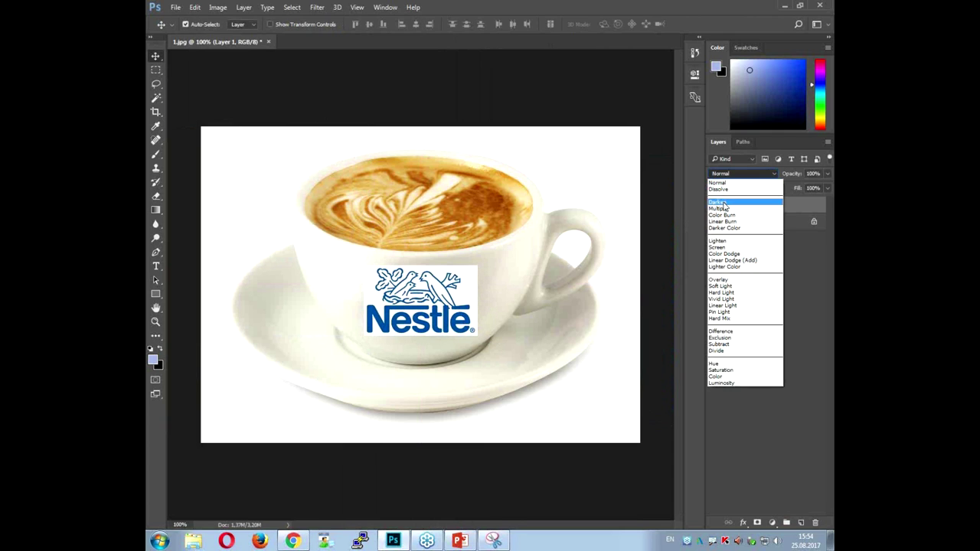
# - Set the logo layer's blend mode to Darken to hide its white box
pyautogui.click(720, 202)
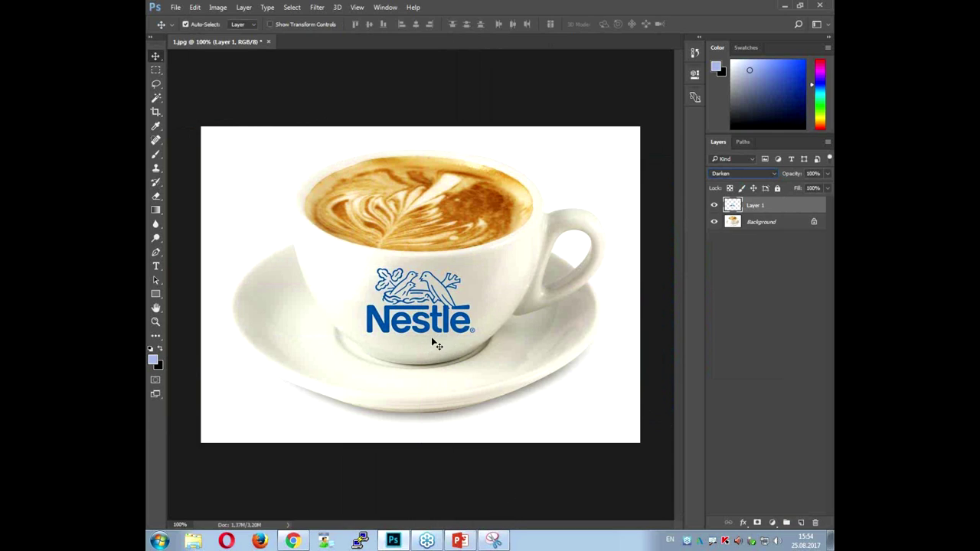
pyautogui.rightClick(438, 286)
pyautogui.click(408, 300)
pyautogui.rightClick(441, 286)
pyautogui.click(414, 294)
pyautogui.click(750, 224)
pyautogui.click(750, 206)
# - Warp the logo, lifting its bottom corners to follow the cup's curve, then close 1.jpg
pyautogui.hotkey('ctrl', 't')
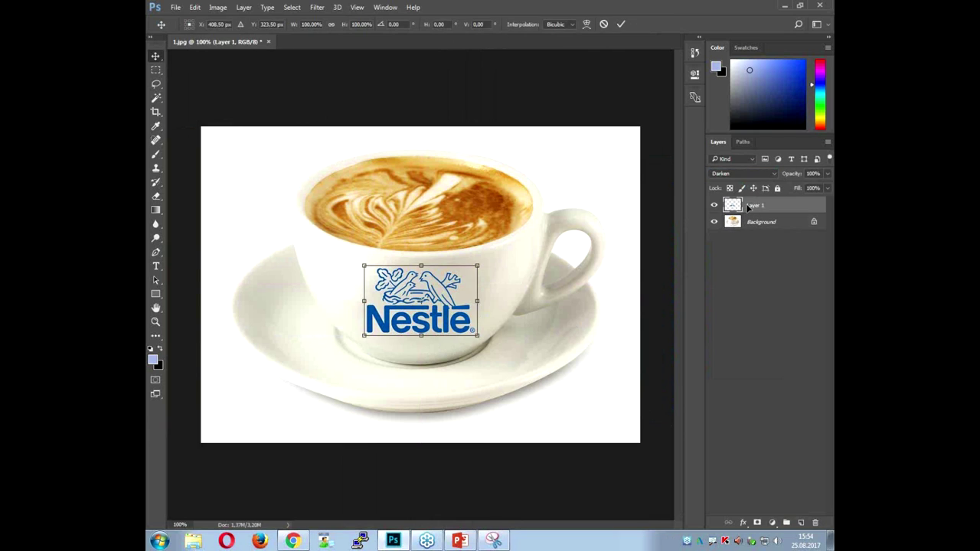
pyautogui.rightClick(456, 286)
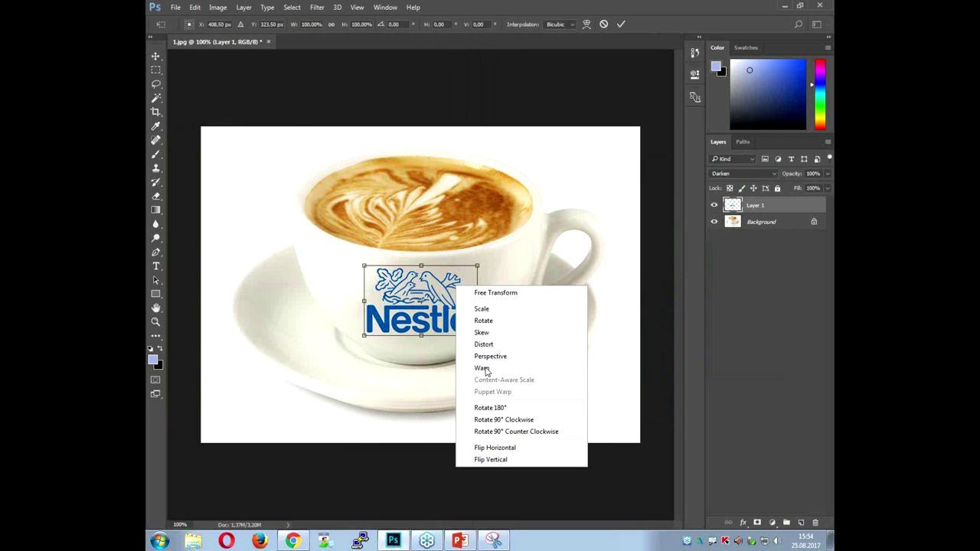
pyautogui.click(486, 369)
pyautogui.moveTo(364, 335); pyautogui.dragTo(365, 321)
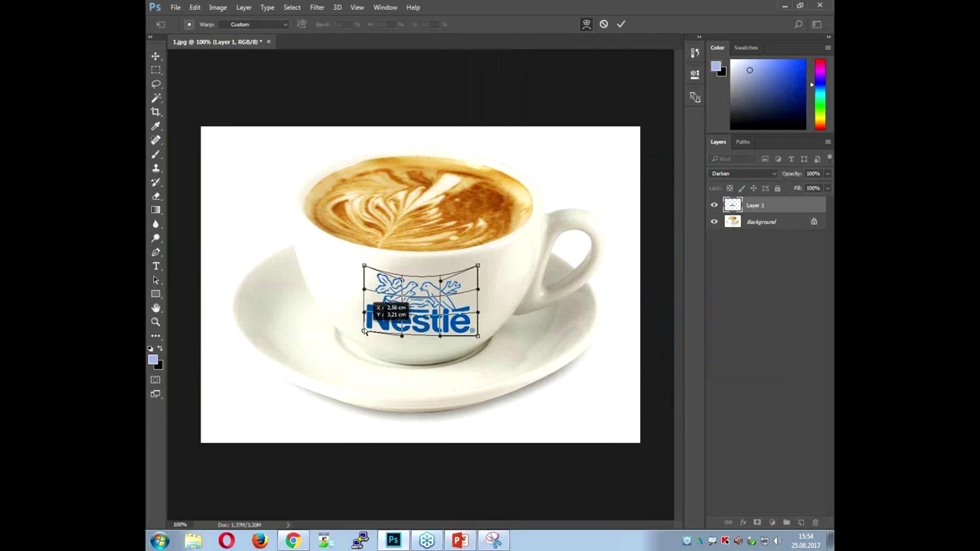
pyautogui.moveTo(477, 336); pyautogui.dragTo(477, 322)
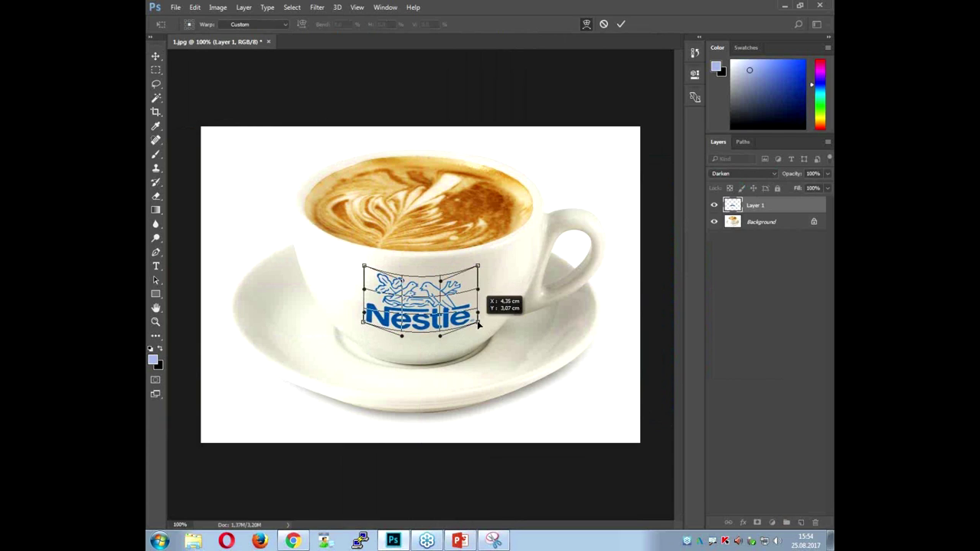
pyautogui.press('Return')
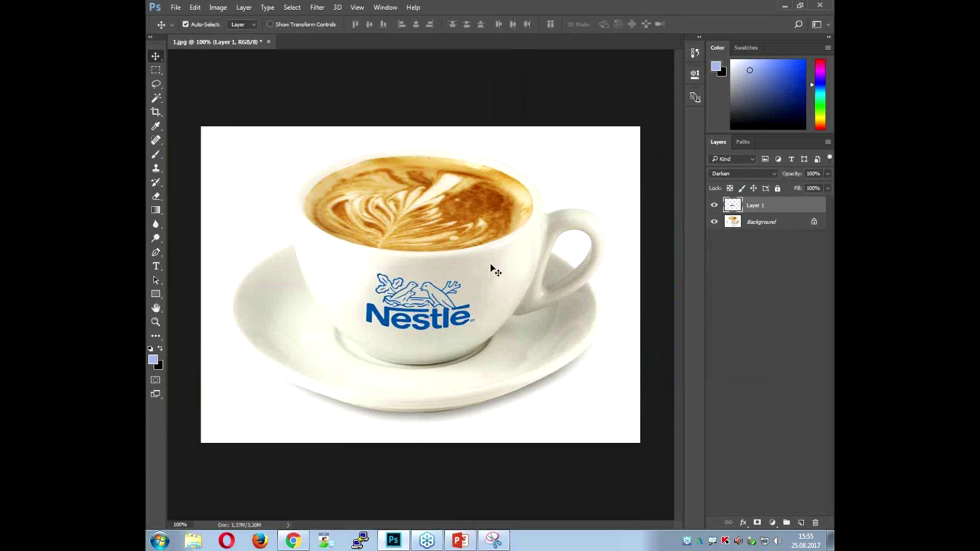
pyautogui.click(268, 41)
# - Close the cup image without saving and restore the Photoshop window
pyautogui.click(484, 206)
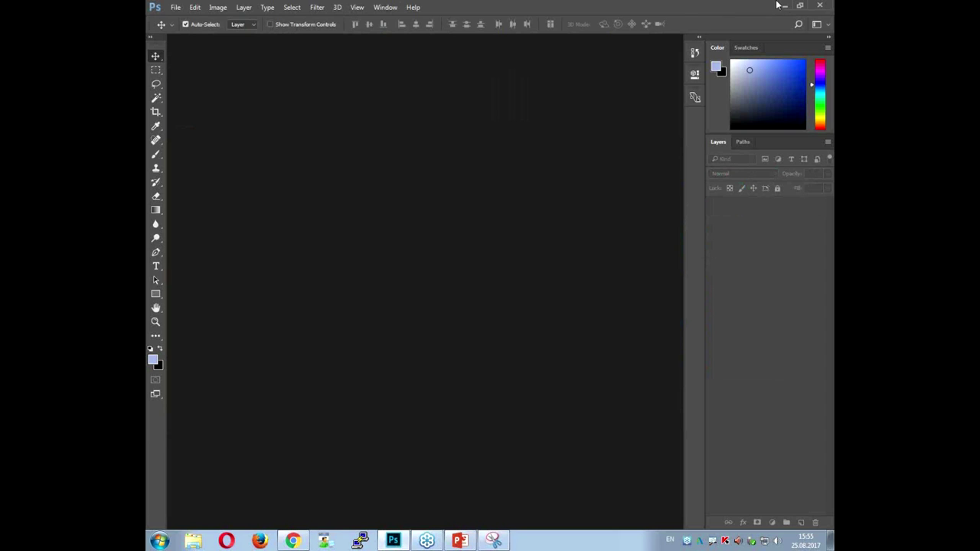
pyautogui.click(784, 5)
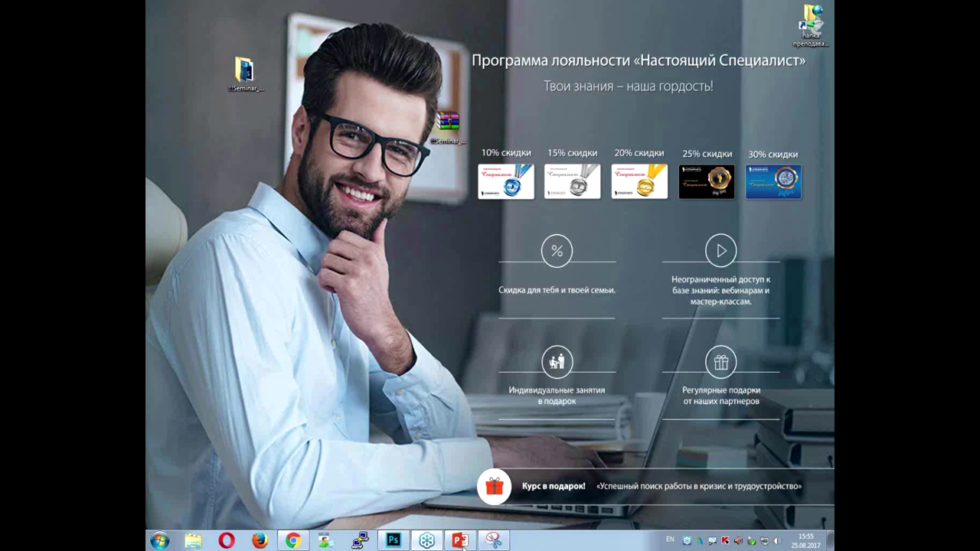
pyautogui.click(393, 541)
# - Open the dog image 3.jpg and the sofa room image 4.jpg together
pyautogui.doubleClick(365, 213)
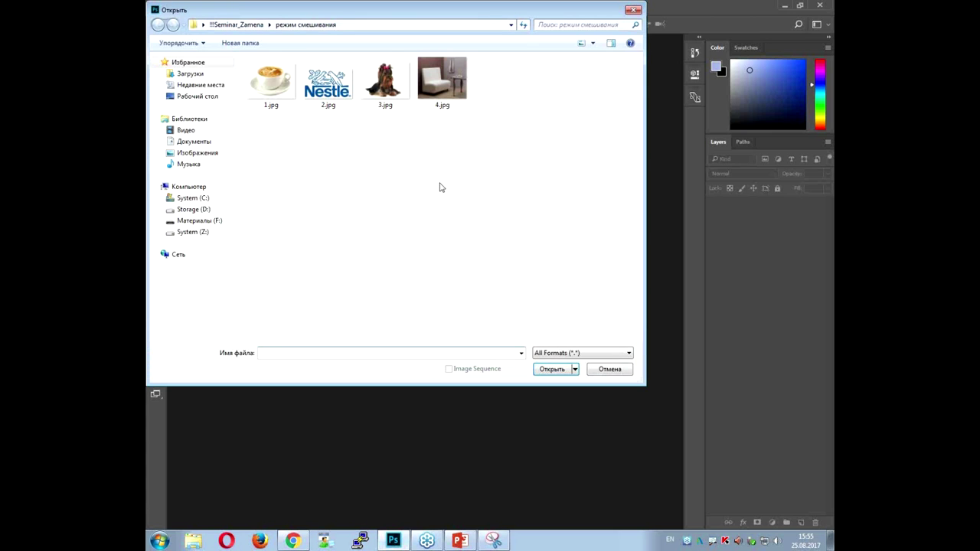
pyautogui.click(371, 87)
pyautogui.keyDown('ctrl'); pyautogui.click(452, 89); pyautogui.keyUp('ctrl')
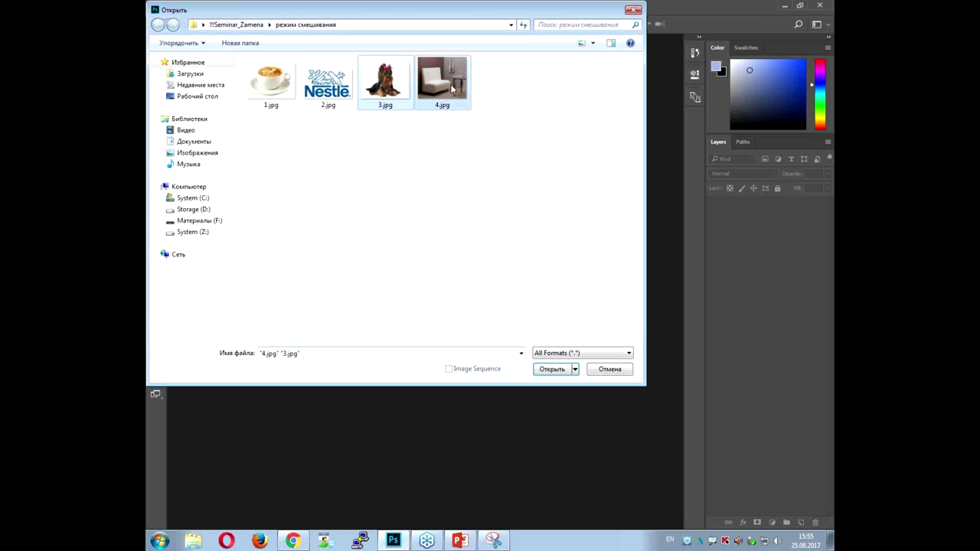
pyautogui.press('Return')
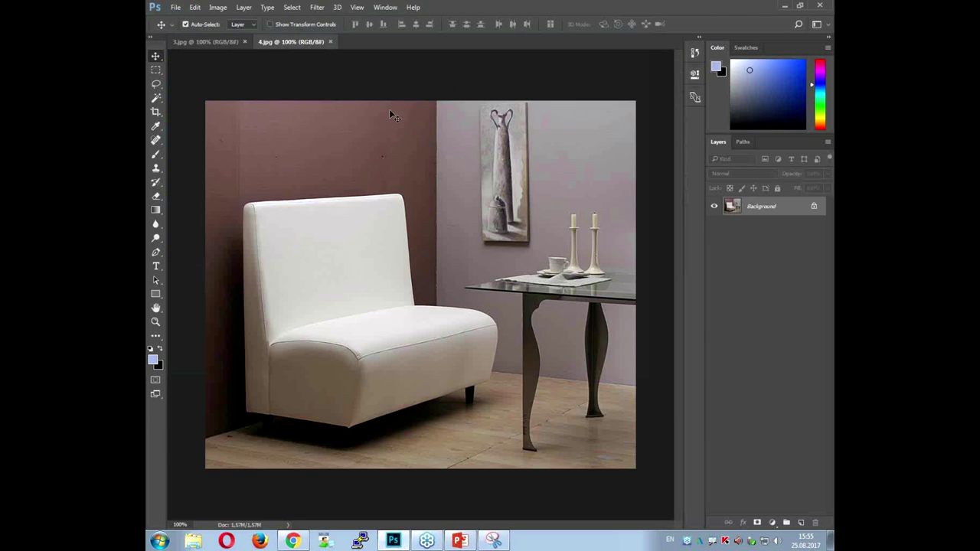
pyautogui.click(195, 42)
pyautogui.click(294, 41)
pyautogui.click(209, 43)
pyautogui.click(299, 43)
pyautogui.click(214, 41)
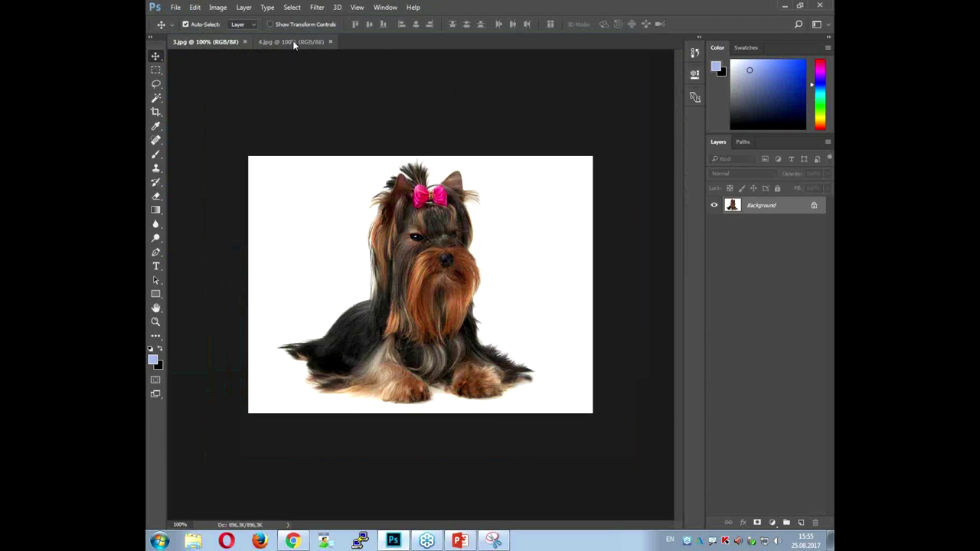
pyautogui.click(385, 7)
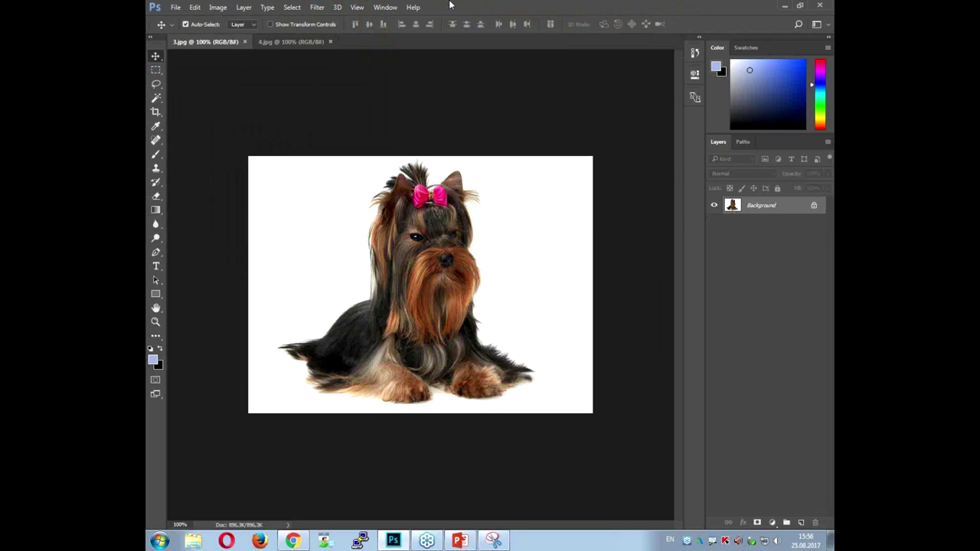
# - Tile 3.jpg and 4.jpg vertically, drag the dog into 4.jpg, and close 3.jpg
pyautogui.click(385, 7)
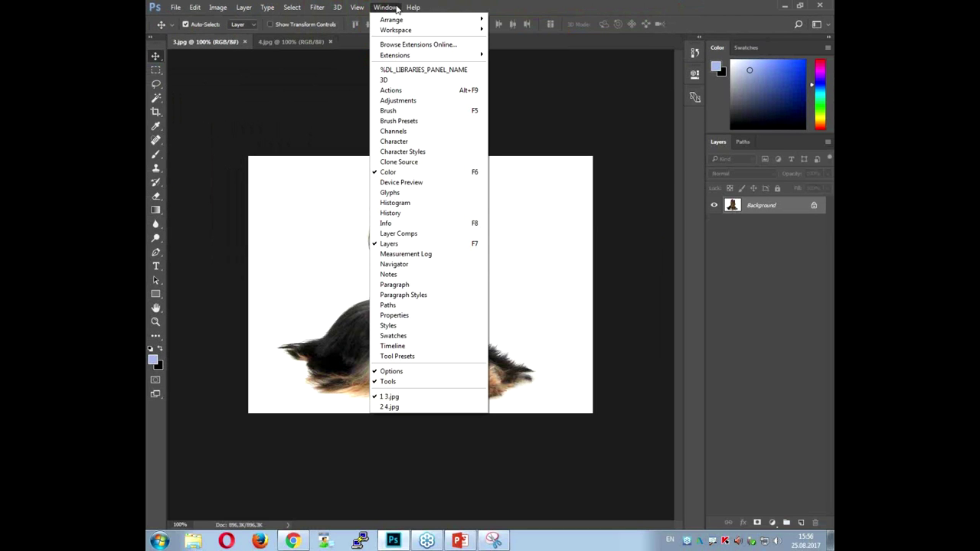
pyautogui.moveTo(392, 19)
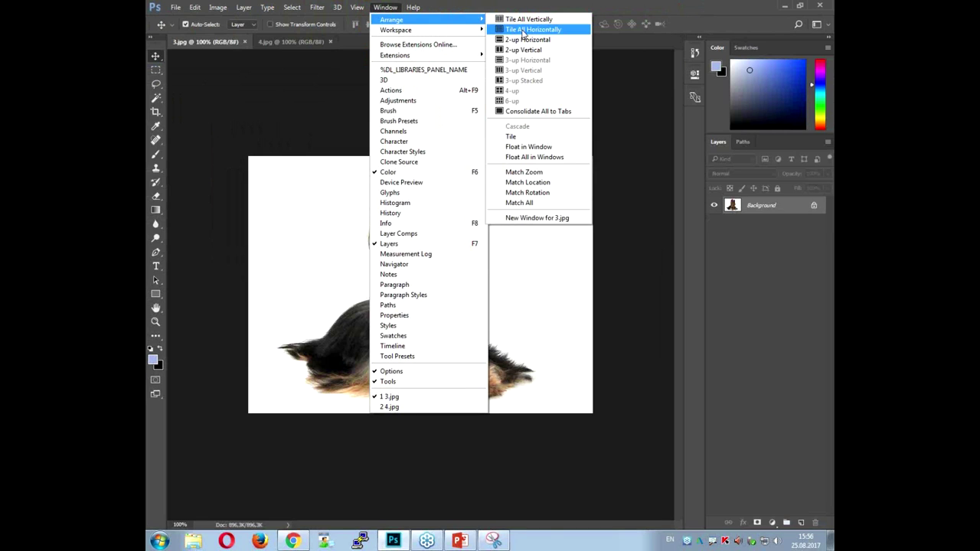
pyautogui.click(525, 19)
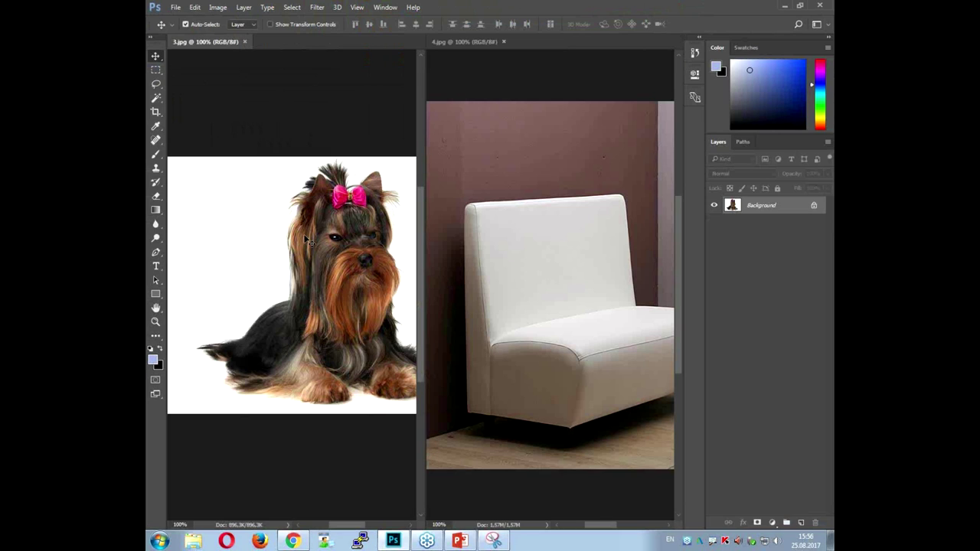
pyautogui.moveTo(325, 255); pyautogui.dragTo(546, 244)
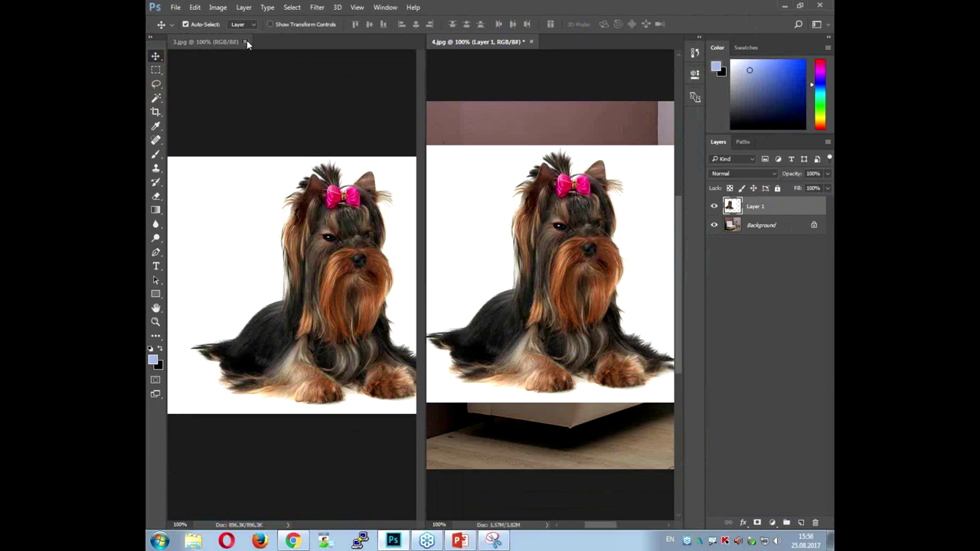
pyautogui.click(245, 42)
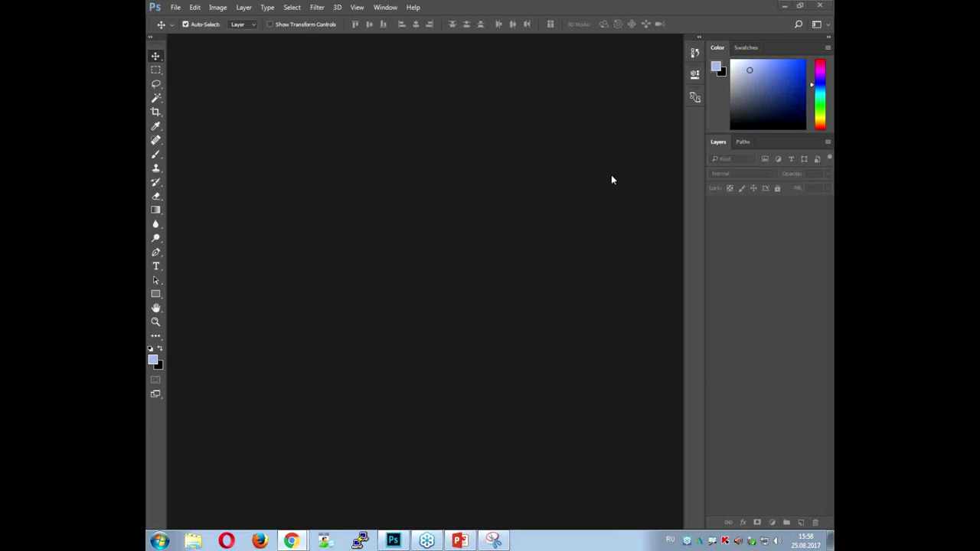